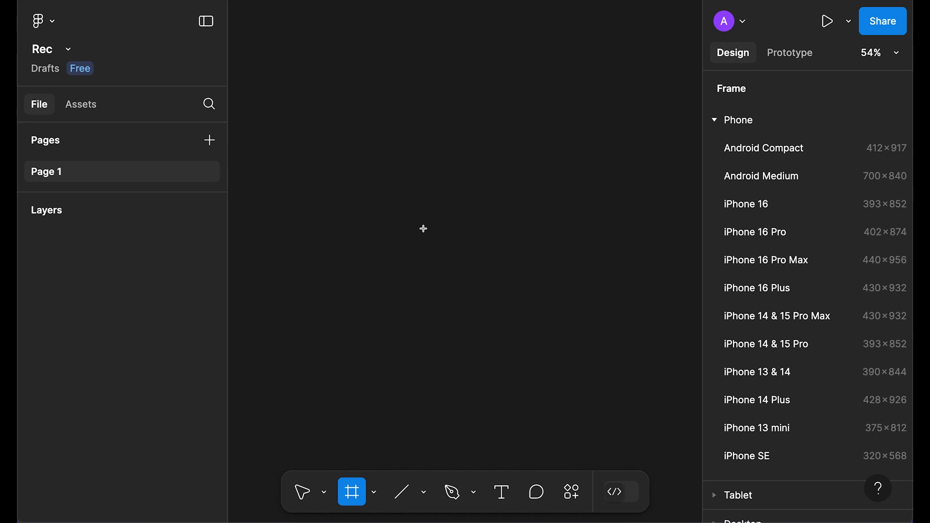
- Create a new frame from the iPhone 16 preset, 393 × 852
key("v")
key("f")
left_click(753, 213)
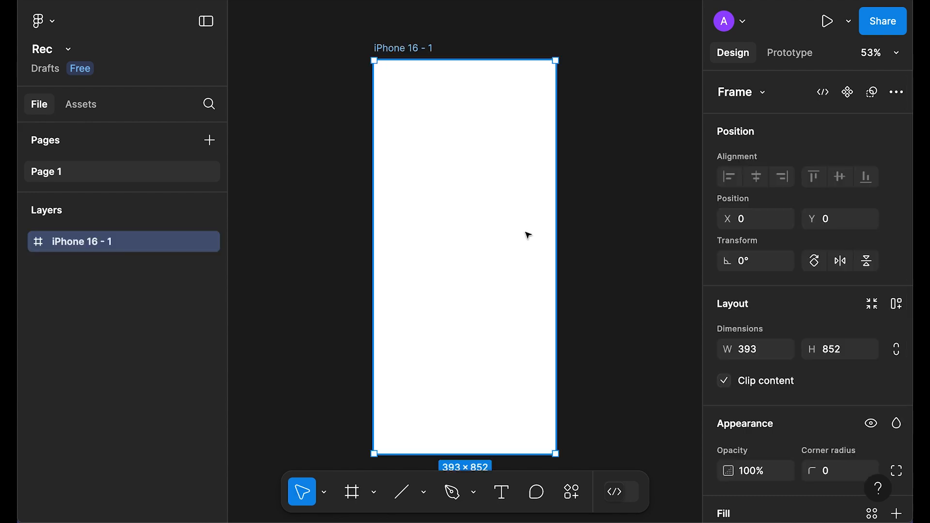
key("shift+2")
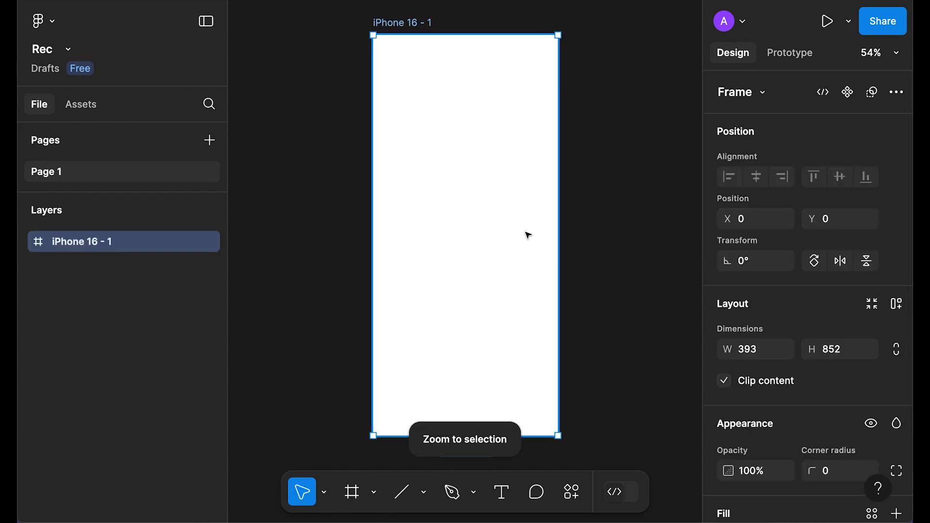
- Rename the phone frame "Day 1 - Log In"
double_click(400, 23)
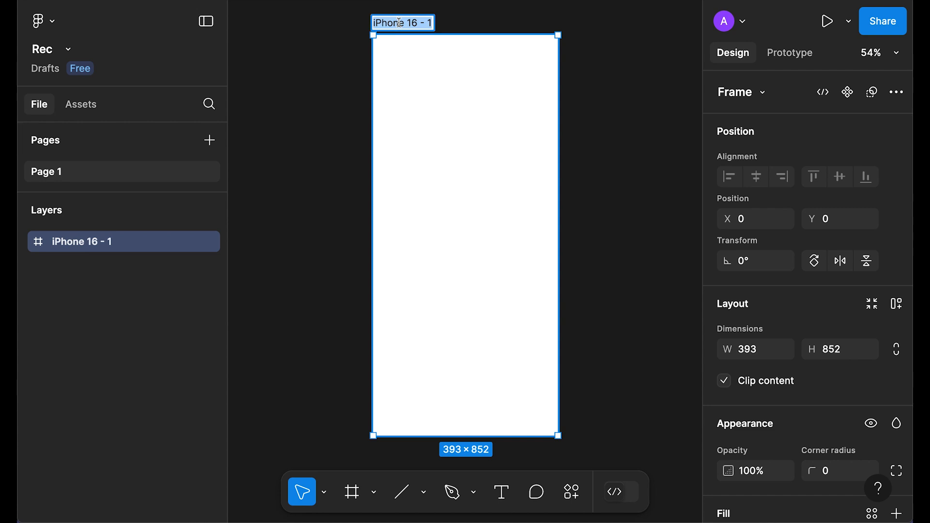
type("Day 1 - Log In")
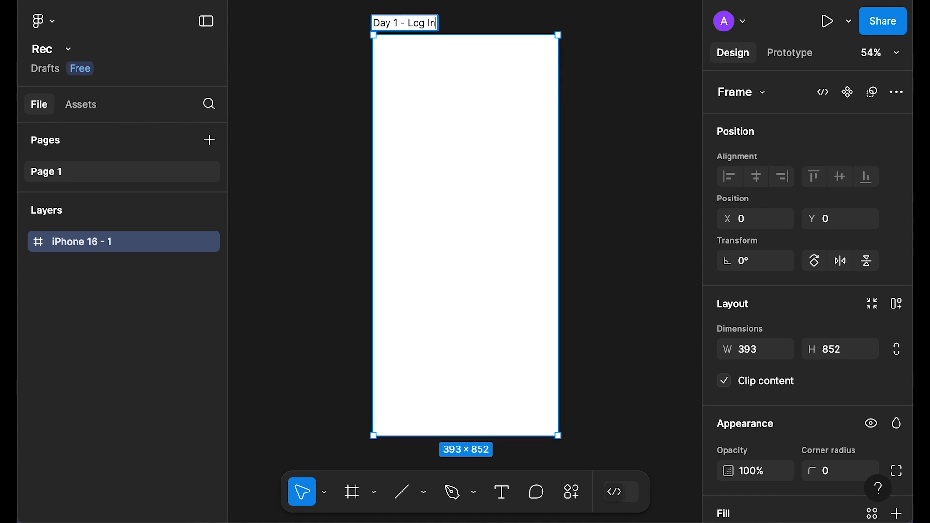
key("Return")
key("Escape")
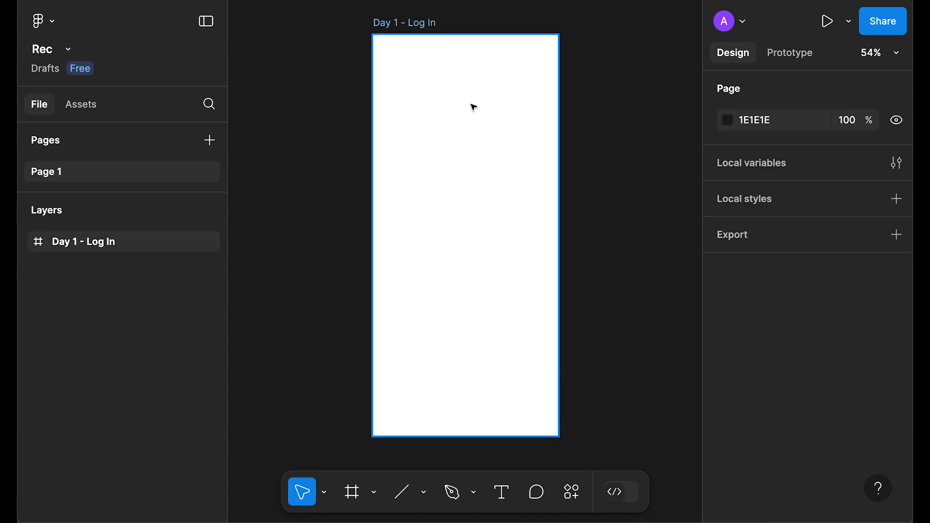
- Add a layout grid to the Day 1 - Log In frame and change it to the Columns type
left_click(472, 105)
scroll(832, 266, "down", 5)
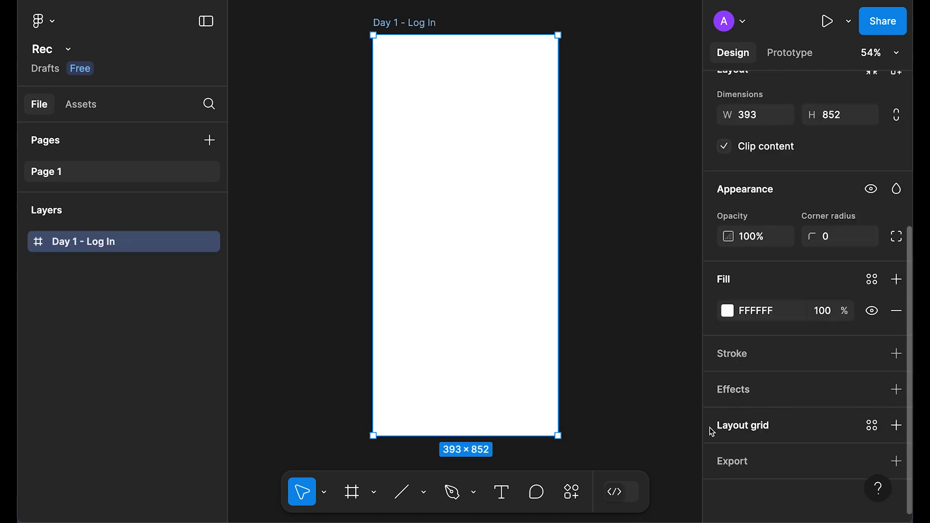
left_click(897, 426)
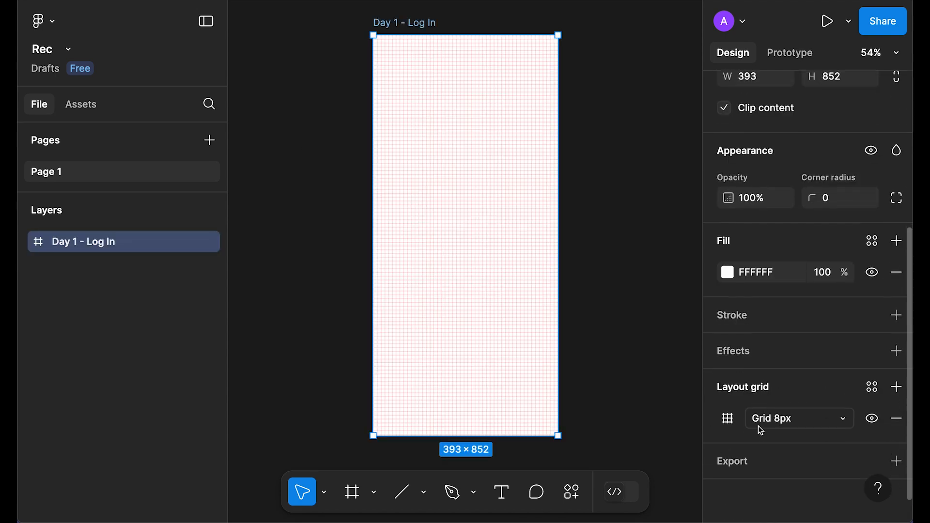
left_click(727, 418)
left_click(576, 428)
left_click(553, 442)
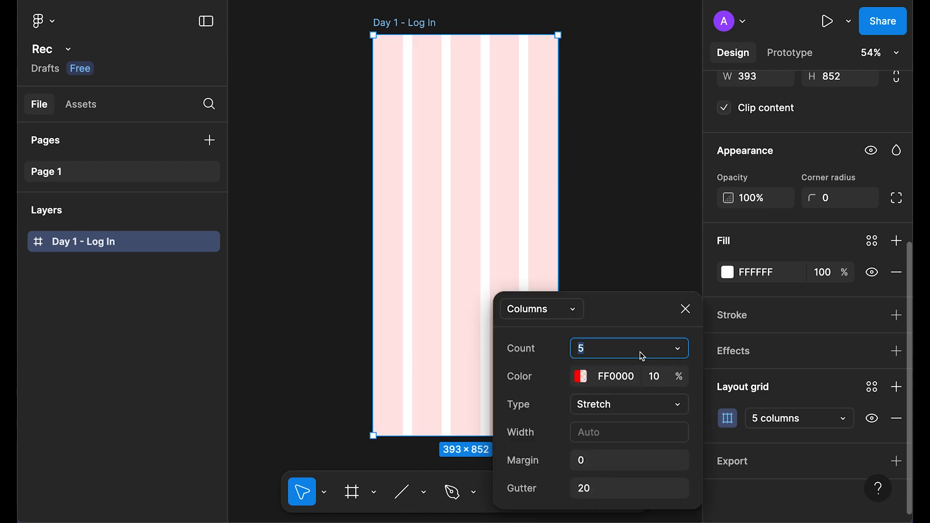
- Set the column grid to a count of 4 and its color opacity to 5%
type("4")
key("Return")
left_click(669, 375)
type("5")
key("Return")
- Set both the margin and the gutter of the column grid to 24
left_click(620, 466)
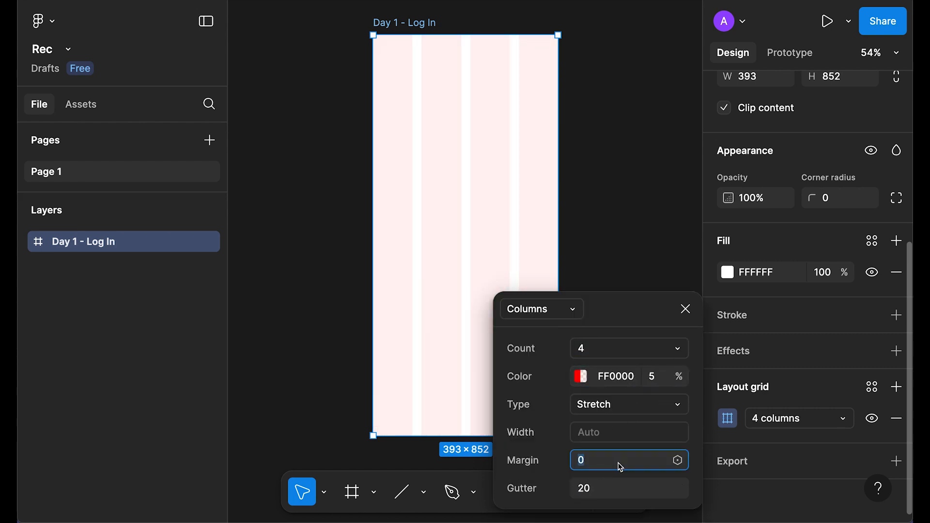
type("24")
key("Tab")
type("24")
key("Return")
- Reduce the column grid's count to 2 and close its settings
left_click(608, 350)
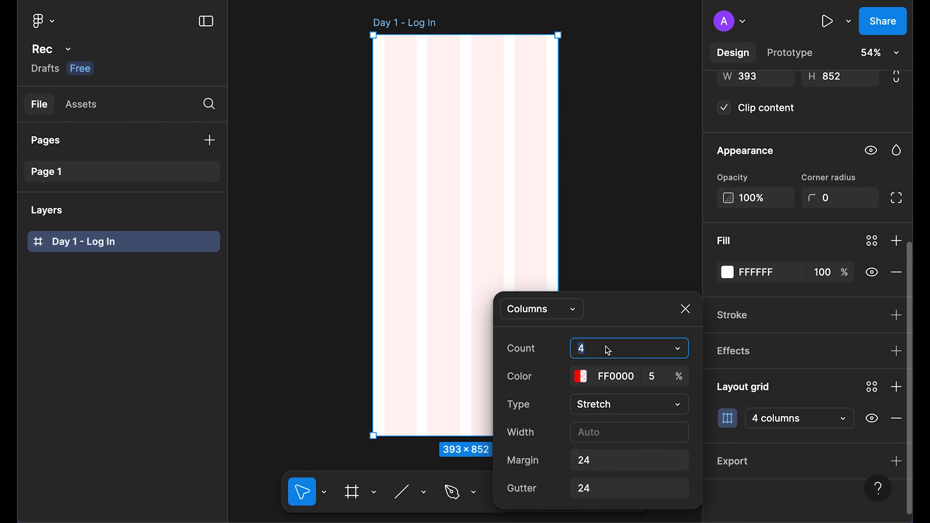
type("2")
key("Return")
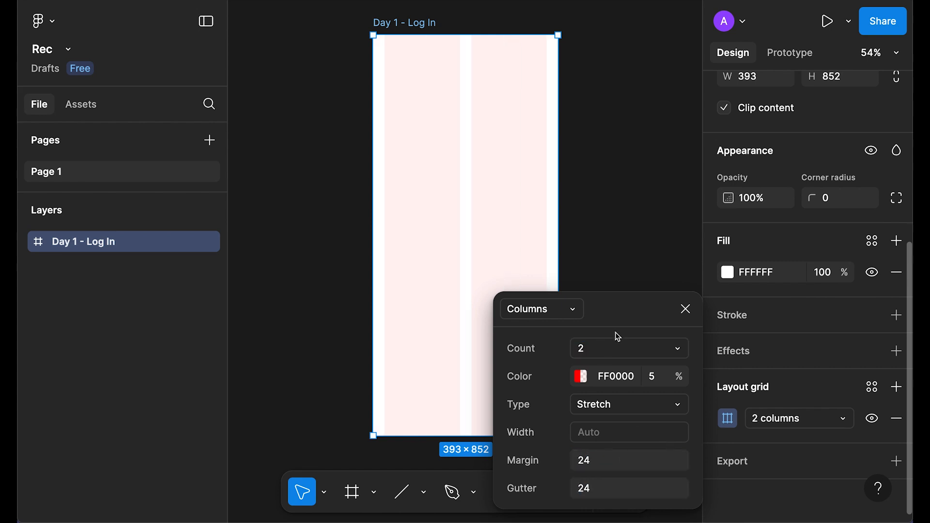
left_click(687, 309)
left_click(669, 206)
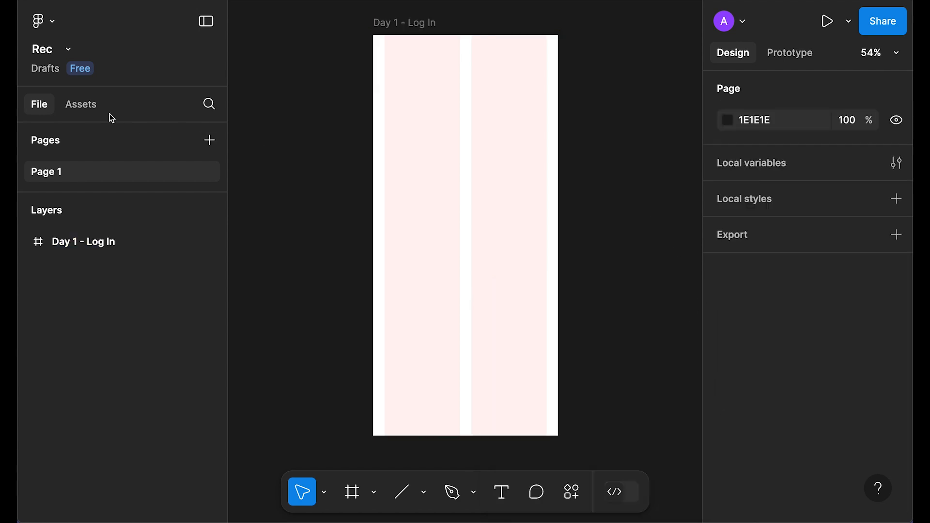
- Search the library assets for "Status" and place the iPhone status bar component in the frame
left_click(91, 111)
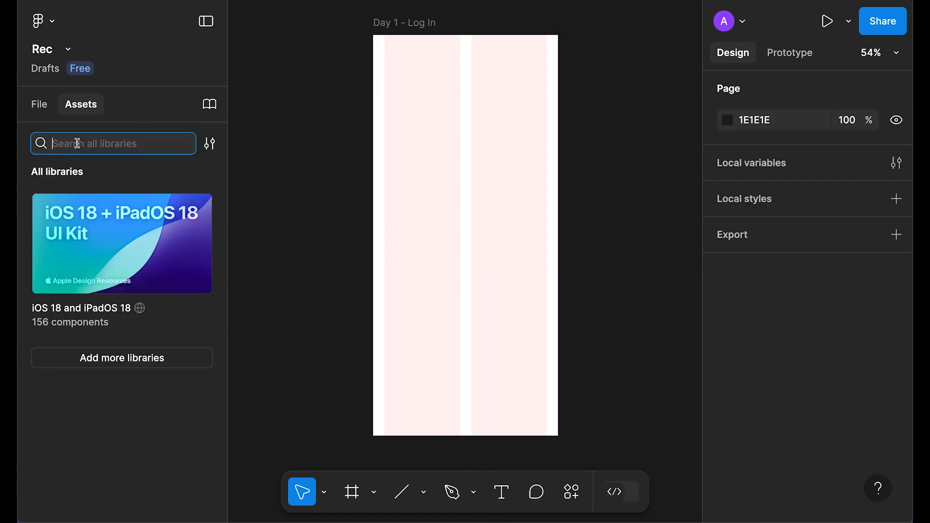
type("Status")
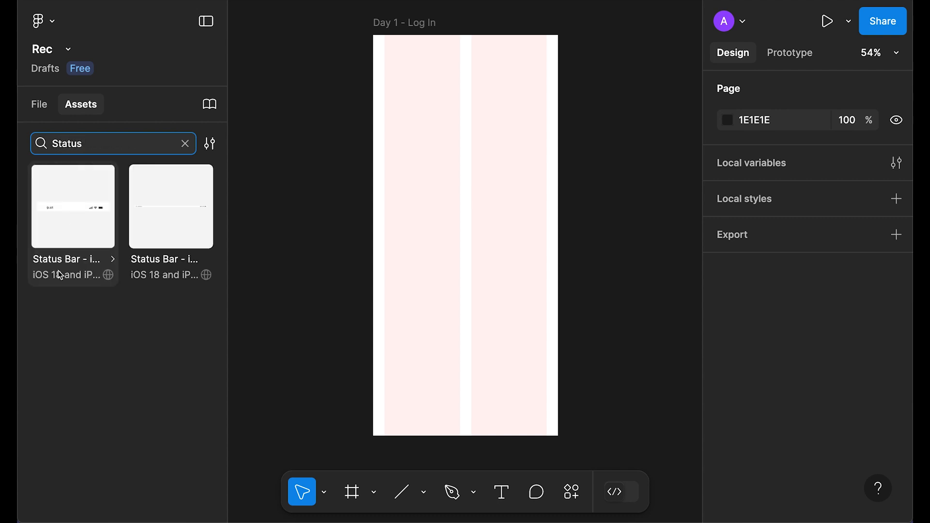
left_click_drag(51, 210, 431, 105)
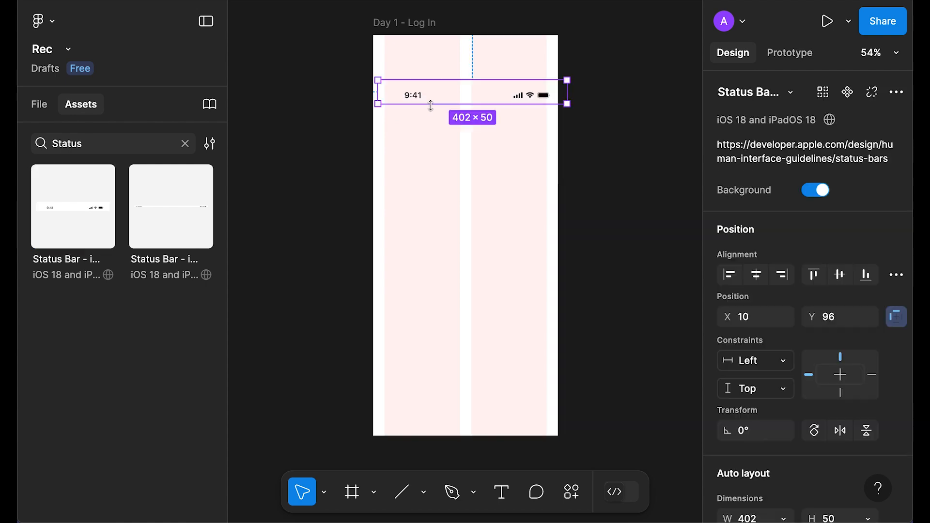
- Align the status bar to the frame's horizontal center and top edge, and turn off its background
left_click(756, 276)
left_click(814, 275)
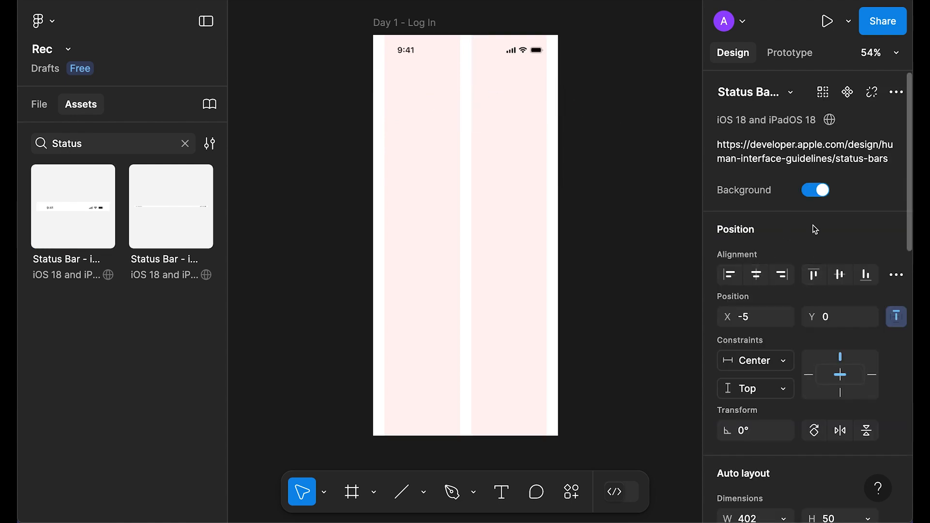
left_click(816, 191)
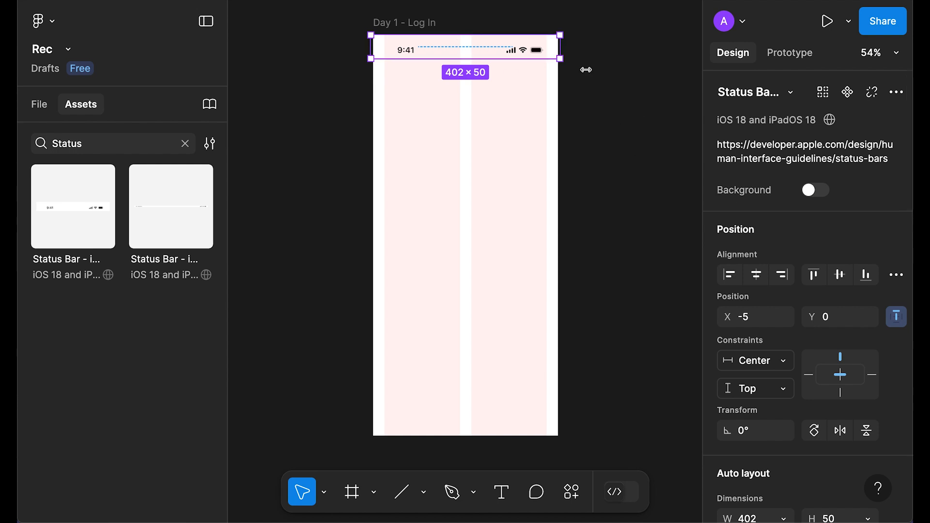
- Return to the file's layer list and hide the layout grid on the canvas
left_click(645, 169)
left_click(38, 104)
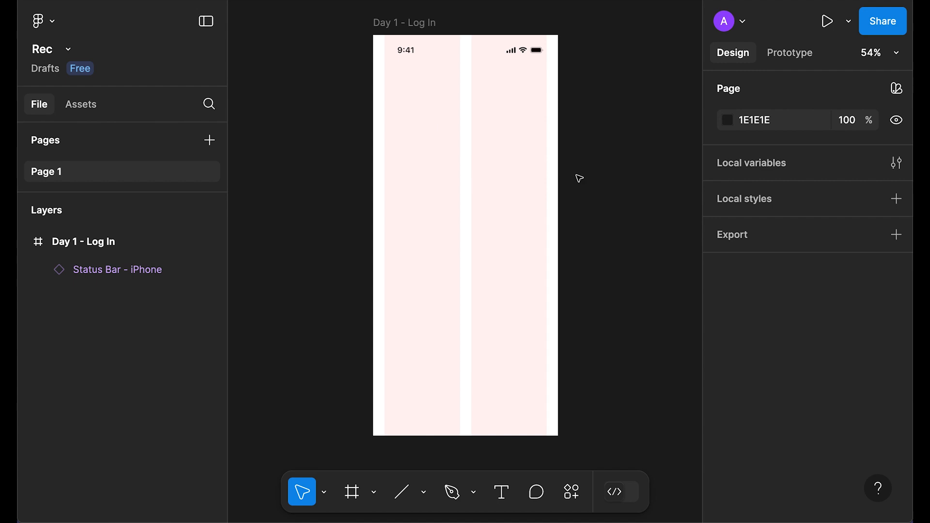
key("shift+g")
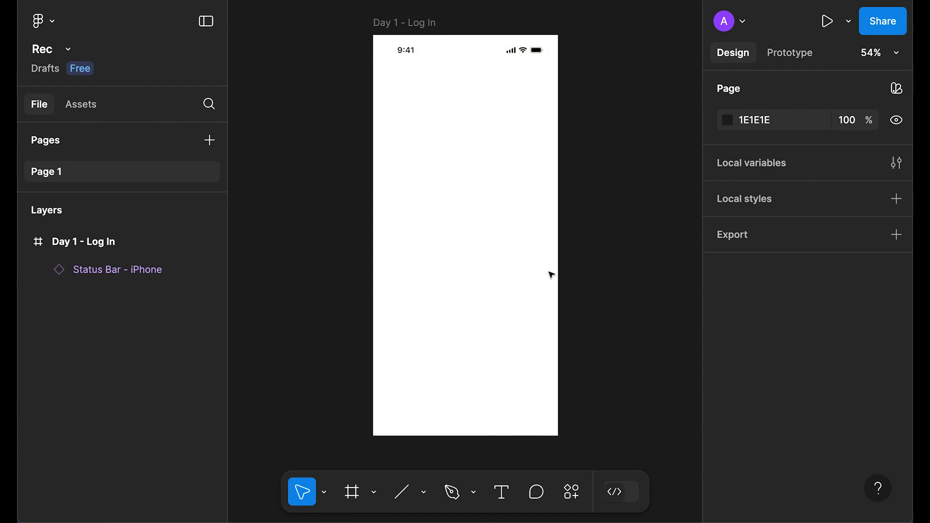
- Draw a circle, enlarge it to 392 × 392, and place it overlapping the frame's upper right edge
key("o")
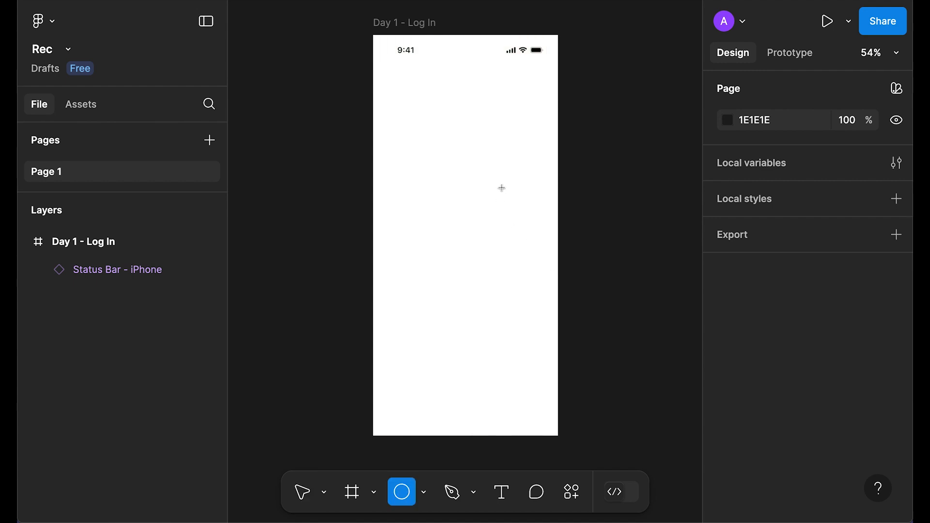
left_click(507, 123)
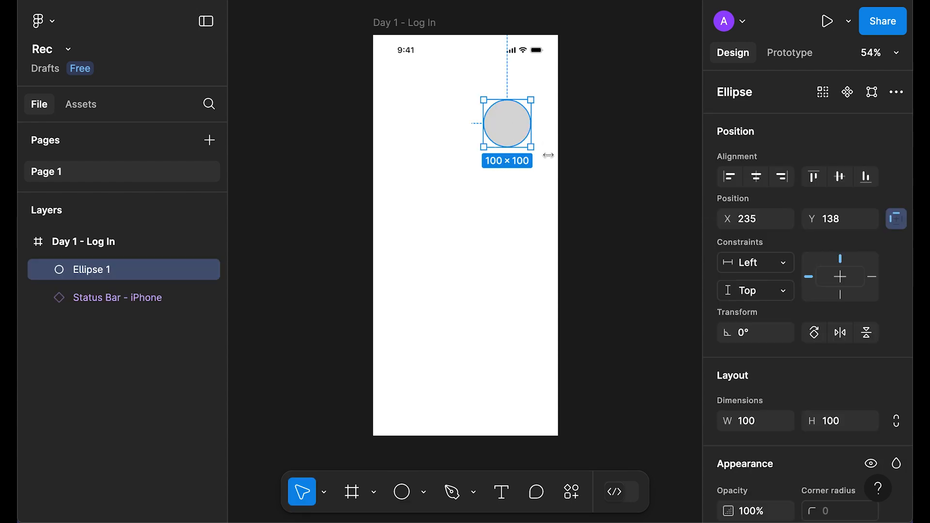
left_click_drag(530, 149, 673, 289)
left_click_drag(572, 218, 528, 179)
- Fill the large circle with the Indigo color from the library
scroll(839, 299, "down", 4)
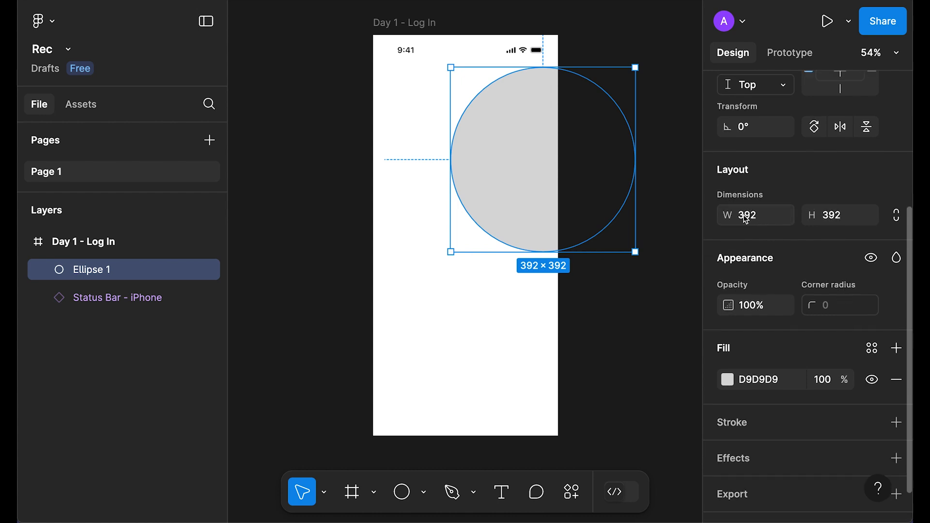
scroll(748, 334, "down", 1)
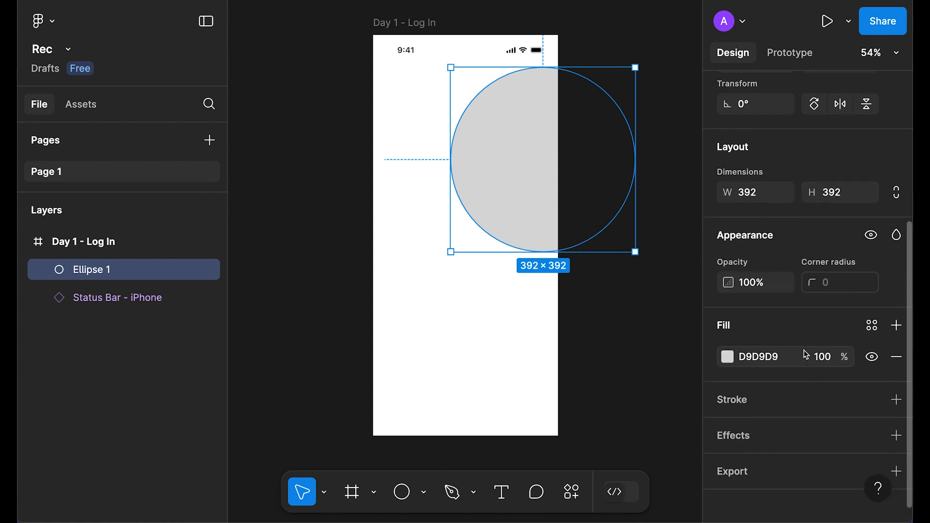
left_click(872, 329)
scroll(633, 424, "down", 15)
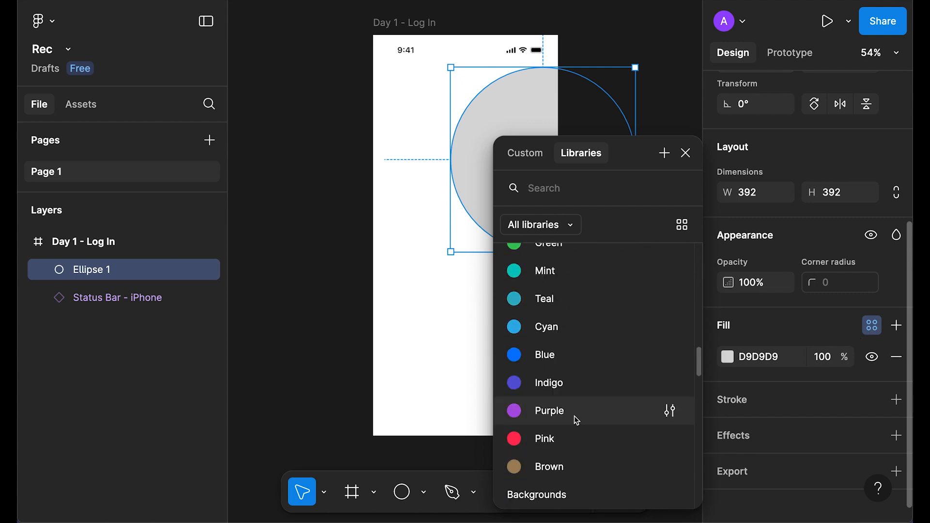
left_click(573, 382)
- Duplicate the indigo circle onto the frame's left edge and fill the copy with the library color Purple
left_click_drag(492, 210, 441, 272)
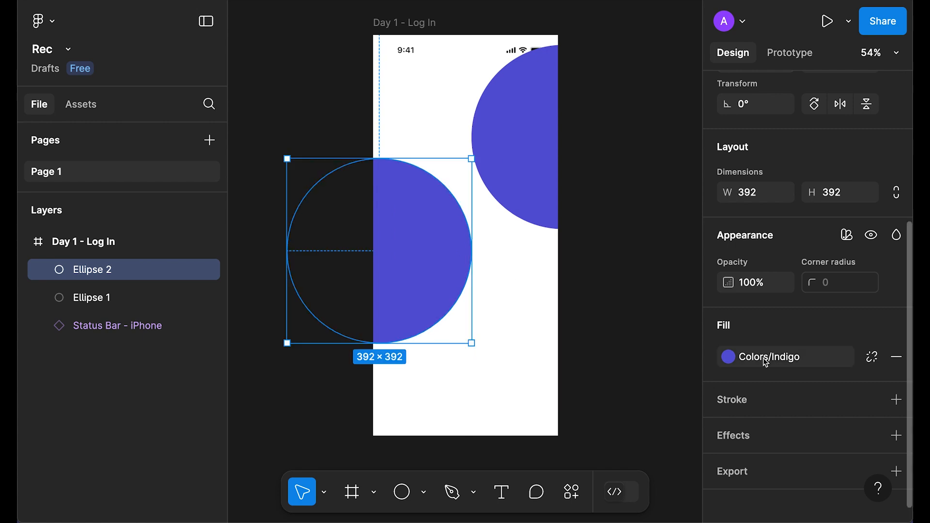
left_click(765, 363)
left_click(576, 431)
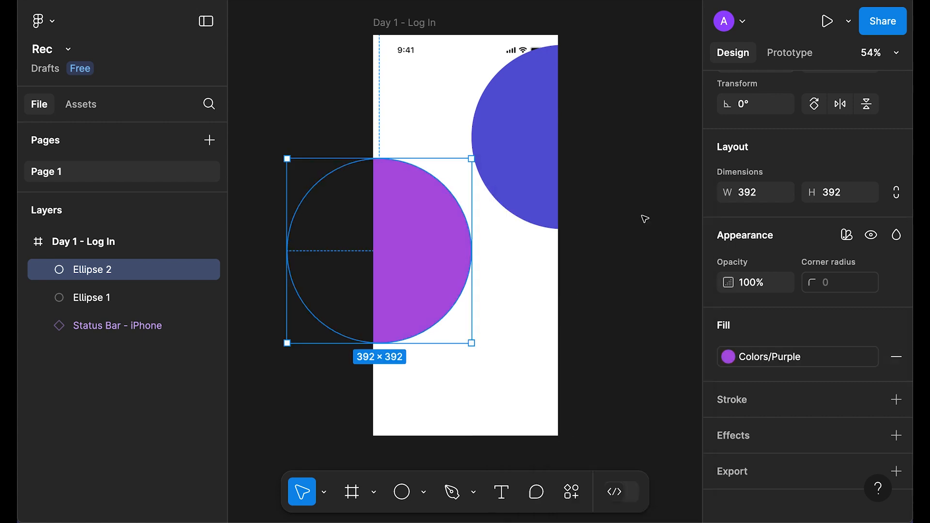
- Reposition the purple and indigo circles on opposite edges of the frame's upper half, with the indigo one higher
left_click_drag(418, 244, 410, 208)
left_click_drag(529, 147, 552, 161)
left_click_drag(403, 195, 392, 164)
left_click_drag(527, 167, 527, 156)
left_click_drag(398, 204, 401, 212)
- Move both circles below the status bar in the layer order and lock the status bar layer
left_click(523, 167, "shift")
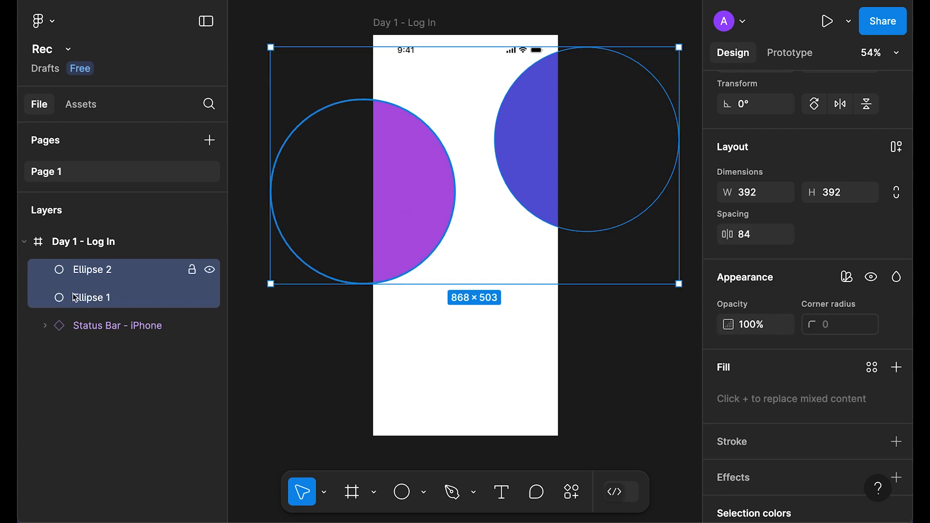
left_click_drag(76, 296, 67, 376)
left_click(147, 270)
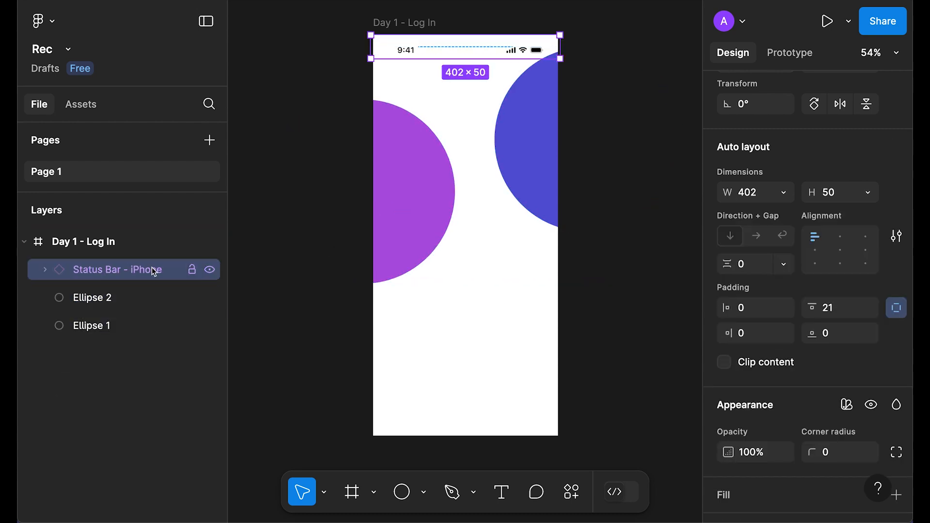
left_click(191, 270)
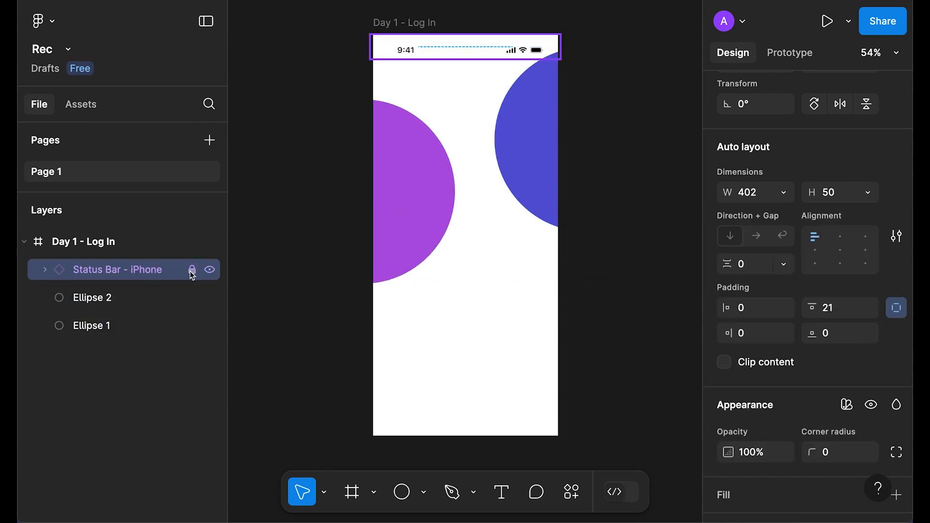
- Select both circles, shift them slightly downward together, and deselect them
left_click(74, 300)
left_click(78, 325, "shift")
left_click_drag(414, 211, 413, 215)
left_click(488, 331)
- Draw a rectangle covering the whole 393 × 852 frame and place it directly beneath the status bar in the layer order
key("r")
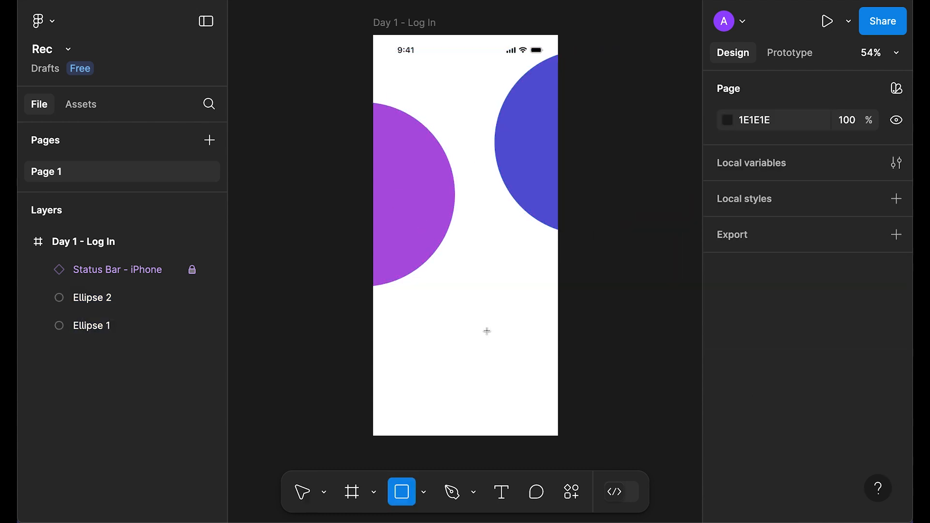
left_click(429, 103)
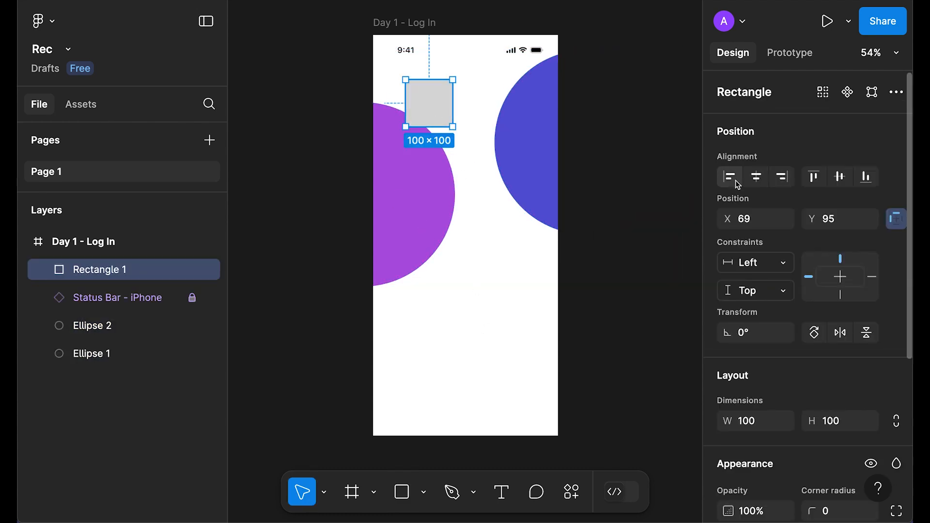
left_click(730, 177)
left_click(814, 177)
left_click_drag(420, 82, 558, 434)
left_click_drag(129, 271, 120, 315)
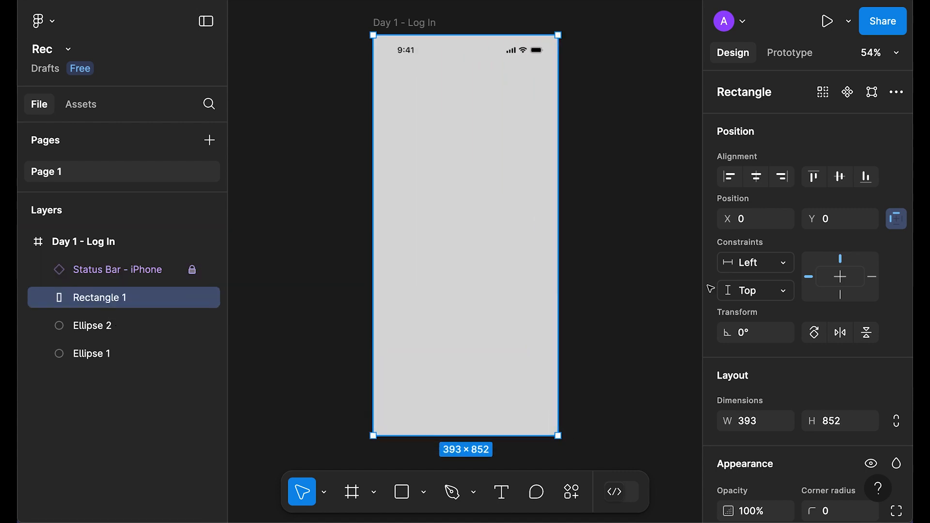
- Set the full-frame rectangle's fill to white FFFFFF at 80% opacity
scroll(745, 378, "down", 5)
left_click(731, 374)
left_click(493, 81)
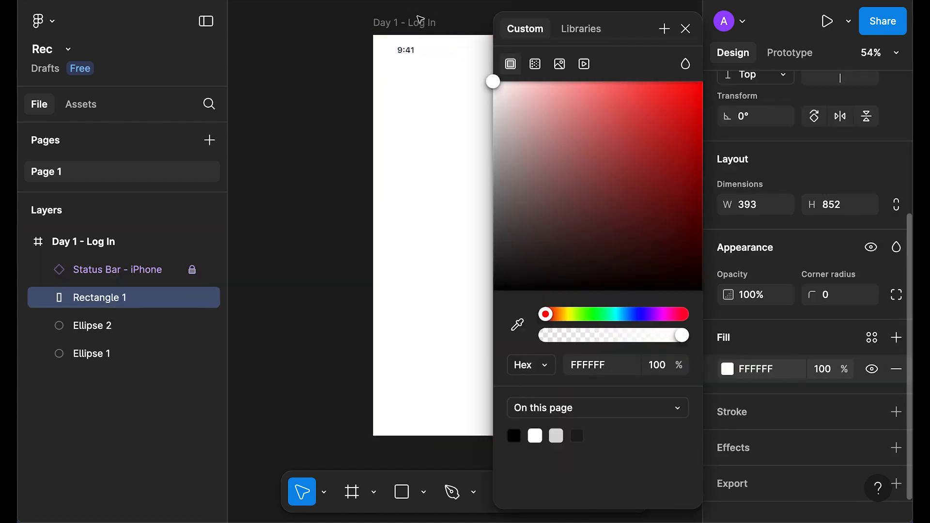
key("Escape")
left_click(838, 375)
type("80")
key("Return")
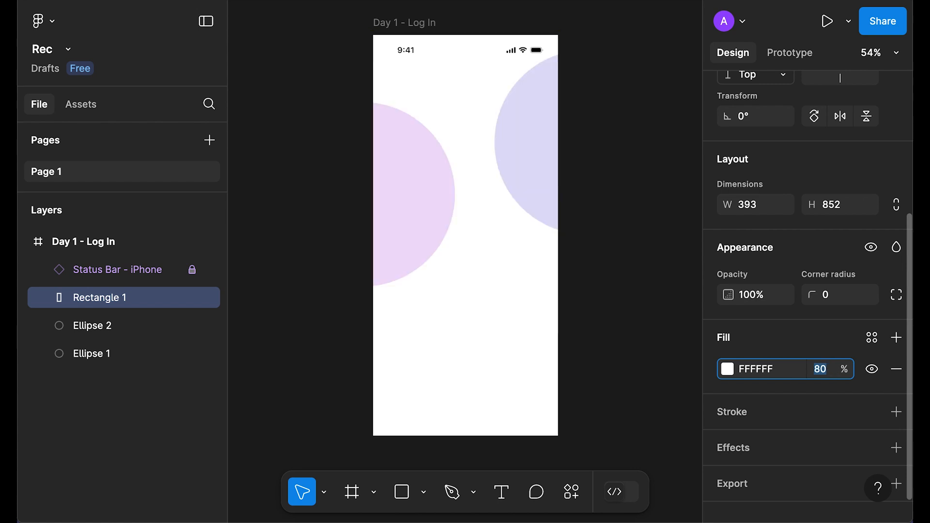
- Add a background blur effect of 50 to the full-frame rectangle
left_click(896, 448)
scroll(775, 420, "down", 3)
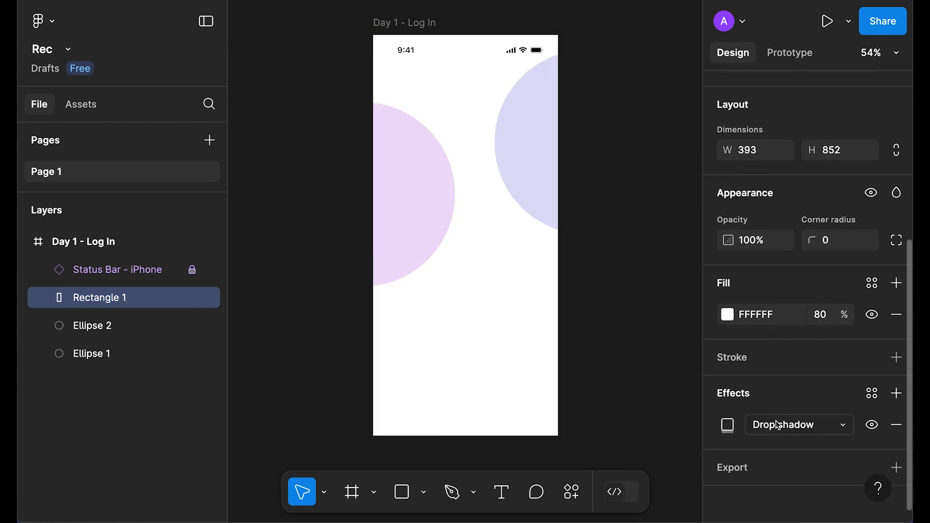
left_click(777, 424)
left_click(803, 469)
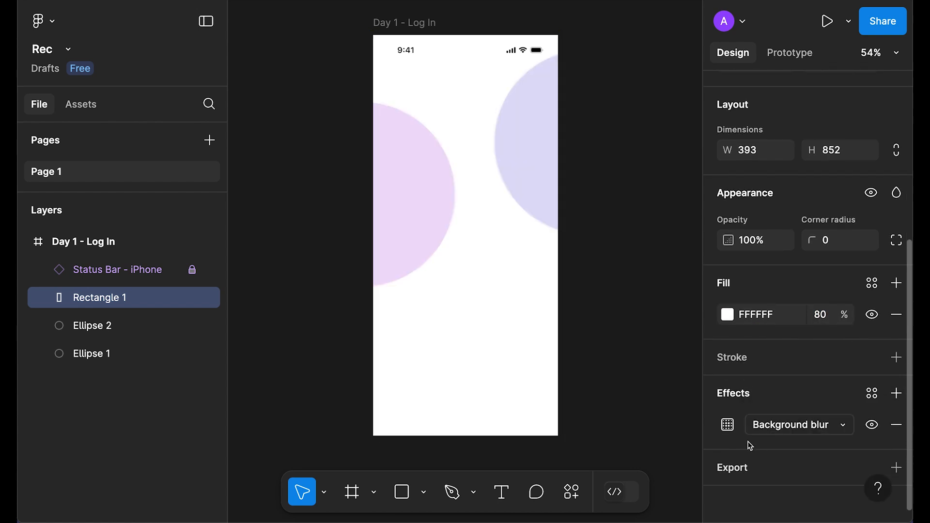
left_click(729, 427)
type("50")
key("Return")
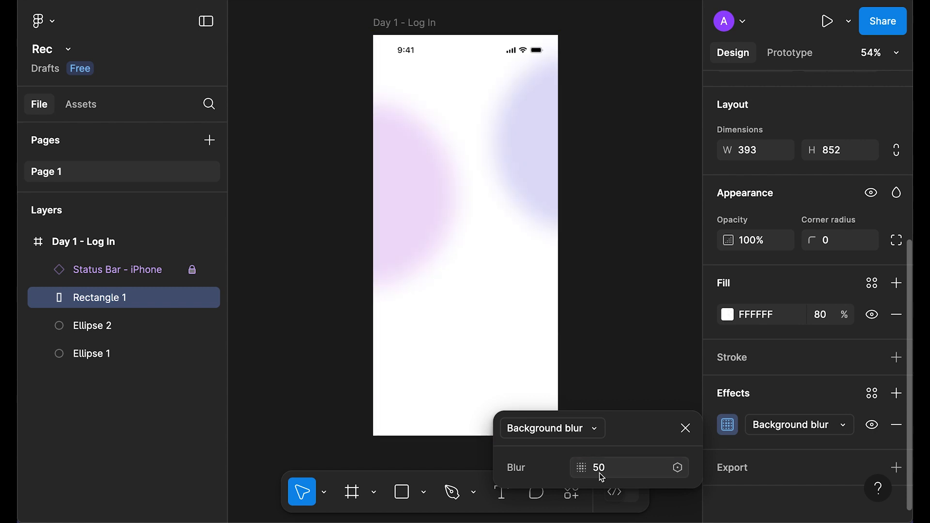
left_click(685, 428)
- Set the full-frame rectangle's fill to a very pale blue at 70% opacity and deselect it
type("70")
key("Return")
left_click(727, 316)
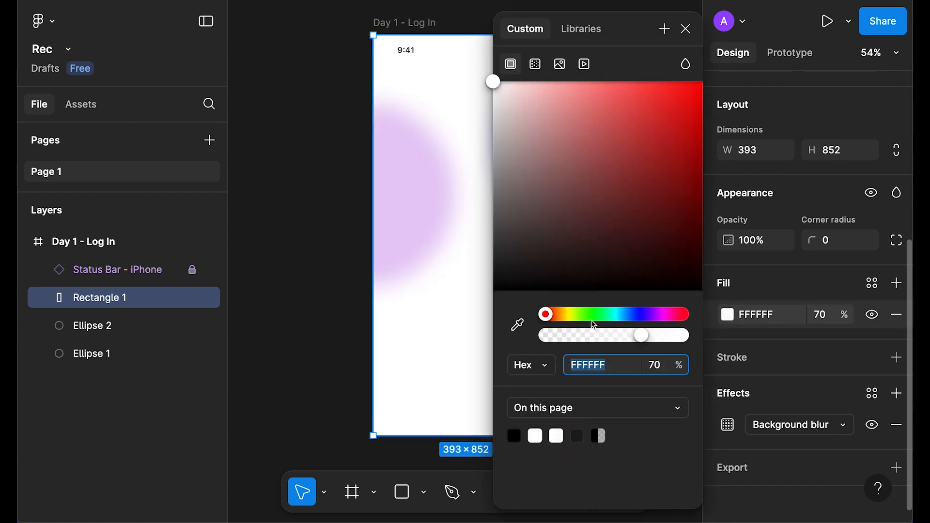
left_click_drag(542, 317, 626, 319)
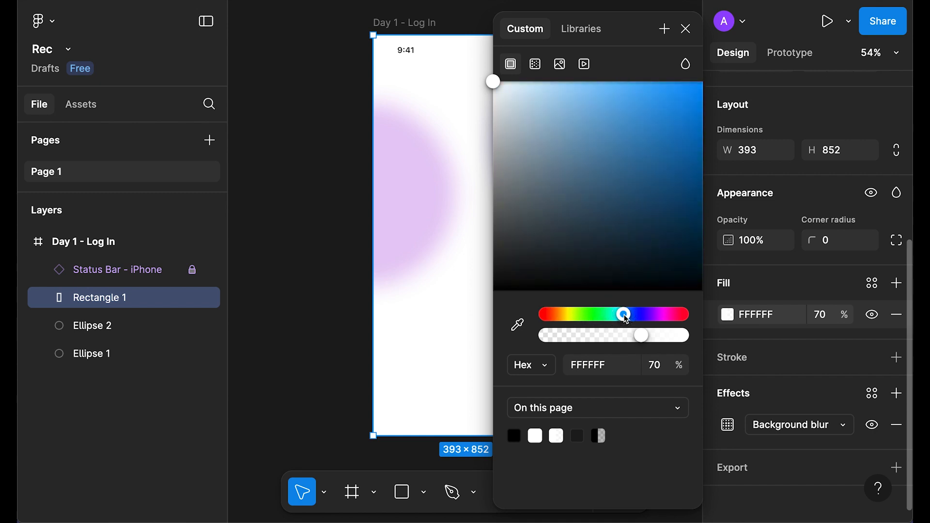
mouse_move(529, 101)
left_mouse_down()
mouse_move(533, 89)
mouse_move(512, 81)
mouse_move(519, 112)
mouse_move(512, 95)
left_mouse_up()
left_click(685, 30)
left_click(640, 176)
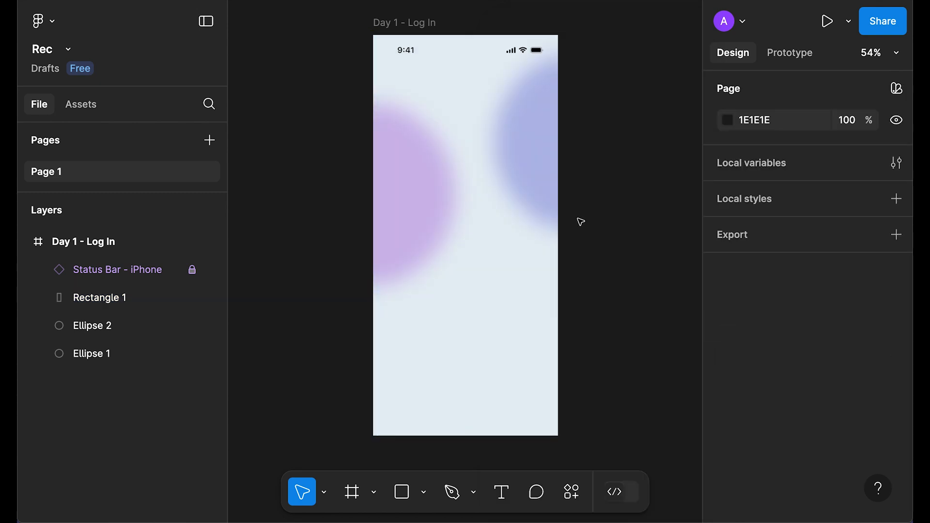
- Rename the rectangle layer Overlay blur, the Ellipse 2 layer Pink and the Ellipse 1 layer Indigo
double_click(86, 297)
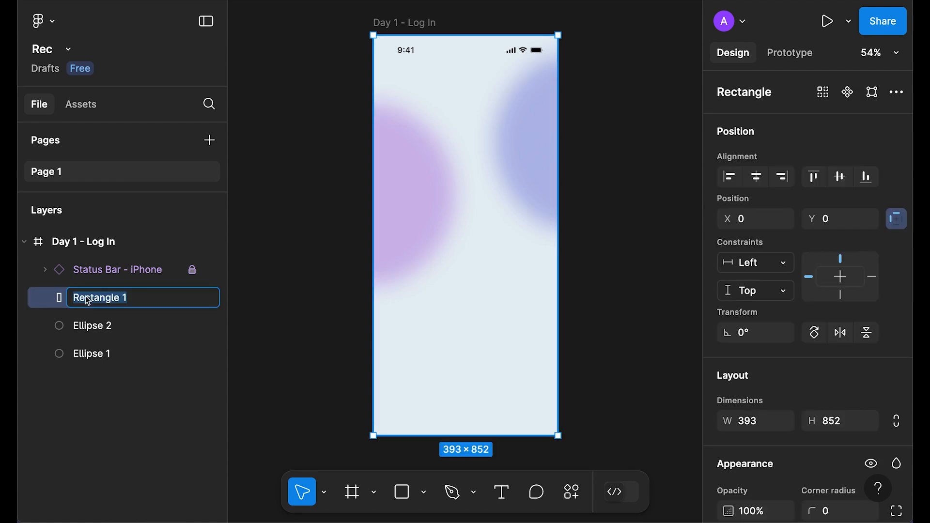
type("Overlay blur")
key("Return")
double_click(96, 328)
type("pink")
double_click(76, 354)
key("BackSpace")
type("Indi")
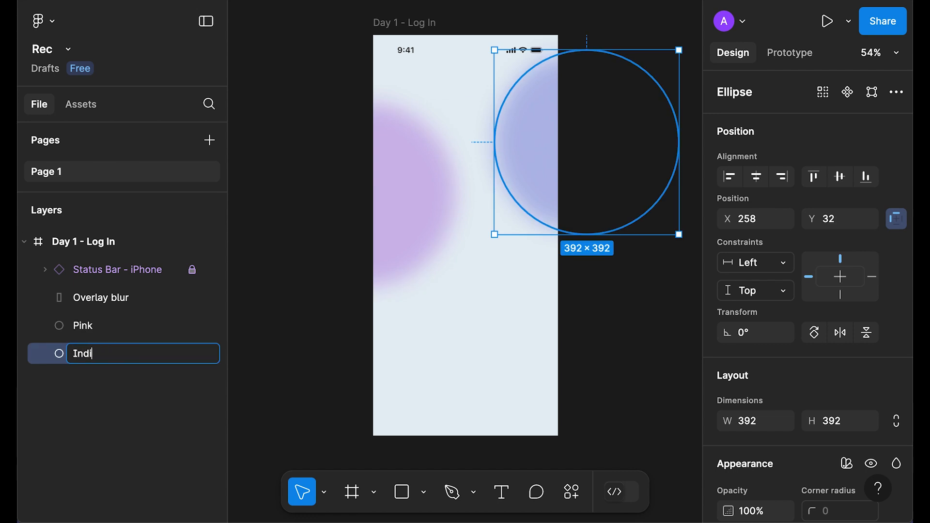
type("go")
key("Return")
- Group the Overlay blur, Pink and Indigo layers as a group named Background and lock it
left_click(112, 296, "shift")
key("ctrl+g")
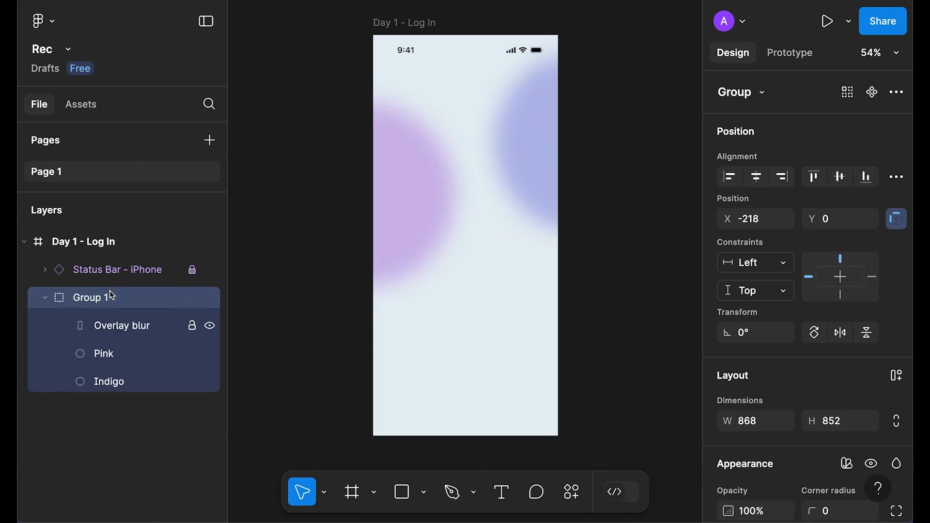
double_click(98, 297)
type("Background")
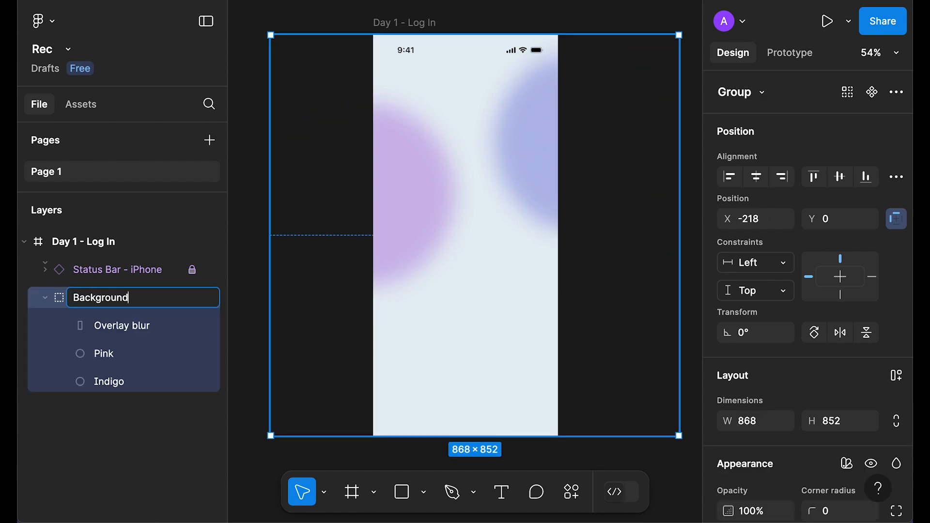
key("Return")
left_click(45, 298)
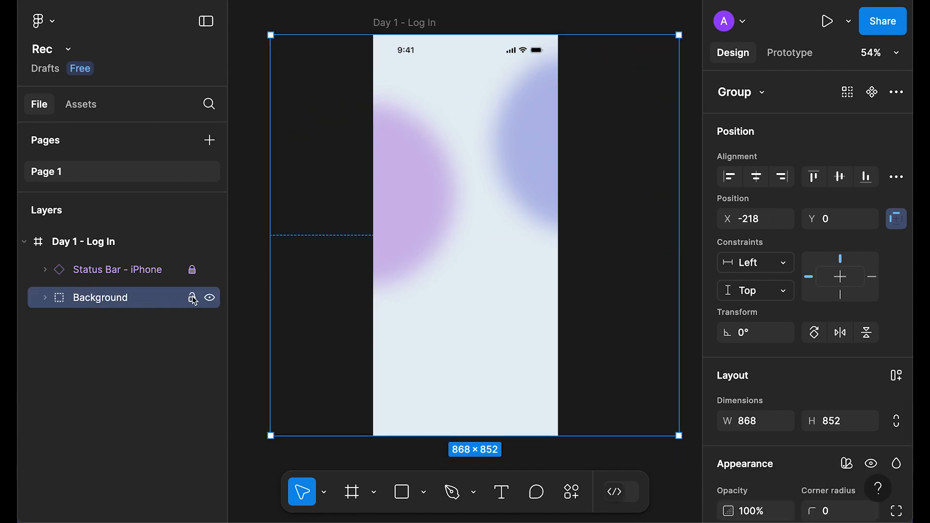
left_click(192, 297)
mouse_move(196, 303)
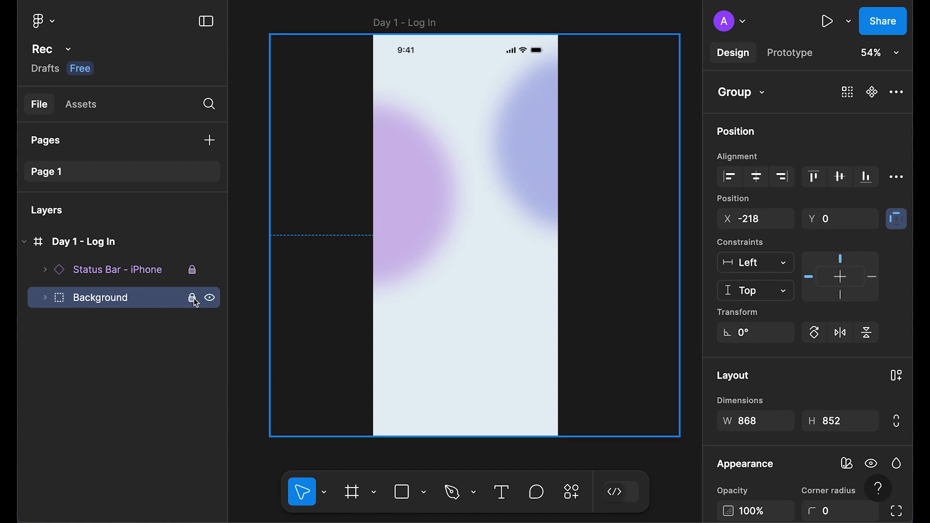
left_click(256, 237)
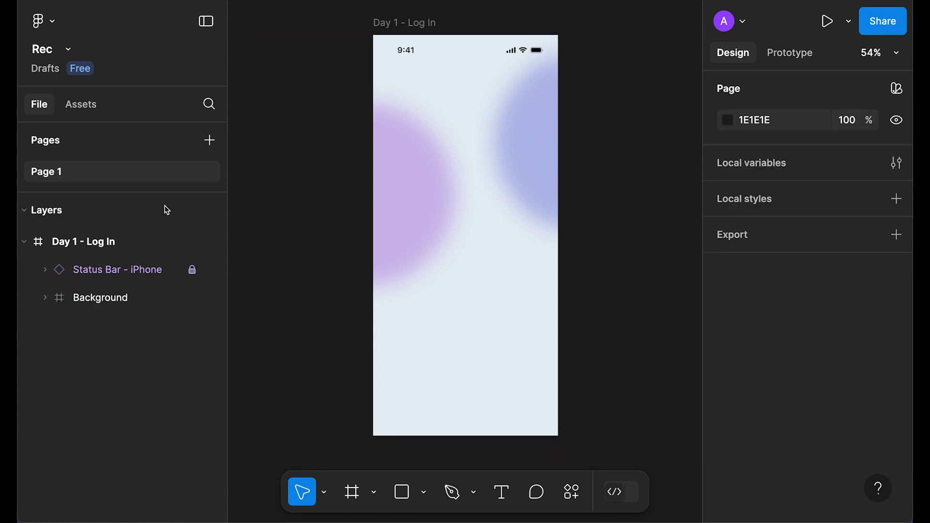
- Rename Page 1 as UI Design and add a second page named Components
double_click(43, 179)
type("UI Design")
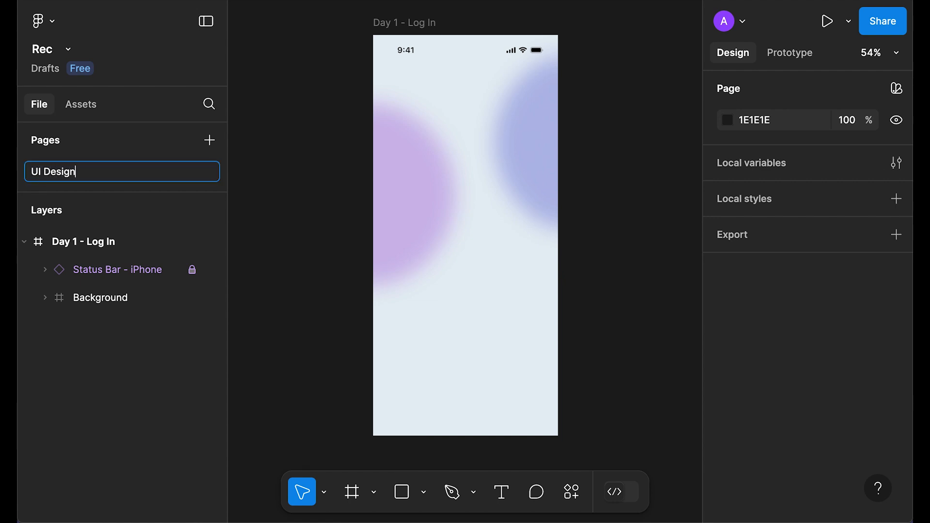
key("Return")
left_click(209, 140)
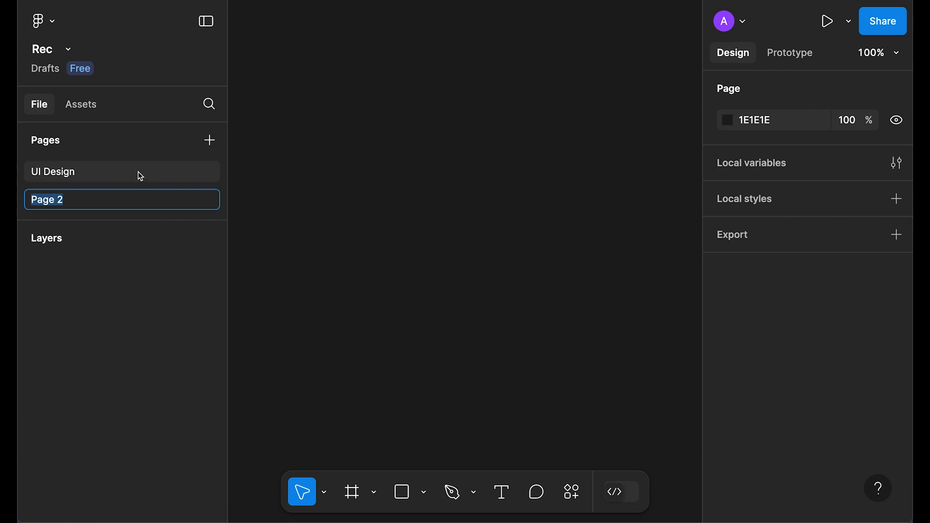
type("Compo")
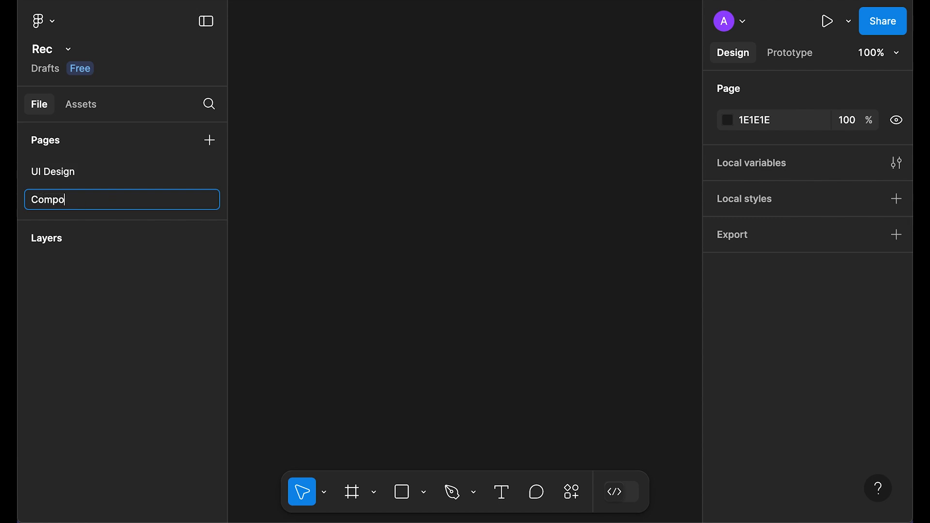
type("nents")
key("Return")
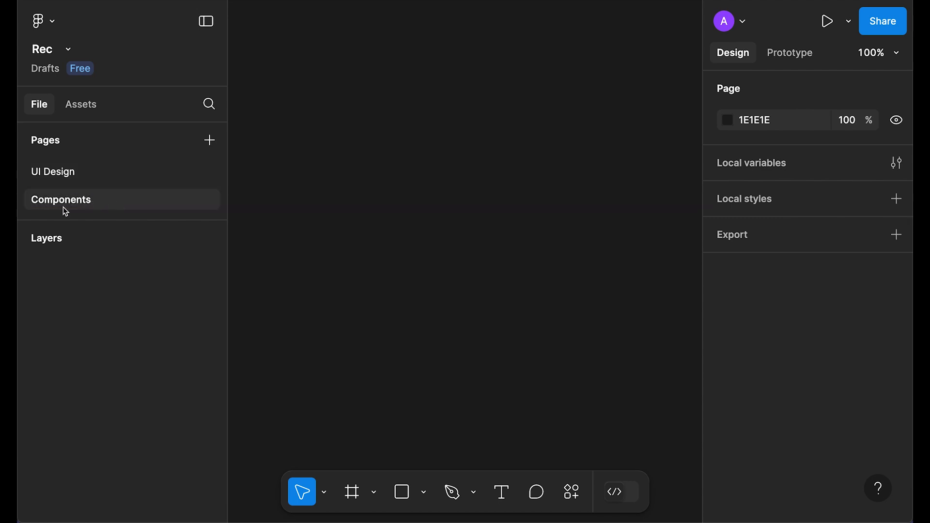
- On the UI Design page, convert the Background frame into a component and duplicate it as an instance
left_click(59, 177)
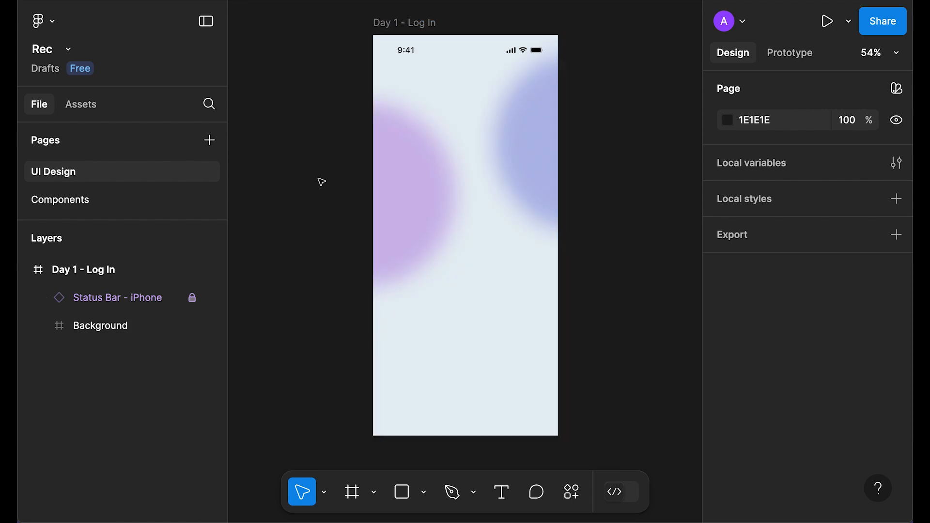
left_click(85, 334)
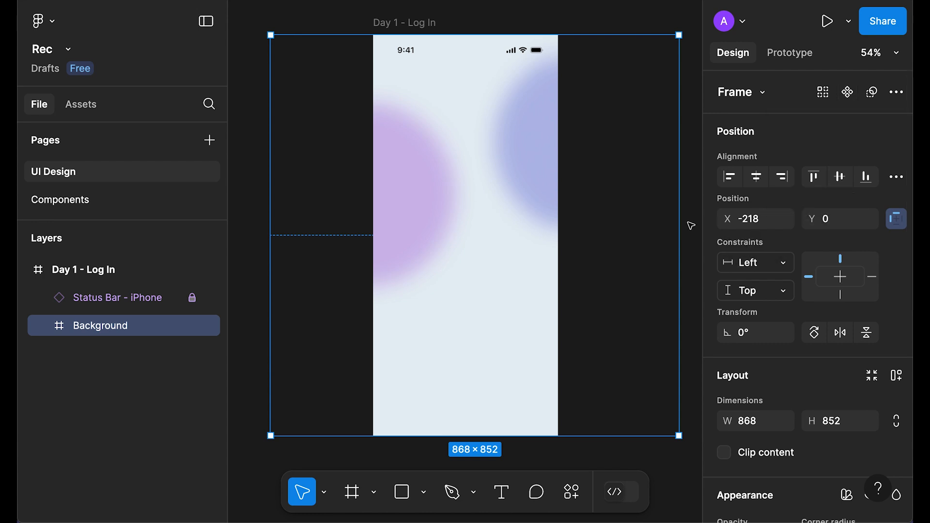
key("super+alt+k")
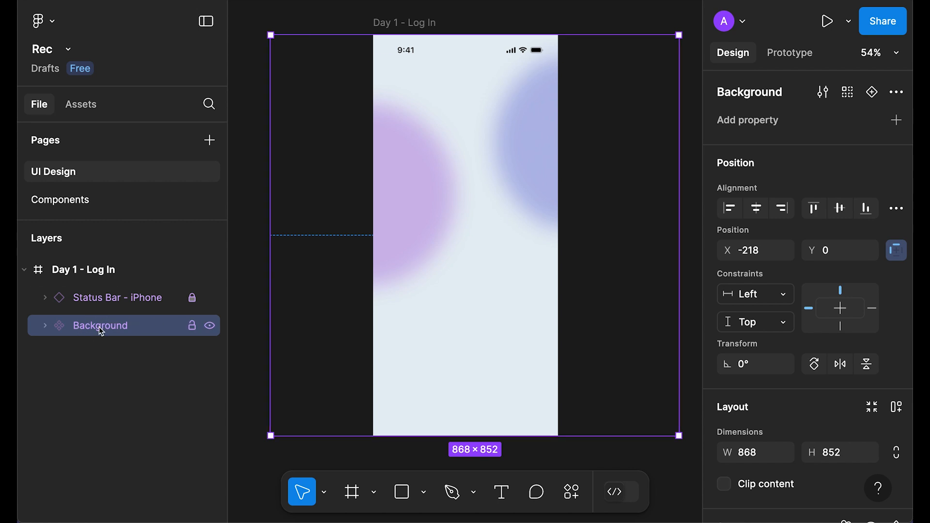
key("super+d")
- Move the main Background component to the Components page, view it there, and return to the UI Design page
left_click(92, 352)
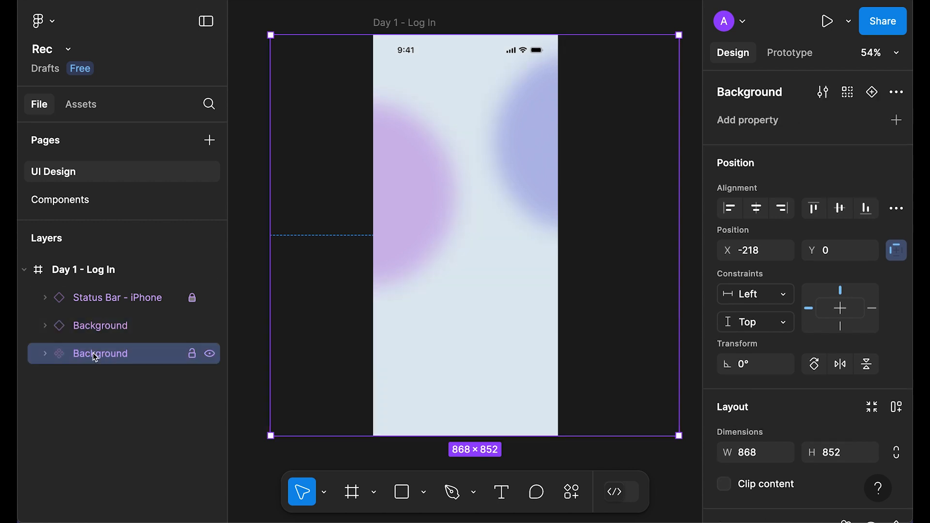
right_click(92, 353)
mouse_move(193, 158)
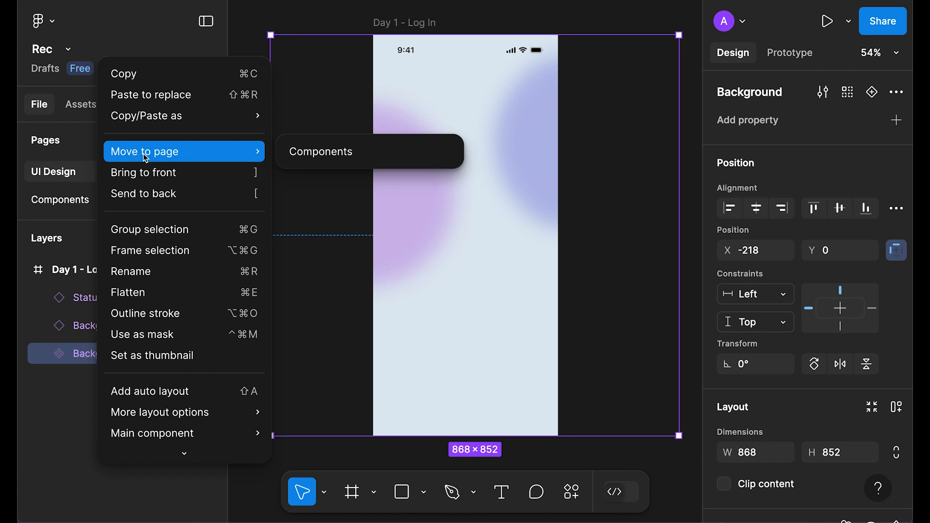
left_click(370, 154)
left_click(91, 200)
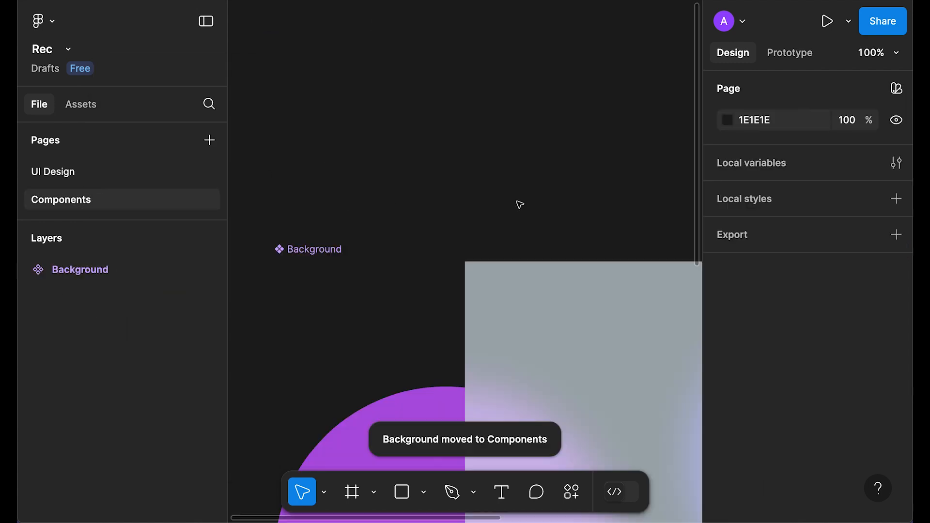
key("shift+2")
key("Escape")
left_click(58, 175)
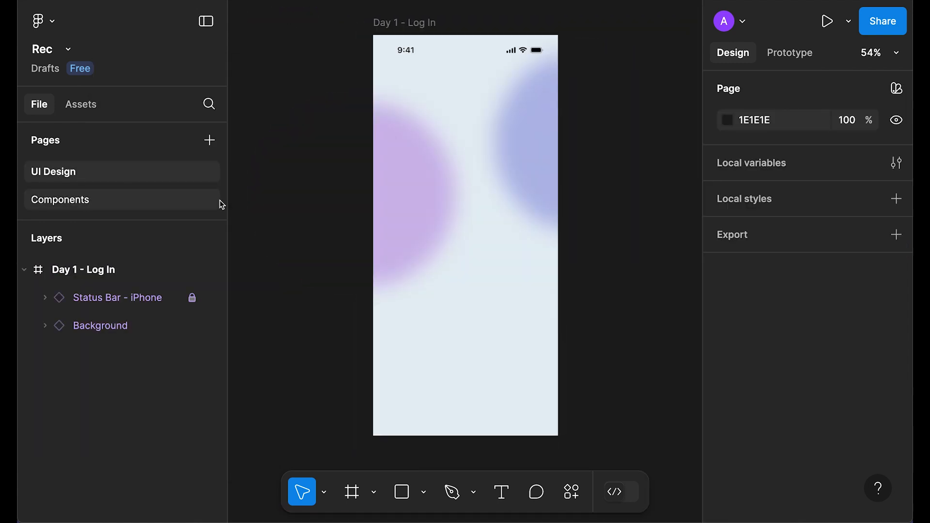
- Set the Pink circle's fill to Colors/Pink in the main Background component and view the instance on the UI Design page
left_click(118, 331)
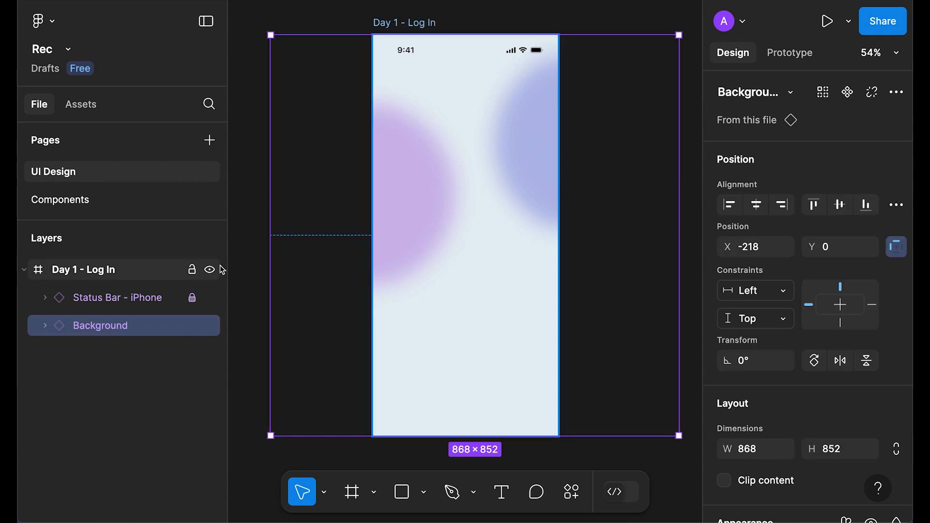
left_click(67, 205)
left_click(339, 200)
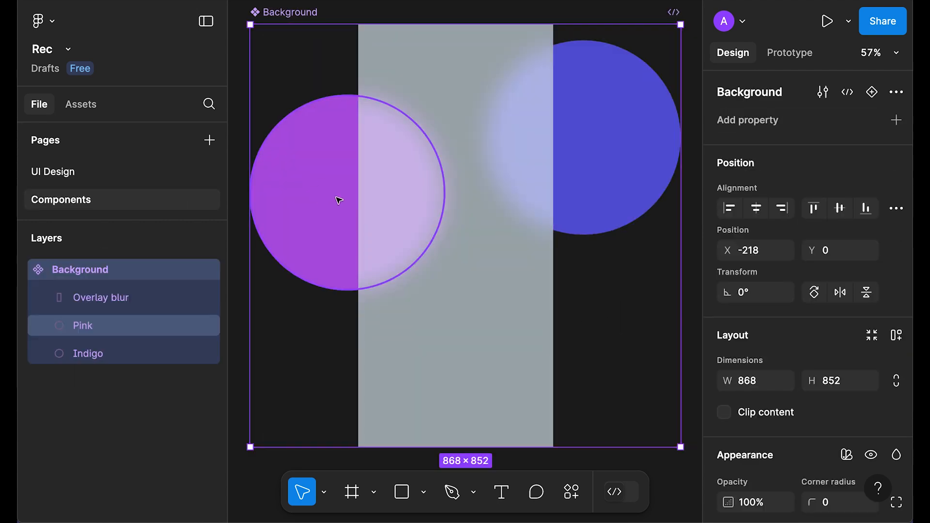
left_click(338, 199)
left_click(785, 423)
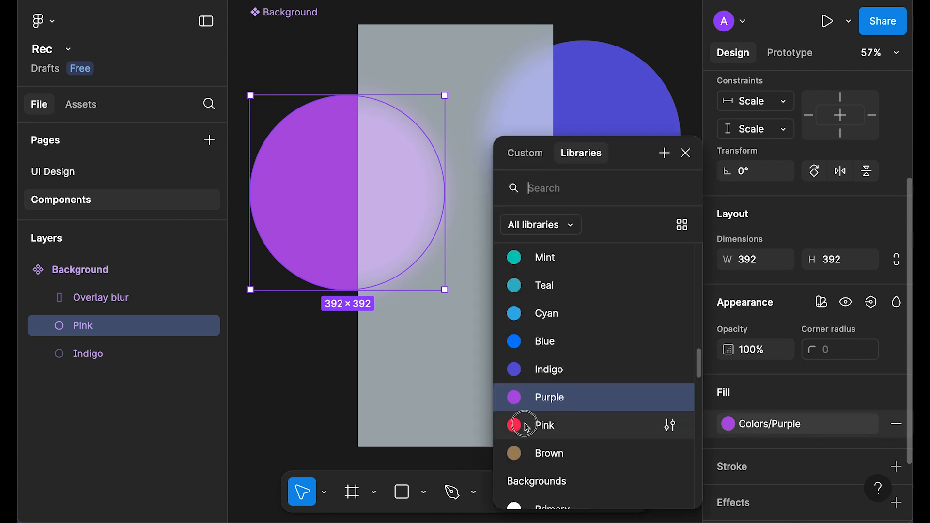
left_click(526, 426)
left_click(58, 178)
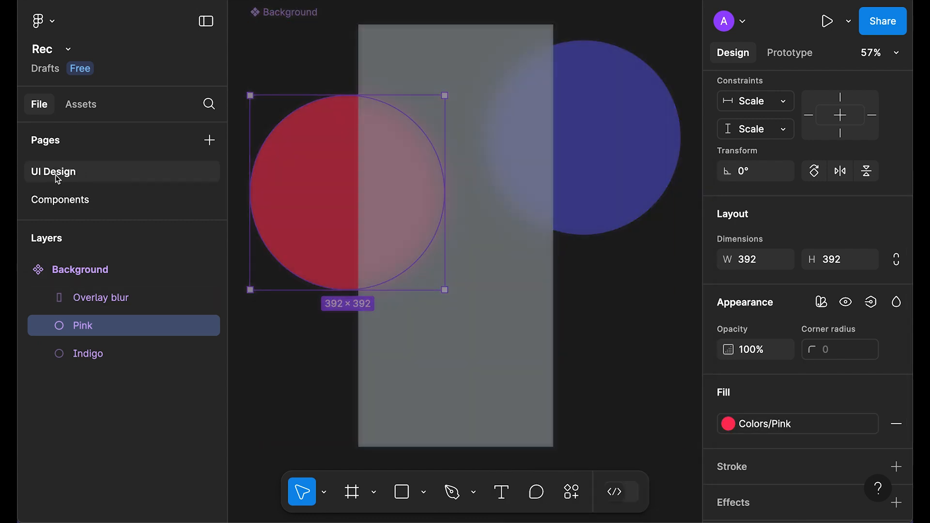
left_click(617, 274)
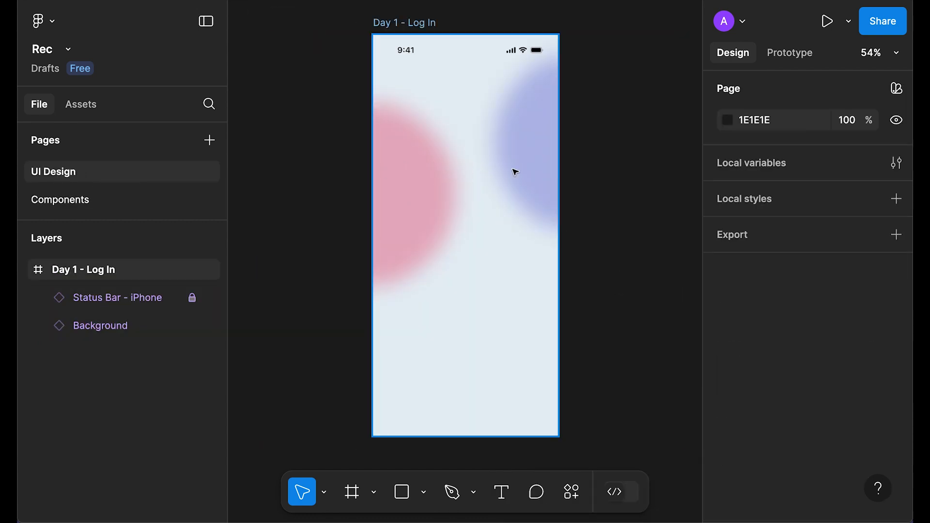
- Undo the main component's circle color change and deselect everything
key("ctrl+z")
key("ctrl+z")
key("ctrl+z")
key("ctrl+z")
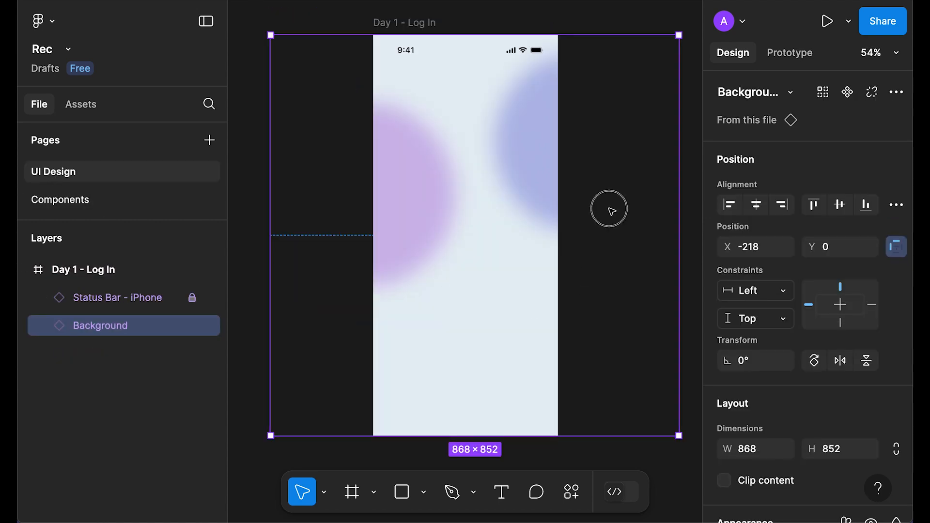
left_click(609, 209)
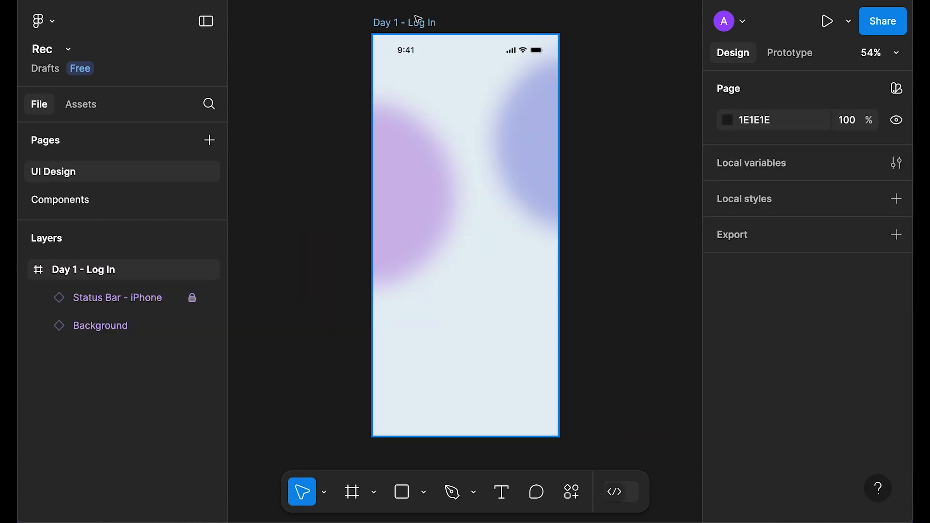
- Paste the copied logo into the Day 1 - Log In frame
left_click(412, 25)
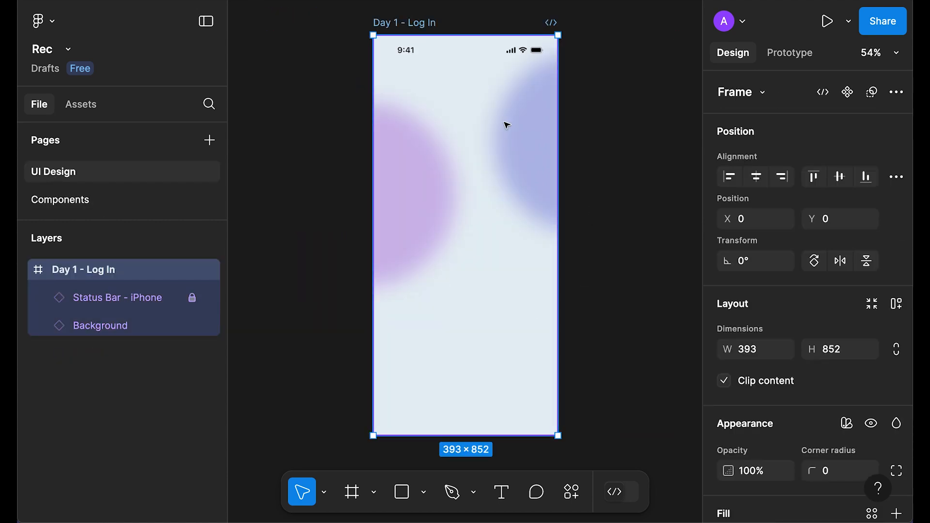
key("ctrl+v")
scroll(485, 237, "up", 3)
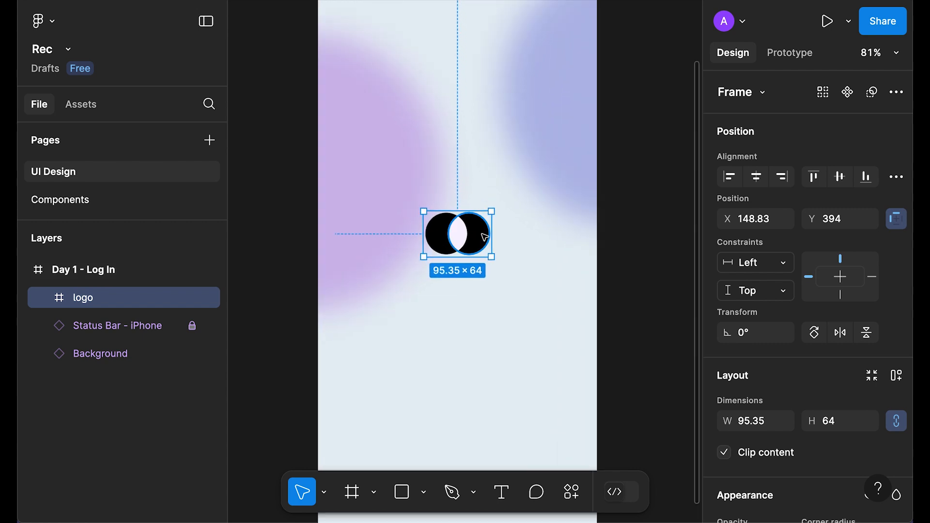
- Set the fill of the logo's right circle to the library color Indigo
double_click(485, 238)
scroll(844, 301, "down", 5)
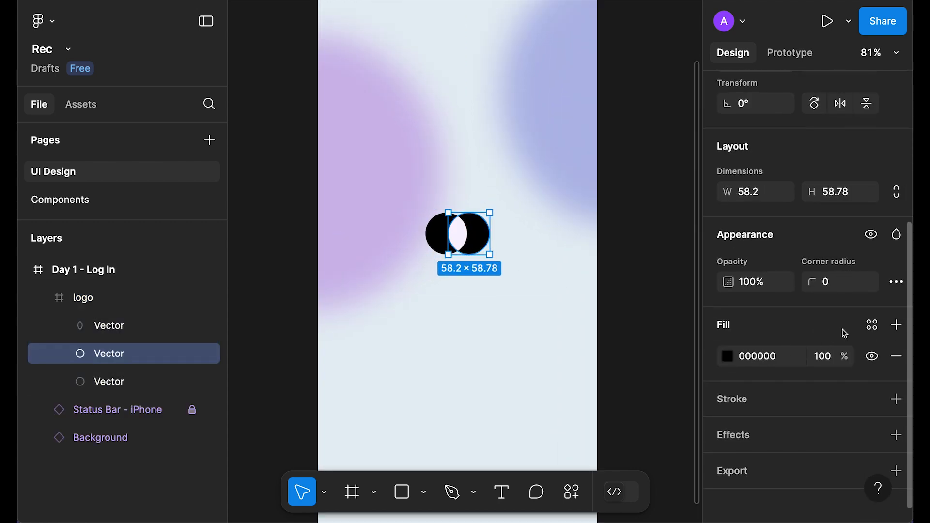
left_click(872, 324)
scroll(623, 378, "down", 10)
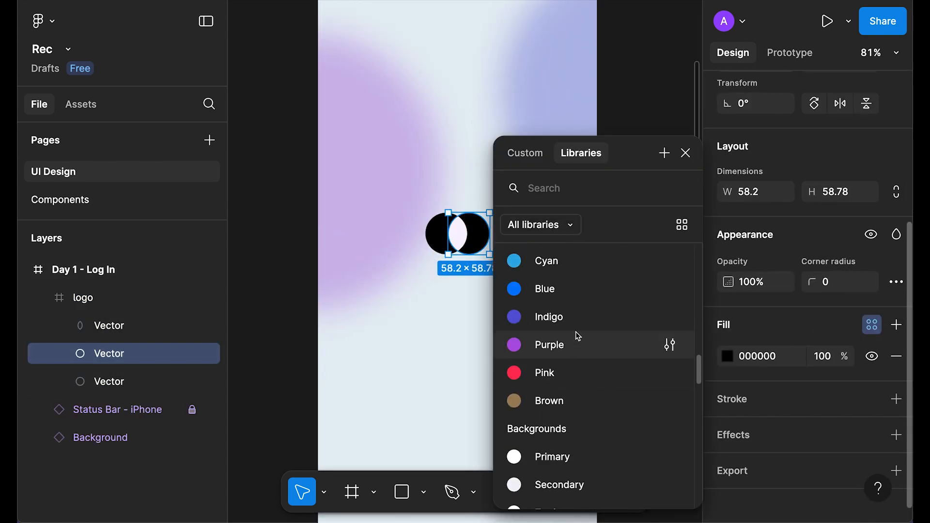
left_click(572, 317)
- Set the fill of the logo's left circle to the library color Purple
left_click(441, 241)
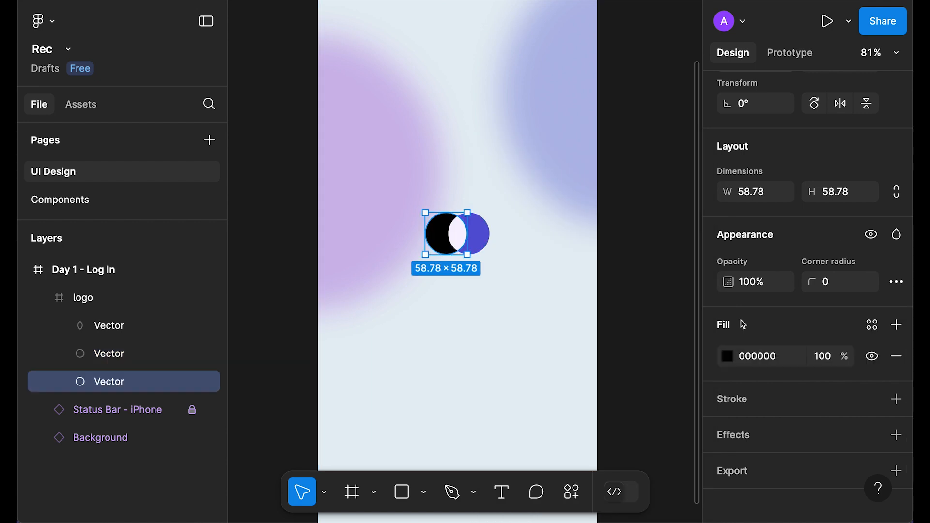
left_click(872, 325)
scroll(623, 427, "up", 10)
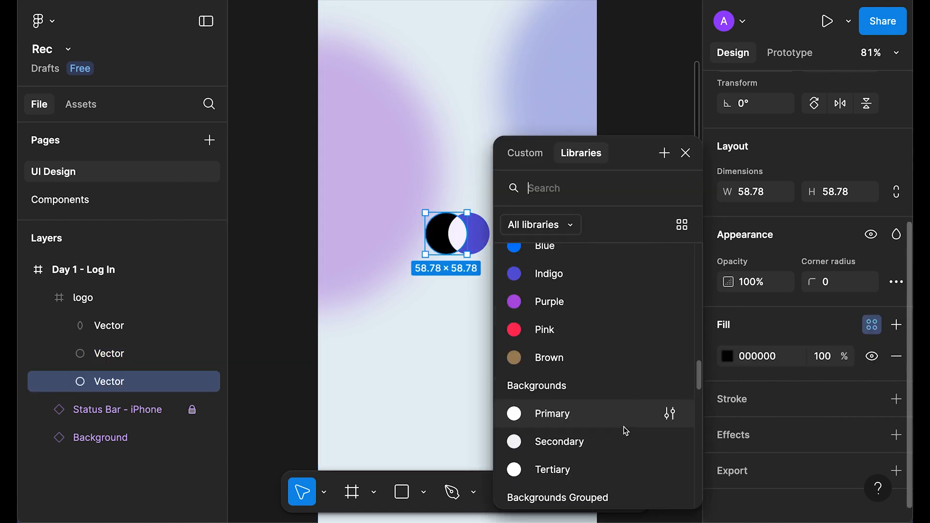
left_click(578, 302)
left_click(664, 247)
- Move the logo up below the status bar to about Y 111 and collapse its layers
scroll(664, 247, "up", 3)
left_click_drag(493, 331, 483, 131)
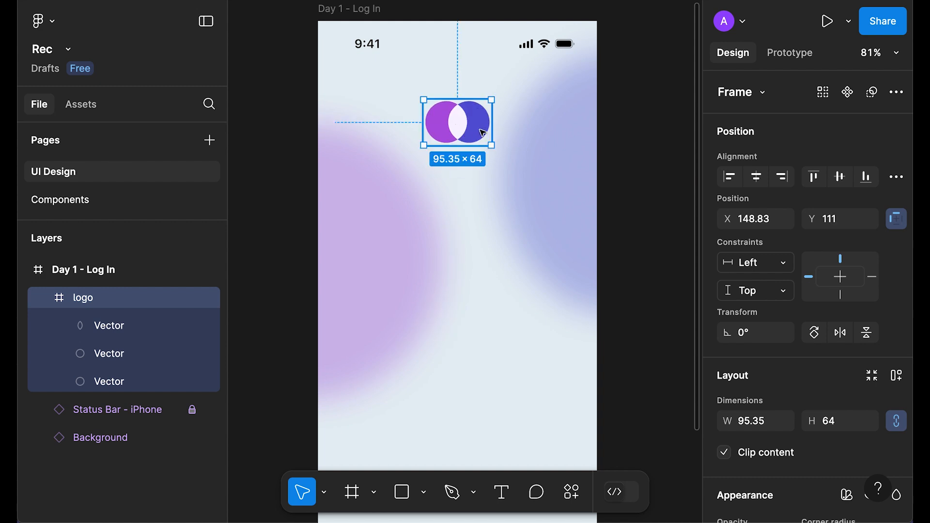
left_click(46, 299)
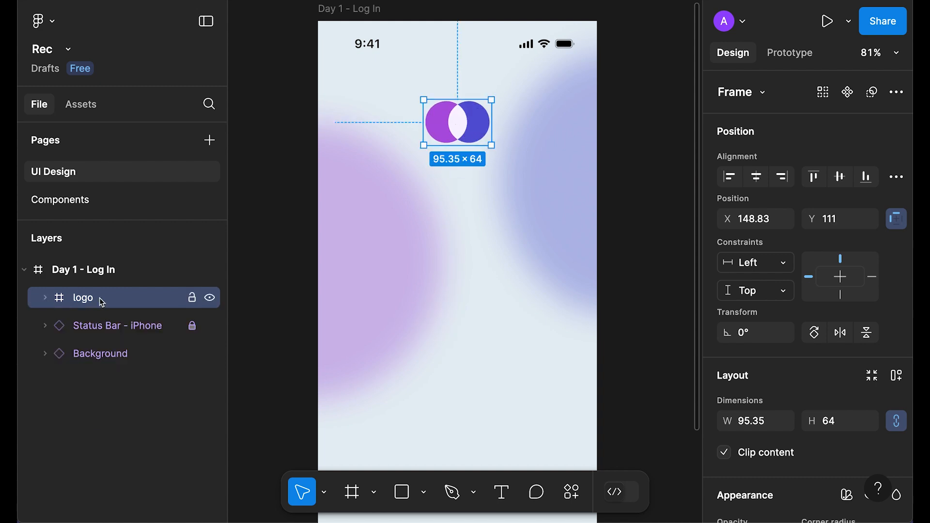
- Turn the logo frame into a component and rename it Logo
key("ctrl+alt+k")
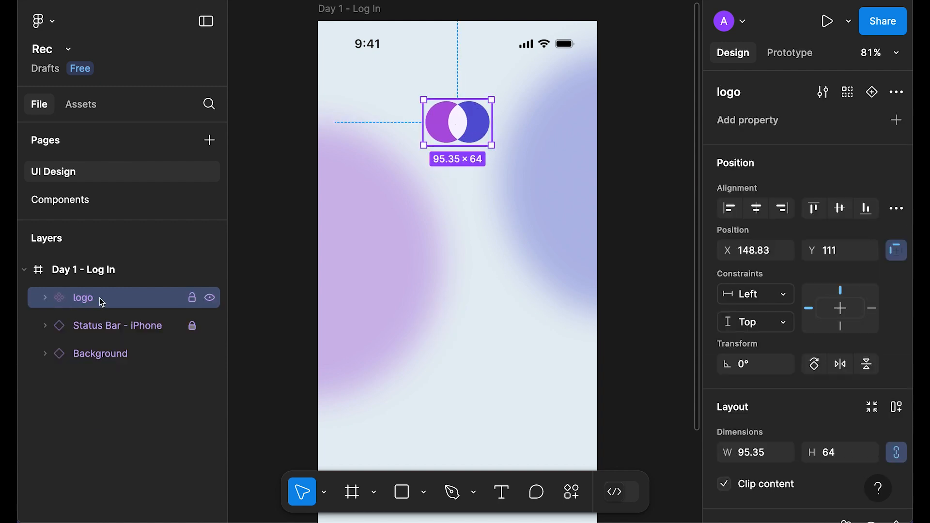
double_click(100, 298)
type("L")
key("Return")
- Duplicate the Logo component as an instance and move the main component to the Components page
key("ctrl+d")
right_click(93, 321)
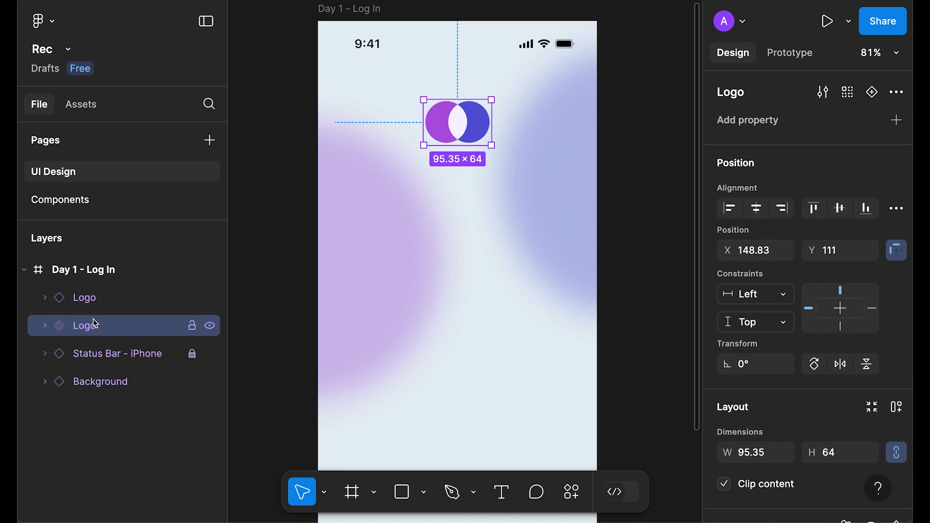
mouse_move(218, 152)
left_click(370, 150)
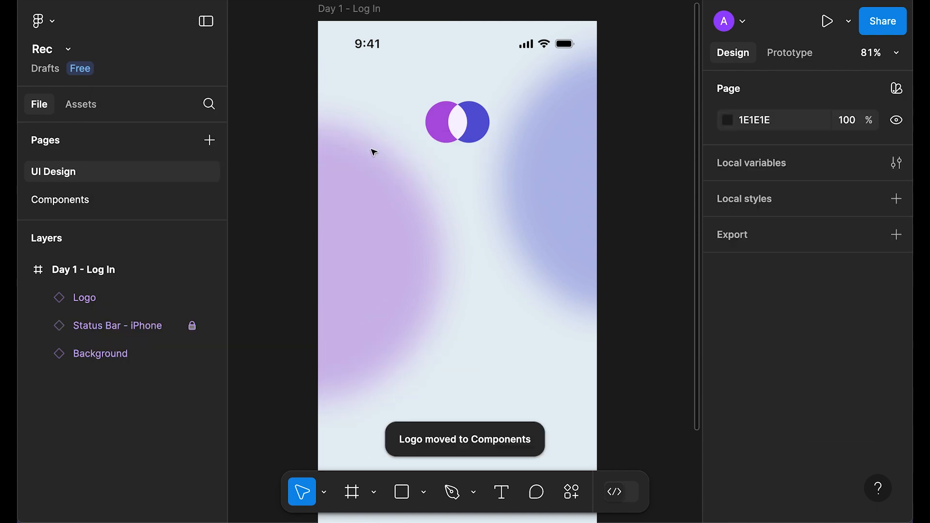
- Place the main Logo above the Background component on the Components page, and set the instance on UI Design to Y 120
left_click_drag(477, 136, 376, 41)
left_click(87, 201)
scroll(498, 95, "up", 3)
left_click(310, 92)
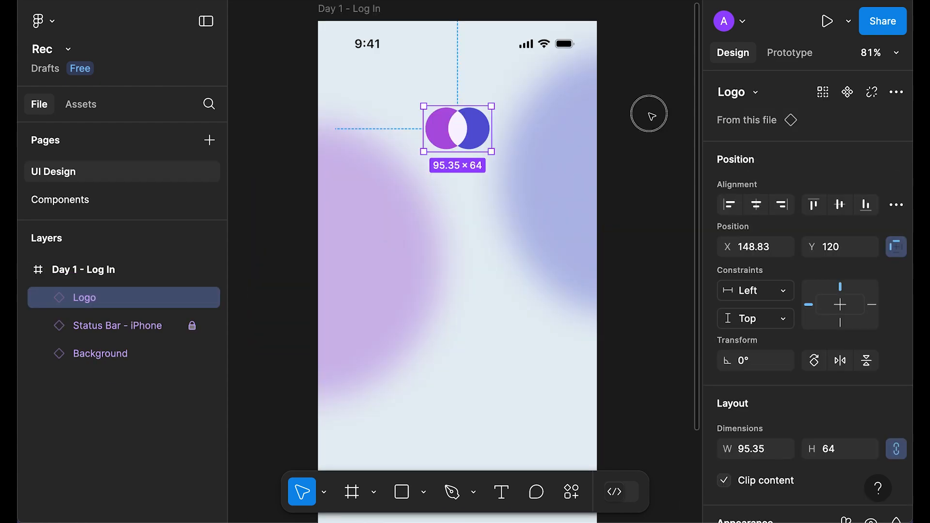
left_click(644, 162)
- Increase the background blur of the Overlay blur layer in the Background instance
scroll(644, 162, "down", 2)
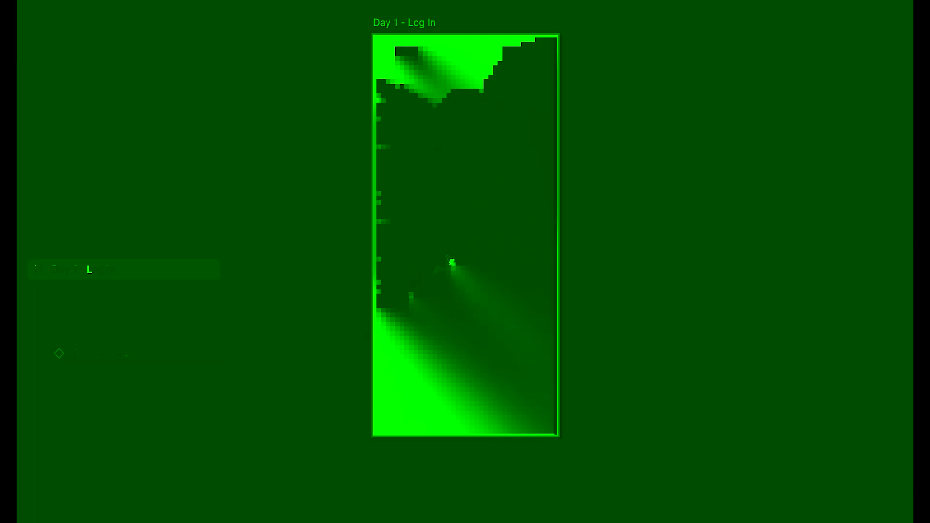
double_click(482, 228)
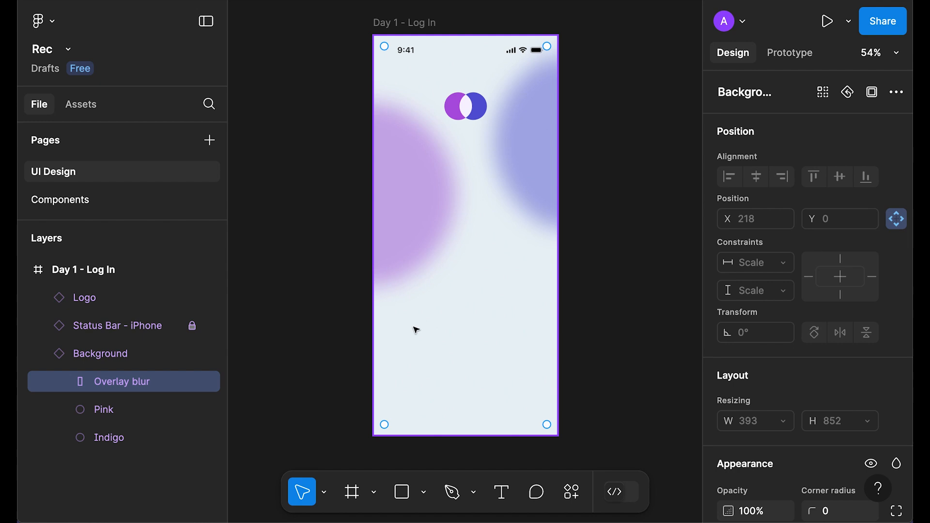
scroll(770, 359, "down", 5)
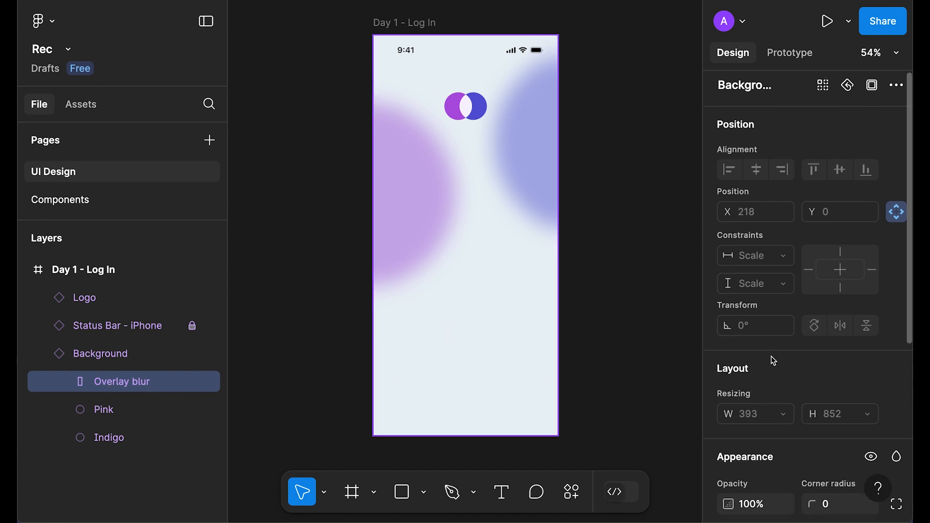
left_click(728, 420)
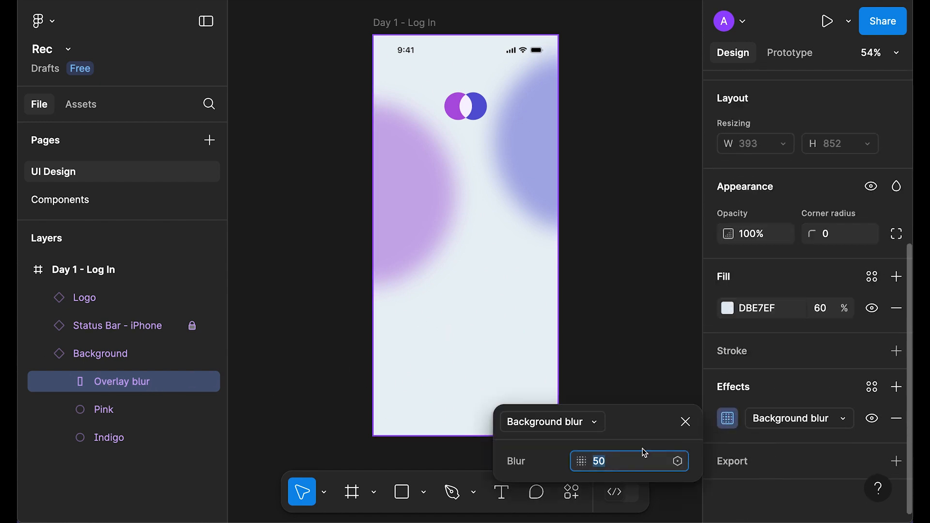
key("Return")
left_click(608, 322)
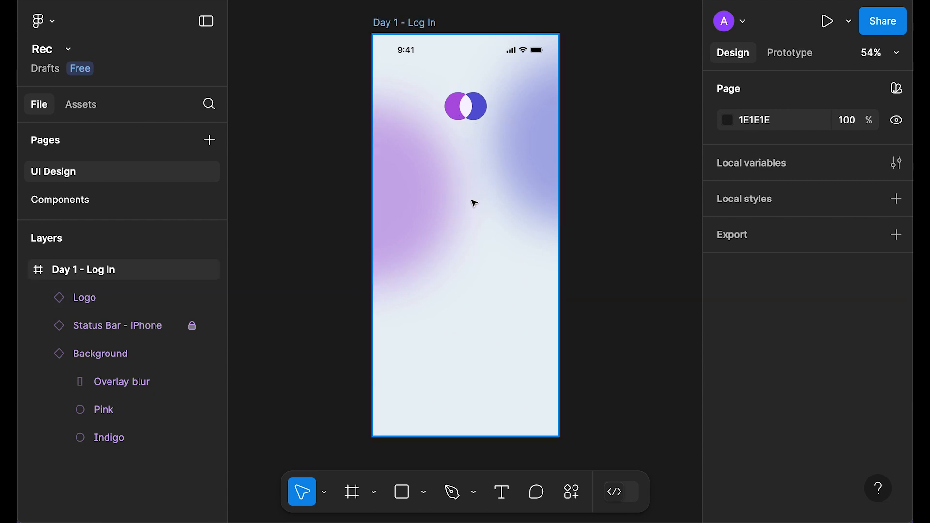
- Go to the main Background component and paste the four 100 × 100 color swatches beside the main Logo component
left_click(467, 241)
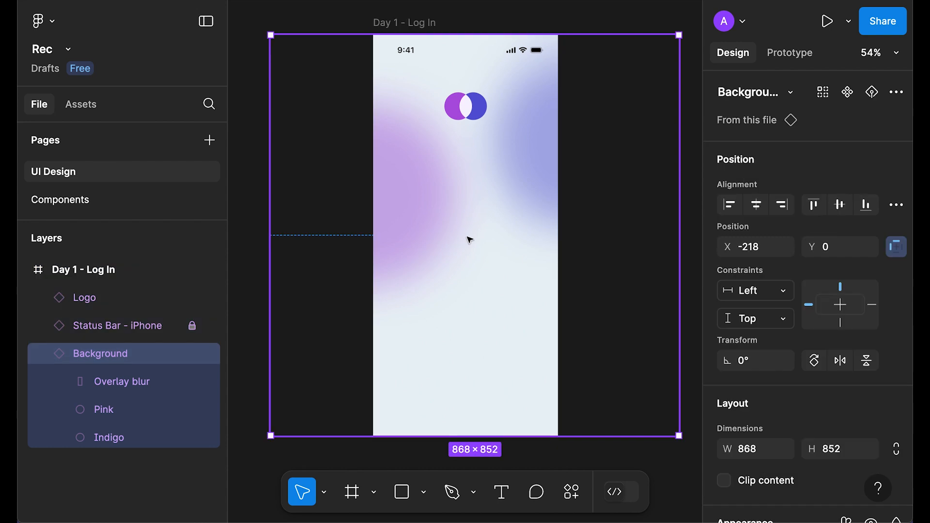
left_click(793, 120)
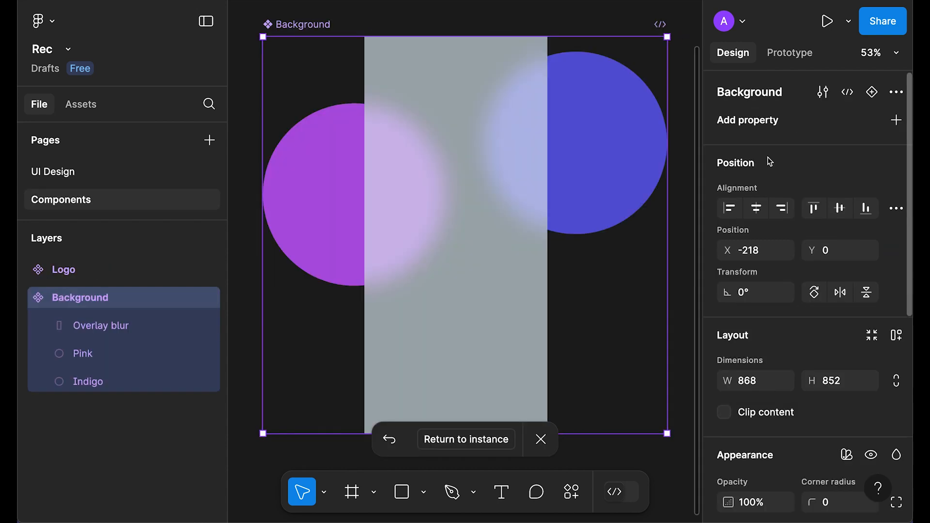
left_click(565, 21)
scroll(508, 62, "up", 5)
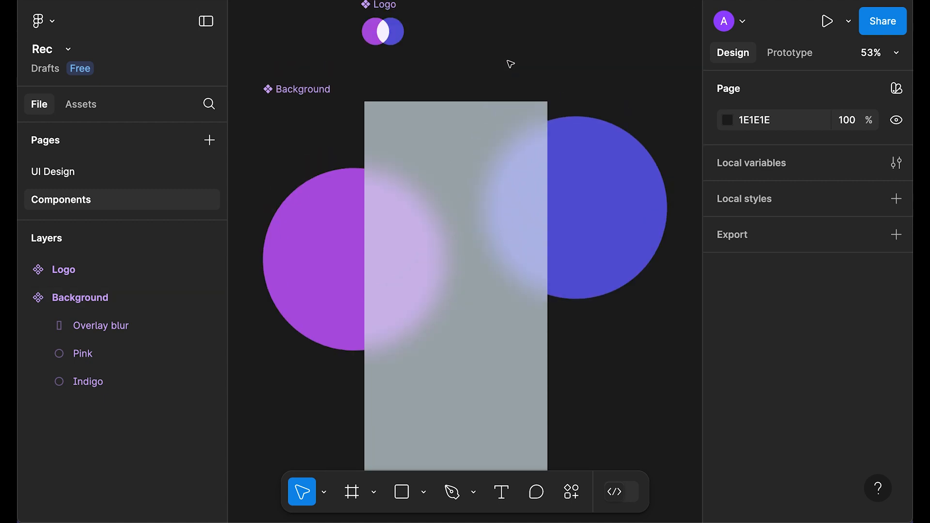
right_click(513, 53)
left_click(527, 64)
left_click_drag(559, 87, 521, 97)
scroll(568, 171, "down", 3)
scroll(568, 171, "up", 2)
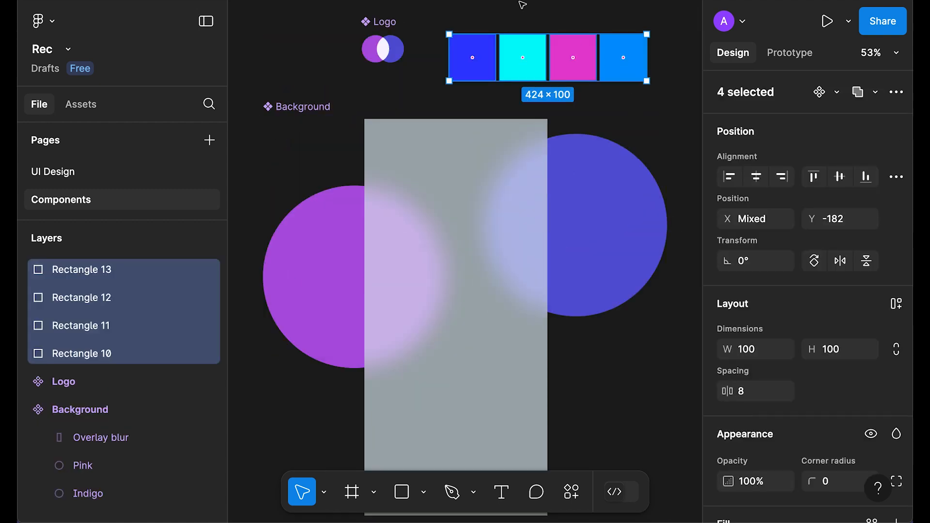
left_click(543, 25)
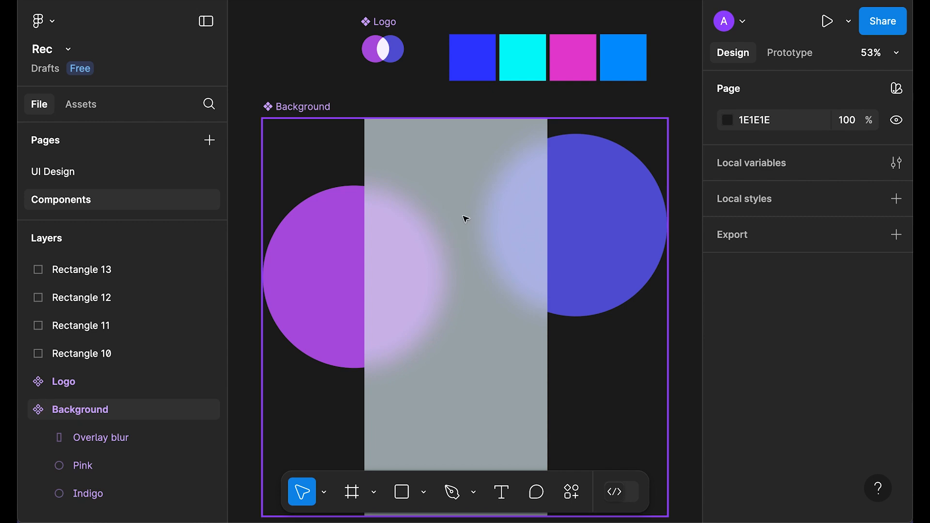
- Move the Pink circle in the main Background component down and fill it with the dark blue swatch's color
left_click(343, 285, "ctrl")
scroll(332, 295, "down", 1)
left_click_drag(314, 267, 315, 415)
scroll(329, 317, "down", 2)
scroll(330, 317, "up", 3)
key("i")
left_click(471, 40)
- Duplicate the Indigo circle below the original and fill the upper circle with the cyan swatch's color
left_click_drag(616, 220, 604, 420)
key("i")
left_click(524, 49)
scroll(601, 180, "down", 1)
scroll(602, 340, "up", 1)
- Fill the lower right circle with the magenta swatch's color and stretch it vertically
key("i")
left_click(573, 45)
scroll(600, 223, "down", 3)
left_click_drag(603, 291, 603, 247)
left_click_drag(581, 351, 581, 374)
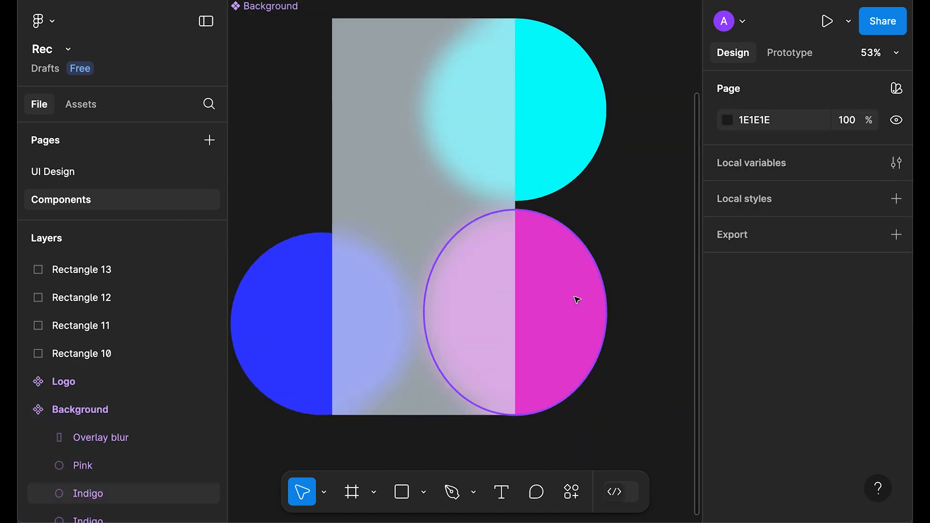
- Rotate and stretch the magenta and cyan ellipses, with magenta at -45°, and enlarge the blue circle over the overlay
left_click(575, 299, "ctrl")
left_click(756, 332)
type("-30")
key("Return")
left_click(281, 325, "ctrl")
left_click_drag(322, 232, 377, 141)
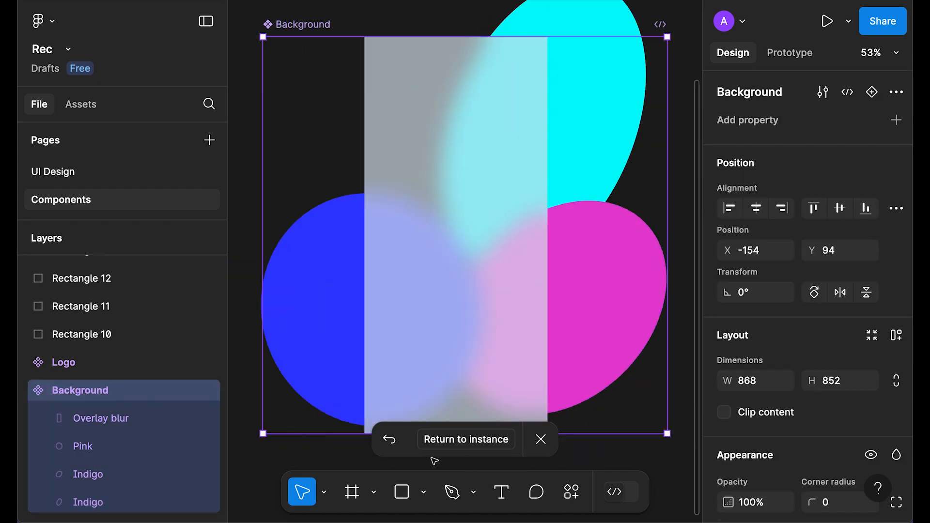
- Return to the Background instance and set the Overlay blur layer's fill opacity to 80%
left_click(461, 442)
left_click(612, 255)
left_click(514, 272, "ctrl")
scroll(791, 347, "down", 5)
left_click(820, 335)
key("shift+Up")
key("shift+Up")
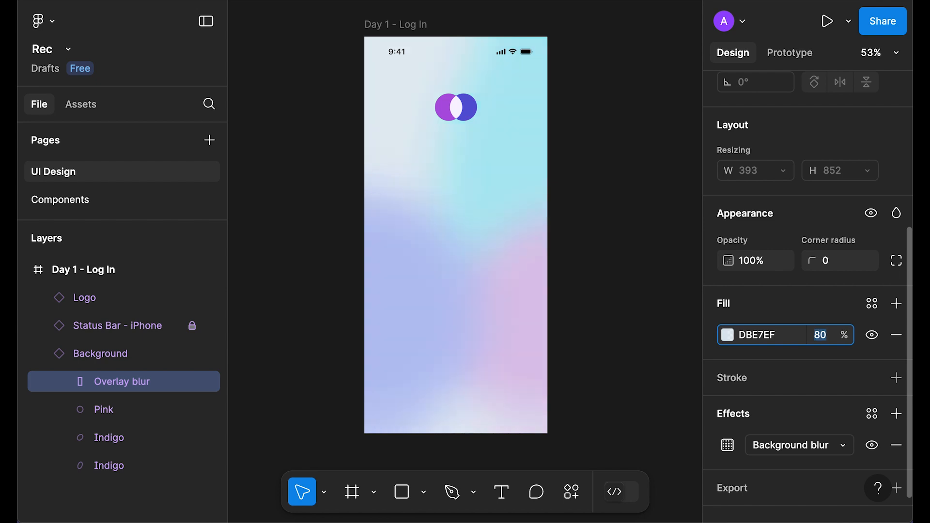
- Lighten the Overlay blur layer's fill color to EAF6FF and deselect it
left_click(727, 335)
mouse_move(509, 93)
left_mouse_down()
mouse_move(507, 67)
mouse_move(506, 80)
left_mouse_up()
left_click(685, 216)
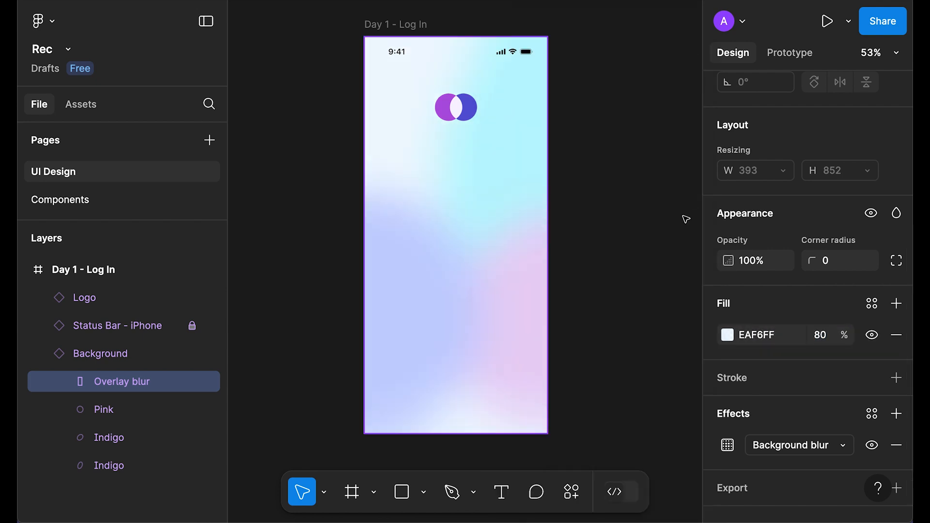
left_click(686, 219)
left_click(463, 212)
left_click(463, 212)
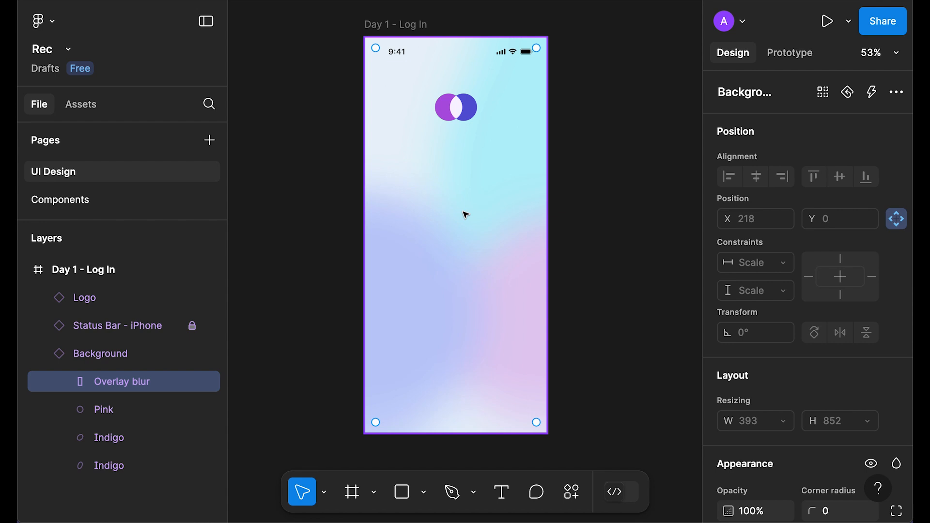
left_click(625, 130)
- Push the Background instance's changes to its main component and deselect it
left_click(44, 356)
right_click(409, 192)
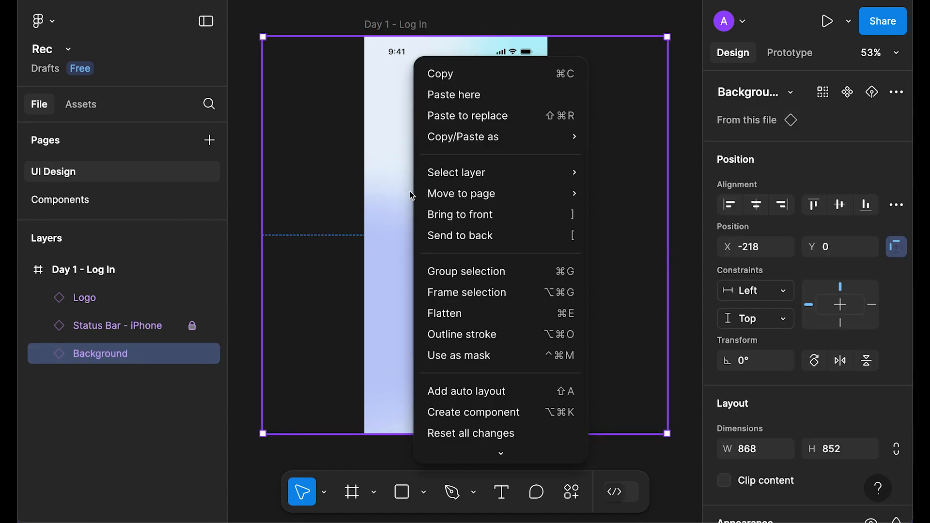
scroll(509, 266, "down", 3)
mouse_move(536, 291)
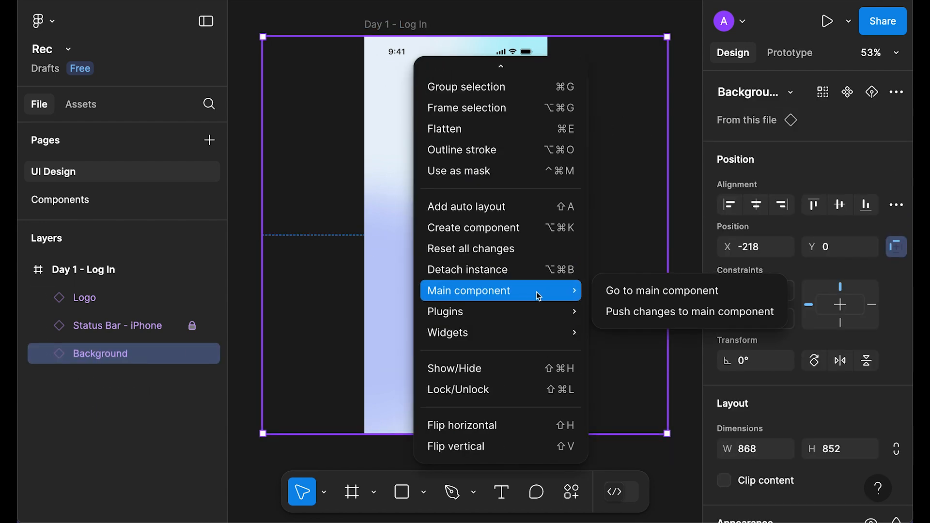
left_click(723, 317)
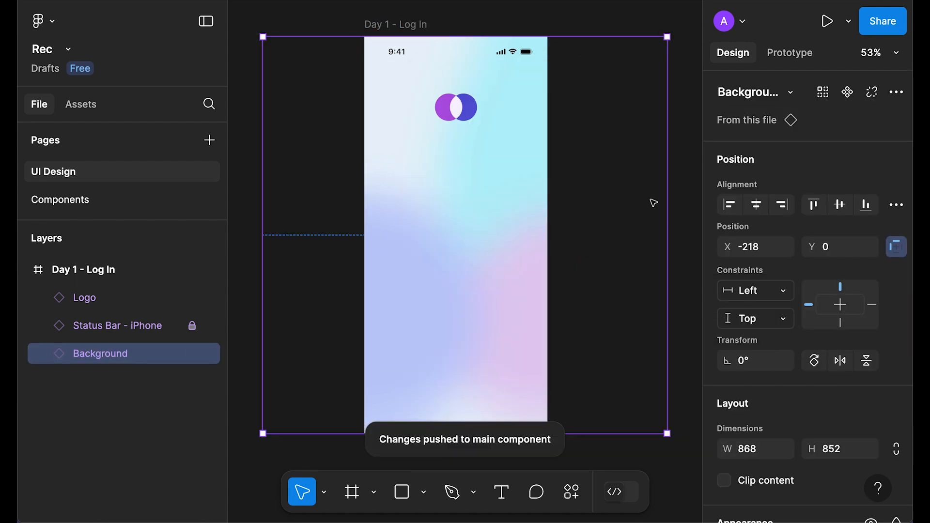
left_click(599, 170)
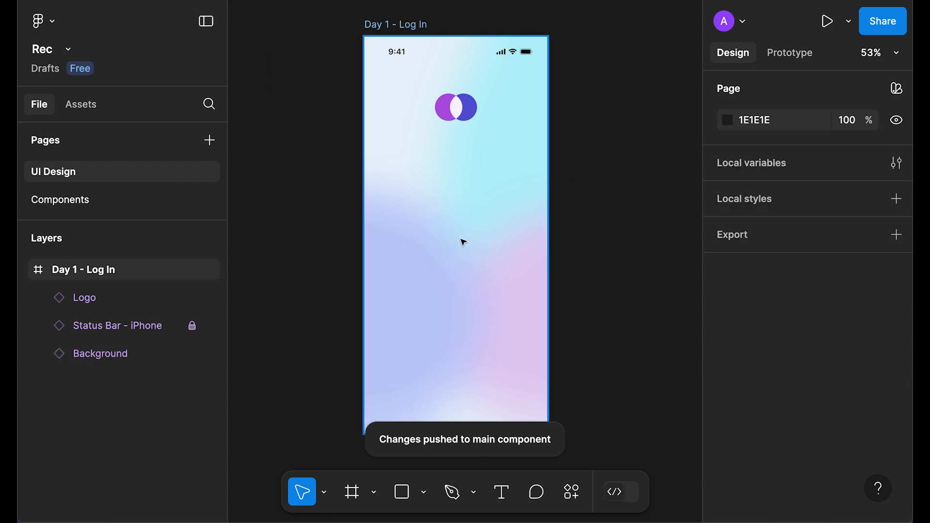
- Shift the colored ellipses slightly down in the main Background component and return to the instance
double_click(471, 224)
left_click(792, 121)
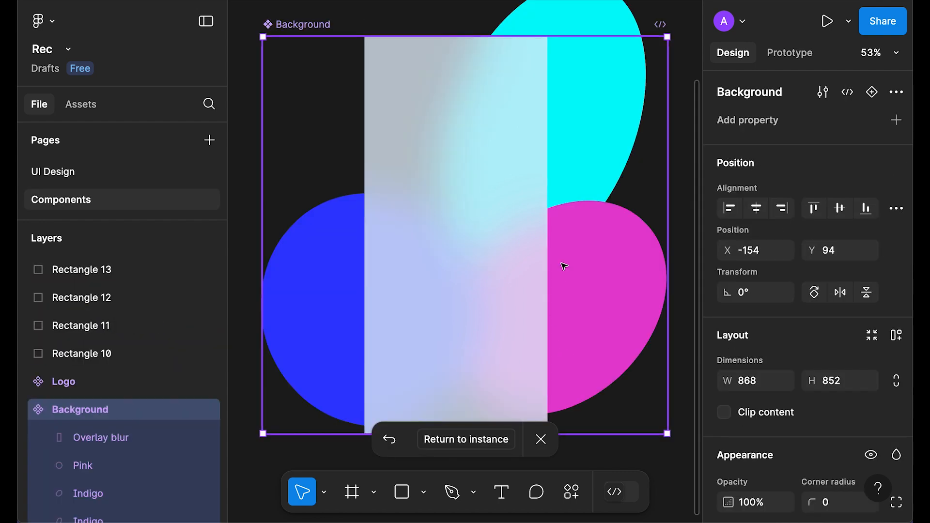
left_click(682, 246)
left_click(622, 337, "super")
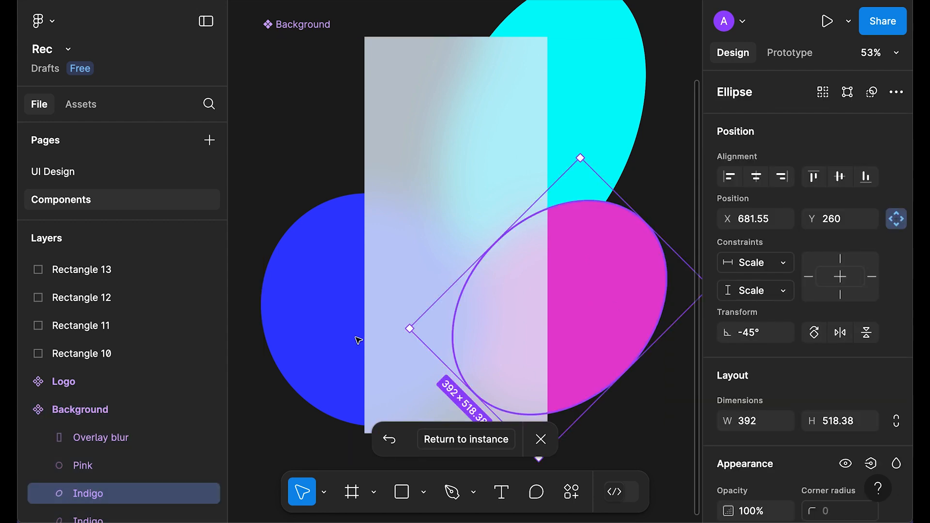
left_click(325, 294, "shift")
left_click_drag(325, 293, 325, 317)
key("Escape")
left_click(461, 441)
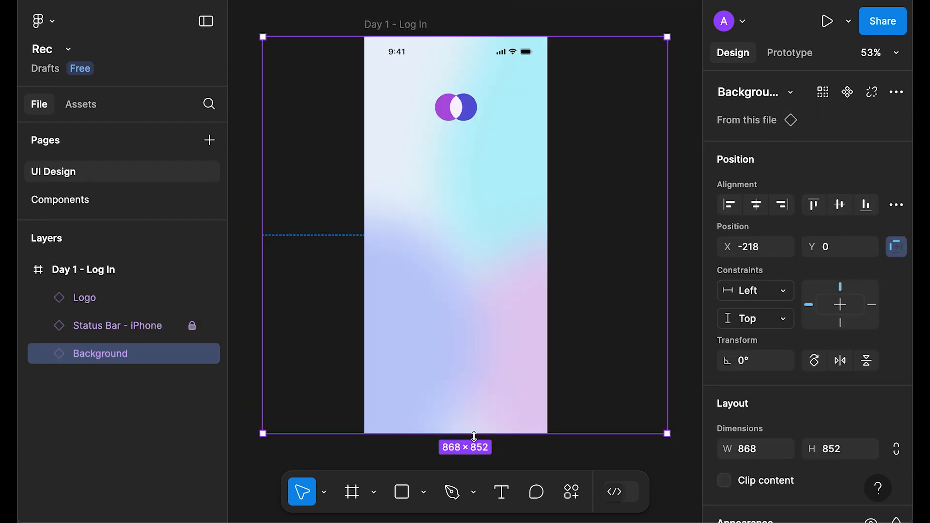
left_click(633, 250)
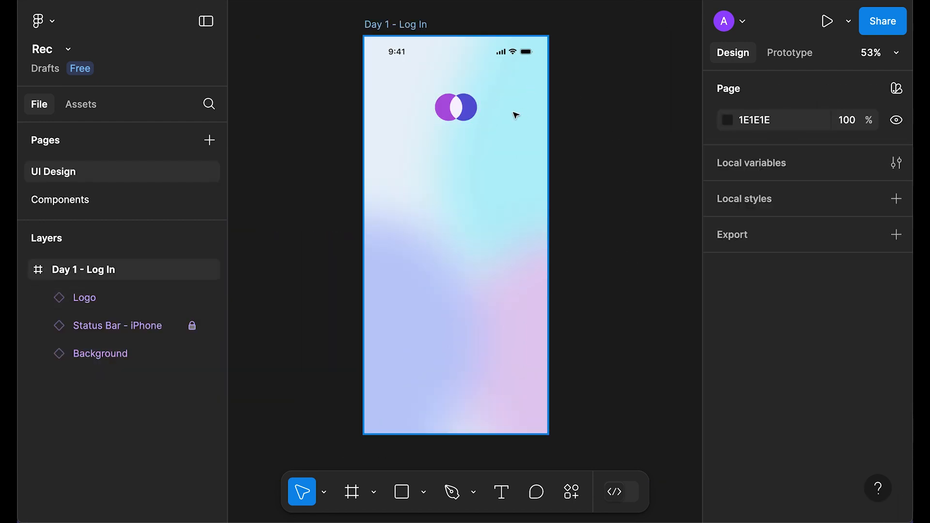
- Show the layout grids on the Day 1 - Log In frame with the view near 100%
key("shift+0")
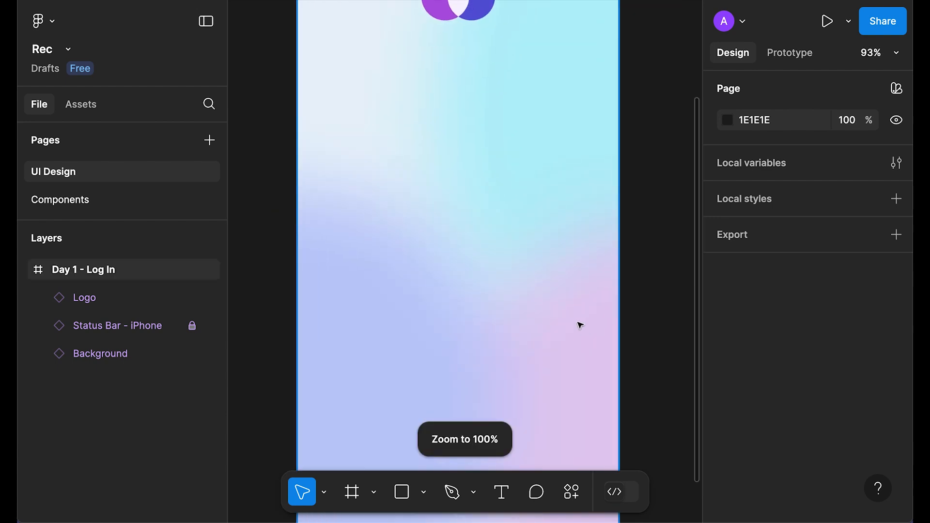
key("ctrl+shift+4")
scroll(576, 327, "up", 5)
scroll(575, 326, "down", 2)
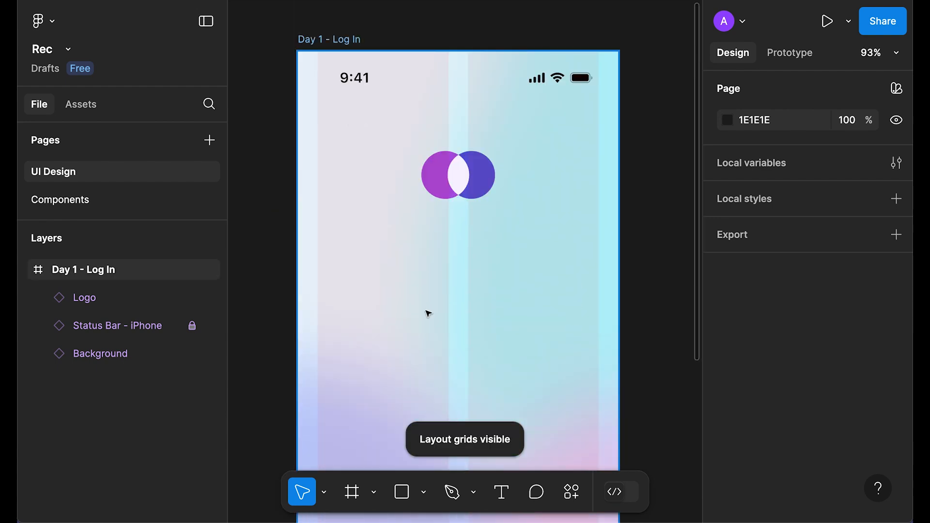
- Add an "Input" text layer below the logo in the Day 1 - Log In frame
key("t")
left_click(393, 286)
type("Input")
key("Escape")
- Set the Input text's font to Funnel Sans with the SemiBold weight
scroll(832, 393, "down", 4)
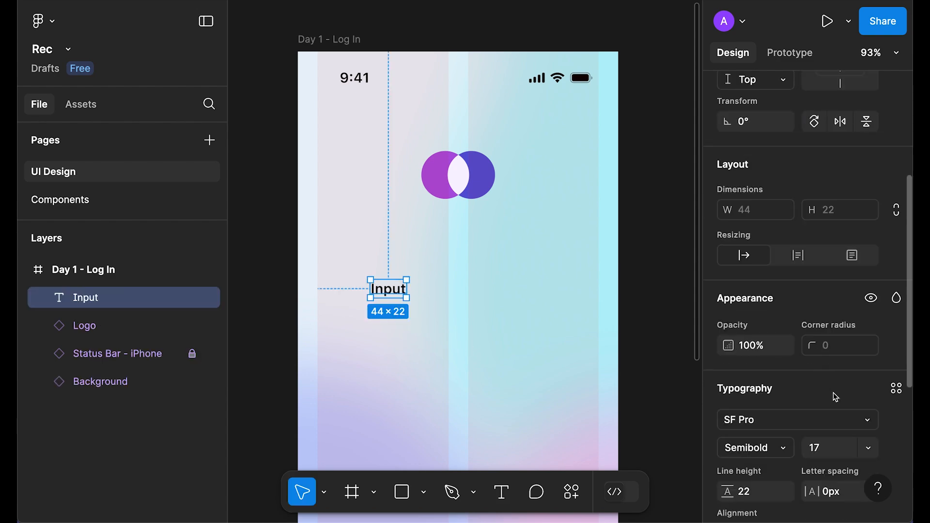
scroll(833, 393, "down", 3)
left_click(760, 290)
type("funnel")
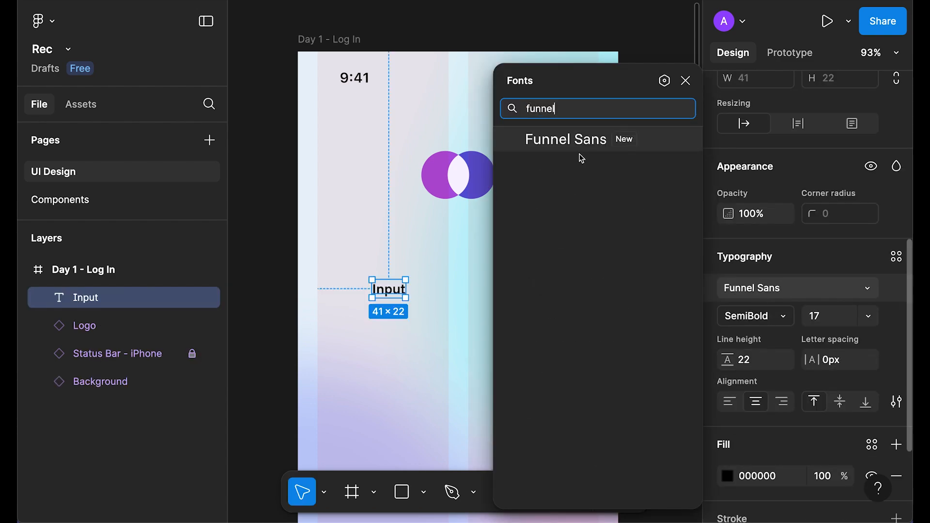
left_click(556, 141)
scroll(832, 352, "down", 1)
left_click(775, 297)
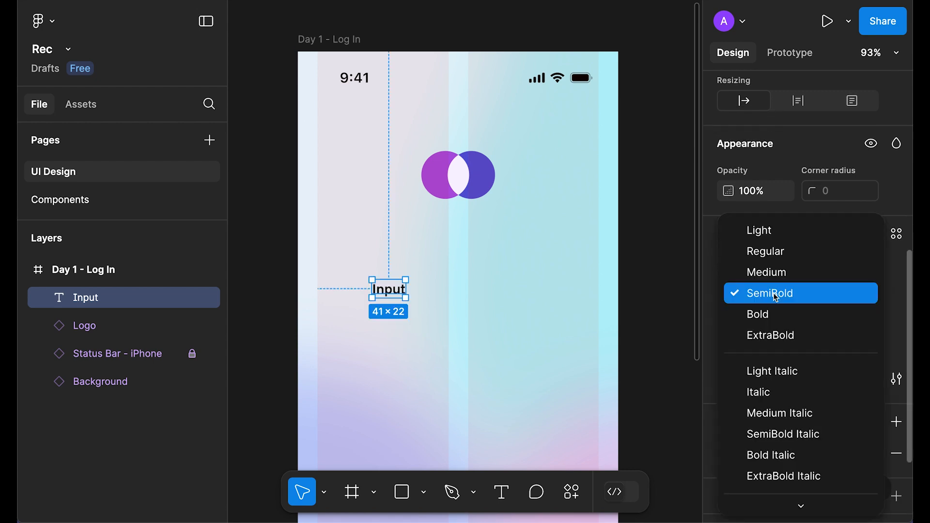
left_click(772, 294)
- Set the Input text's size to 14 and apply the Floating Tab - Text Unselected color style to its fill
left_click(837, 304)
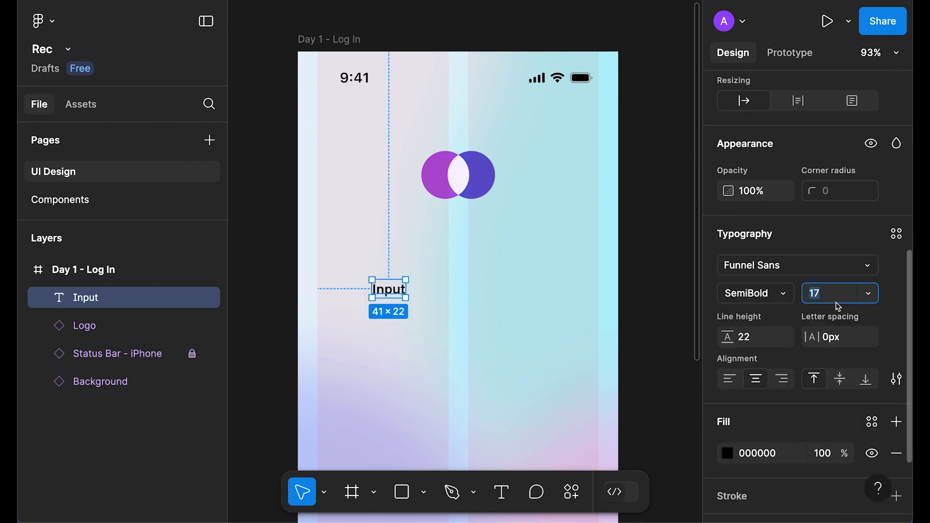
key("Return")
left_click(879, 426)
scroll(650, 321, "down", 10)
scroll(572, 301, "up", 5)
left_click(590, 297)
- Duplicate the Input text just below the original and change the copy's text to "Palceholder text"
left_click_drag(389, 290, 332, 324)
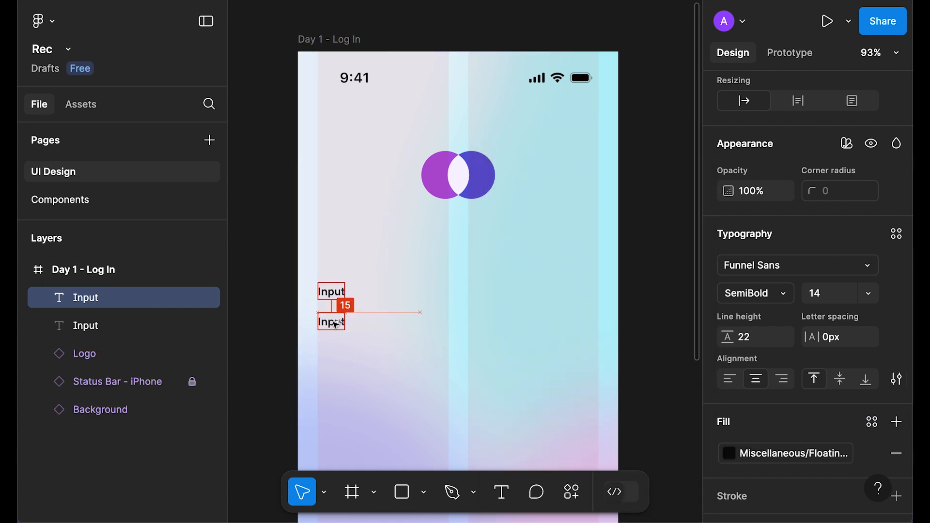
scroll(332, 323, "down", 3)
key("Return")
type("Palceholder text")
key("Escape")
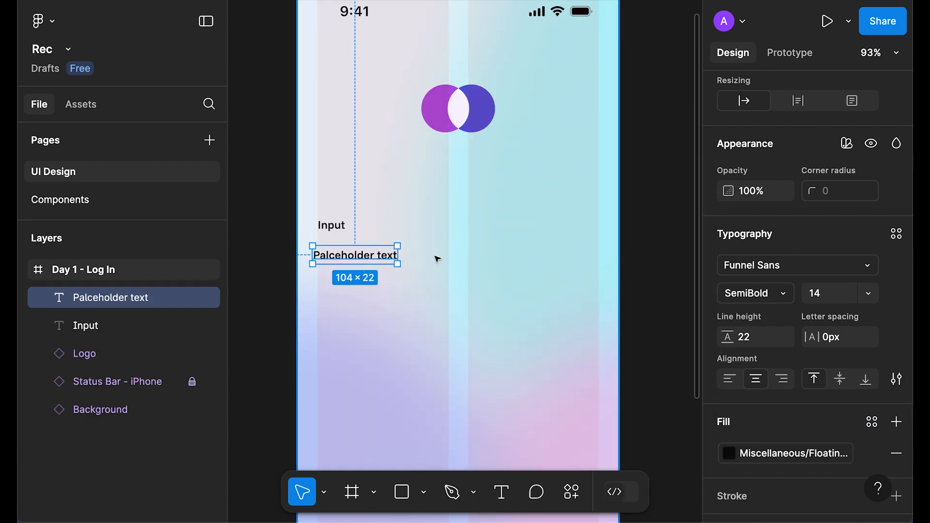
- Left-align the placeholder text and set it to the Regular weight at size 16
left_click(332, 225, "shift")
scroll(838, 342, "down", 5)
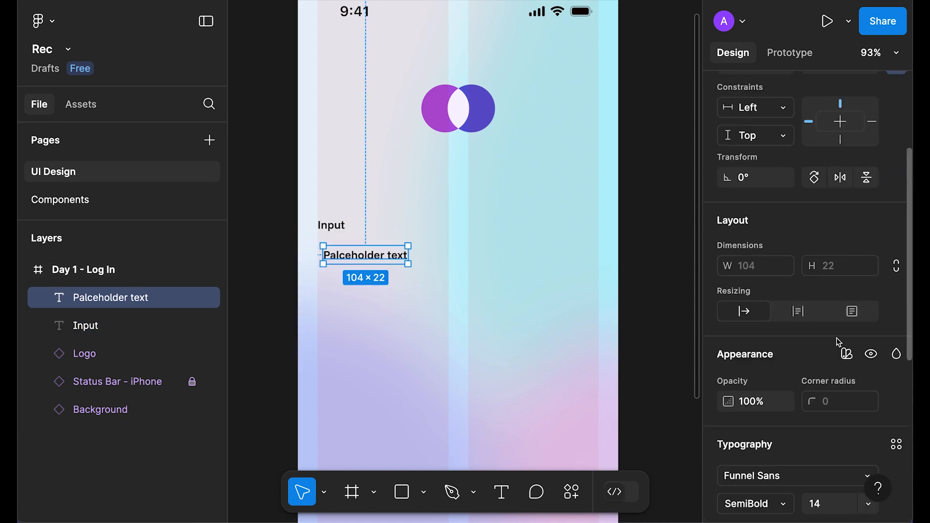
left_click(781, 371)
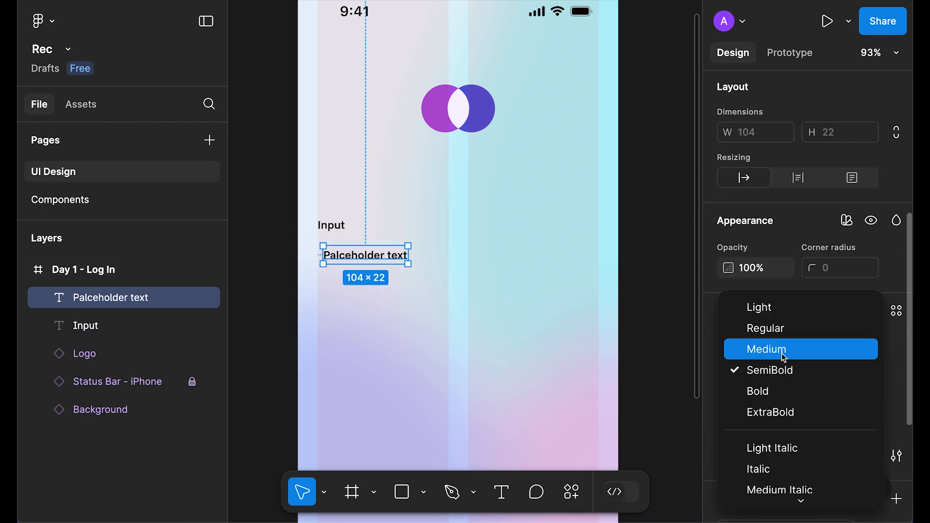
left_click(771, 326)
left_click(827, 371)
type("16")
key("Return")
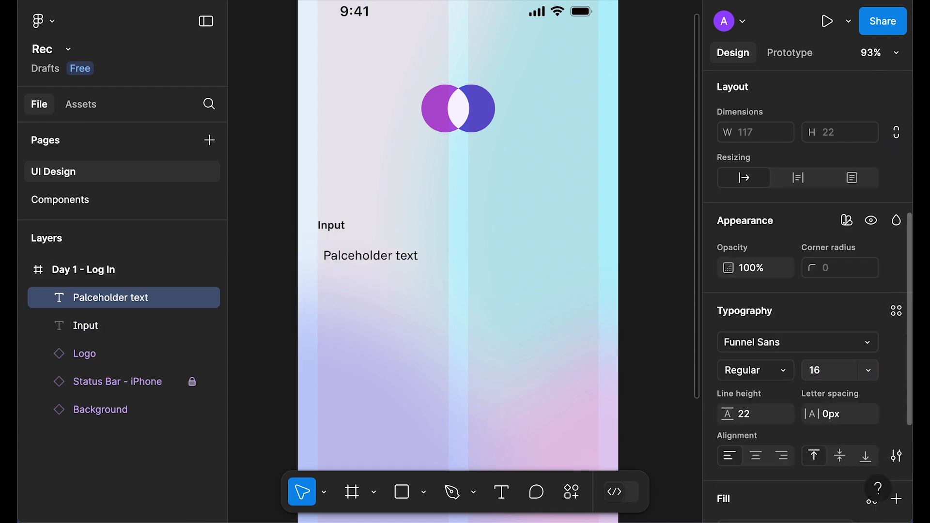
- Apply the Labels/Secondary color style to the placeholder text's fill
scroll(830, 384, "down", 3)
left_click(826, 413)
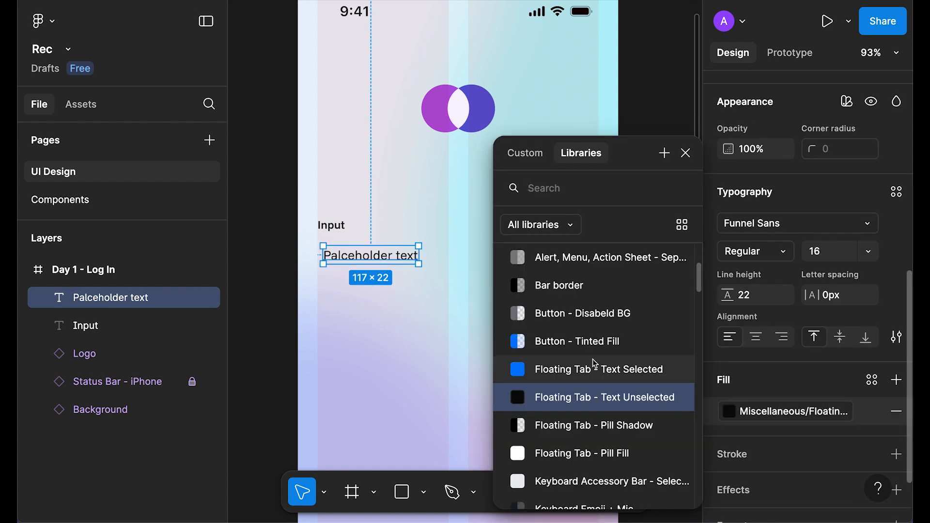
scroll(596, 364, "down", 2)
scroll(635, 395, "down", 15)
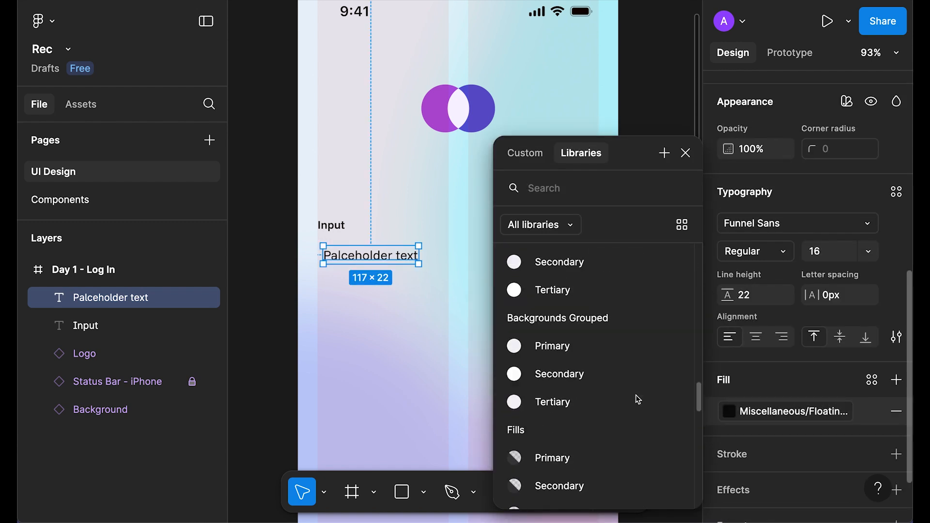
left_click(556, 395)
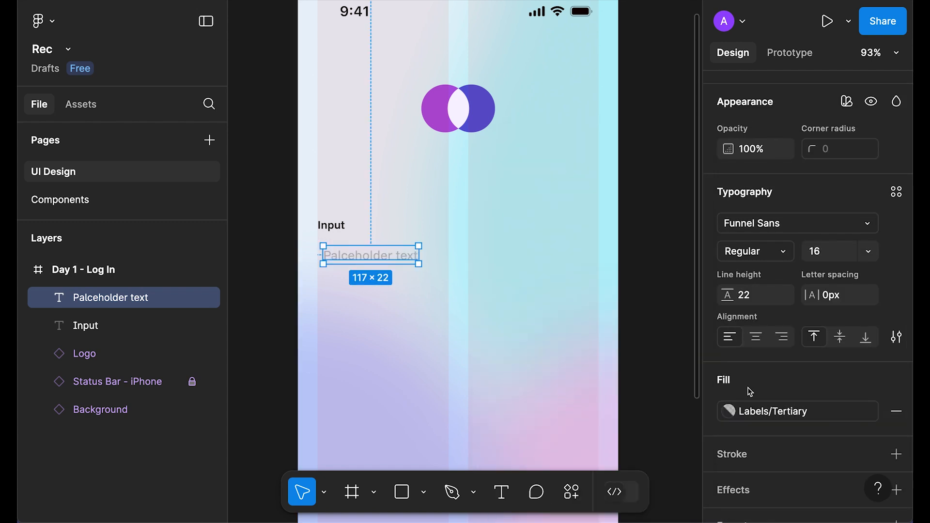
left_click(740, 412)
left_click(569, 368)
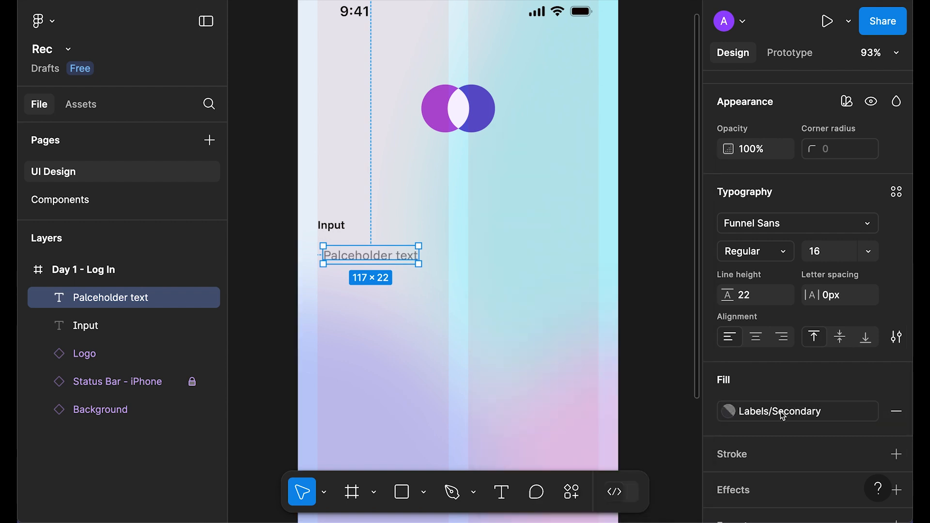
- Wrap the placeholder text in an auto layout frame with a white FFFFFF fill and hide the layout grids
left_click(356, 257)
key("shift+a")
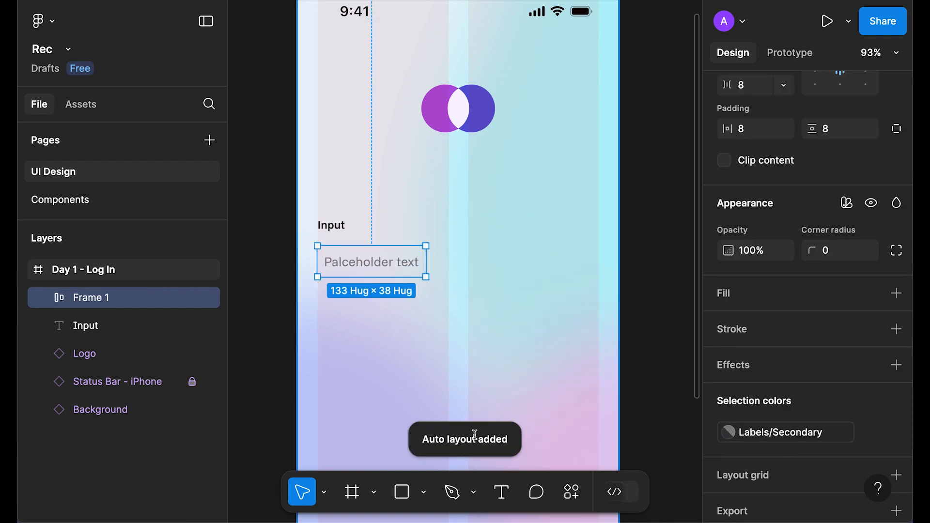
left_click(896, 286)
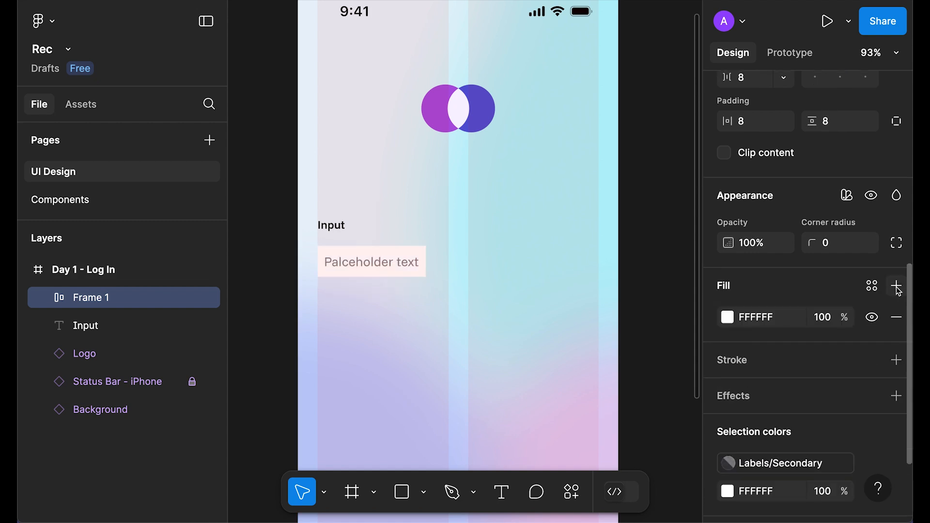
key("shift+g")
left_click(684, 318)
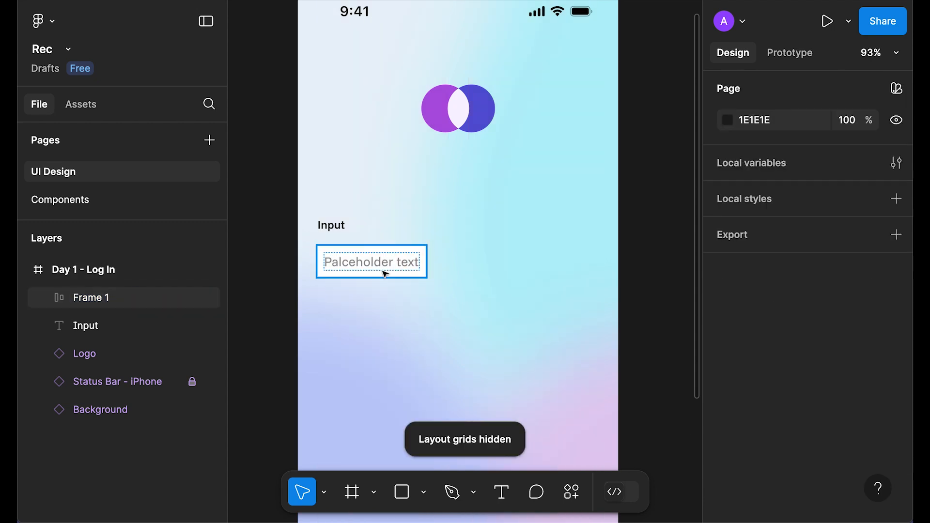
- Set the placeholder frame's vertical and horizontal padding to 16
left_click(365, 268)
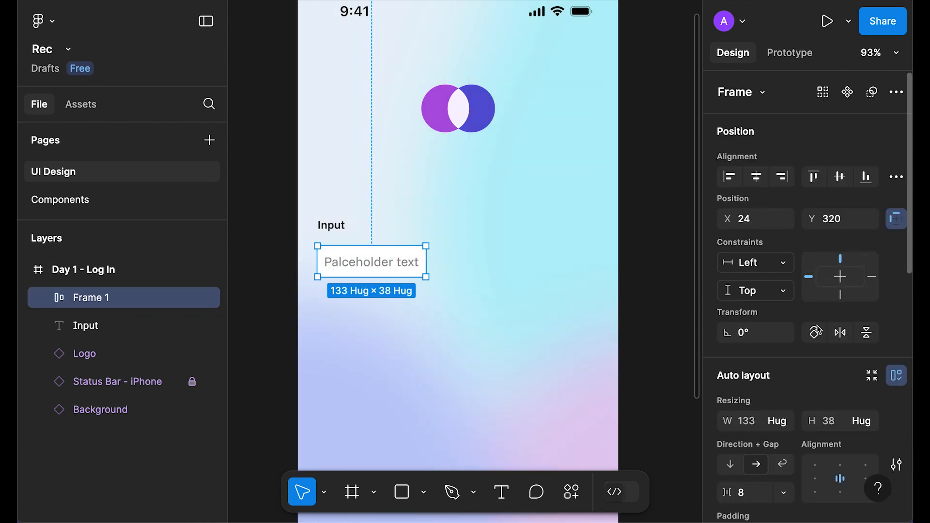
scroll(843, 370, "down", 3)
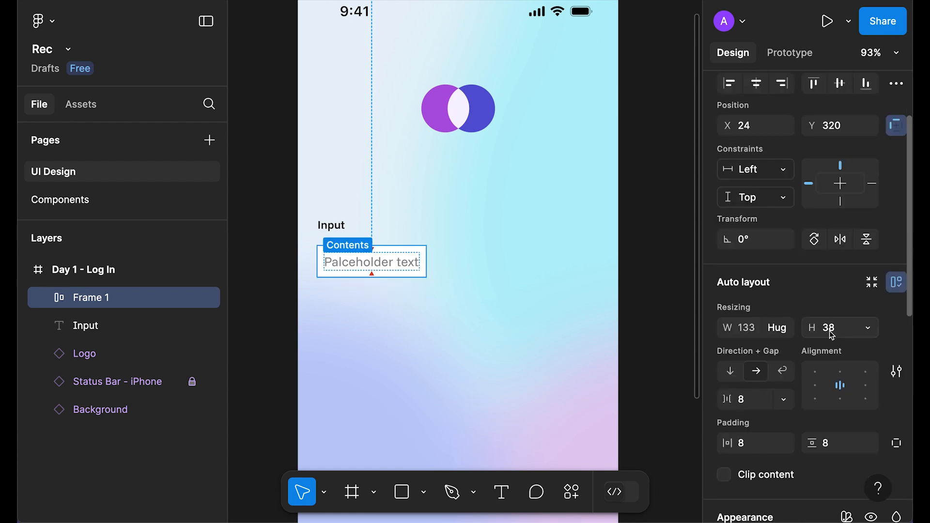
left_click(839, 446)
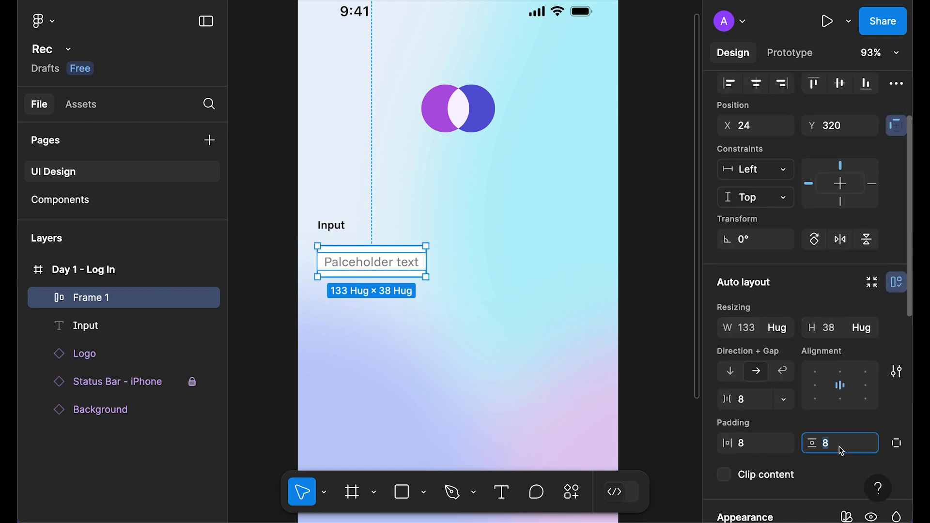
type("16")
key("Return")
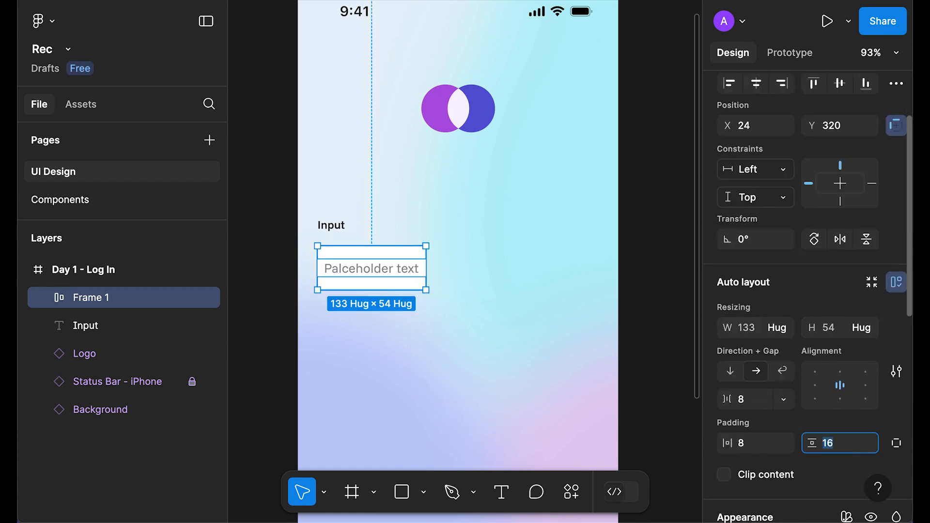
left_click(753, 451)
type("16")
key("Return")
- Set the placeholder frame's corner radius to 8
scroll(880, 378, "down", 3)
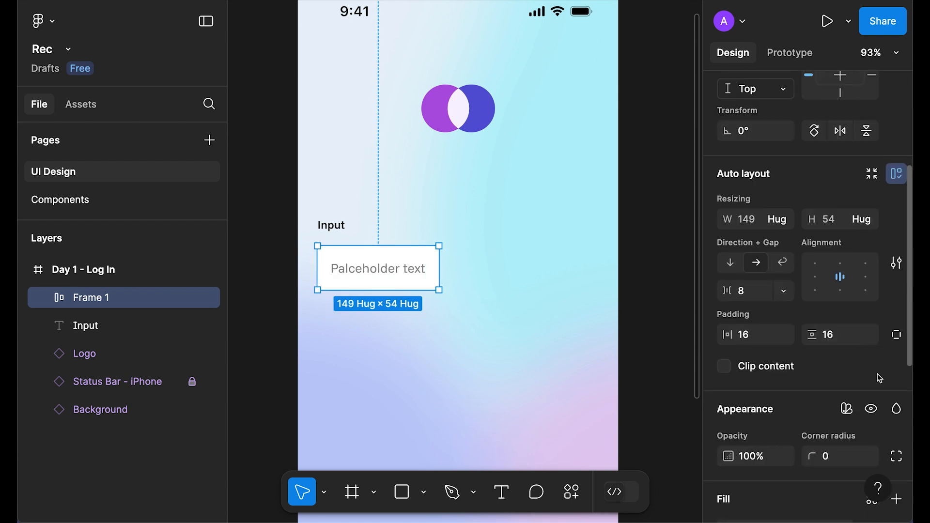
type("8")
key("Return")
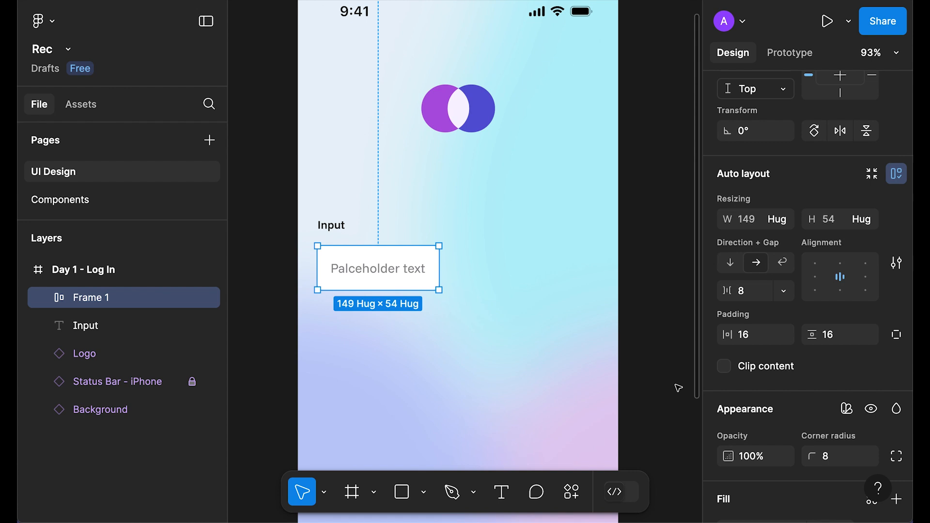
- Show the layout grids, widen the placeholder frame to 345 across the columns and align its content to the left center
key("ctrl+shift+4")
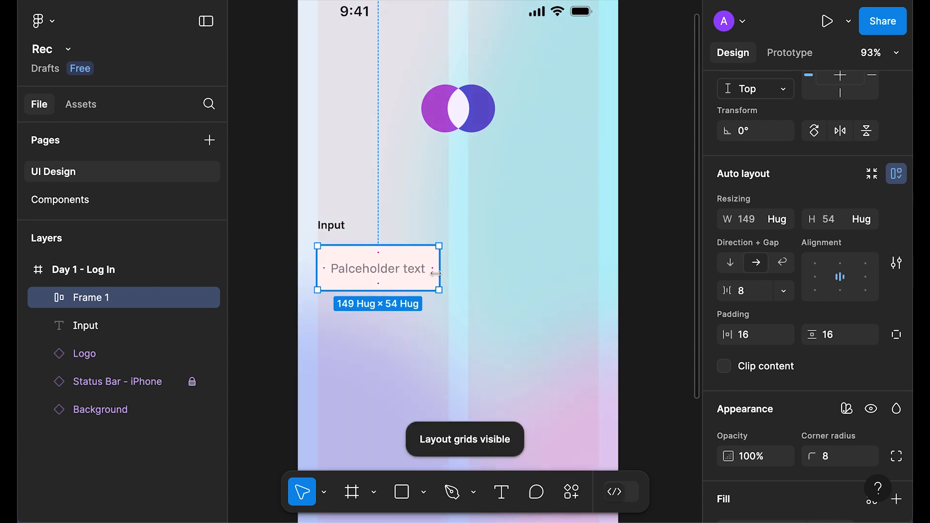
left_click_drag(436, 273, 599, 273)
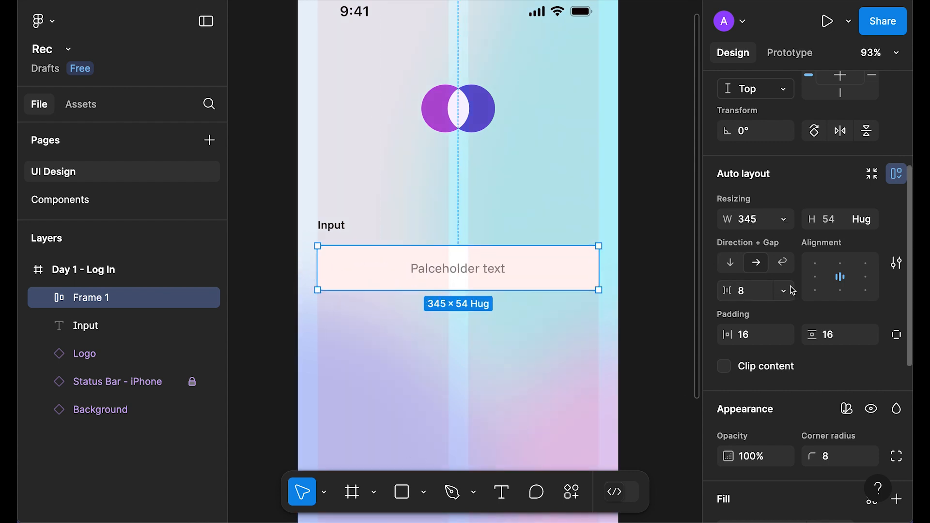
left_click(815, 281)
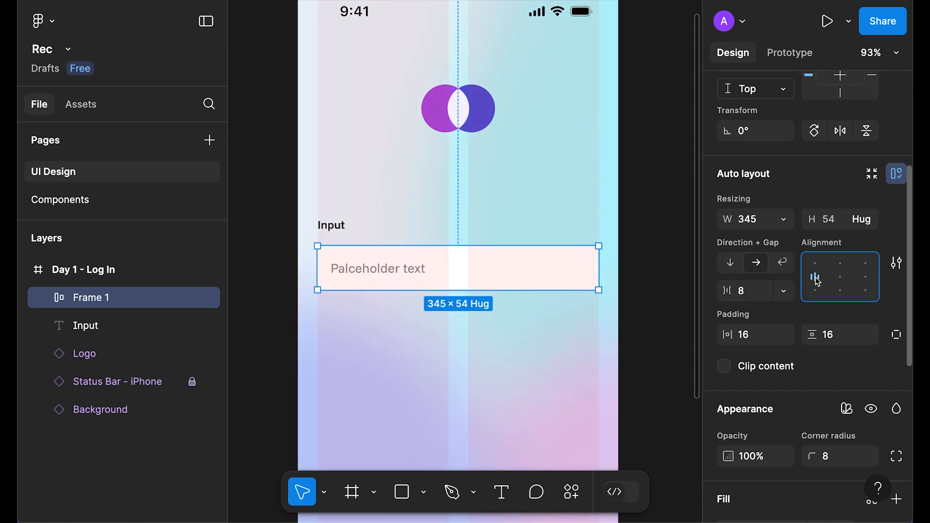
- Combine the Input label and placeholder frame into a vertical auto layout with a gap of 8
left_click(334, 226, "shift")
key("shift+a")
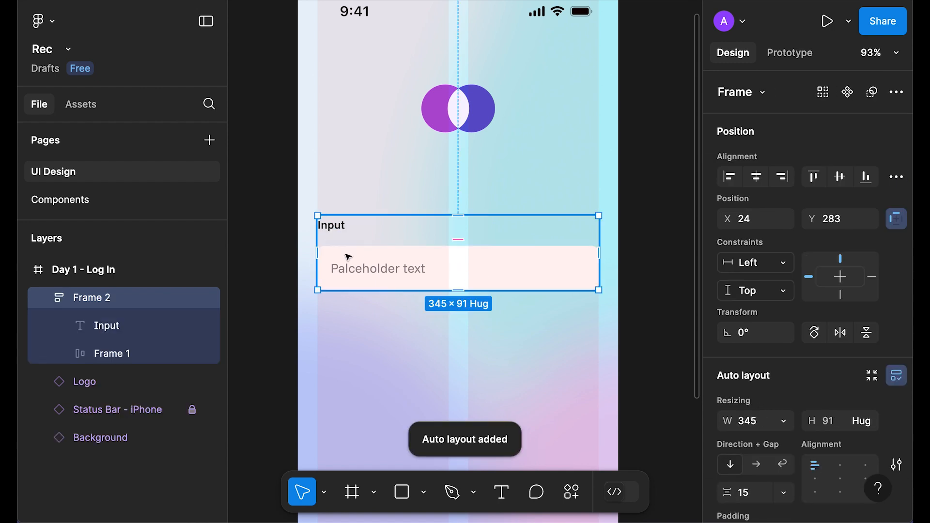
scroll(786, 335, "down", 2)
left_click(748, 449)
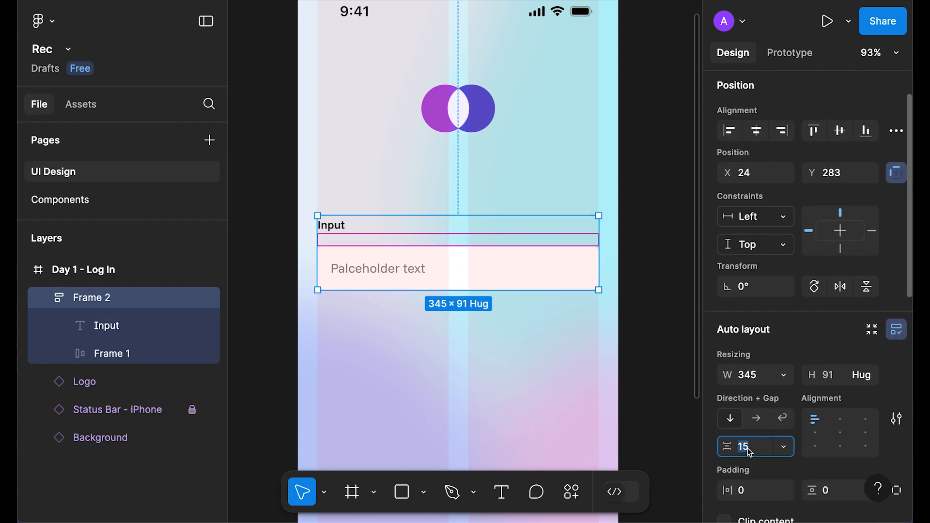
type("8")
key("Return")
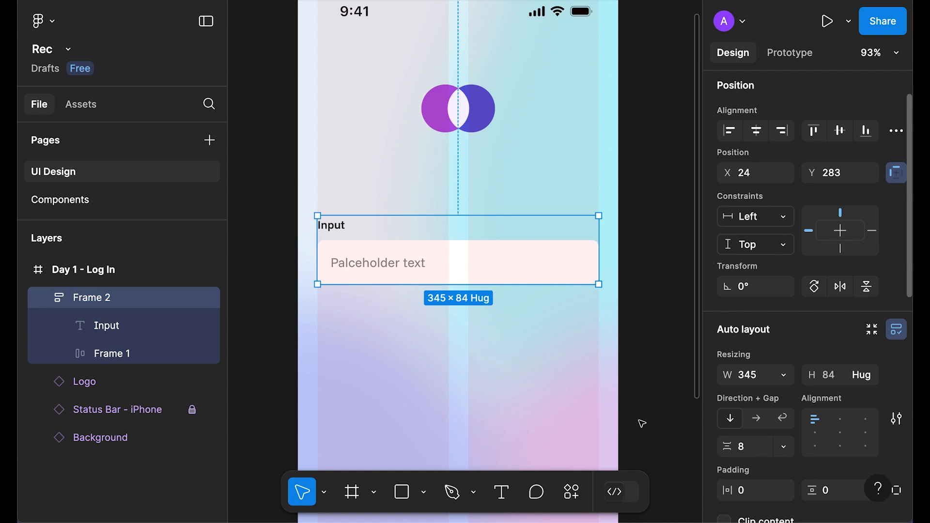
left_click(636, 303)
- Rename Frame 2 as Input and turn it into a component
left_click(513, 268)
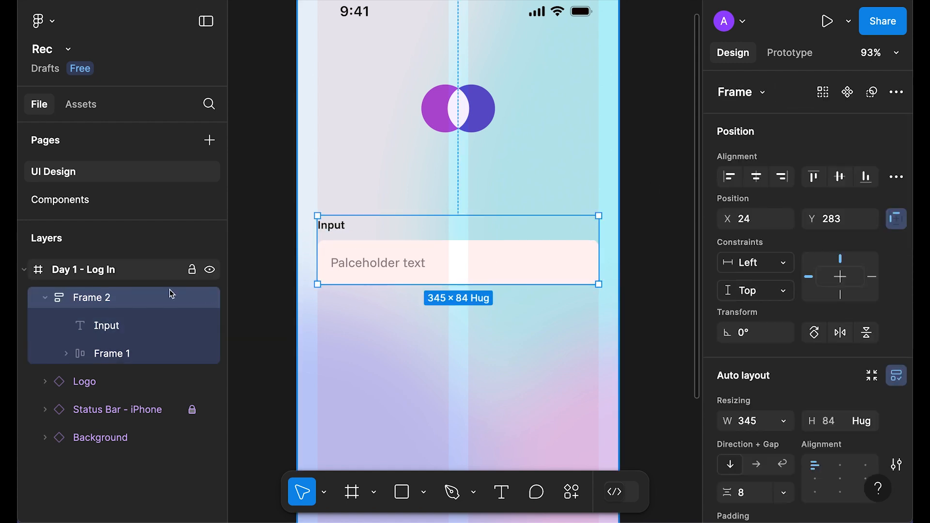
double_click(91, 298)
type("Input")
key("Return")
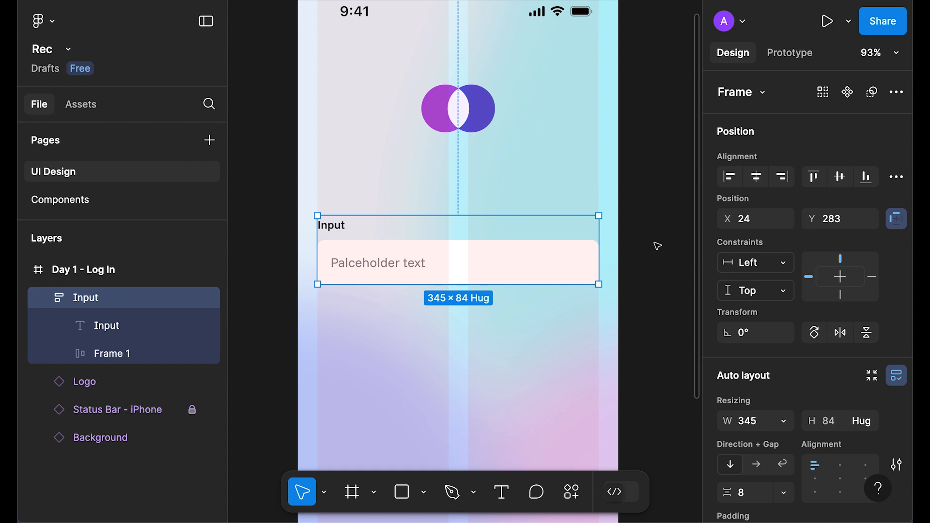
key("super+alt+k")
- Duplicate the Input component as an instance and move the main component to the Components page
key("super+d")
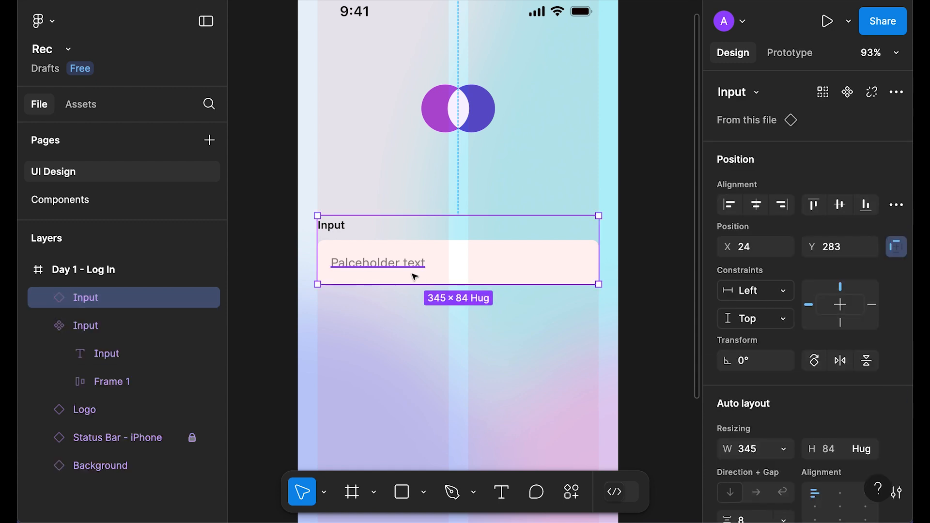
right_click(101, 326)
mouse_move(242, 152)
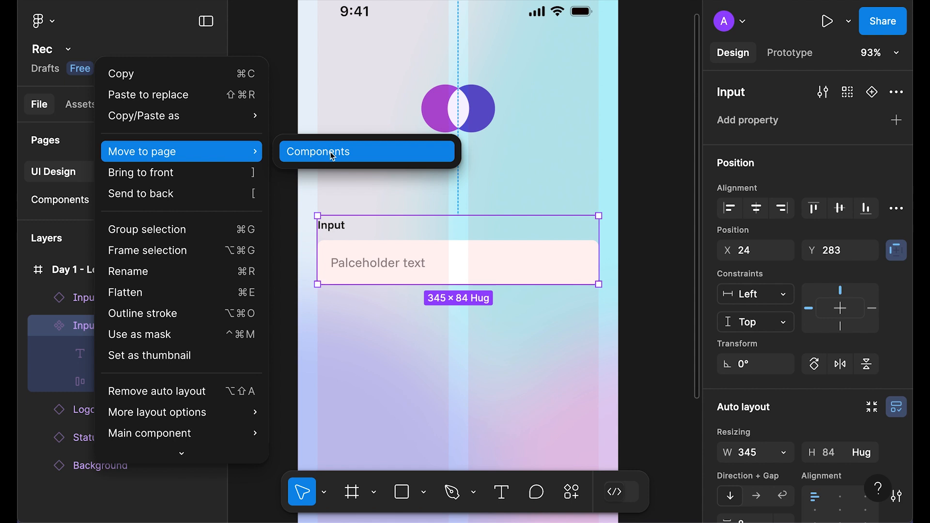
left_click(333, 151)
key("shift+1")
key("Escape")
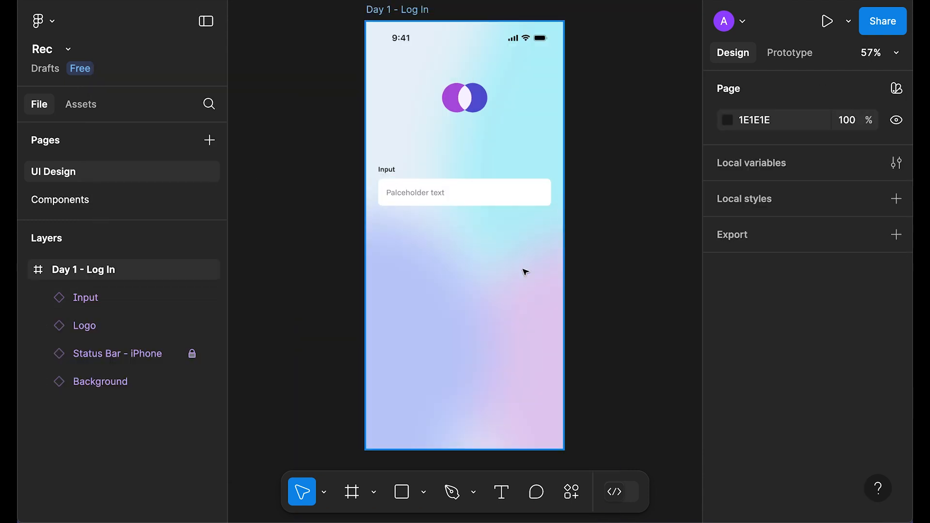
- Set the white fill opacity of the placeholder frame in the Input instance to 70%
key("shift+0")
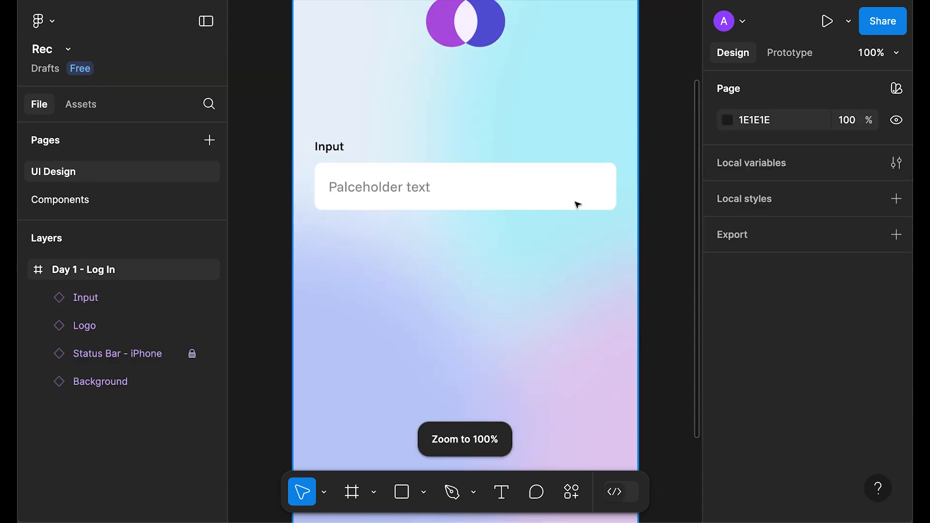
left_click(504, 192)
scroll(827, 356, "down", 8)
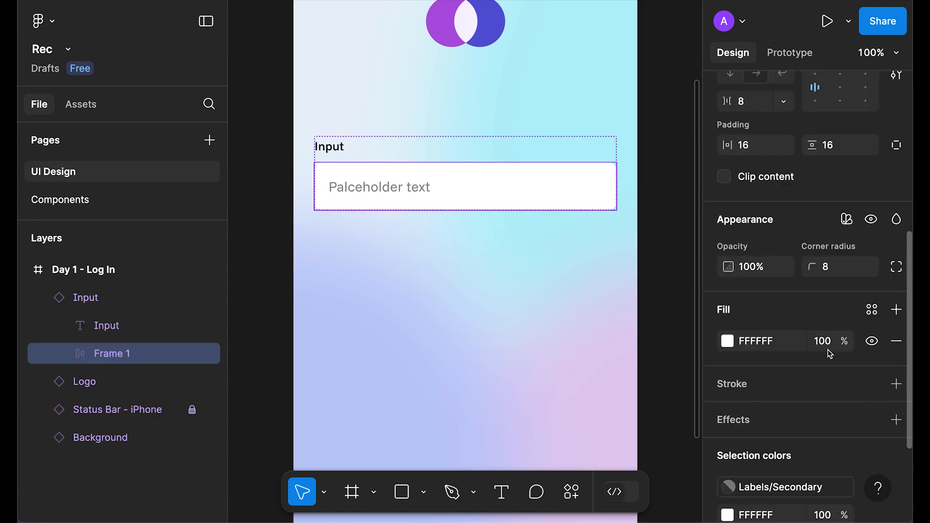
left_click(832, 346)
type("90")
key("Return")
type("70")
key("Return")
- Add a white FFFFFF stroke to the placeholder frame
left_click(896, 384)
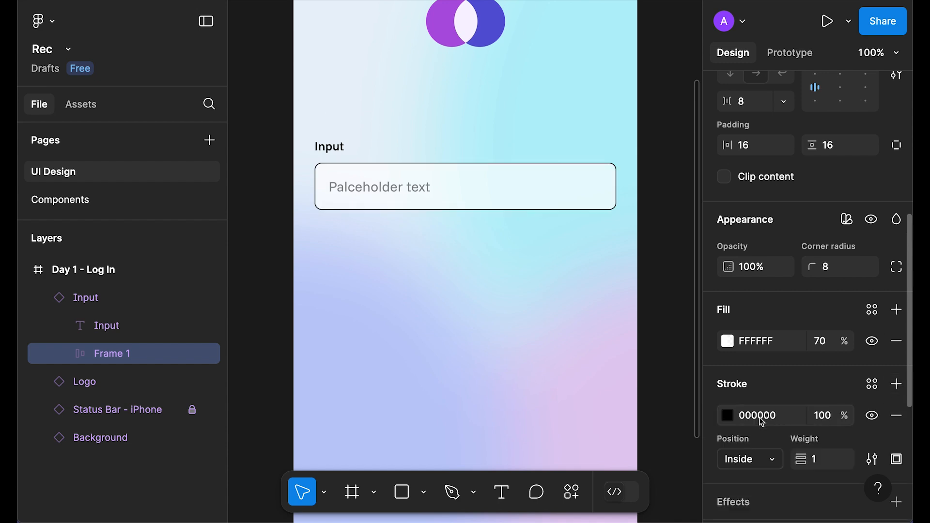
left_click(728, 416)
left_click_drag(610, 168, 493, 81)
left_click(687, 29)
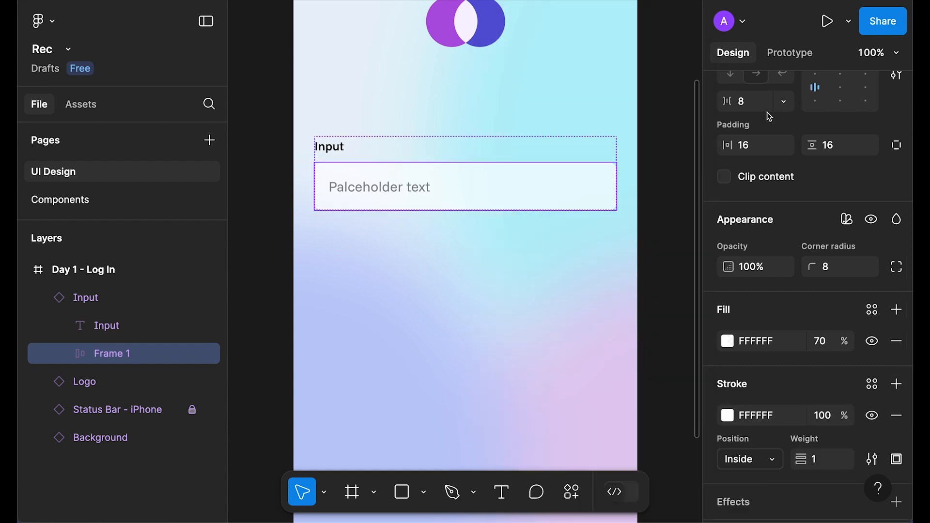
left_click(677, 279)
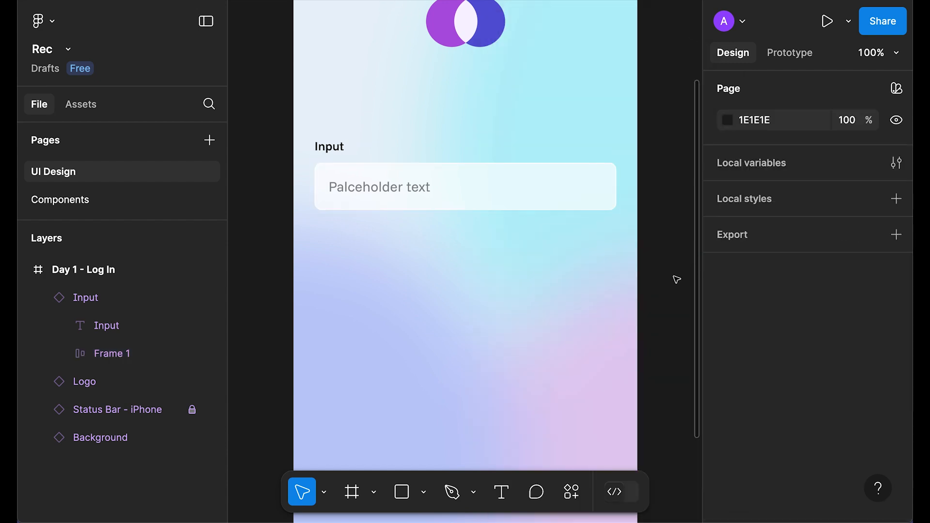
- Add an effect to the placeholder frame and change its type to Background blur
scroll(676, 279, "down", 1)
left_click(502, 166)
left_click(524, 166)
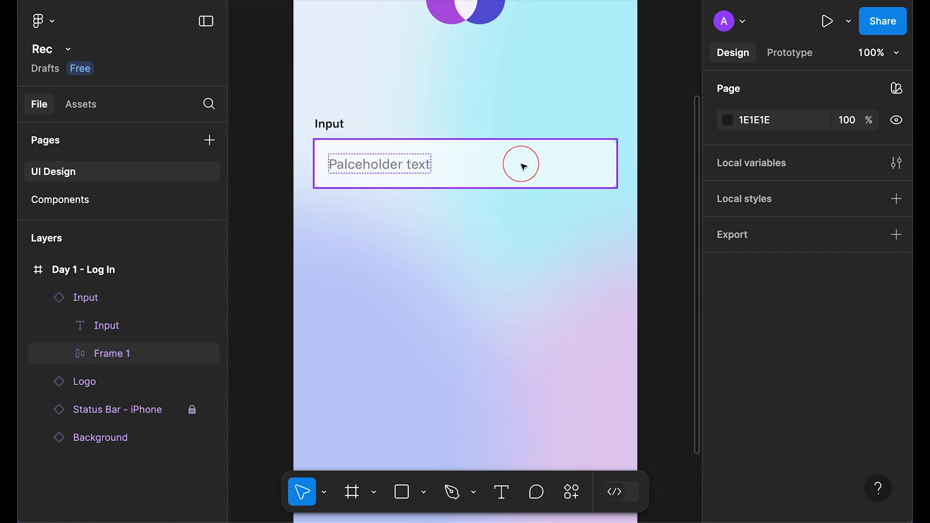
left_click(896, 341)
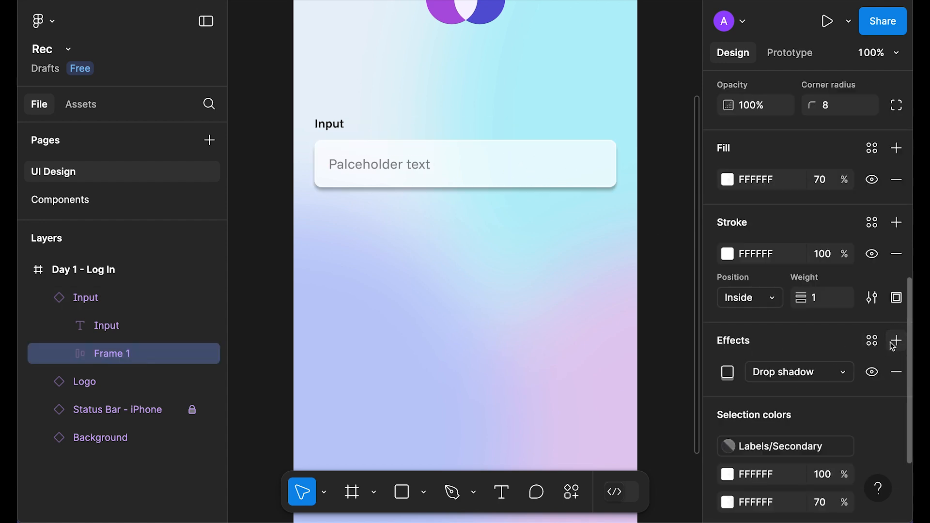
left_click(801, 373)
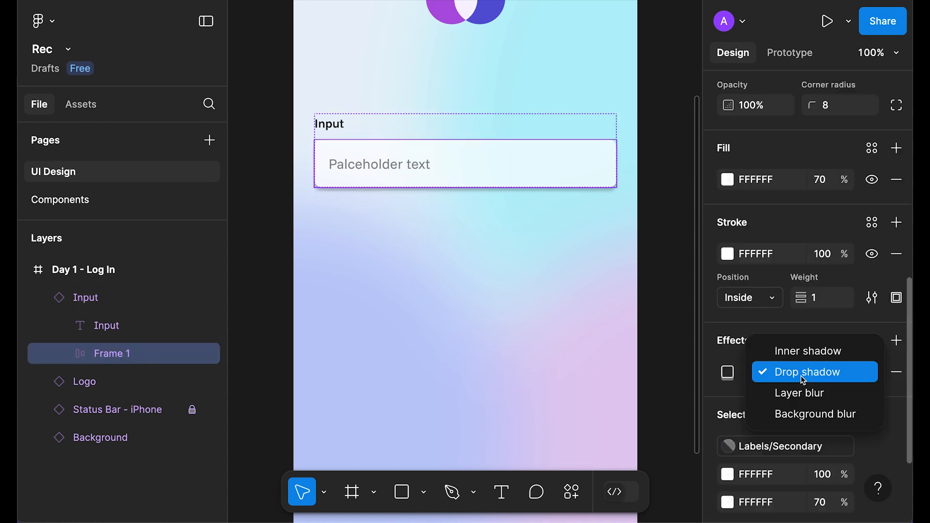
left_click(813, 412)
- Set the placeholder frame's background blur amount to 30
left_click(727, 372)
left_click(625, 415)
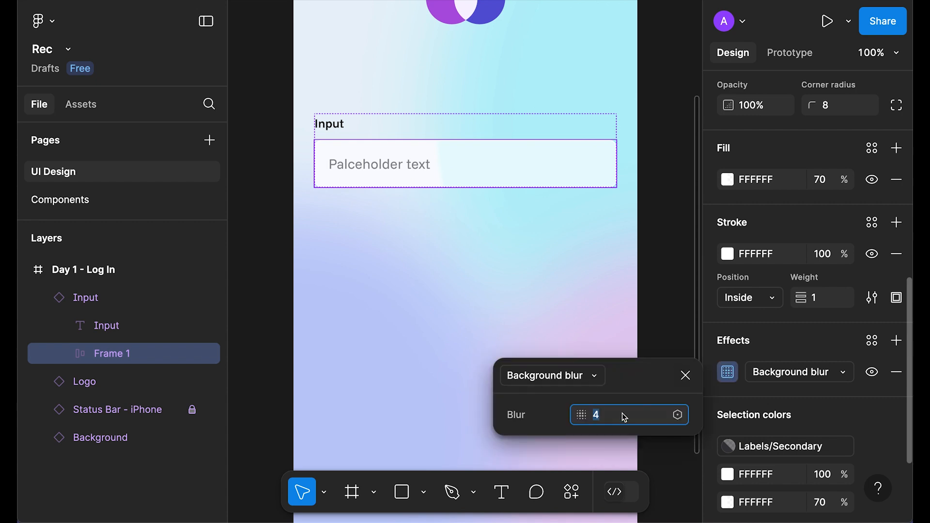
type("12")
key("Return")
type("30")
key("Return")
left_click(650, 226)
scroll(651, 226, "down", 3, "ctrl")
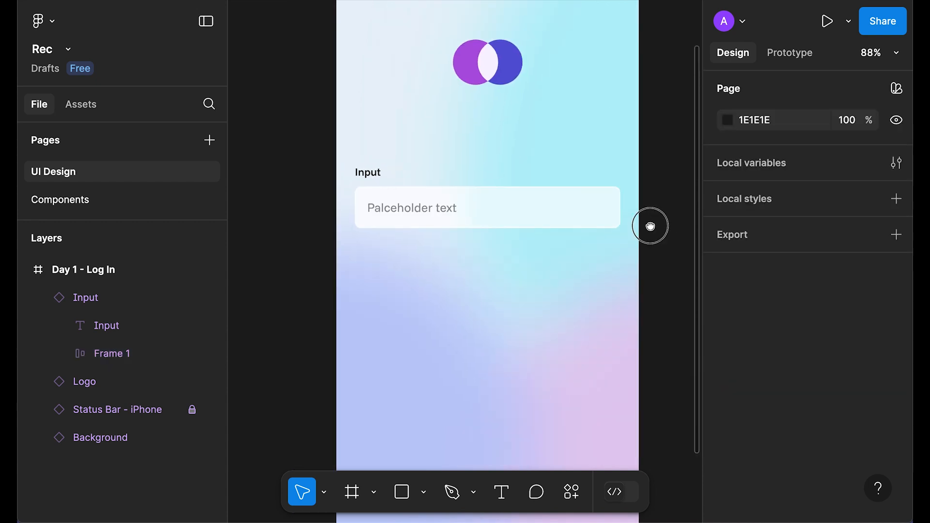
- Add a drop shadow to the placeholder frame with a Y offset of 8 and a blur of 24
left_click_drag(650, 226, 633, 238)
left_click(517, 210)
double_click(496, 226)
scroll(823, 324, "down", 8)
left_click(897, 334)
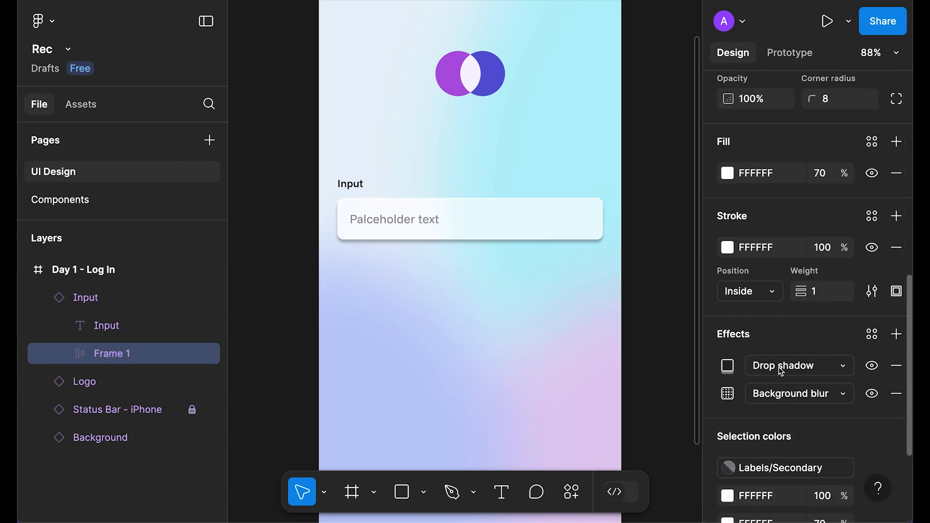
left_click(728, 366)
left_click(604, 361)
type("8")
key("Tab")
type("2")
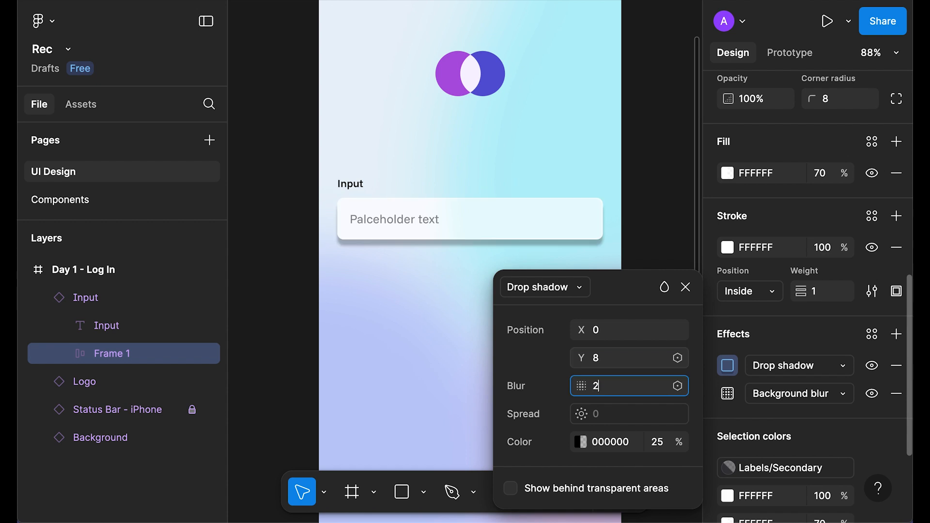
type("4")
key("Return")
- Set the drop shadow's color opacity to 5%
left_click(662, 448)
type("5")
key("Return")
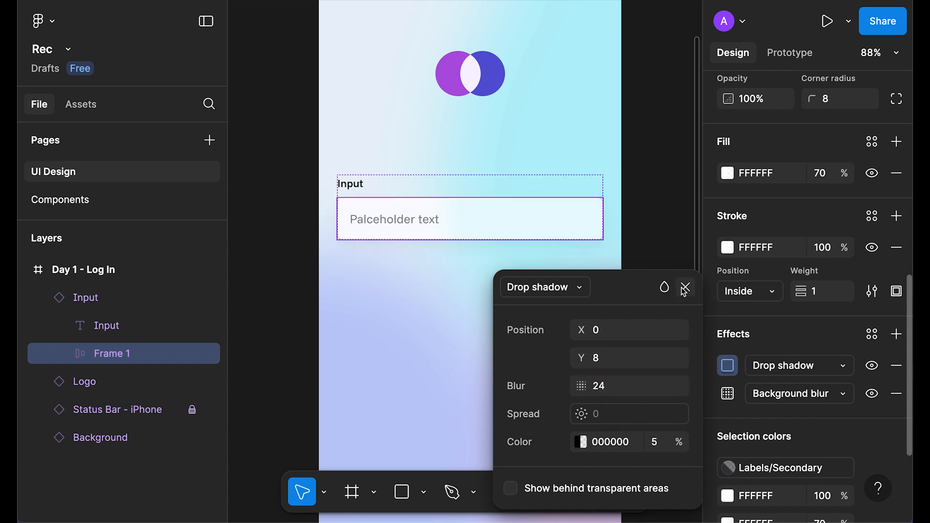
left_click(684, 290)
key("shift+Return")
scroll(684, 145, "down", 3)
left_click(686, 108)
scroll(684, 117, "up", 2)
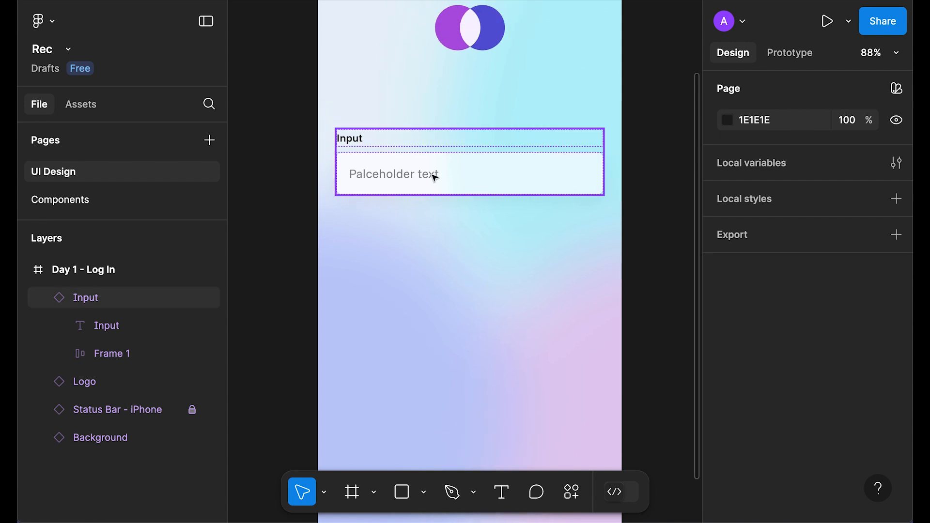
- Push the Input instance's style changes to its main component
left_click(467, 174)
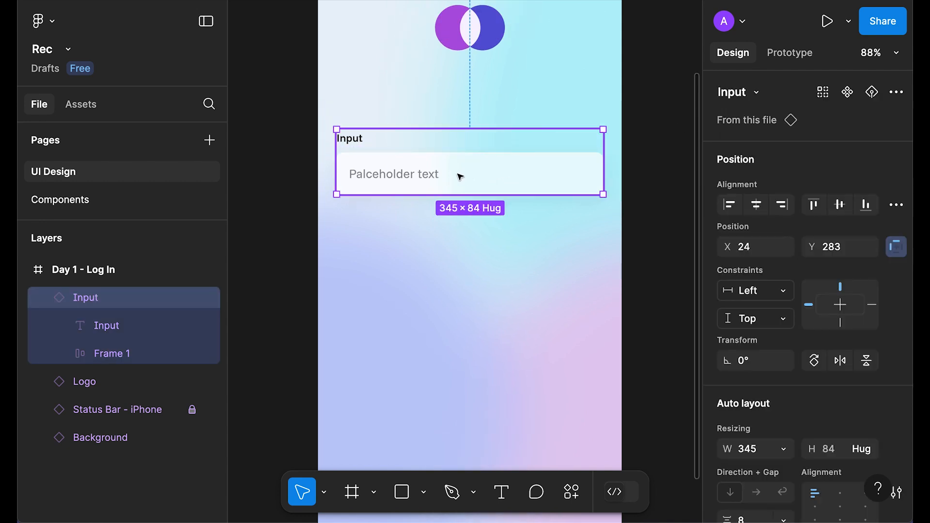
right_click(452, 175)
scroll(539, 293, "down", 3)
mouse_move(539, 293)
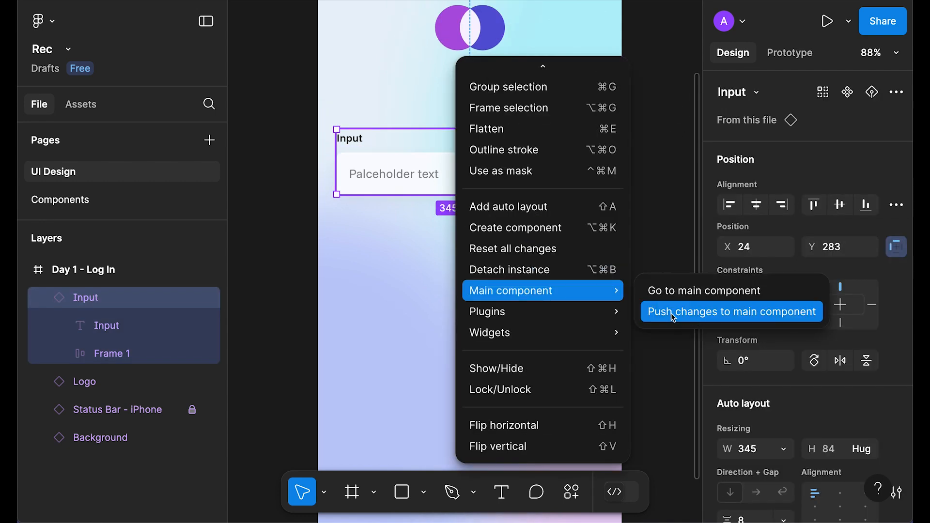
left_click(738, 315)
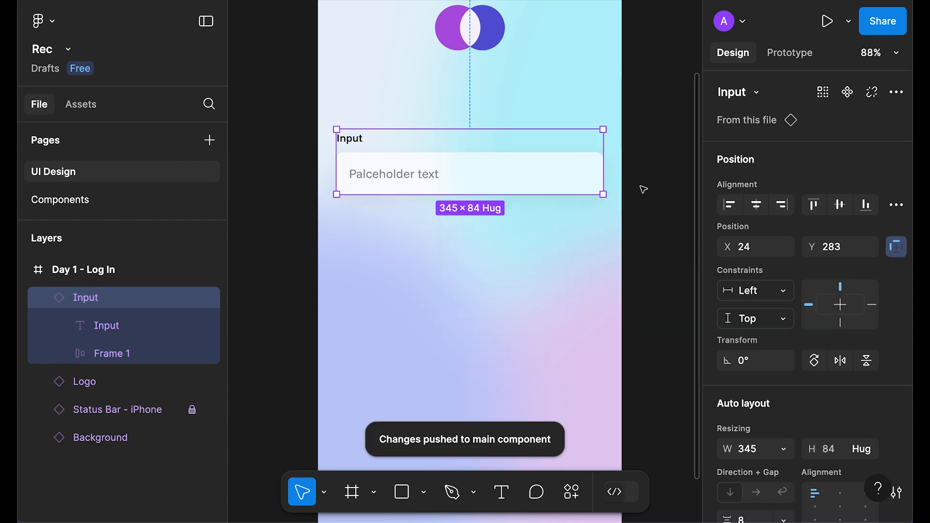
left_click(645, 174)
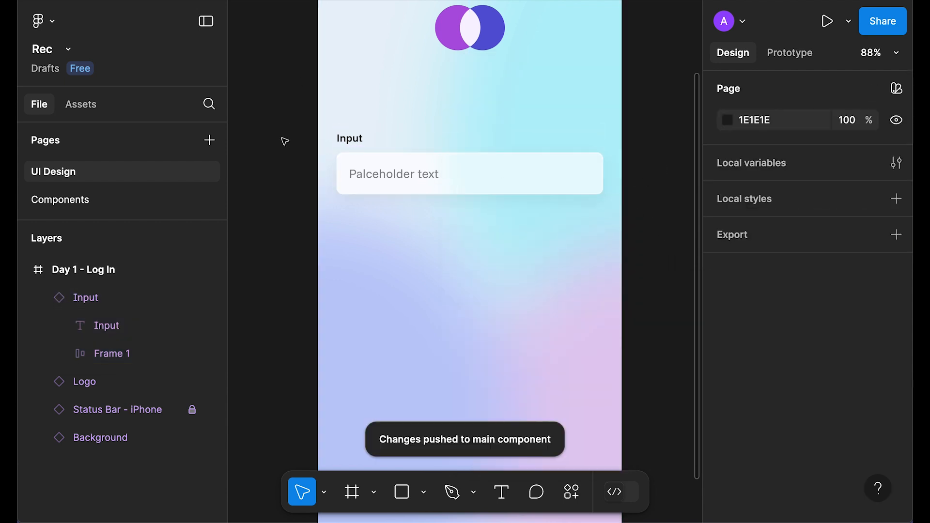
scroll(281, 172, "up", 3)
left_click(416, 233)
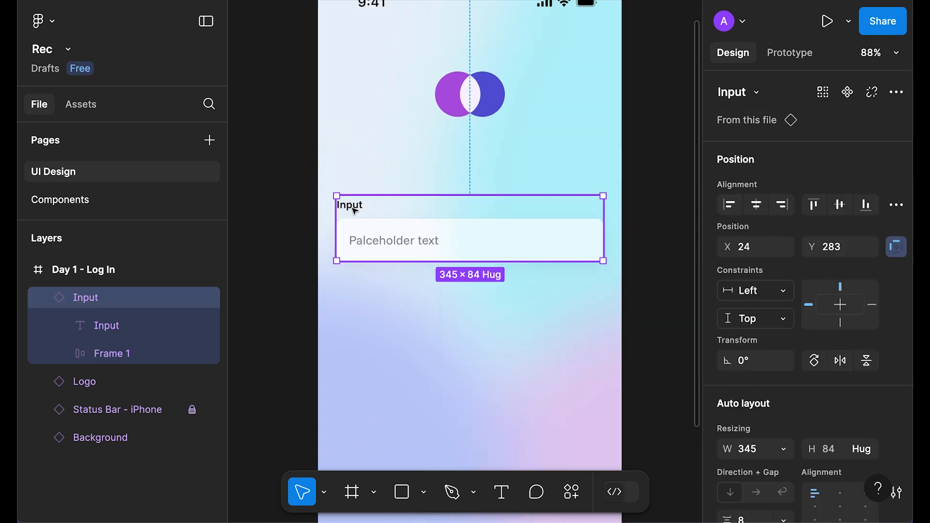
double_click(354, 208)
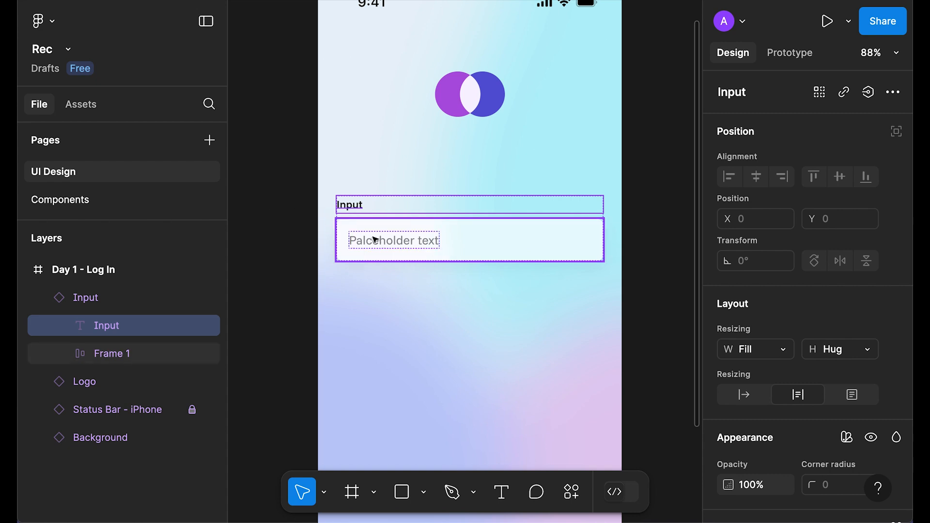
left_click(287, 186)
scroll(285, 215, "up", 4)
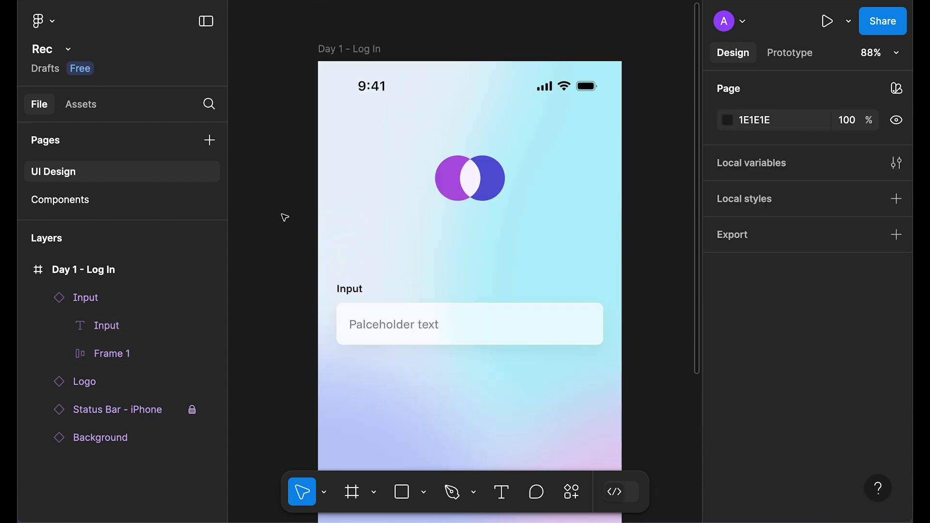
scroll(285, 217, "down", 2)
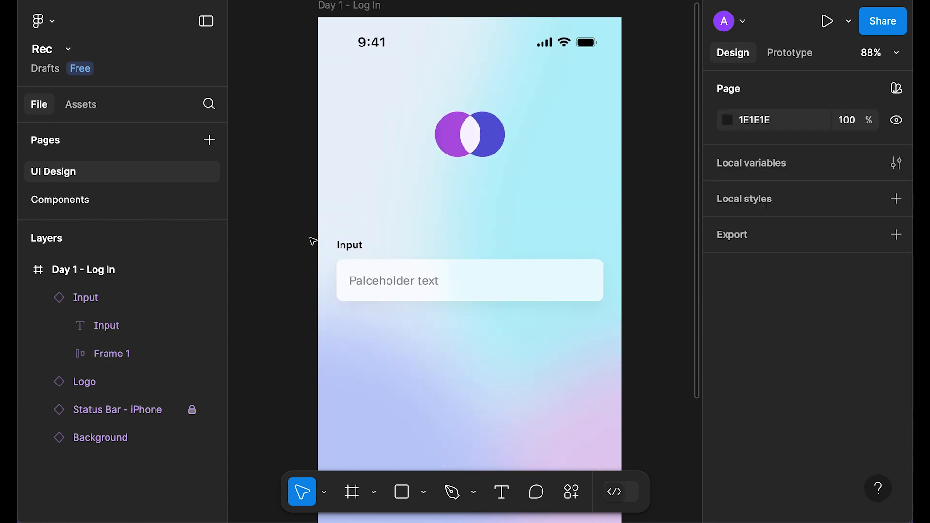
- Go to the main Input component and create a text property named Label with the value Input
left_click(511, 285)
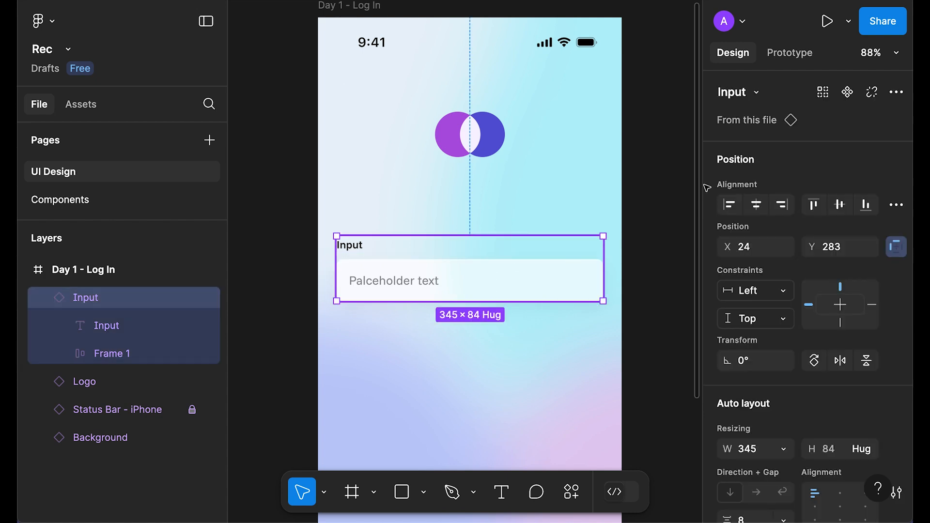
left_click(793, 124)
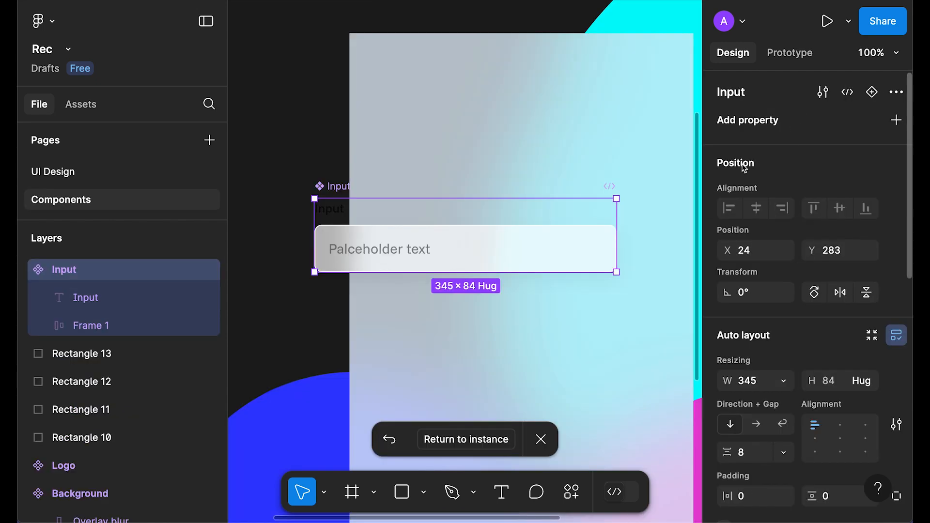
left_click(897, 122)
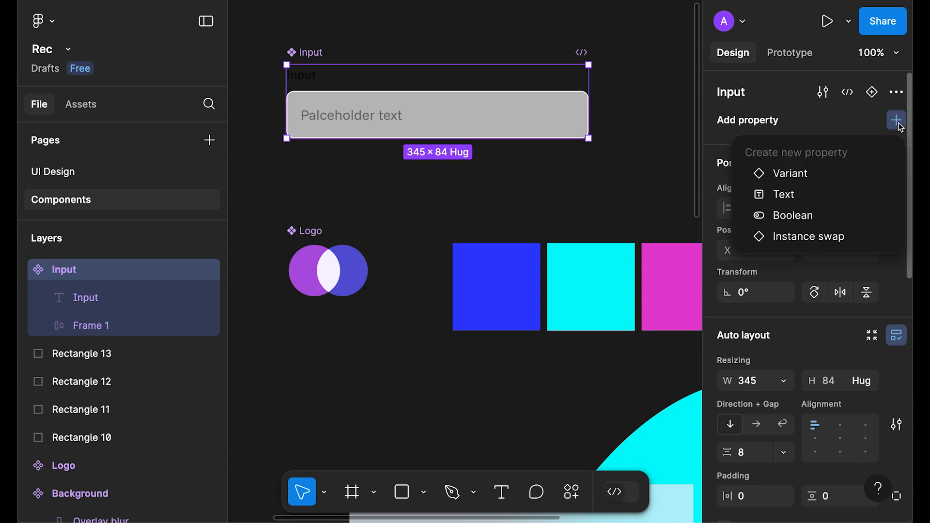
left_click(794, 195)
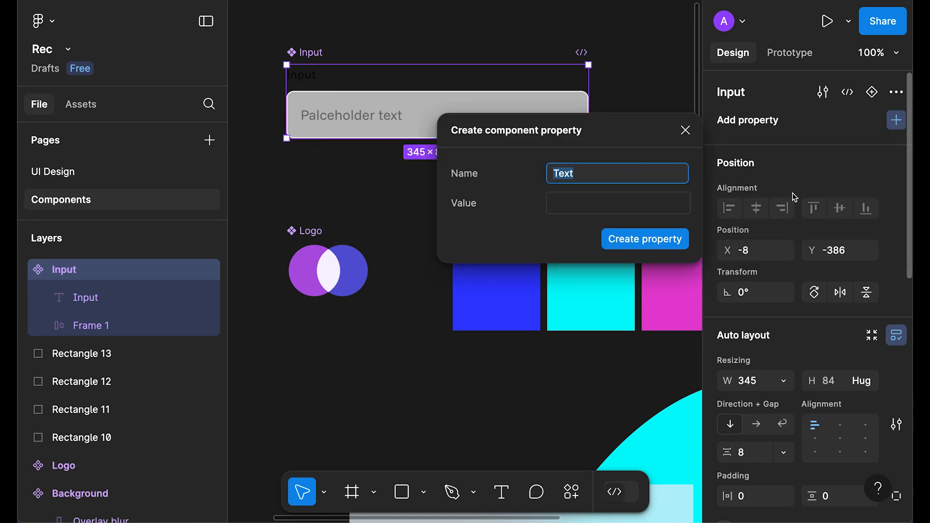
type("Label")
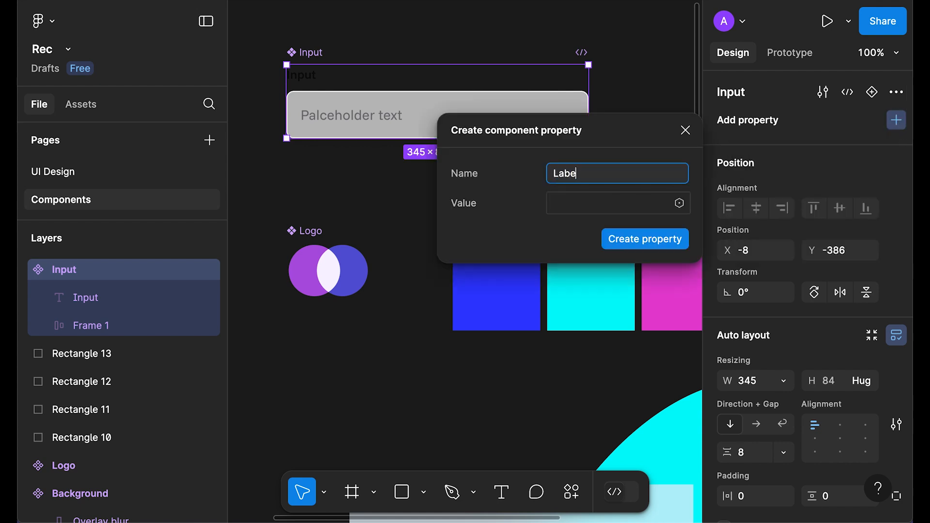
key("Tab")
type("Input")
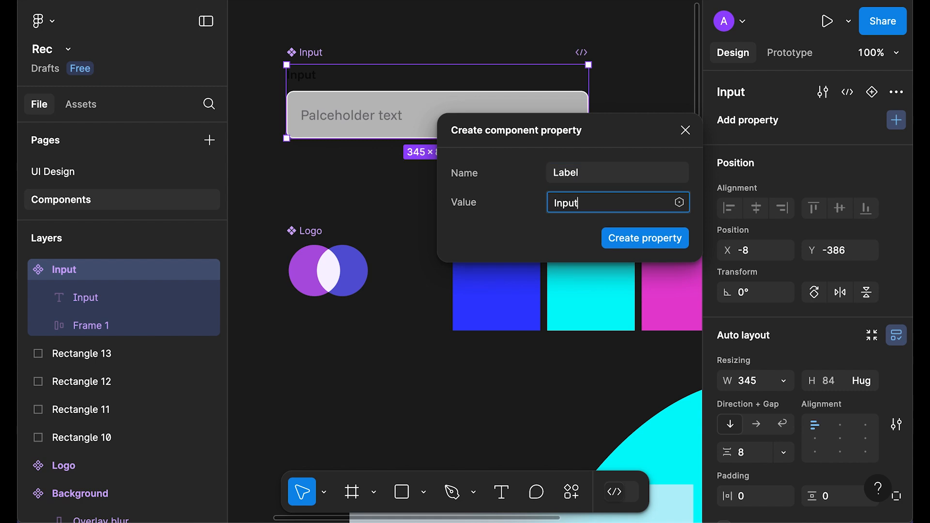
left_click(658, 247)
- Link the label text above the placeholder frame to the Label property
left_click(307, 79)
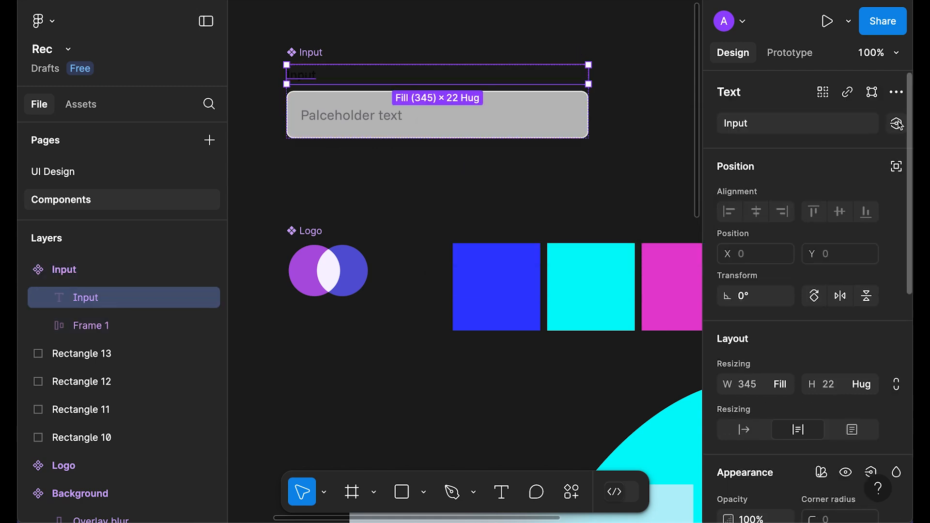
left_click(896, 124)
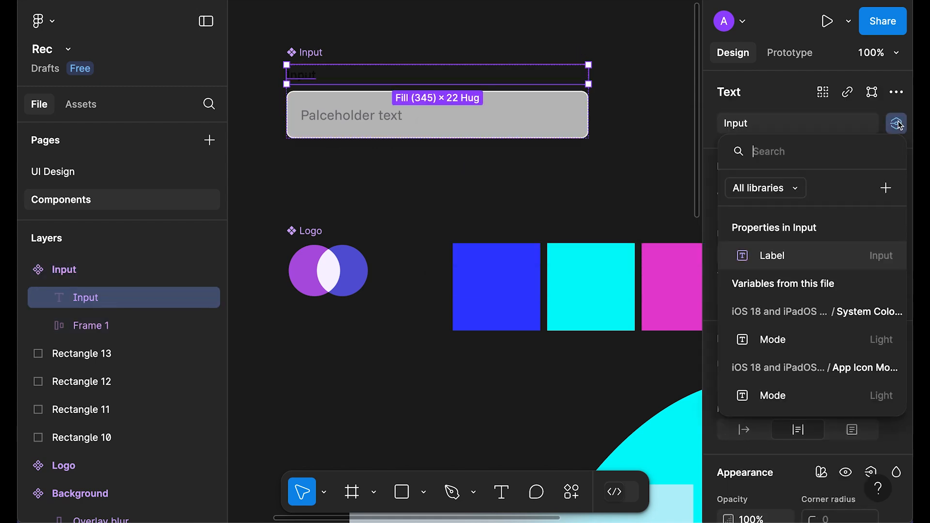
left_click(773, 257)
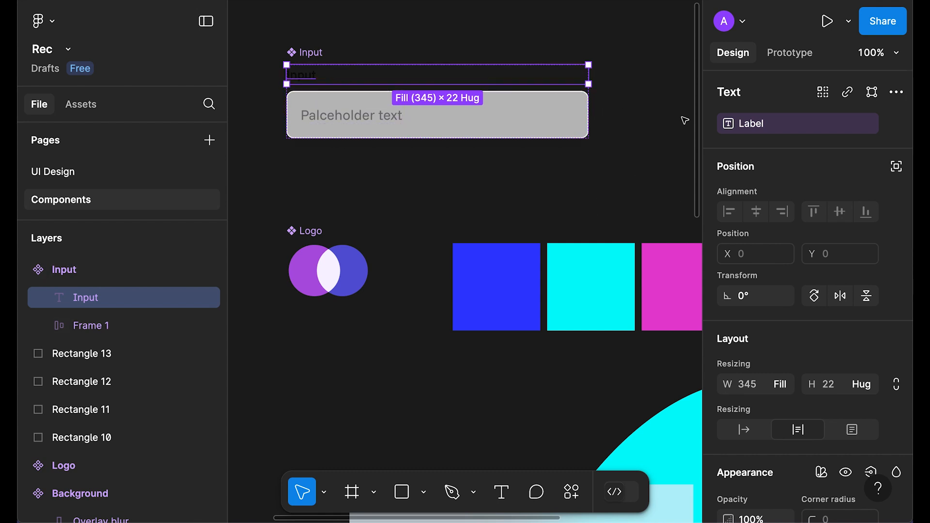
left_click(531, 167)
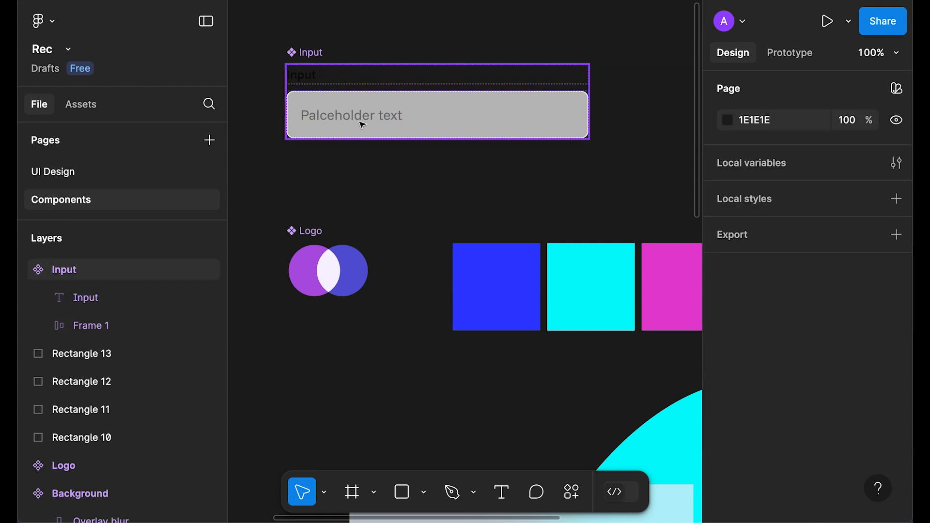
- Create a text property named Input Text with the value "Placeholder text" on the main Input component
left_click(328, 115)
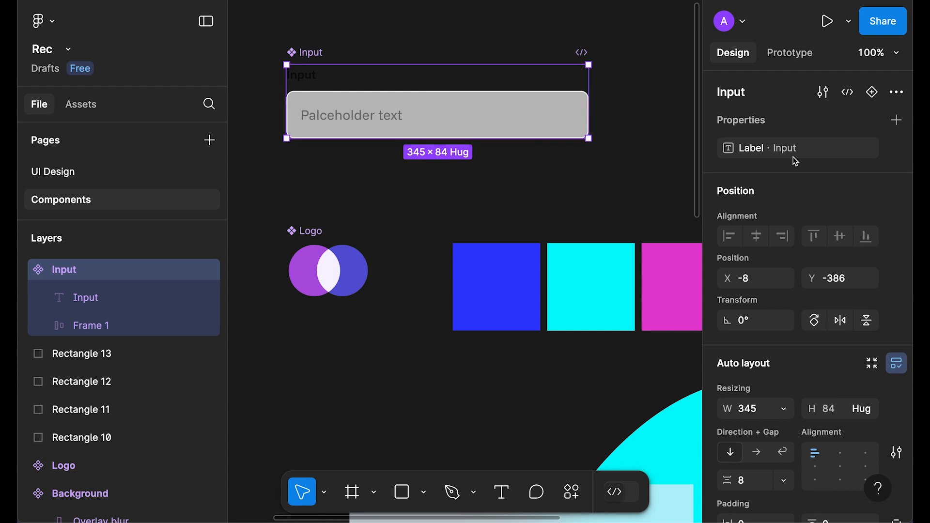
left_click(896, 120)
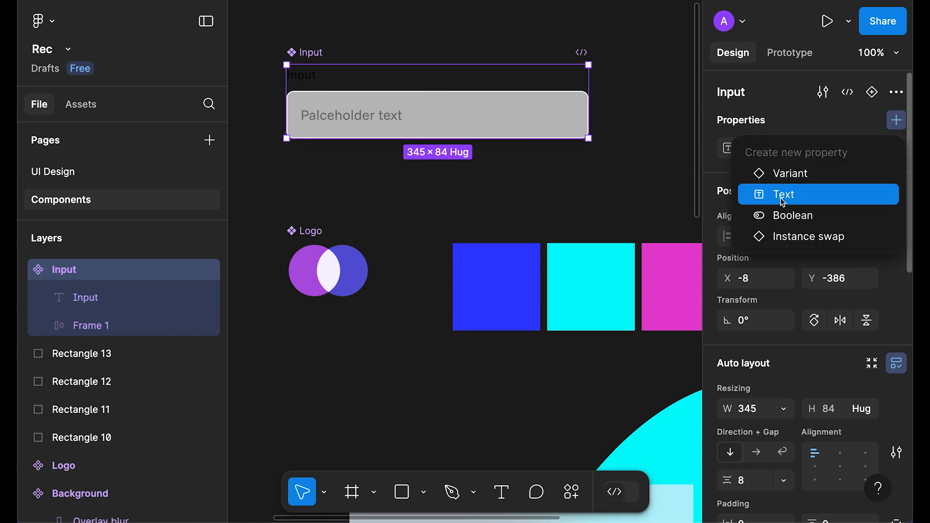
left_click(780, 196)
type("Input")
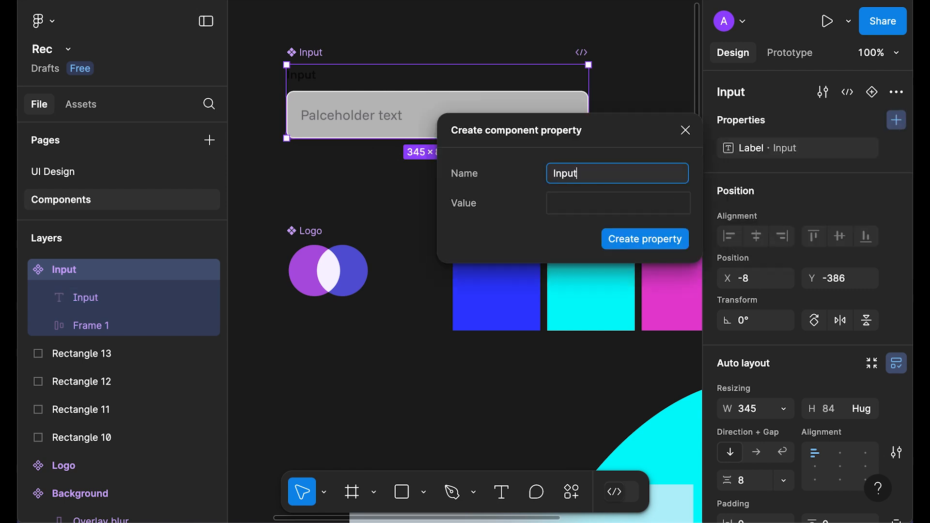
type(" Text")
key("Tab")
type("Placeholder text")
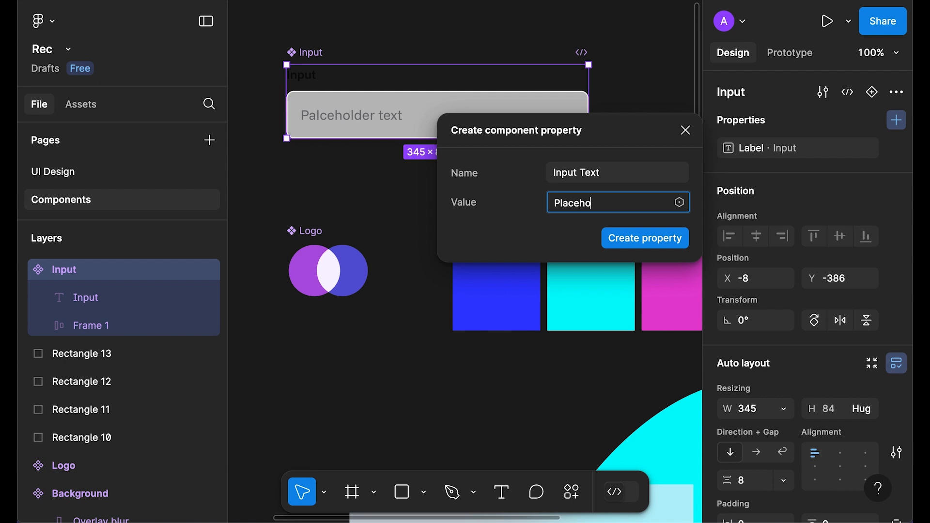
left_click(656, 235)
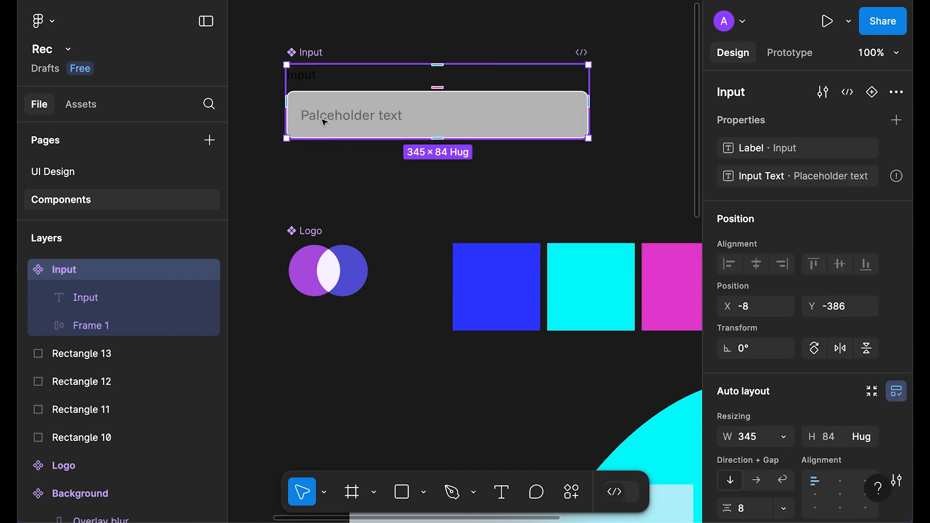
- Link the placeholder text inside the input field to the Input Text property
double_click(323, 117)
double_click(327, 120)
left_click(896, 123)
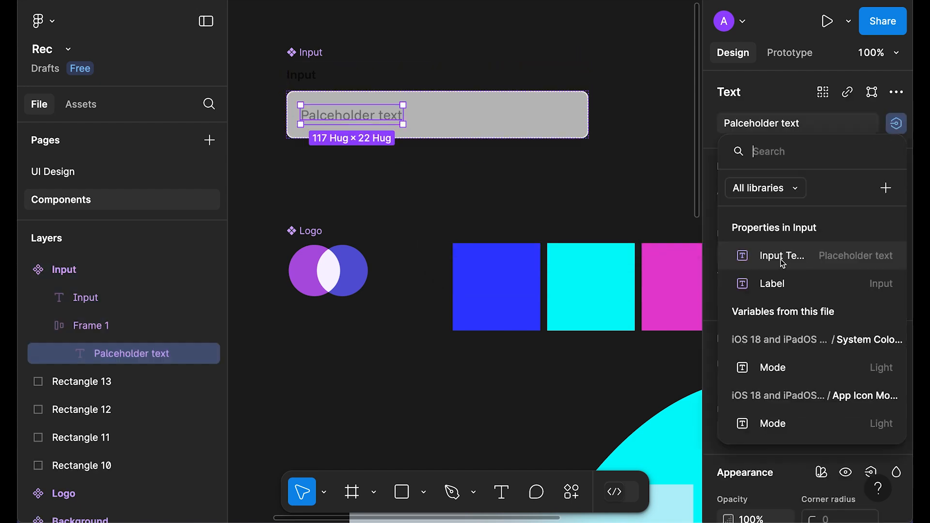
left_click(820, 262)
left_click(630, 179)
left_click(472, 109)
left_click(455, 203)
- On the UI Design page, set the Input instance's Label to Email and its Input Text to "Enter your email address"
left_click(40, 175)
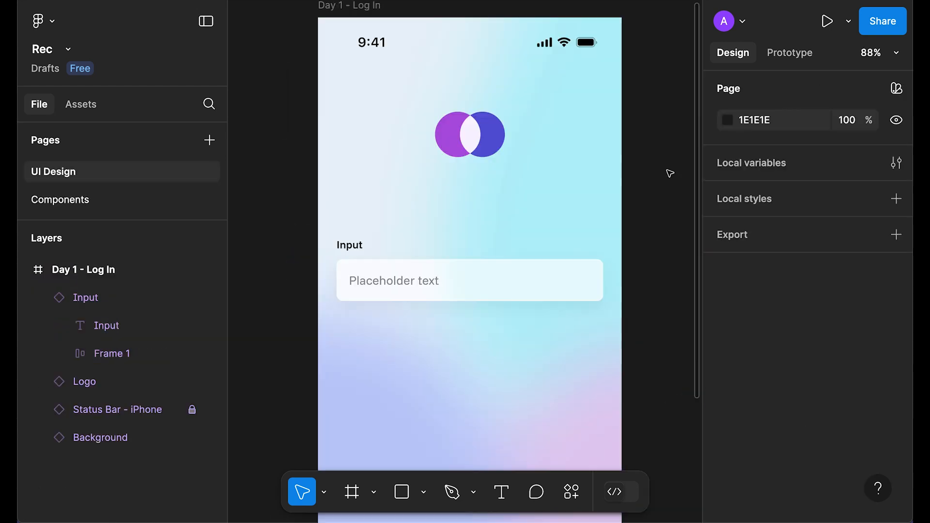
left_click(474, 293)
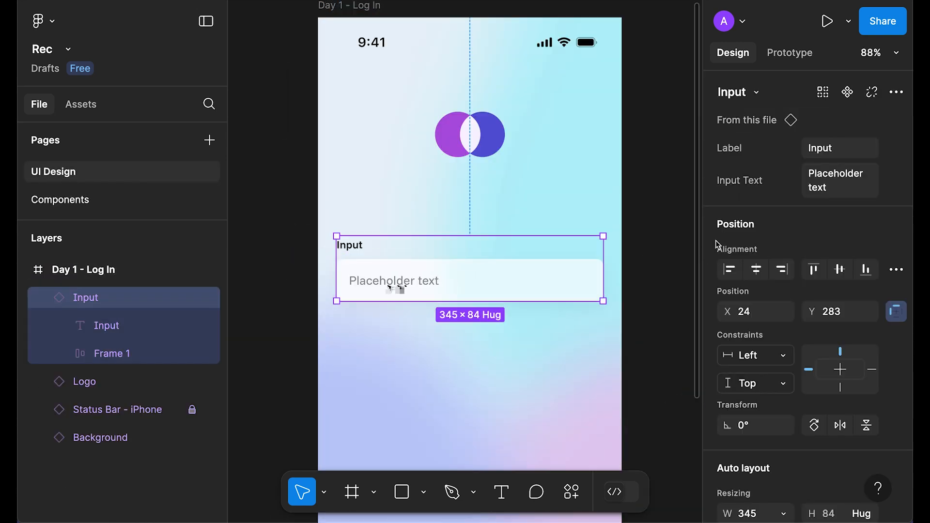
left_click(841, 150)
type("Email")
key("Tab")
key("Tab")
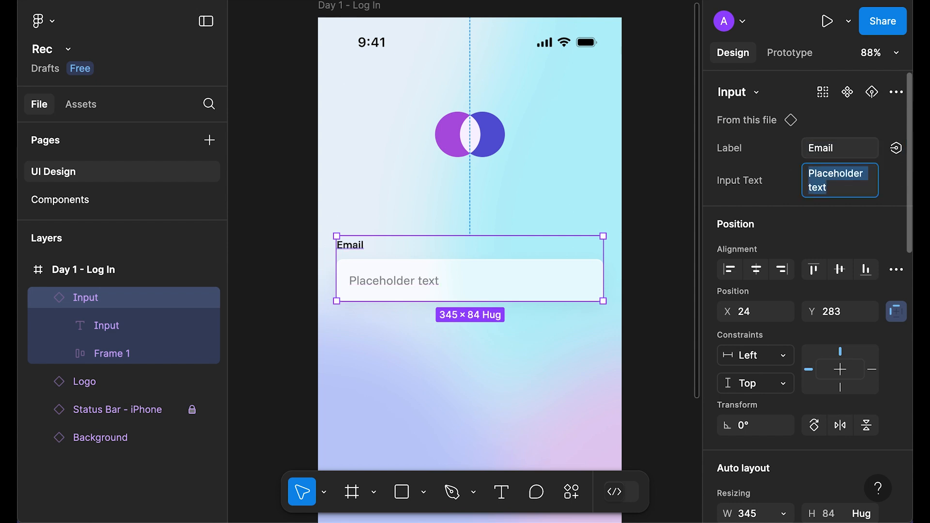
type("Enter your email address")
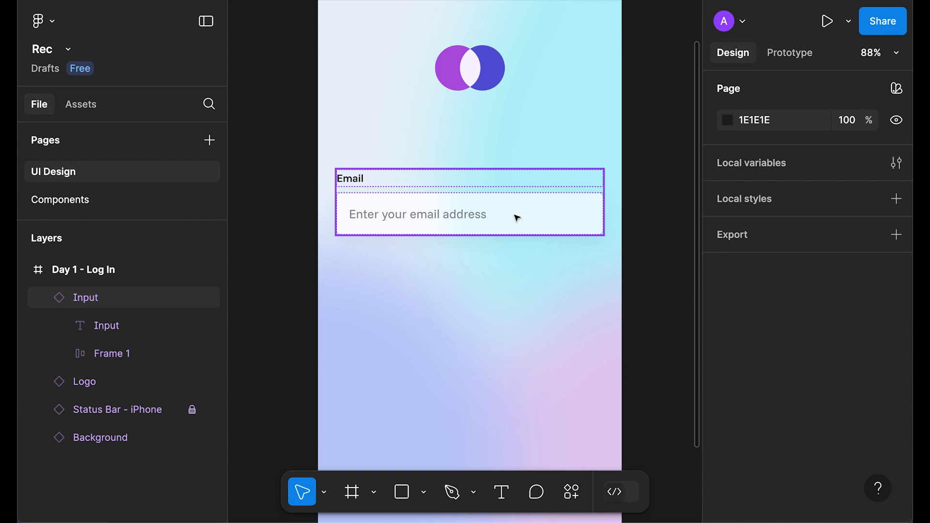
- Go to the main Input component, add a variant property, and create a second variant named Active
left_click(412, 217)
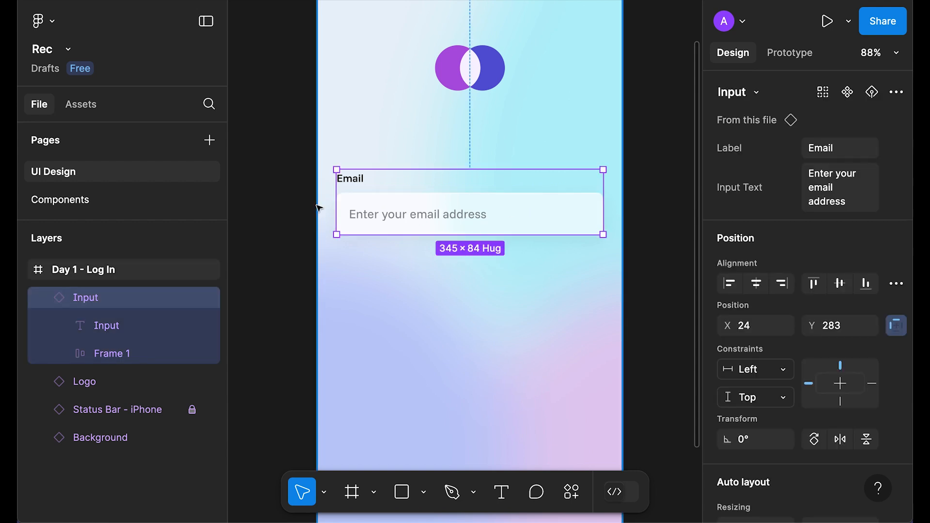
left_click(790, 120)
left_click(519, 106)
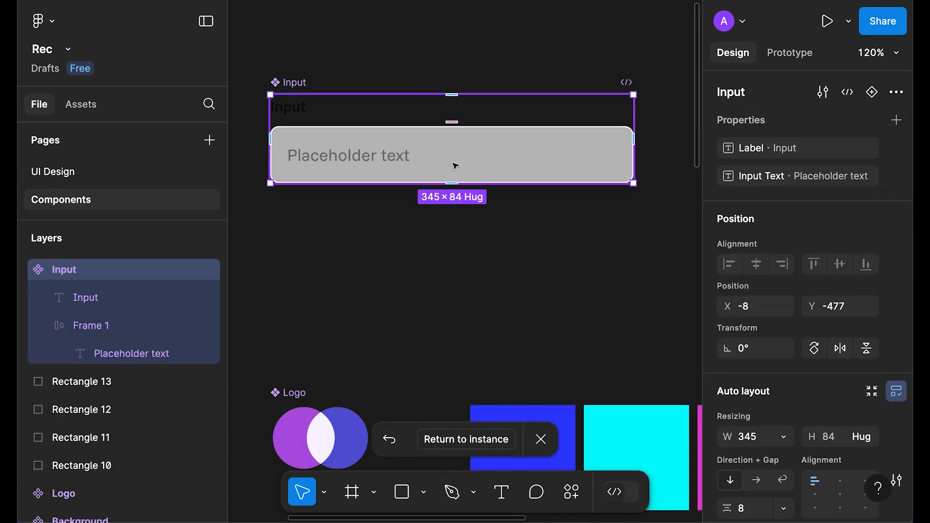
left_click(896, 121)
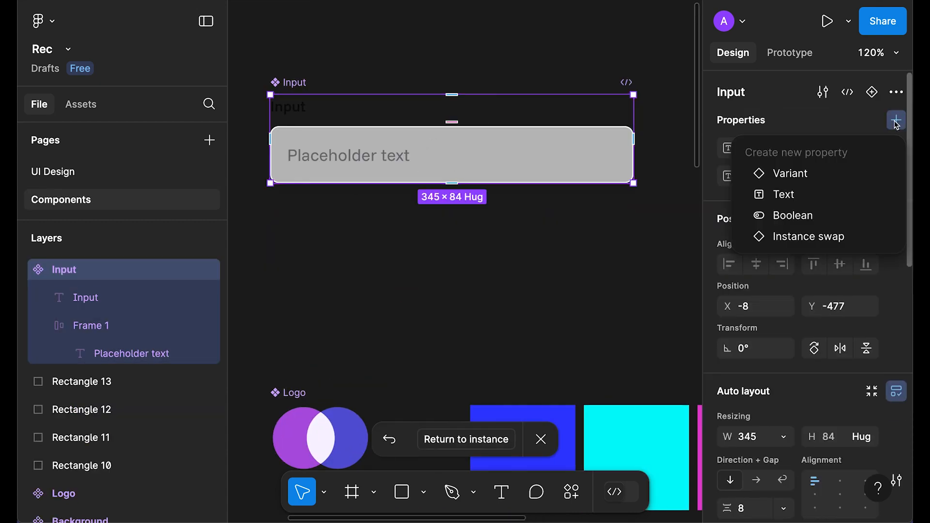
left_click(784, 174)
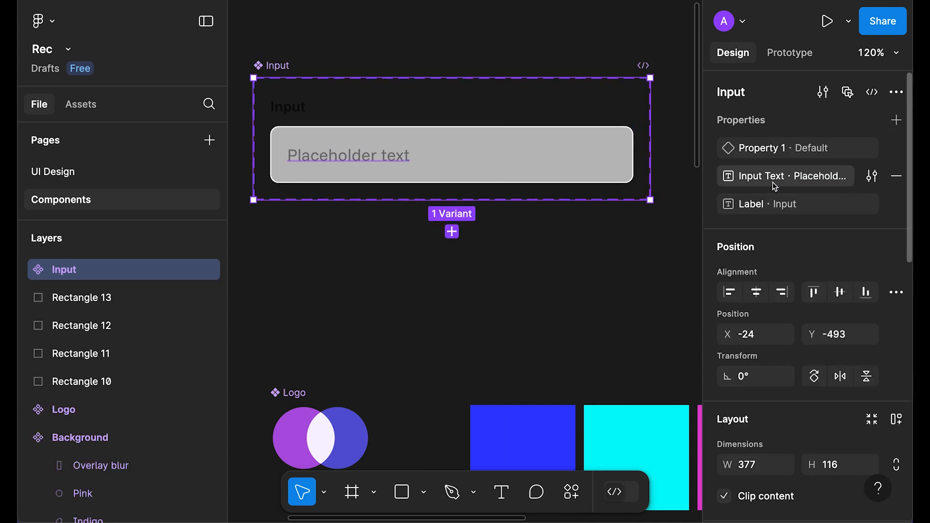
left_click(450, 230)
type("Active")
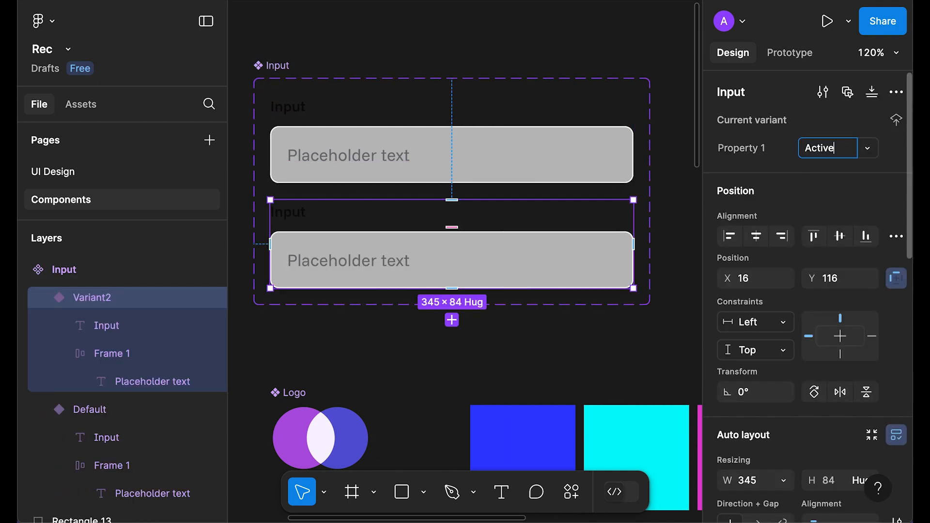
key("Return")
- Rename the Input component's variant property as Type
double_click(765, 149)
type("Type")
key("Return")
left_click(495, 138)
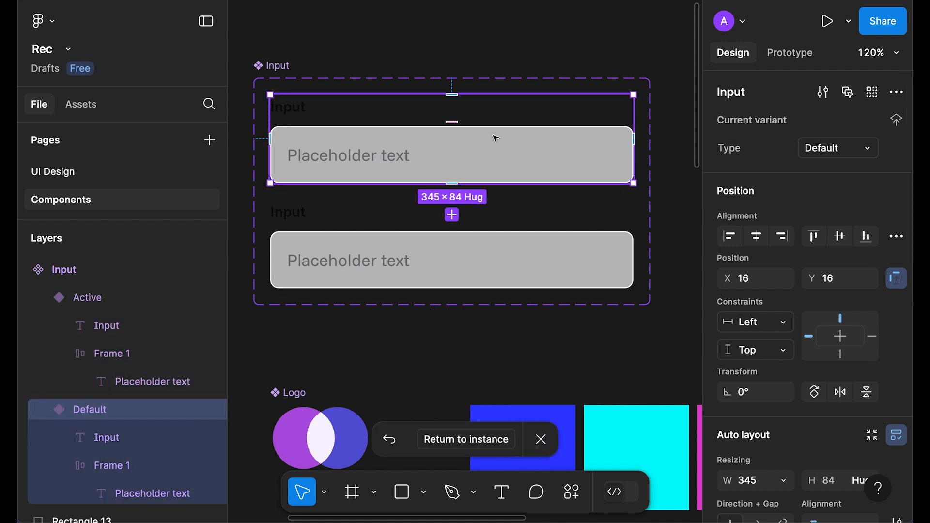
- Set the stroke weight of the Active variant's field frame to 2
left_click(438, 245)
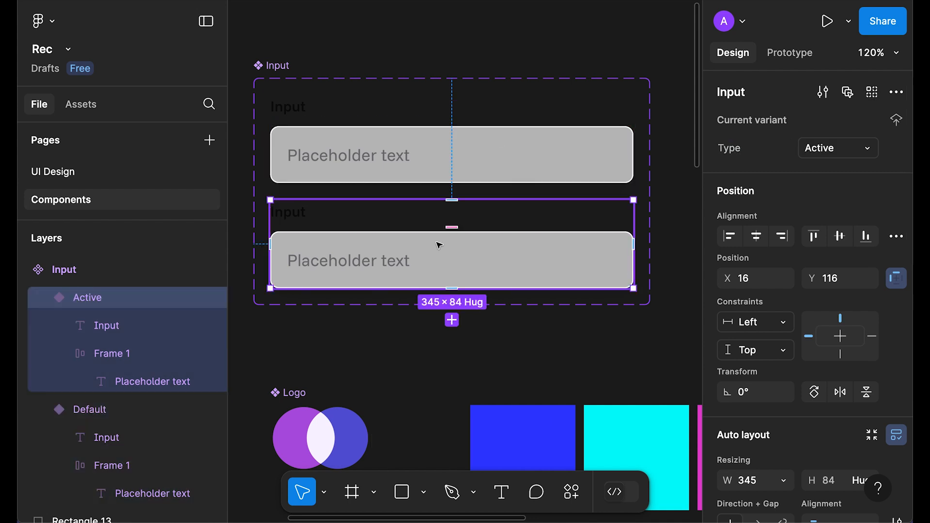
scroll(551, 249, "down", 3)
left_click(551, 187)
scroll(872, 380, "down", 7)
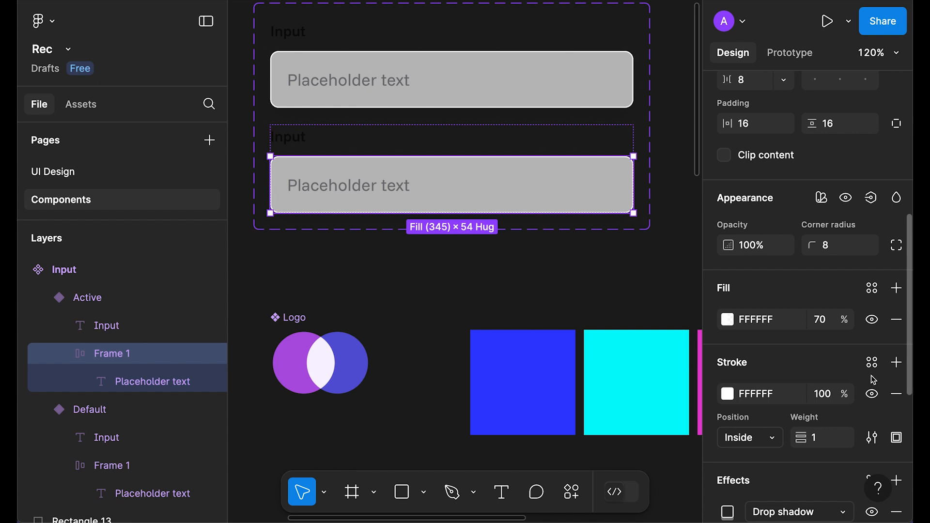
scroll(848, 374, "up", 2)
scroll(852, 402, "down", 1)
left_click(827, 465)
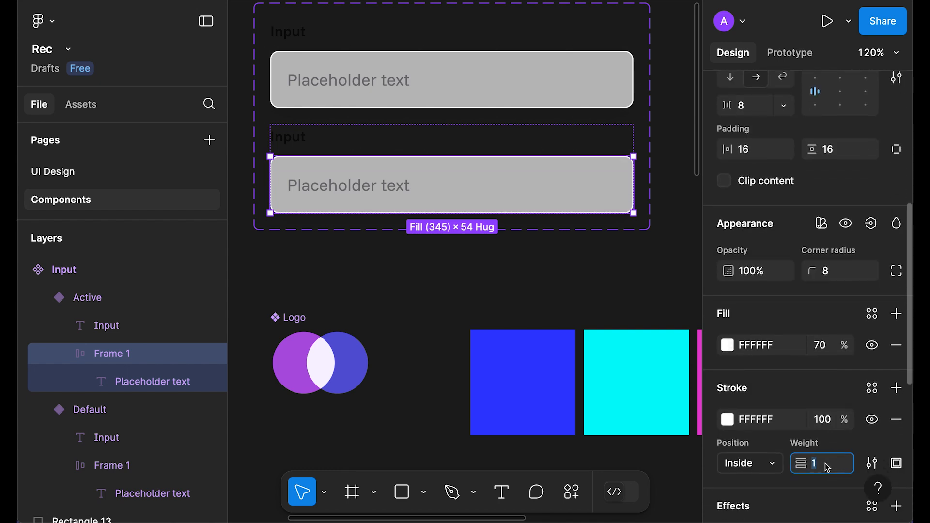
type("2")
key("Return")
scroll(763, 388, "down", 1)
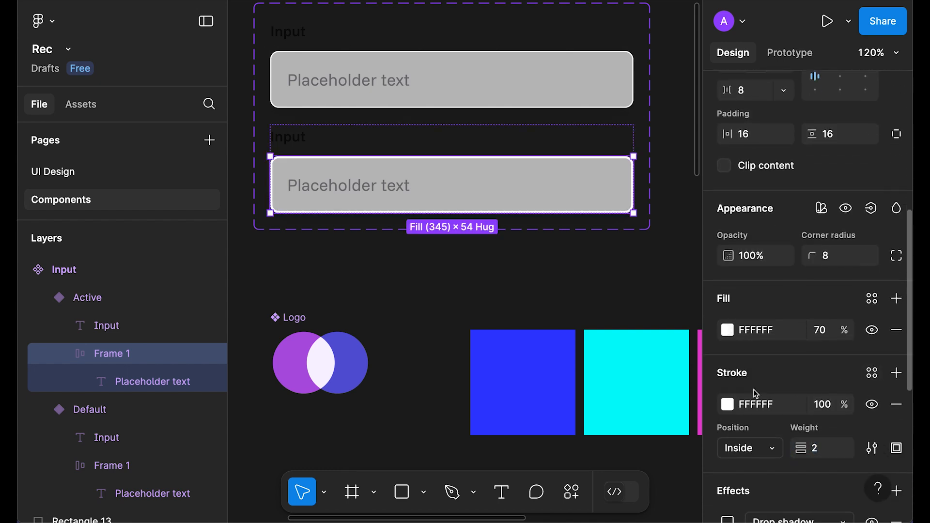
- Color the Active field's stroke by sampling the blue rectangle on the canvas (303BFE)
left_click(727, 404)
left_click(517, 324)
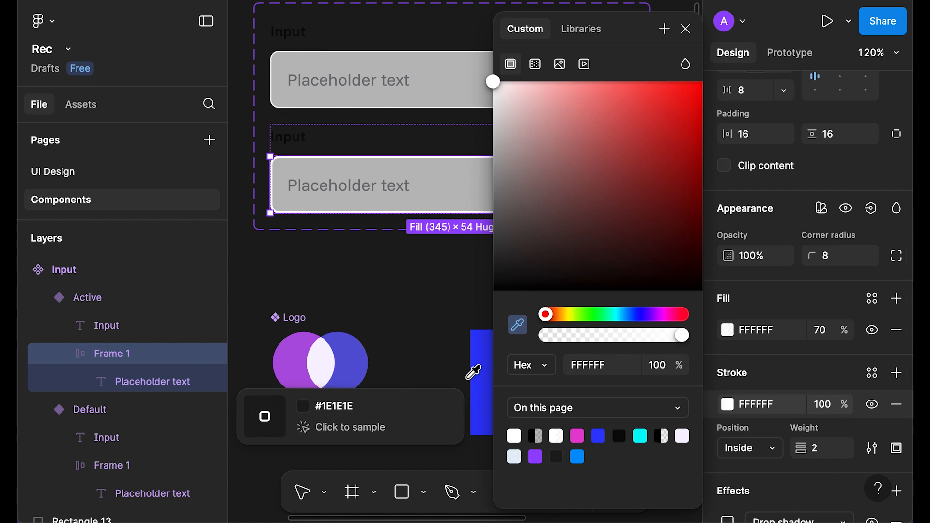
left_click(484, 359)
left_click(685, 29)
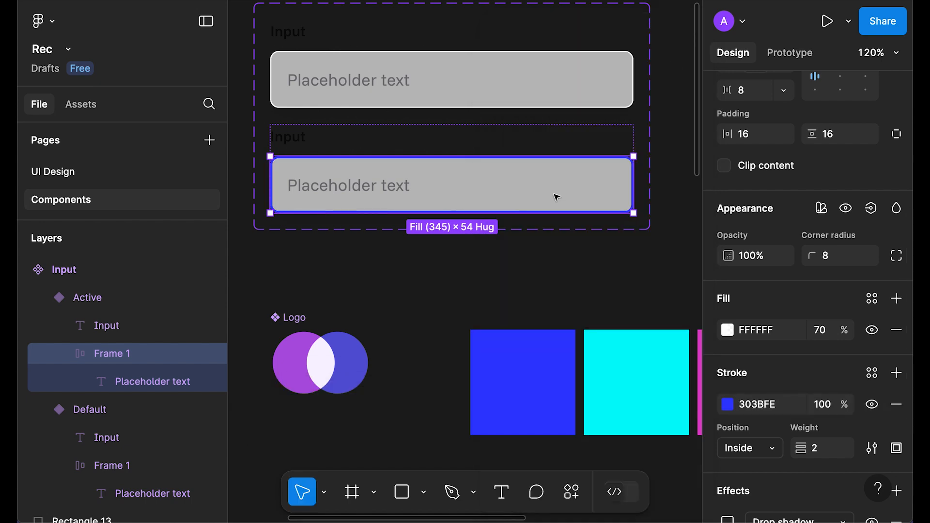
- Replace the Active variant's placeholder text with a text cursor character "|"
left_click(317, 191)
double_click(323, 189)
key("BackSpace")
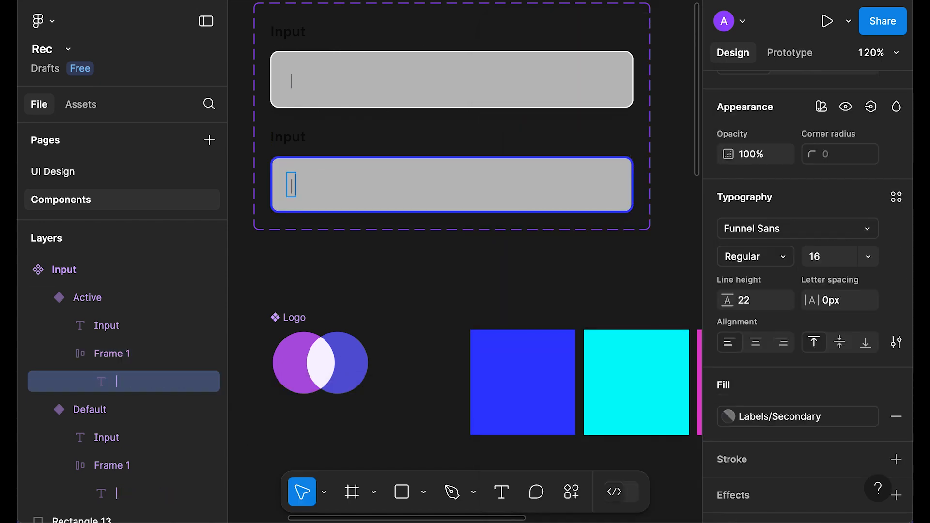
key("Escape")
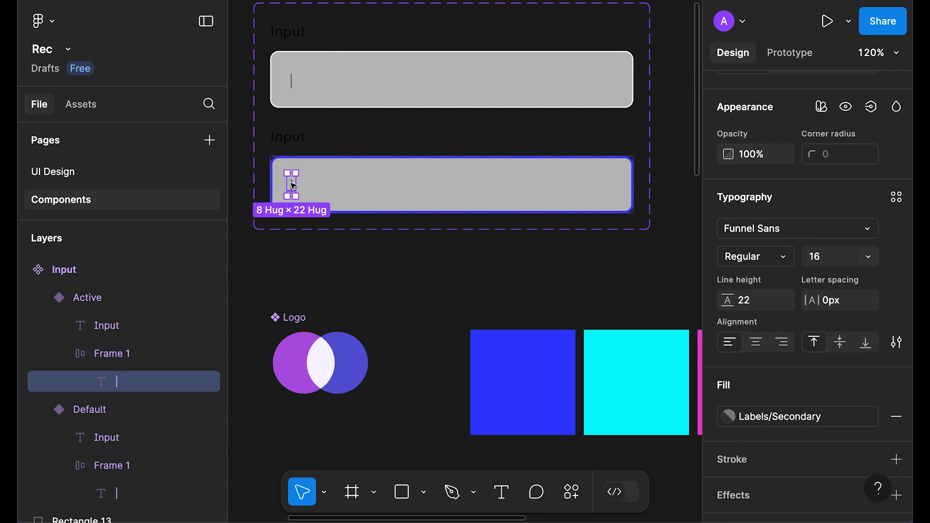
- Detach the Labels/Secondary style from the Active variant's cursor text and fill it with the sampled stroke blue
scroll(757, 263, "down", 2)
left_click(807, 353)
left_click(807, 353)
left_click(874, 348)
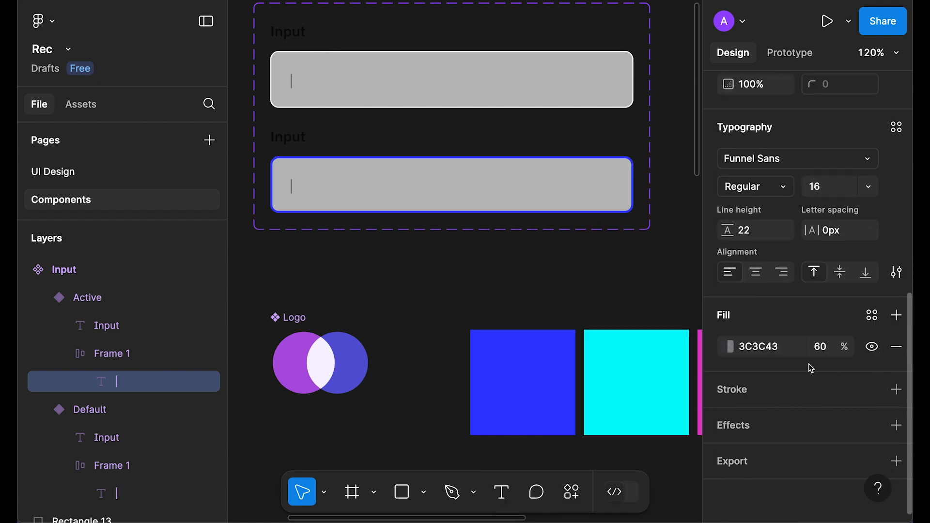
left_click(730, 346)
left_click(517, 329)
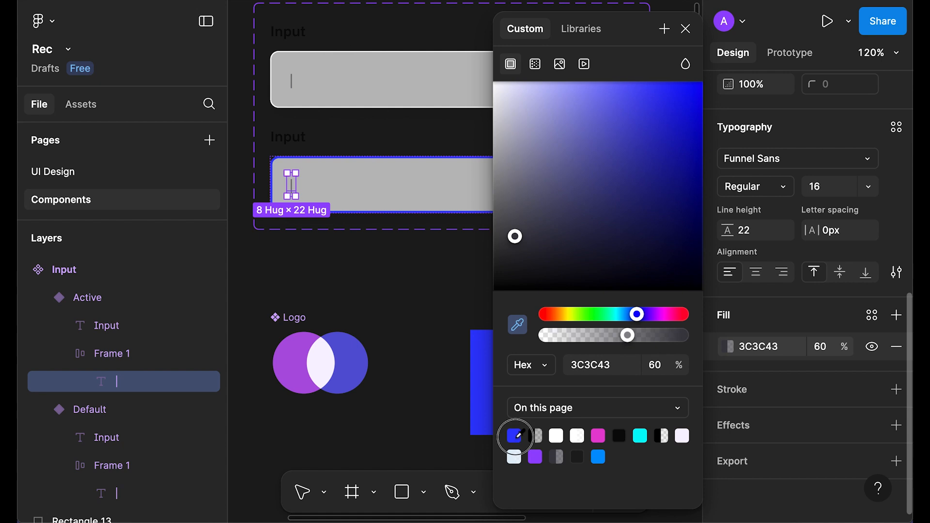
left_click(514, 436)
left_click(570, 298)
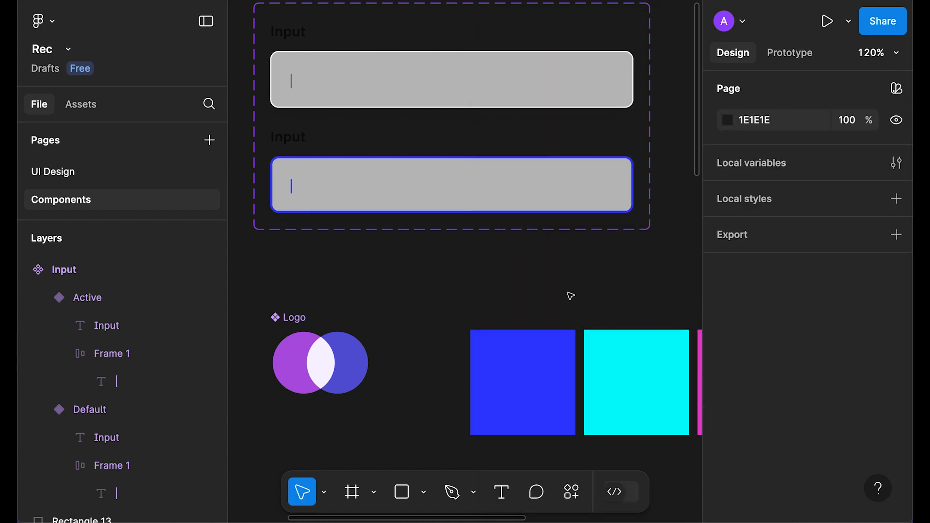
left_click(449, 193)
key("Escape")
scroll(305, 83, "up", 2)
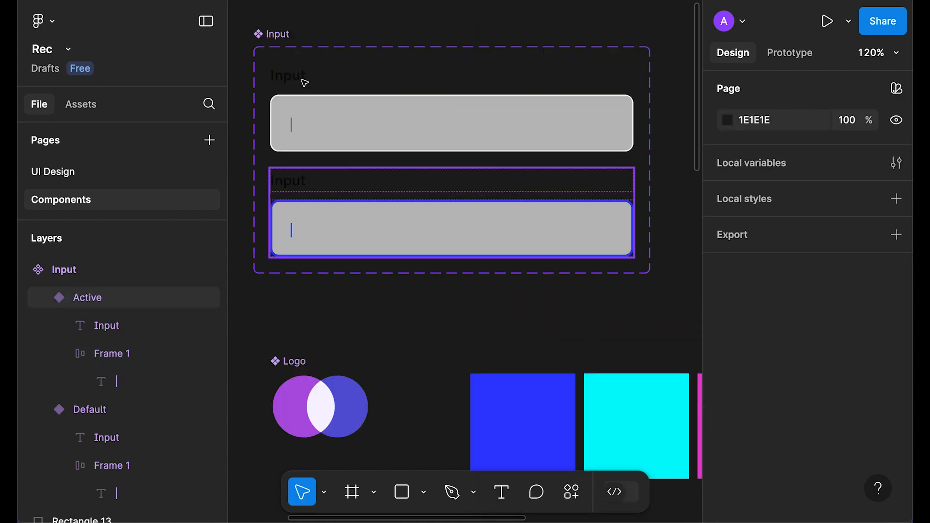
- On the UI Design page, duplicate the Email input directly below the original, at about Y 384
left_click(278, 32)
left_click(97, 174)
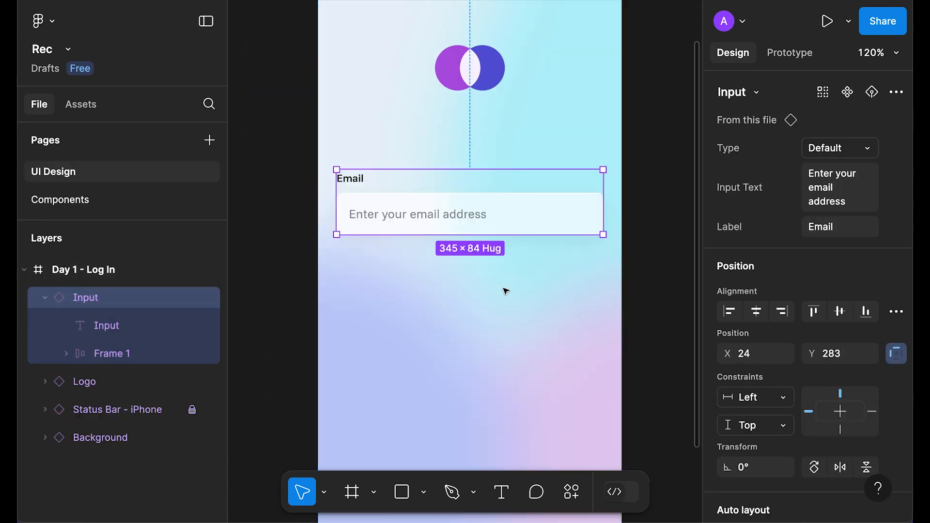
left_click_drag(544, 251, 548, 298)
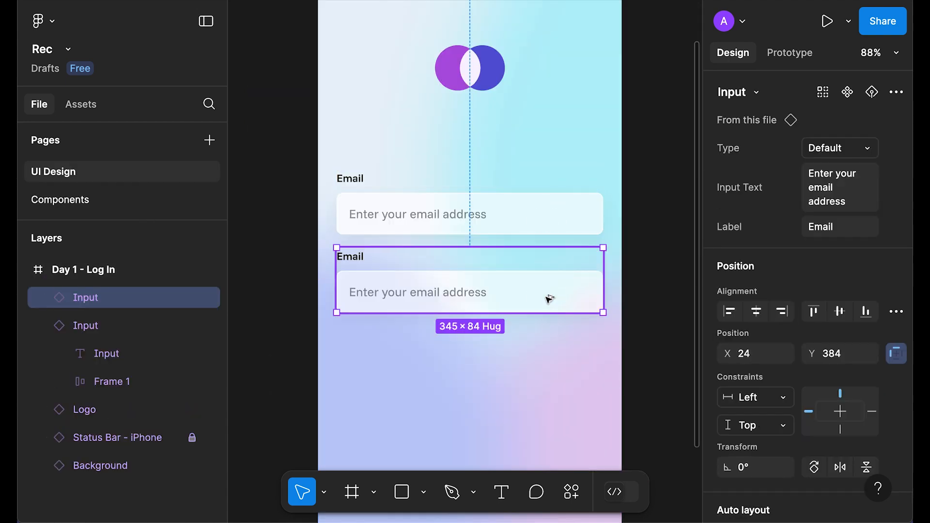
- Wrap both Email inputs in a vertical auto layout frame with a gap of 24
left_click(542, 221, "shift")
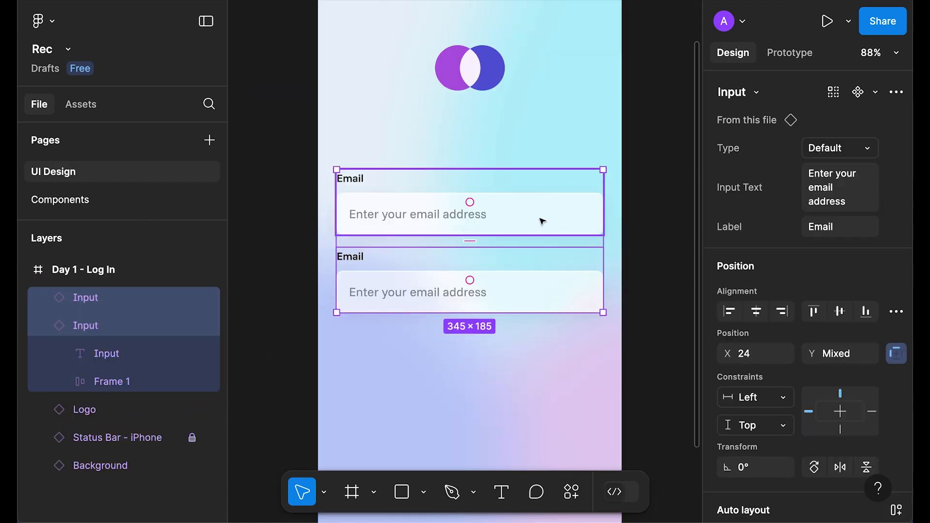
key("shift+a")
scroll(775, 339, "down", 4)
left_click(762, 434)
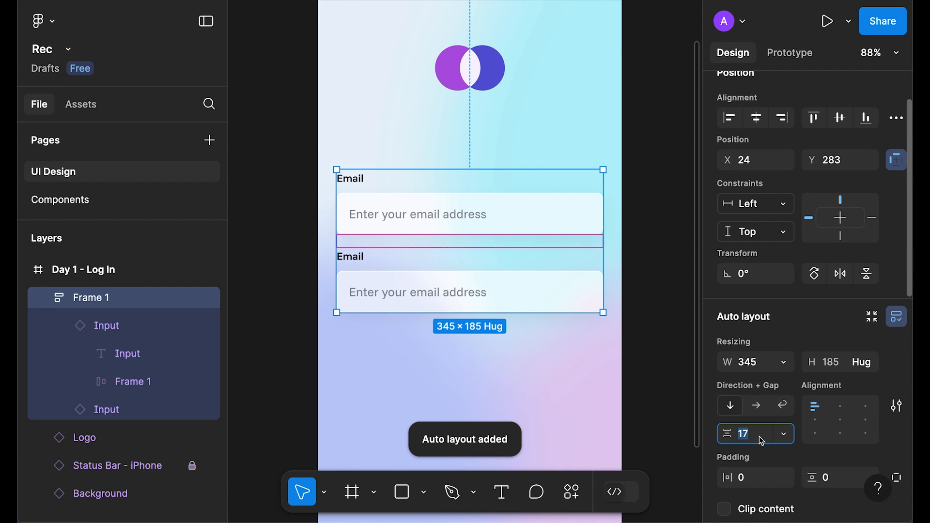
type("24")
key("Return")
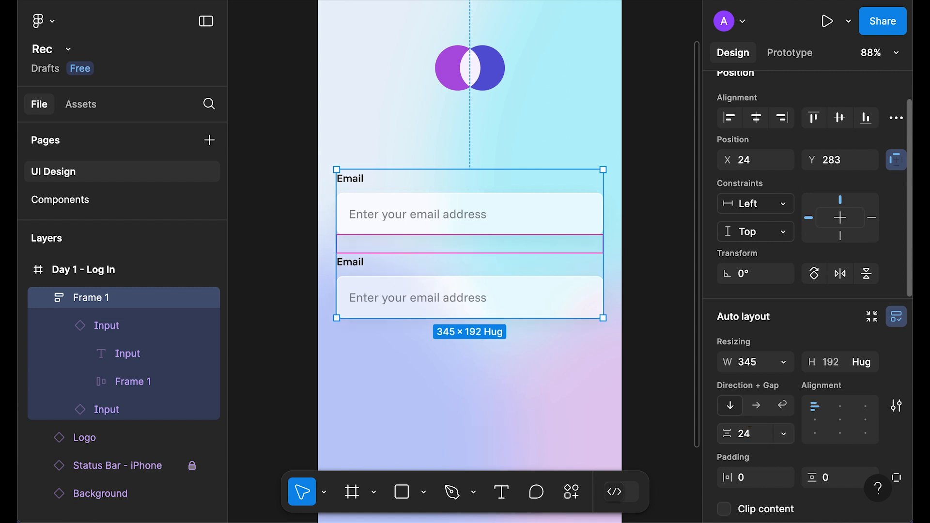
left_click(548, 299)
left_click(675, 247)
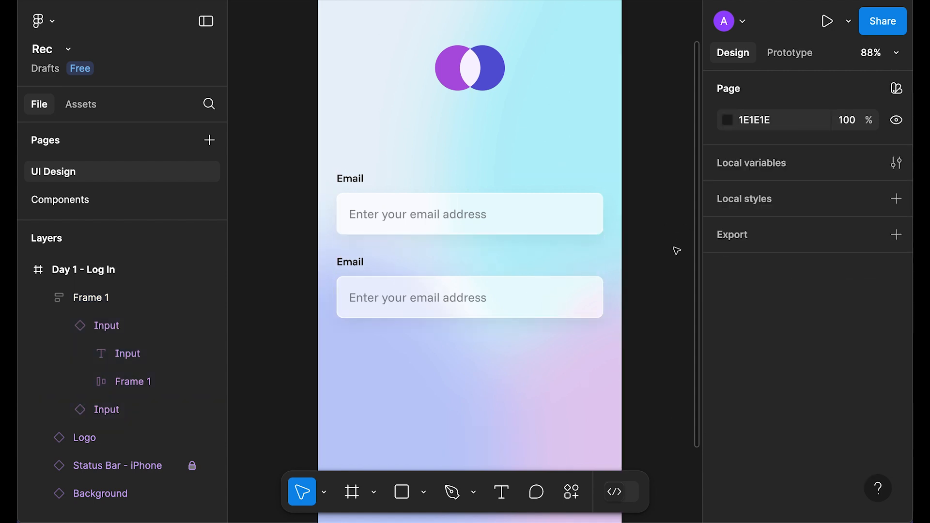
- Switch the lower Email input instance to the Active variant
scroll(561, 267, "down", 2)
left_click(561, 267)
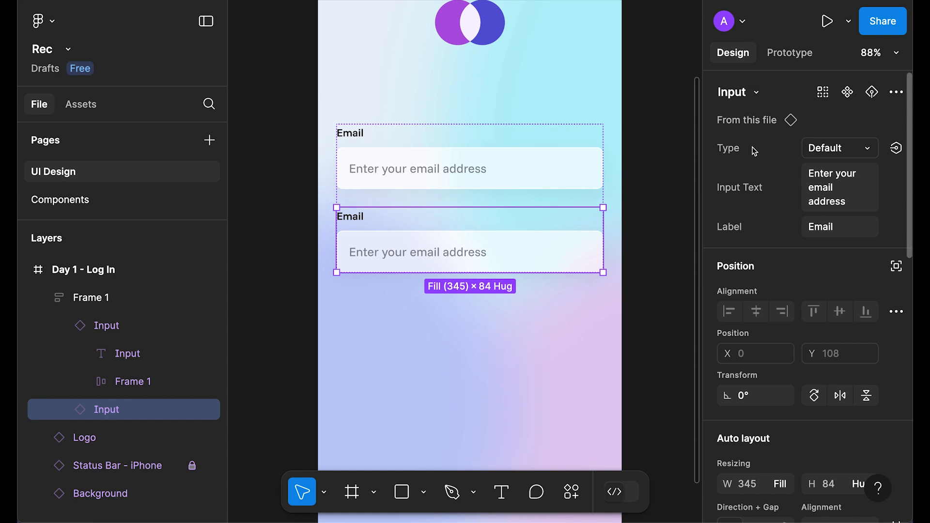
left_click(857, 148)
left_click(764, 176)
left_click(664, 228)
- Change the label of the active input to "Password"
scroll(339, 266, "up", 2)
double_click(348, 265)
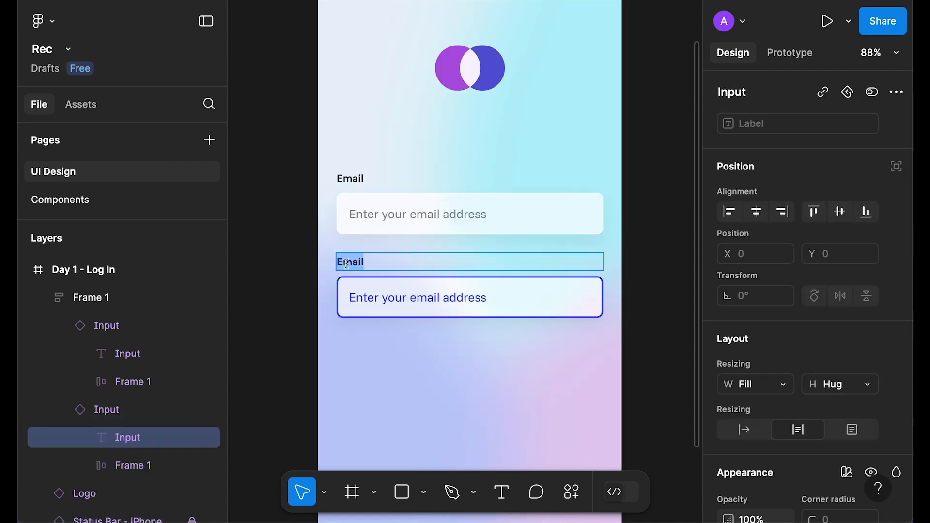
type("Password")
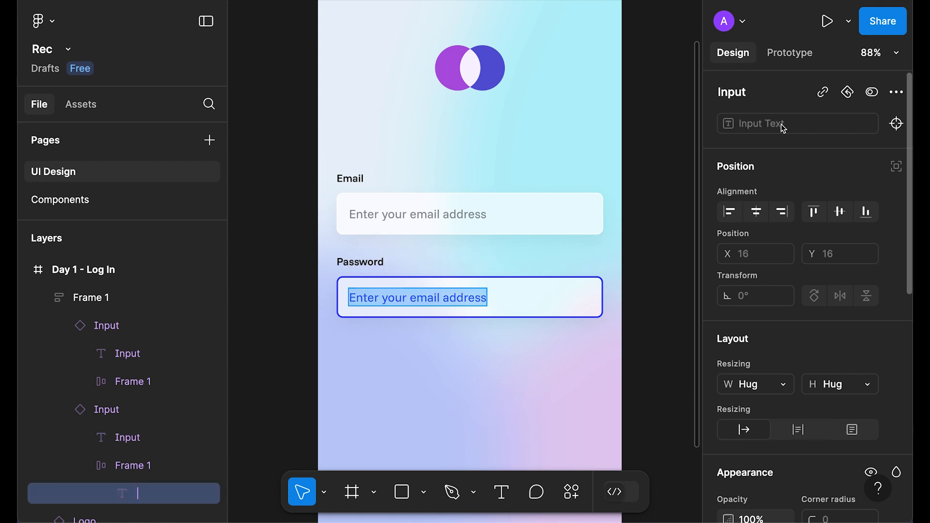
left_click(667, 302)
left_click(667, 304)
- Replace the Password input's placeholder text with the cursor character "|" through its Input Text property
left_click(415, 297)
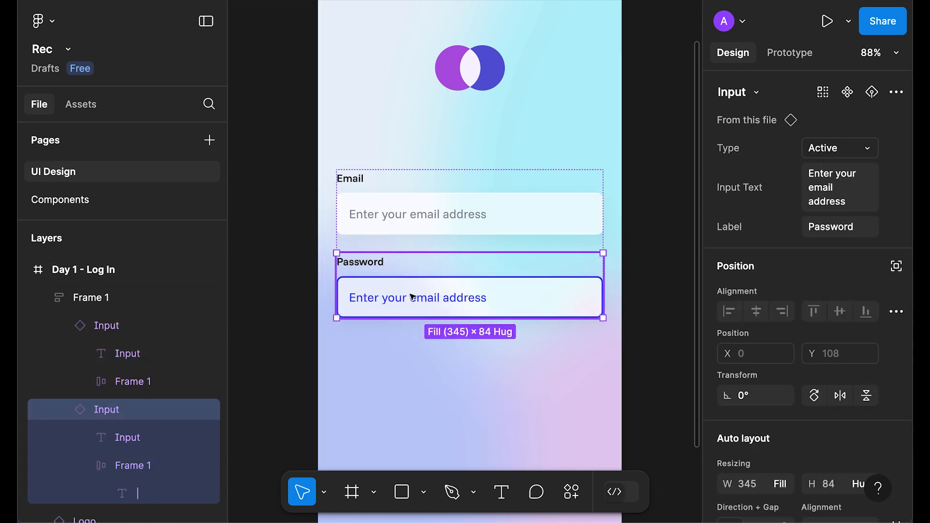
left_click(843, 197)
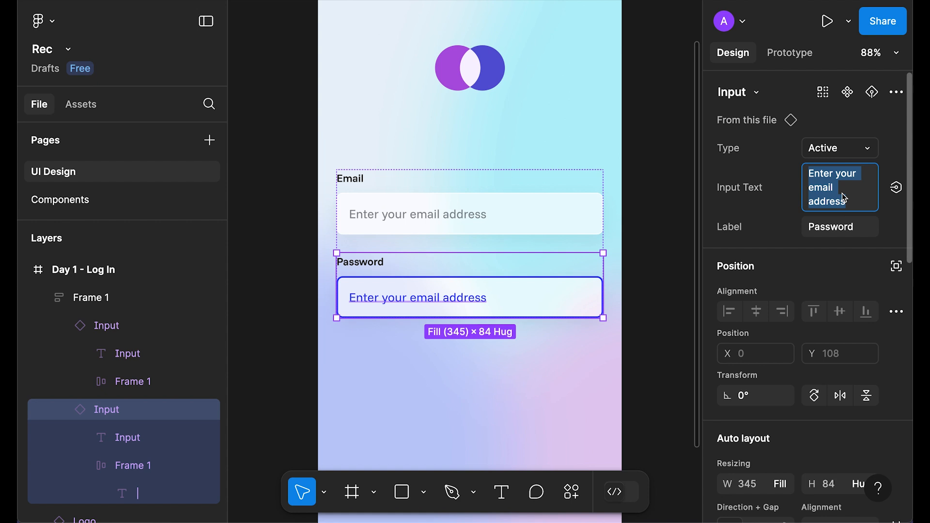
key("BackSpace")
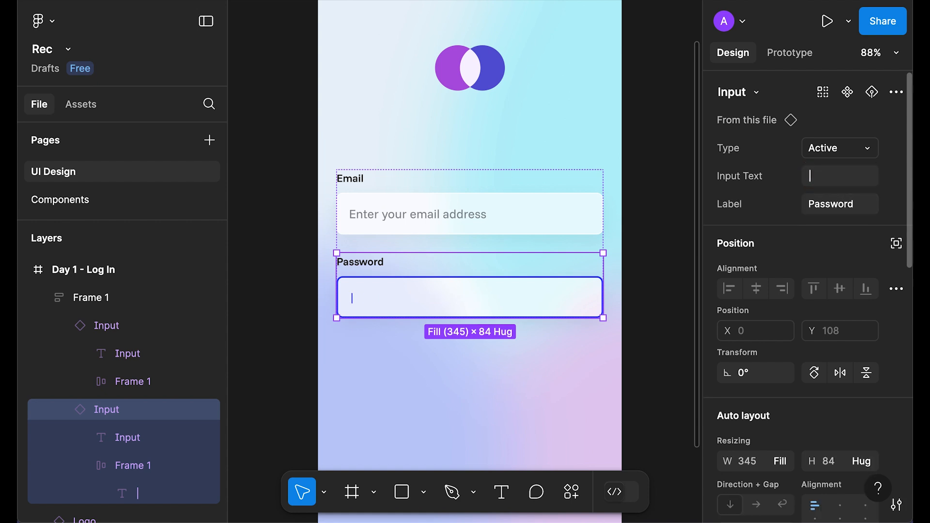
left_click(640, 274)
left_click(436, 301)
left_click(818, 213)
left_click(822, 179)
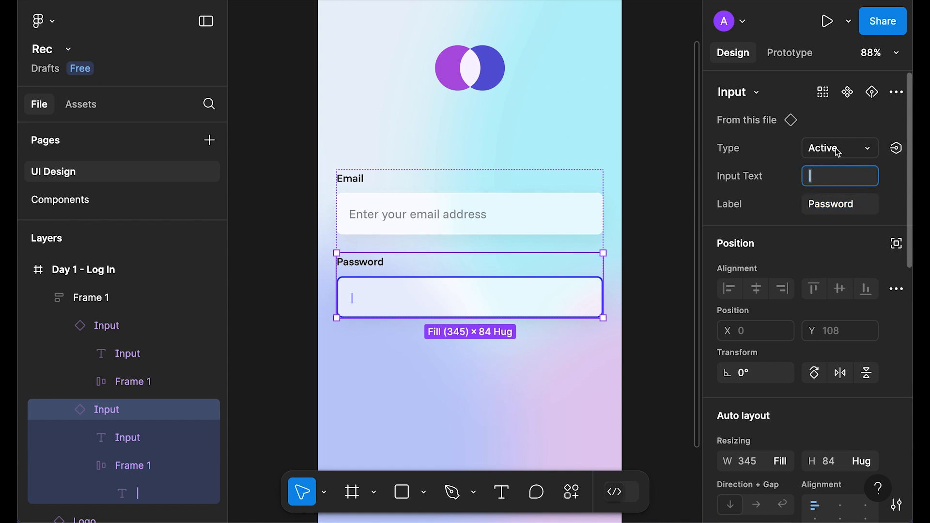
left_click(656, 231)
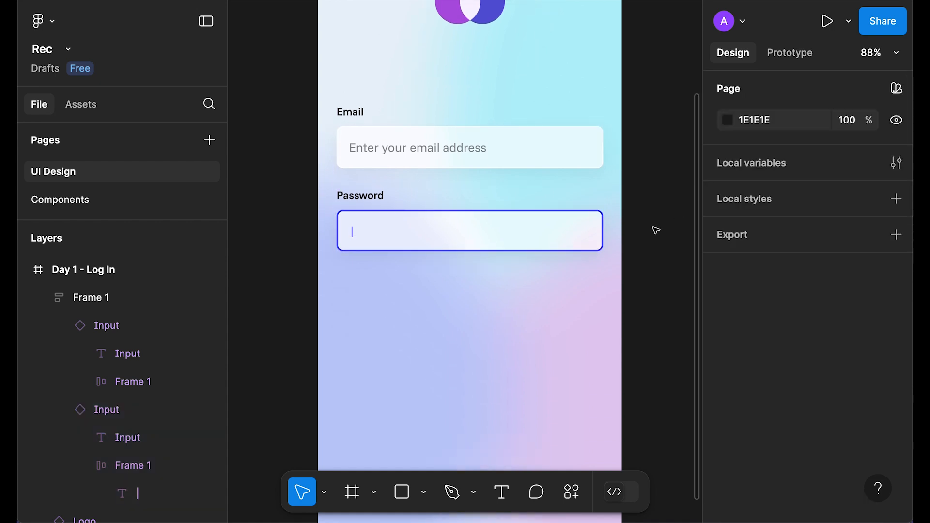
- In the Input main component, recolor the drop shadow of the Active variant's field frame with the stroke blue 303BFE
scroll(630, 228, "down", 2)
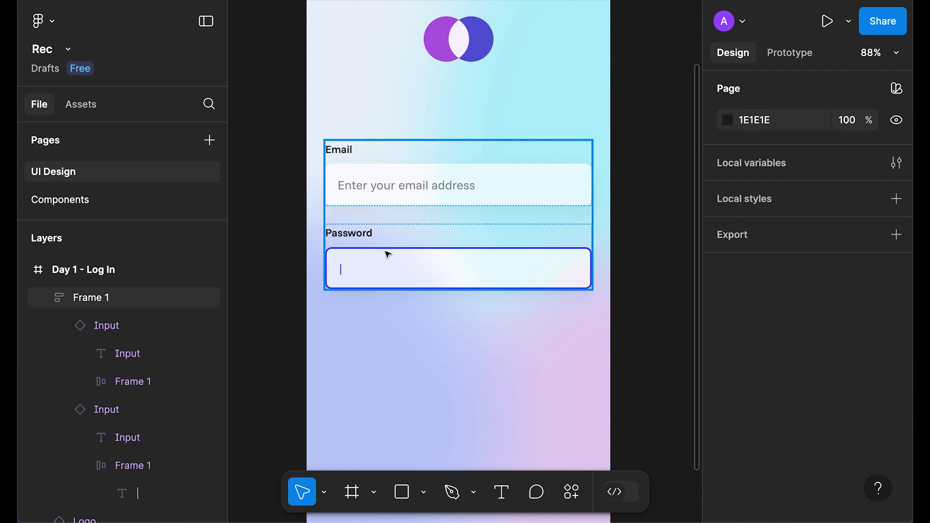
left_click(486, 262)
left_click(791, 120)
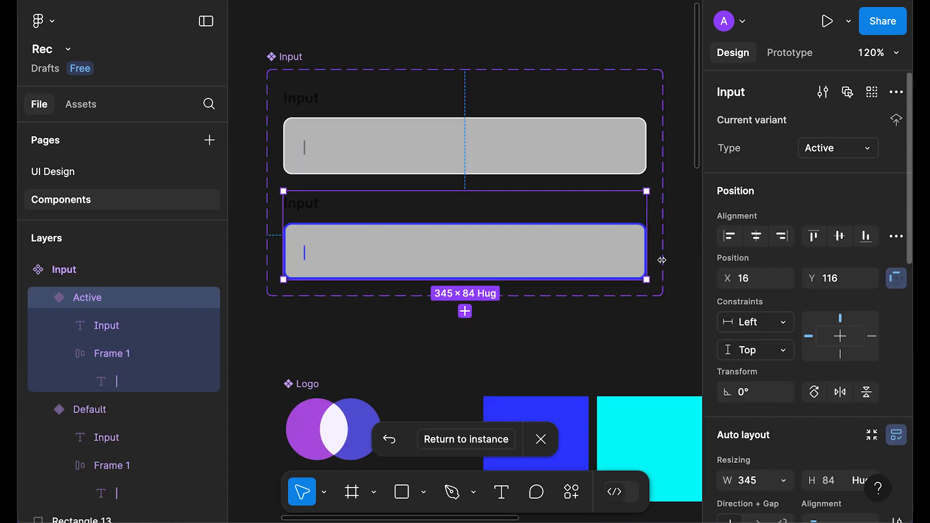
scroll(821, 309, "down", 5)
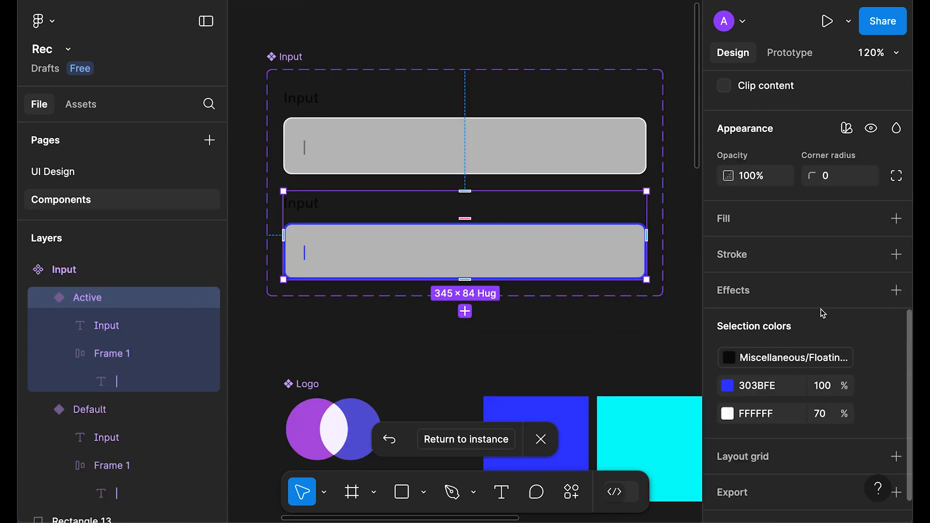
left_click(564, 251)
scroll(808, 271, "down", 3)
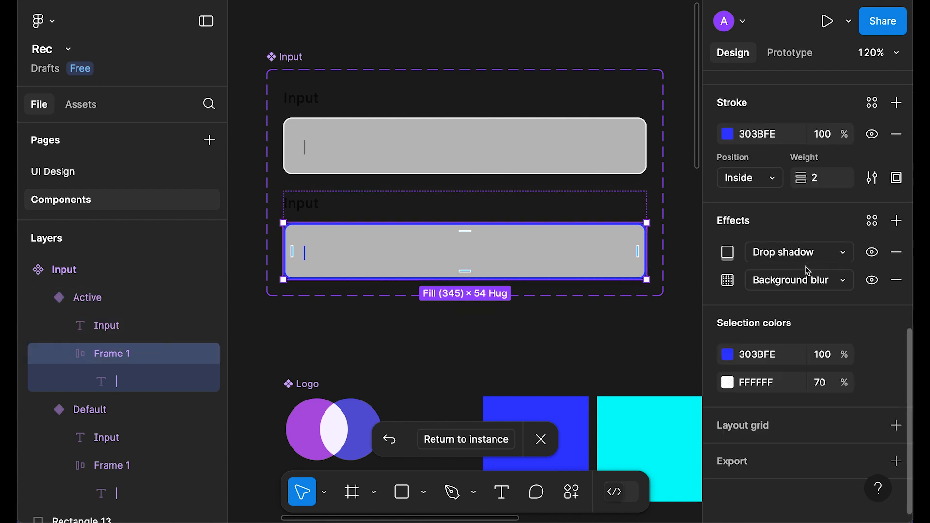
left_click(728, 252)
left_click(579, 411)
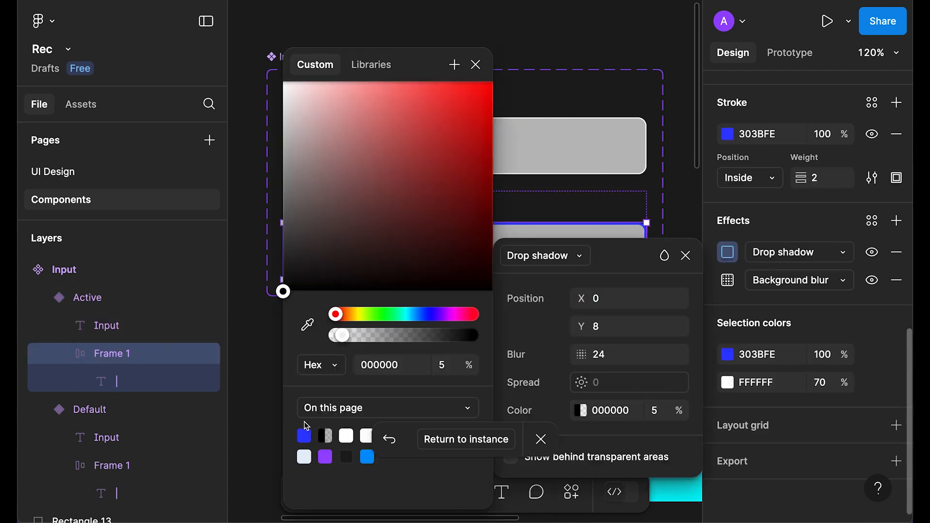
left_click(304, 436)
key("Escape")
- Set the opacity of the Active field's drop shadow color to 10%
left_click(655, 410)
type("10")
key("Return")
left_click(685, 256)
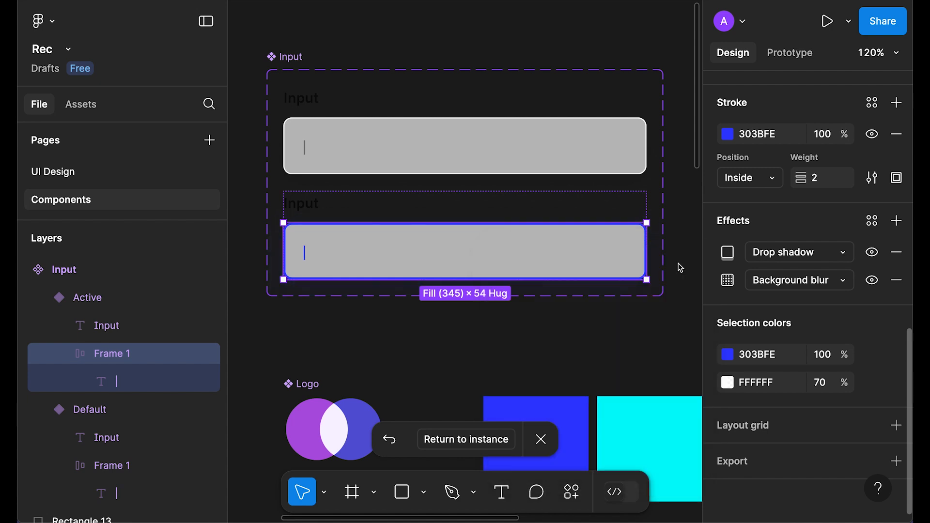
- Return to the Password instance on the UI Design page and examine its updated shadow in the log-in screen
left_click(455, 443)
scroll(632, 281, "down", 5)
left_click(585, 247)
scroll(585, 247, "up", 3)
scroll(606, 240, "up", 2)
scroll(615, 255, "down", 1)
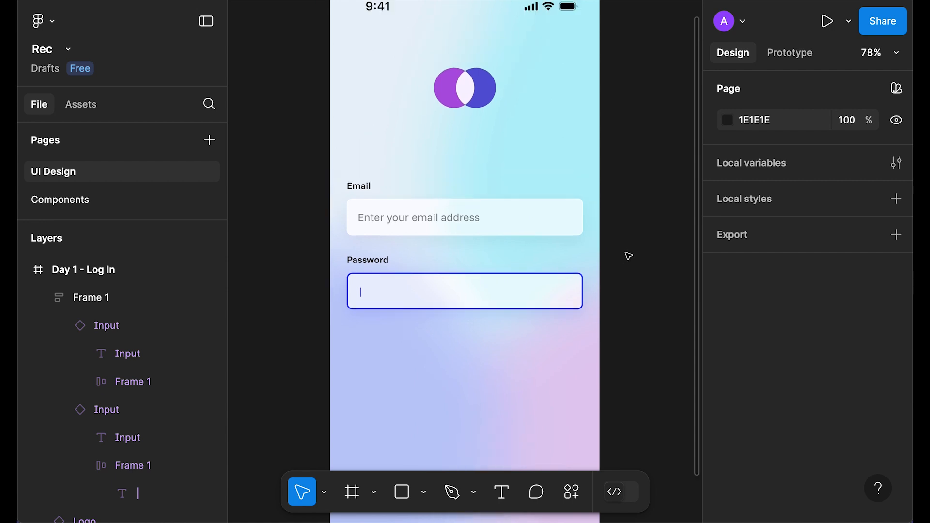
scroll(485, 291, "down", 3)
scroll(544, 267, "up", 5)
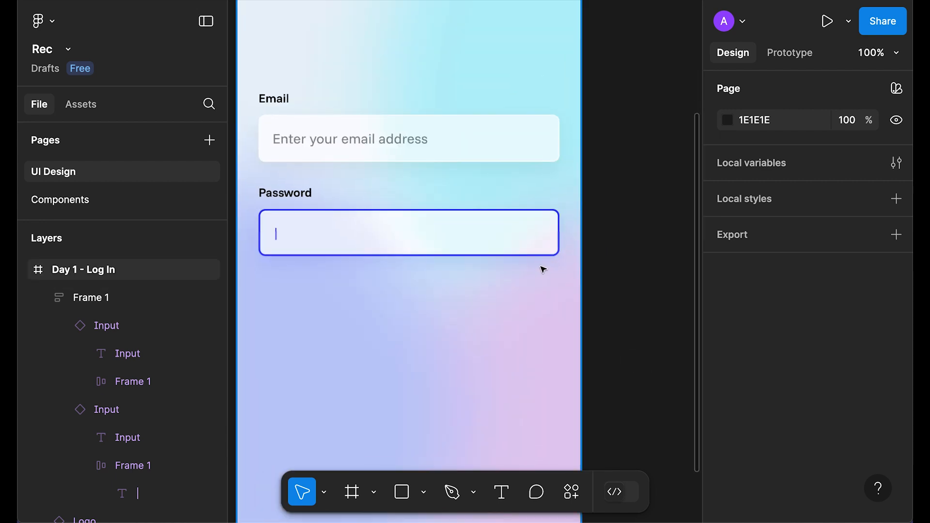
scroll(521, 289, "up", 2)
- On the Input component set, create a boolean property named "Trailing Icon" with its value set to False
left_click(520, 290)
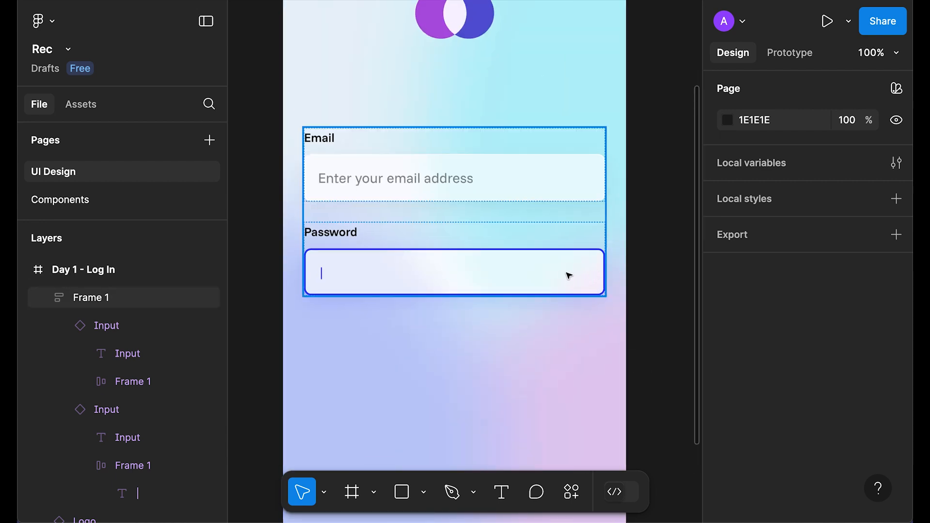
left_click(573, 276)
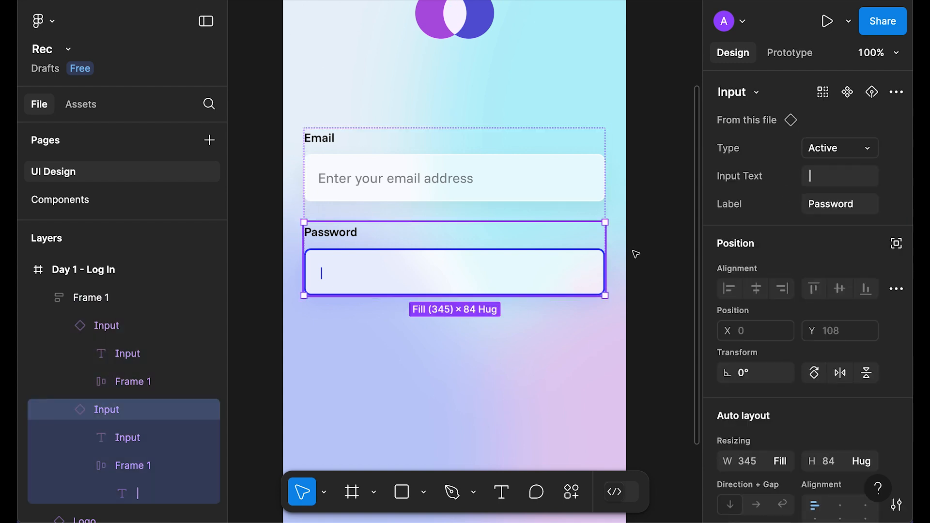
left_click(776, 123)
left_click(600, 379)
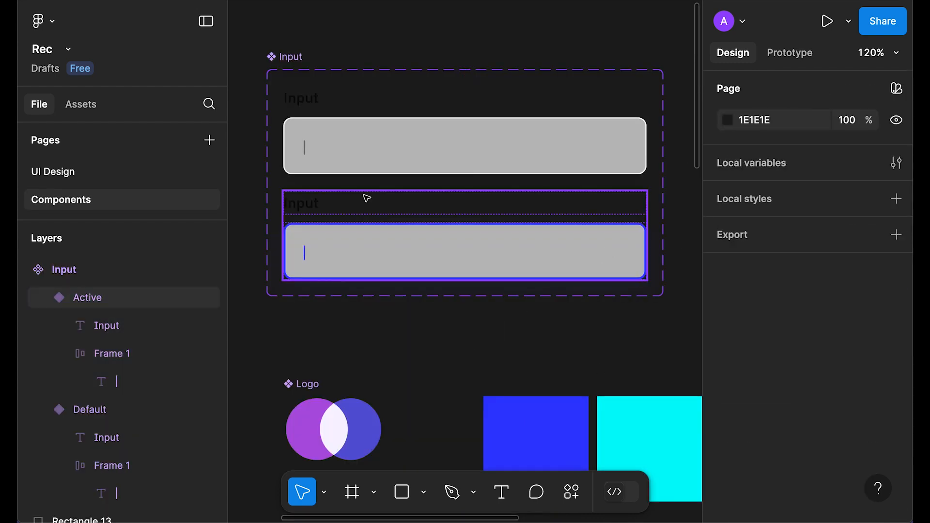
left_click(295, 59)
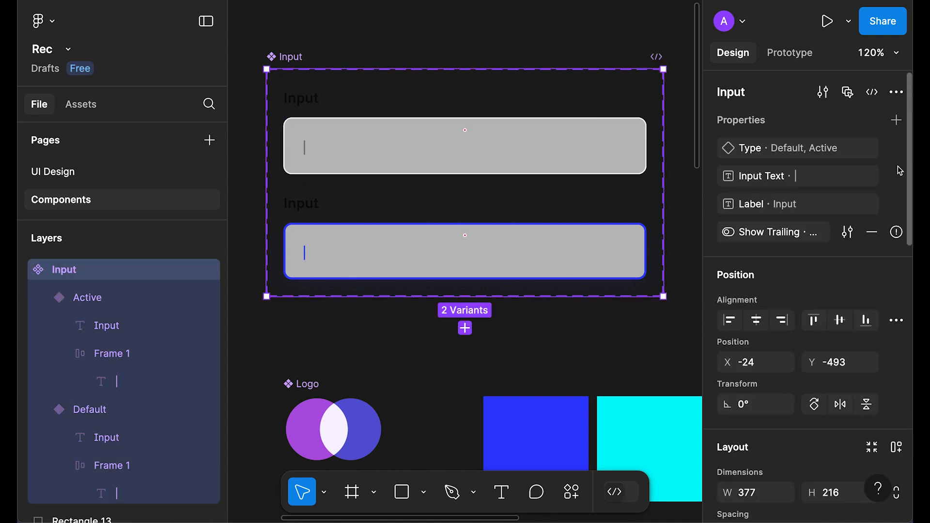
left_click(897, 120)
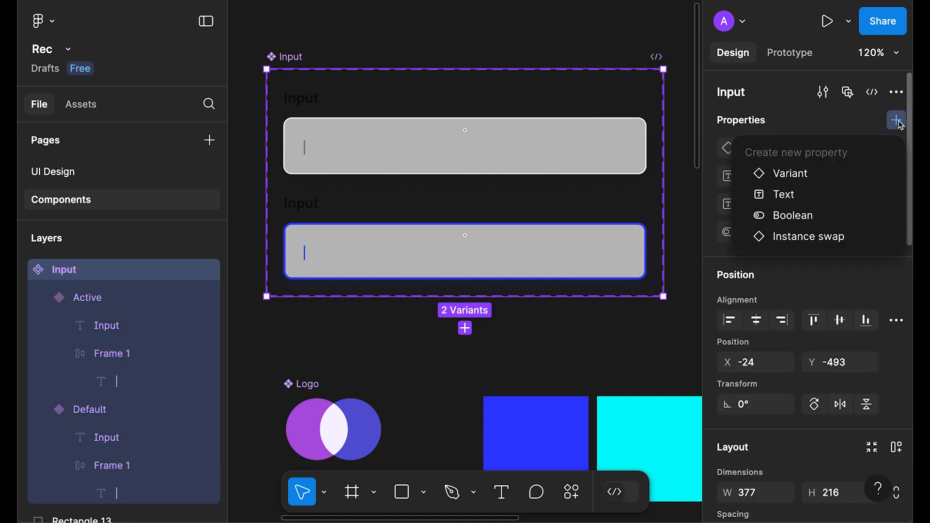
left_click(791, 216)
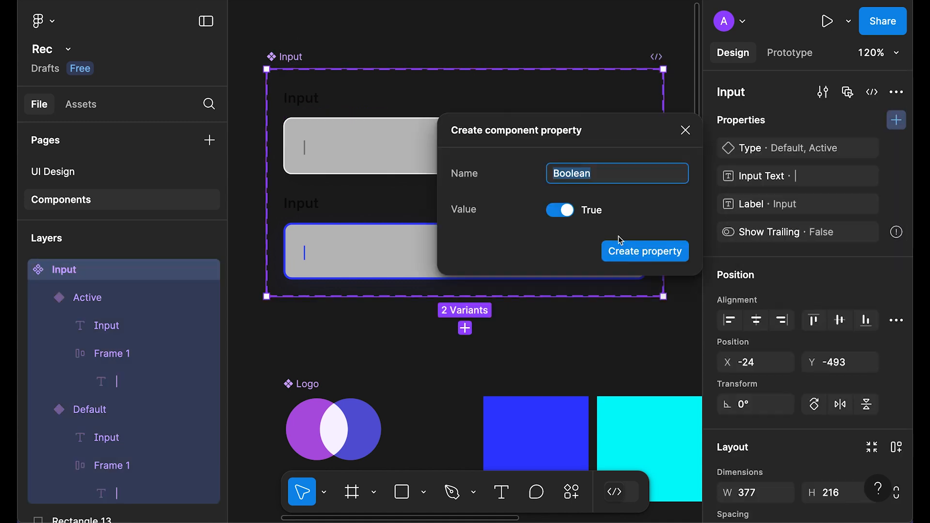
type("Trailing Icon")
left_click(563, 210)
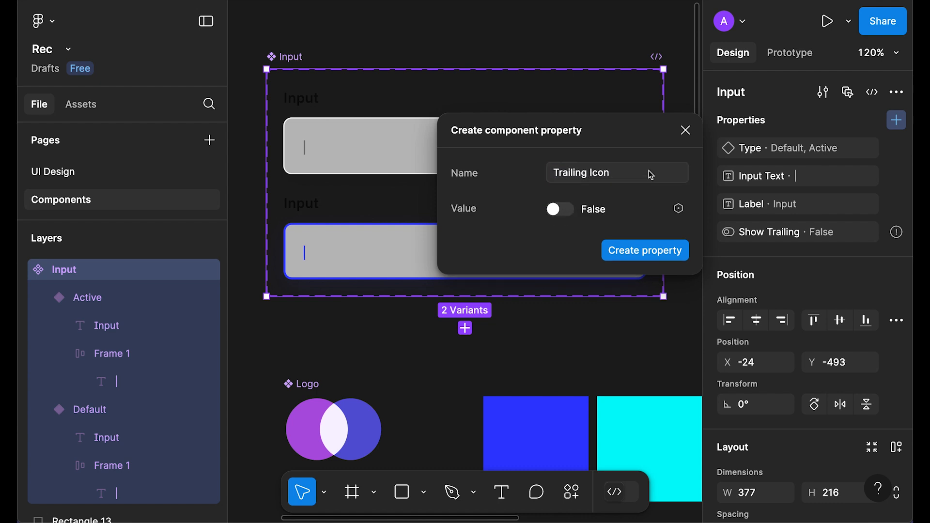
- Insert the Eye off icon from the asset libraries into the Active variant's field and set its size to 20
left_click(685, 131)
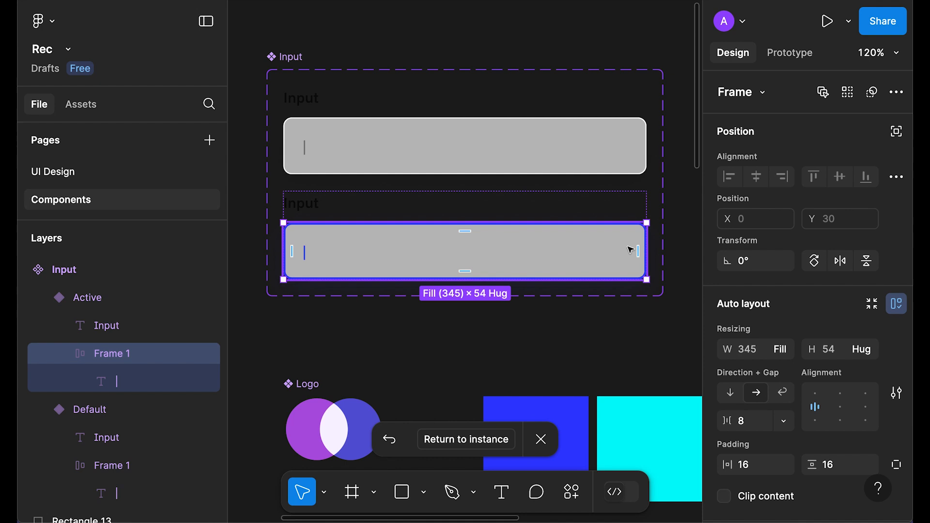
left_click(81, 104)
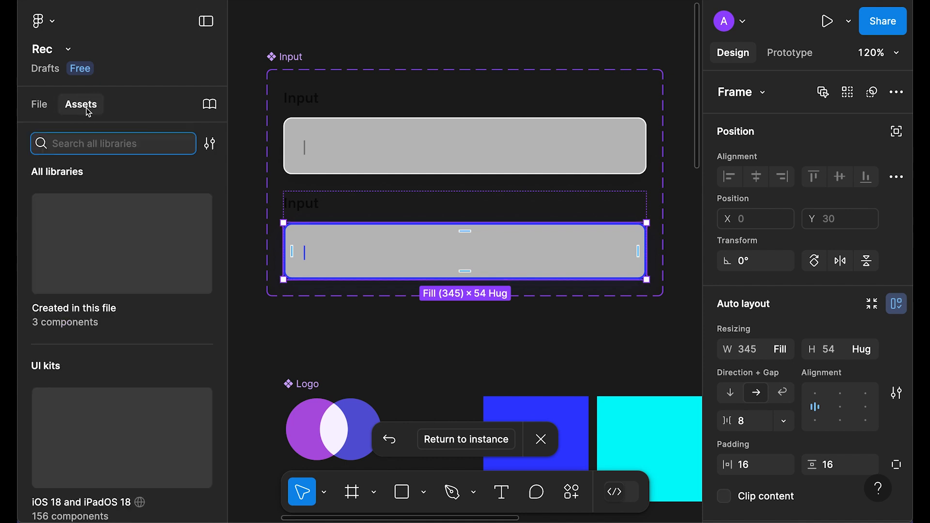
left_click(68, 145)
type("eye")
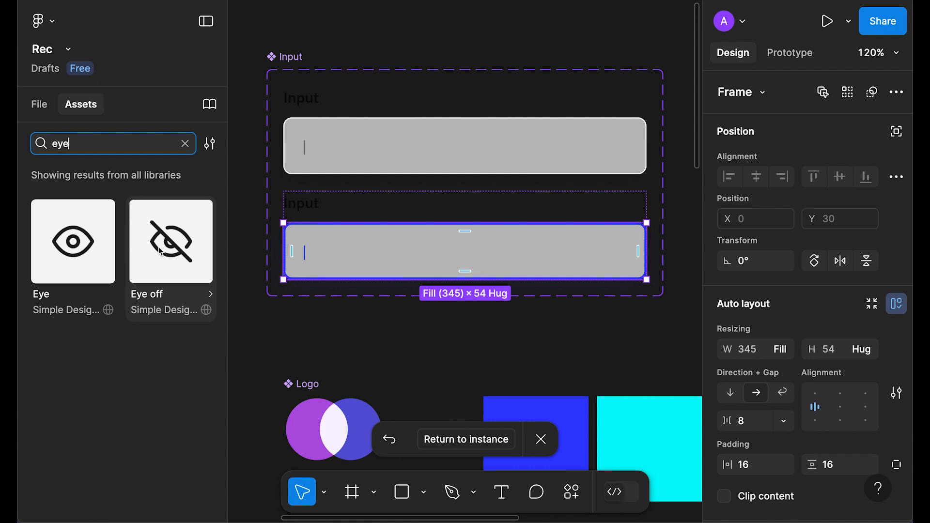
left_click_drag(162, 251, 362, 267)
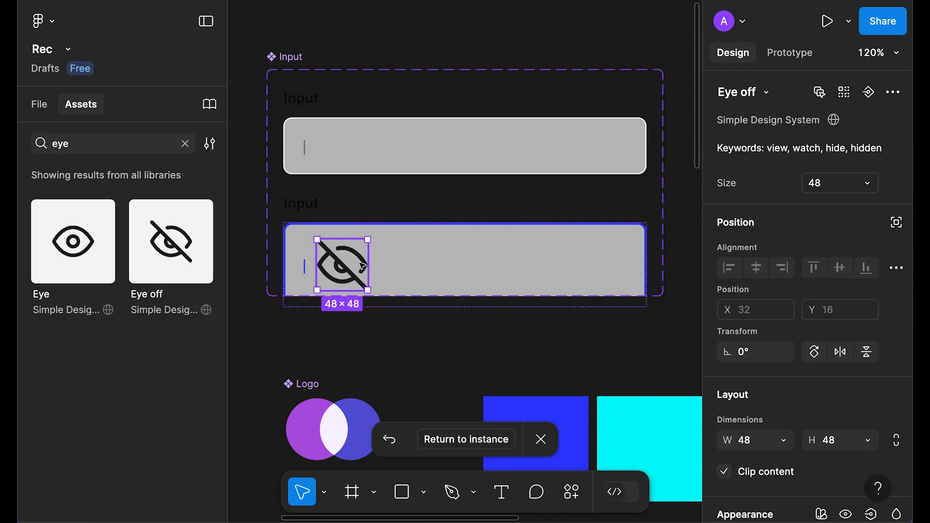
left_click(865, 188)
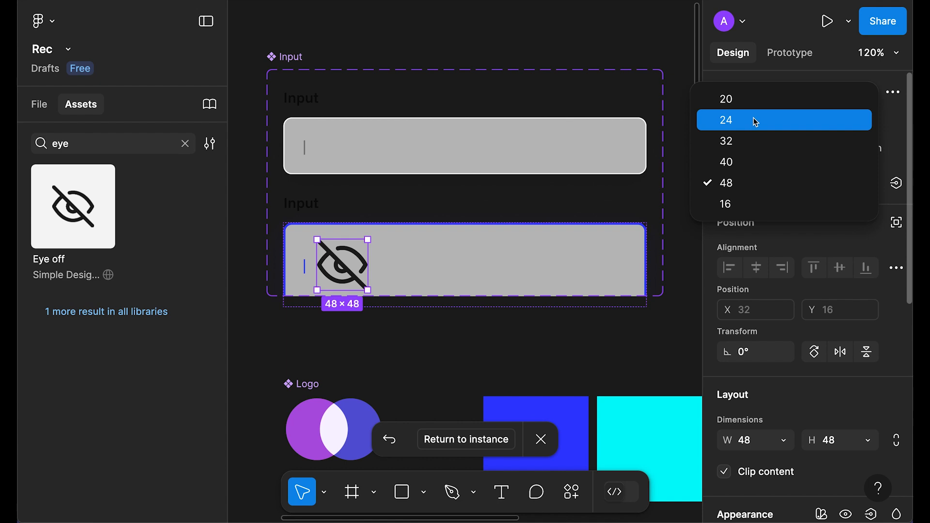
left_click(754, 99)
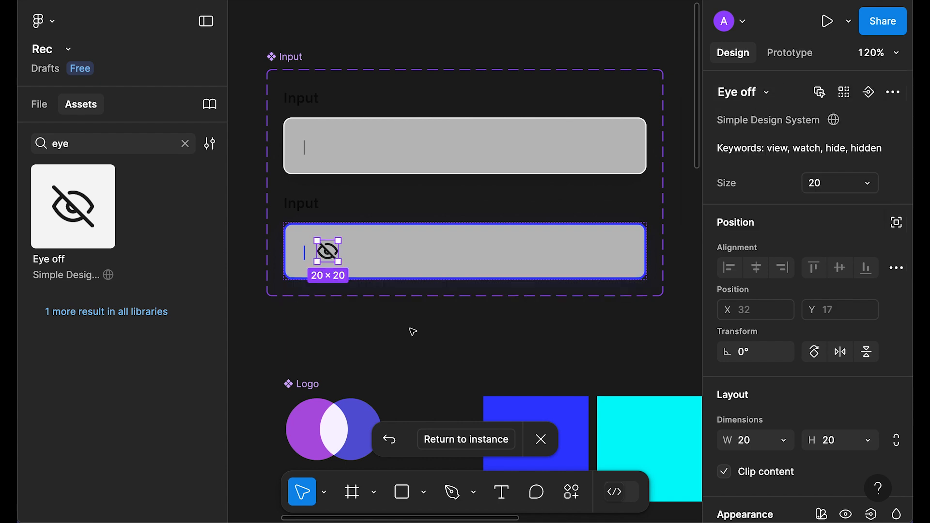
- Recolour the Eye off icon with a pale grey library colour
scroll(824, 363, "down", 8)
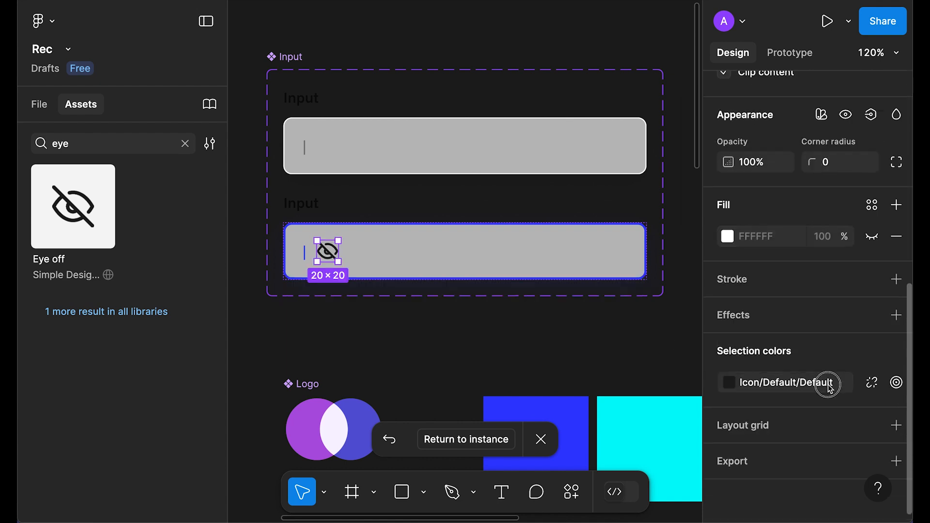
left_click(826, 383)
scroll(652, 342, "down", 6)
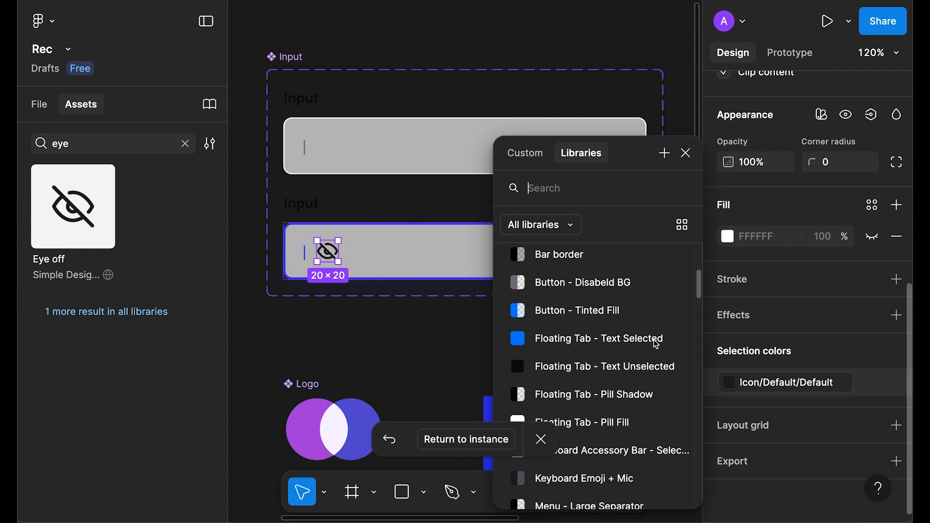
left_click(648, 356)
left_click(344, 334)
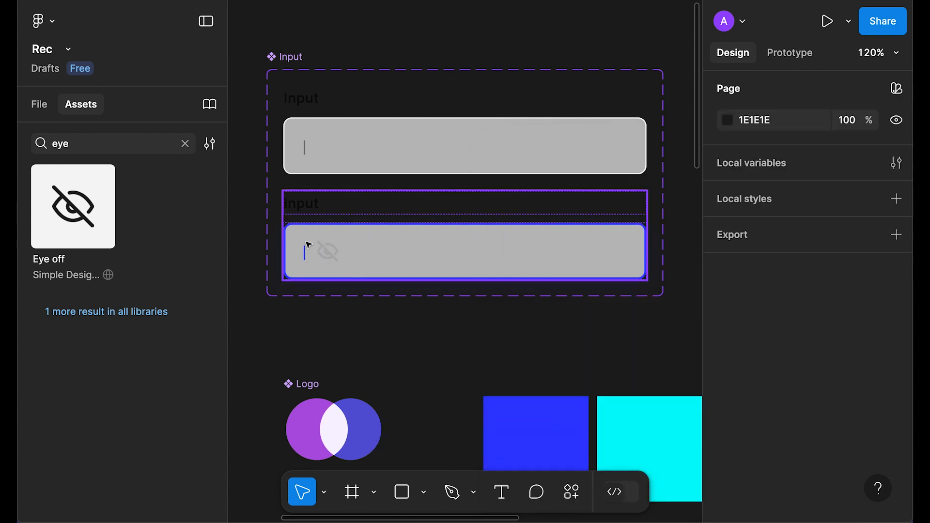
- Set the width of the Active field's cursor text to fill the container, pushing the icon to the field's right end
double_click(306, 255)
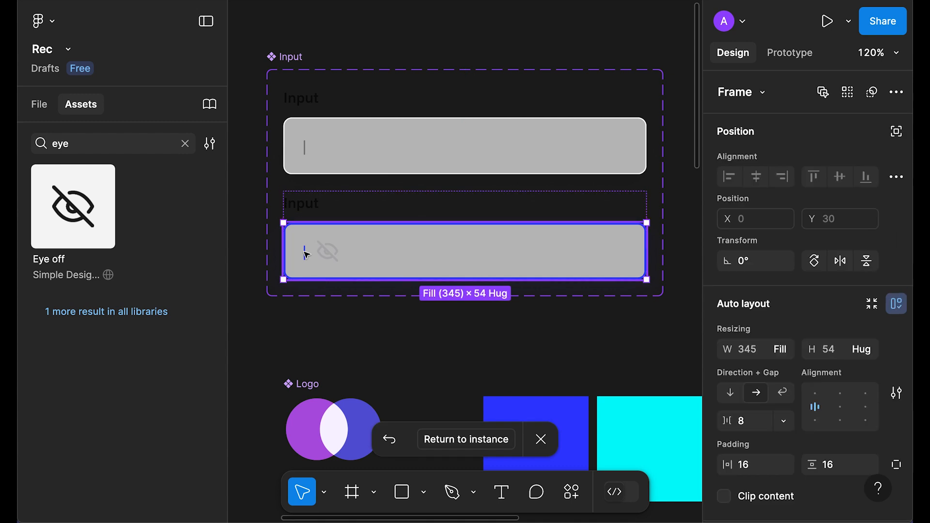
left_click(307, 255)
scroll(788, 313, "down", 5)
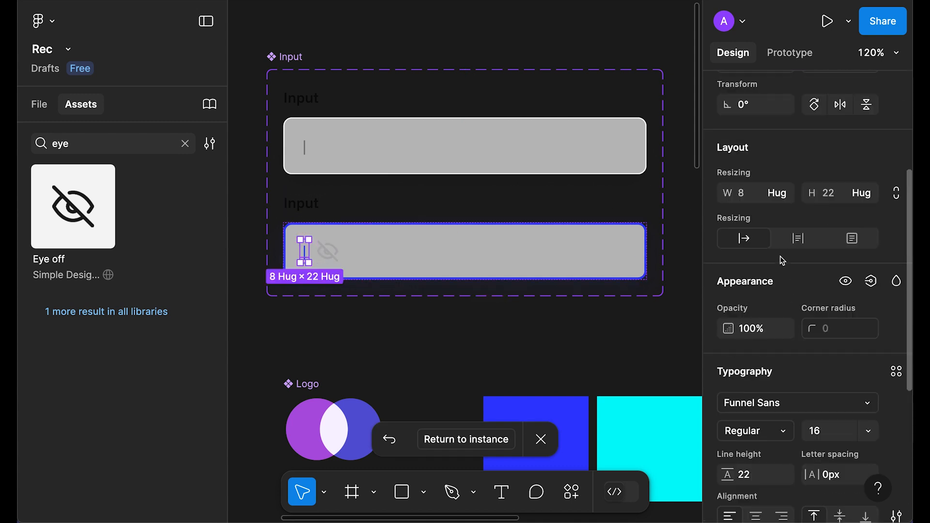
left_click(777, 193)
left_click(790, 214)
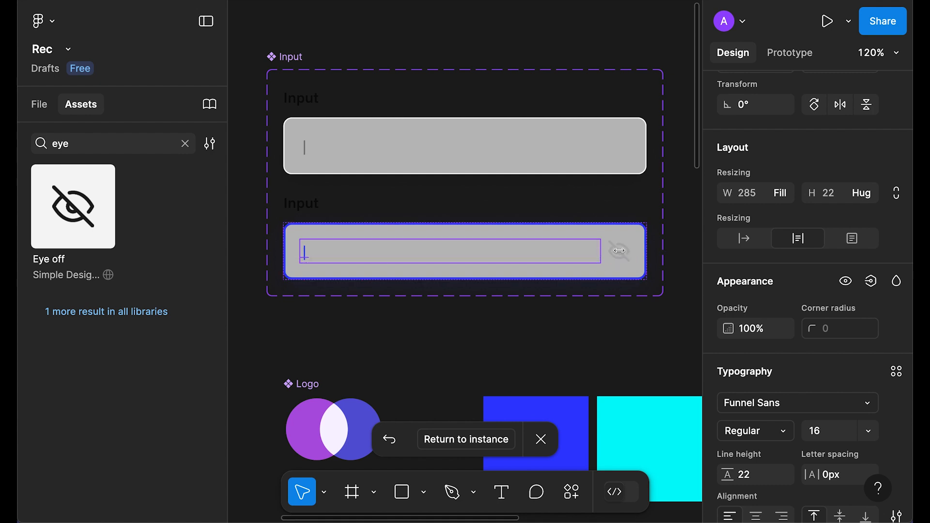
- Set the gap between the text and icon in the Active field's frame to 16
left_click(530, 321)
left_click(574, 269)
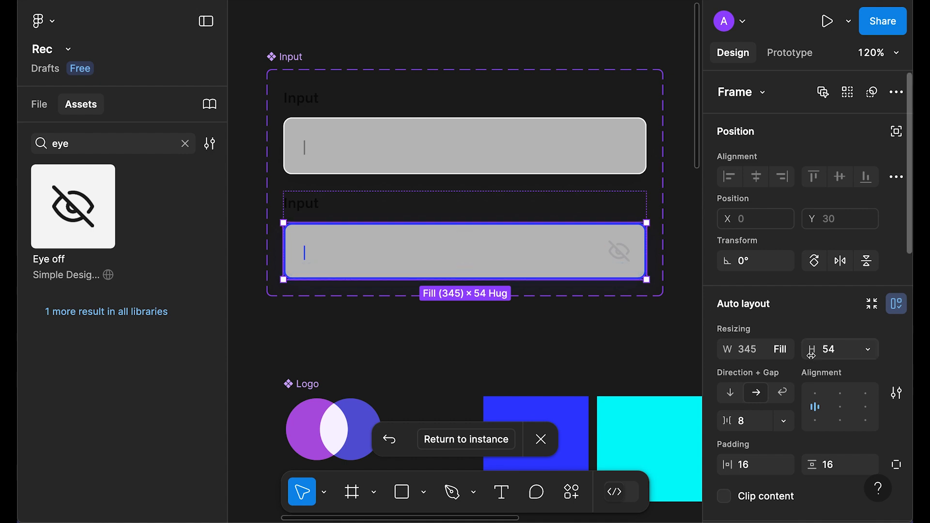
scroll(775, 378, "down", 1)
left_click(754, 409)
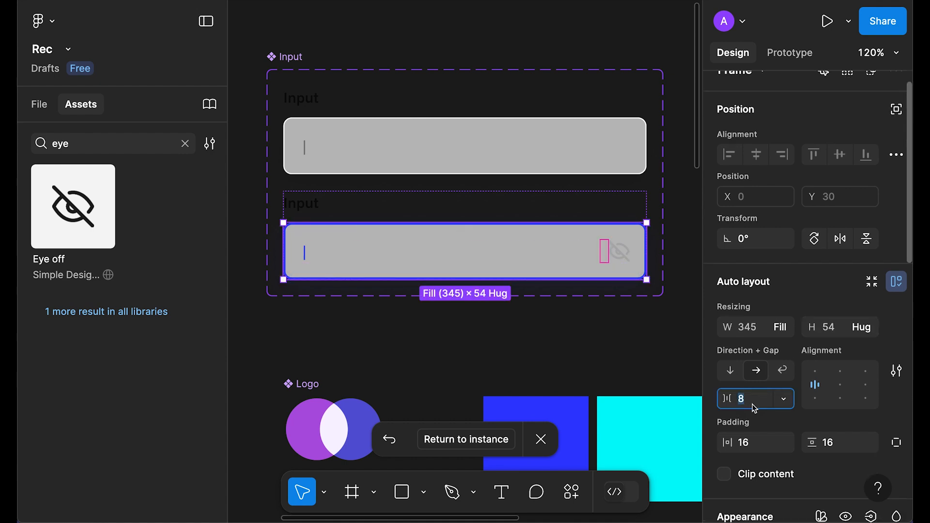
type("16")
key("Return")
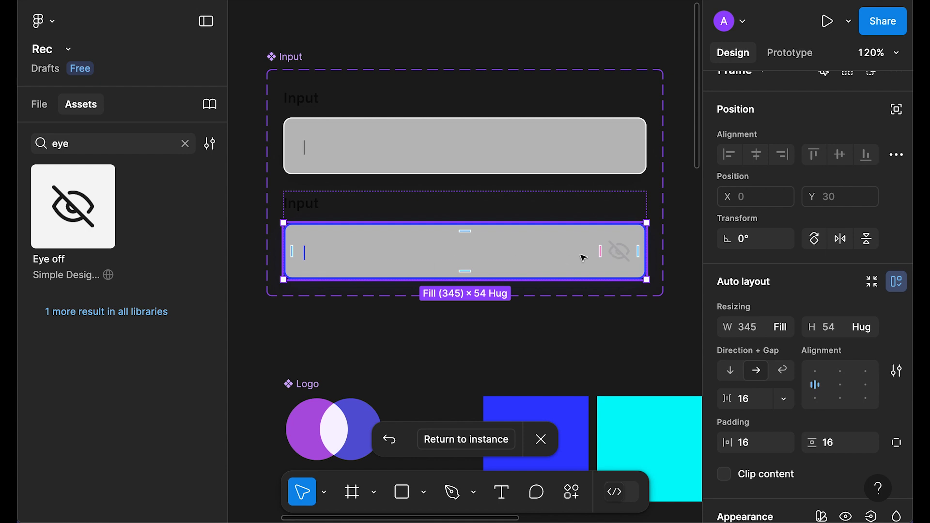
- Return from the Active variant's main component to its instance on the log-in screen
left_click(518, 372)
left_click(437, 269)
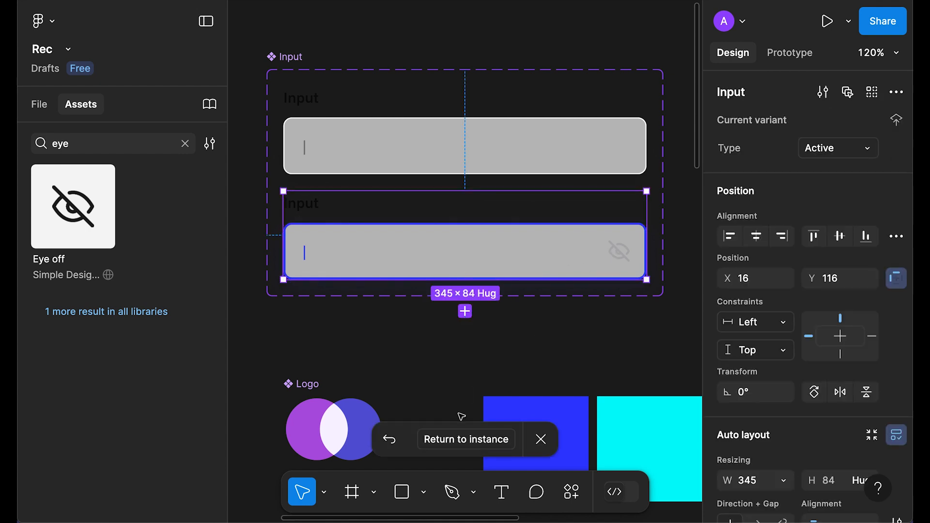
left_click(453, 442)
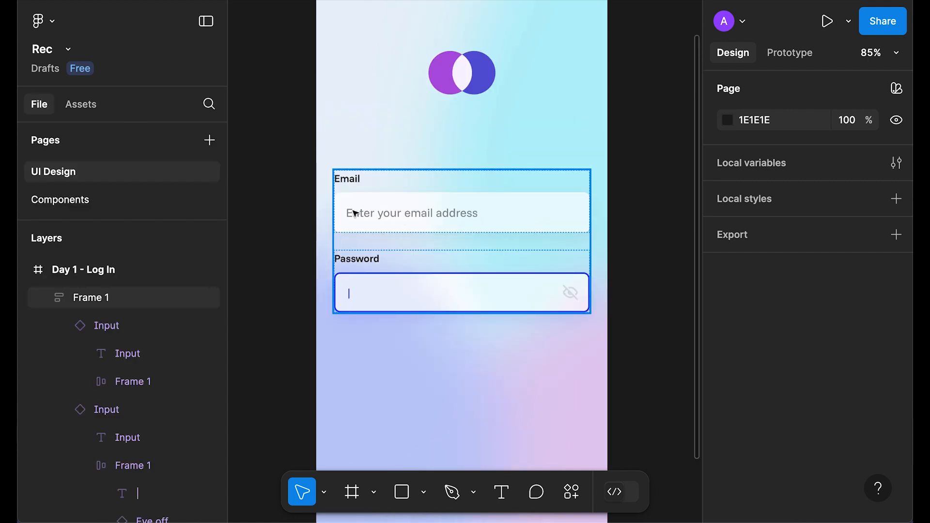
- Duplicate the Email input and place the copy below the Password input
left_click(394, 216)
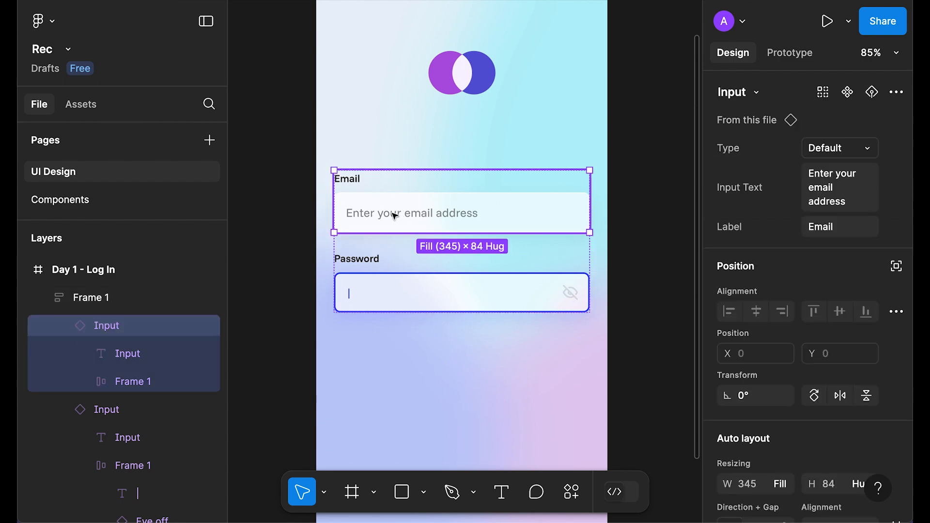
key("ctrl+d")
key("Down")
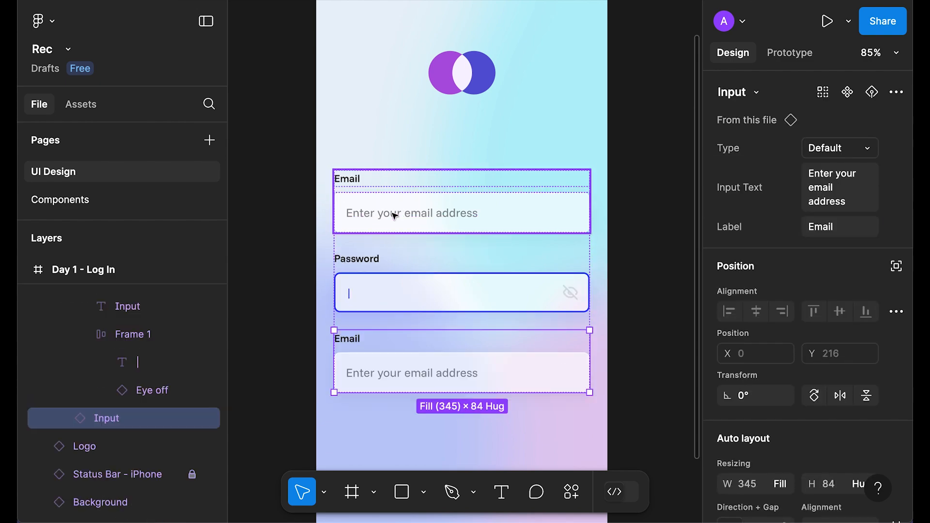
- Detach the duplicated Email input below the Password field from its component
scroll(375, 313, "down", 2)
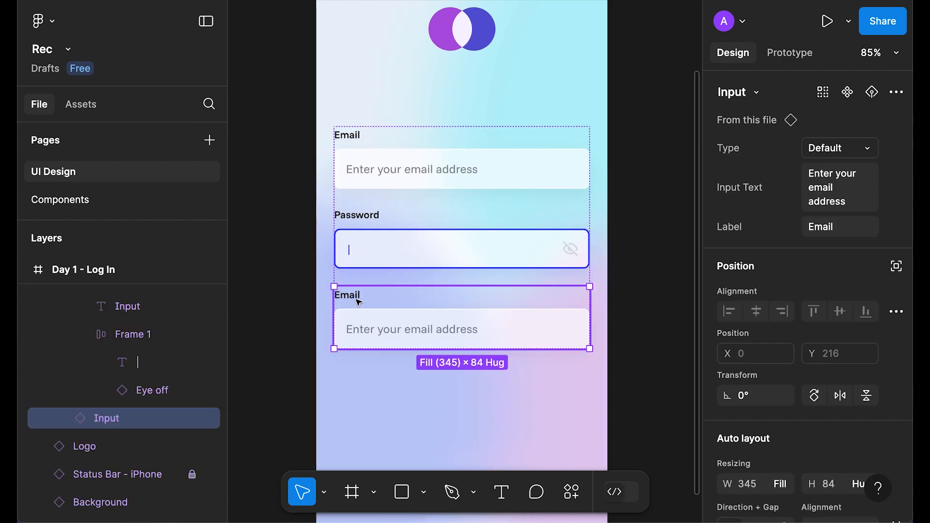
right_click(471, 326)
scroll(557, 339, "down", 5)
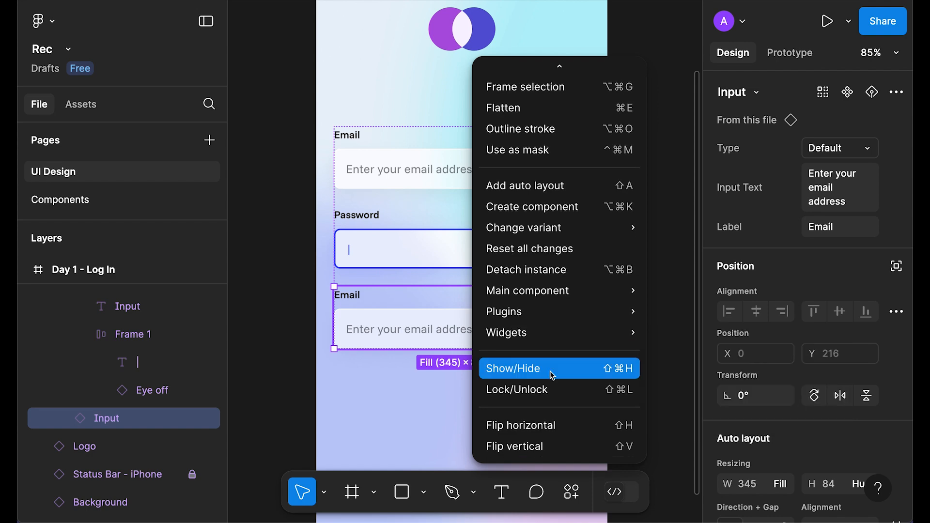
left_click(528, 274)
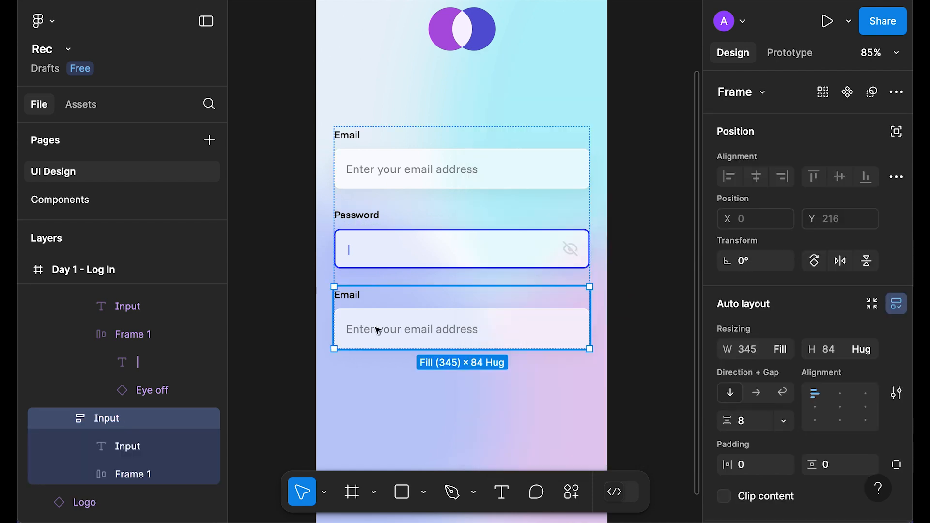
- Ungroup the detached input and delete its Email label, keeping only the field frame
double_click(352, 300)
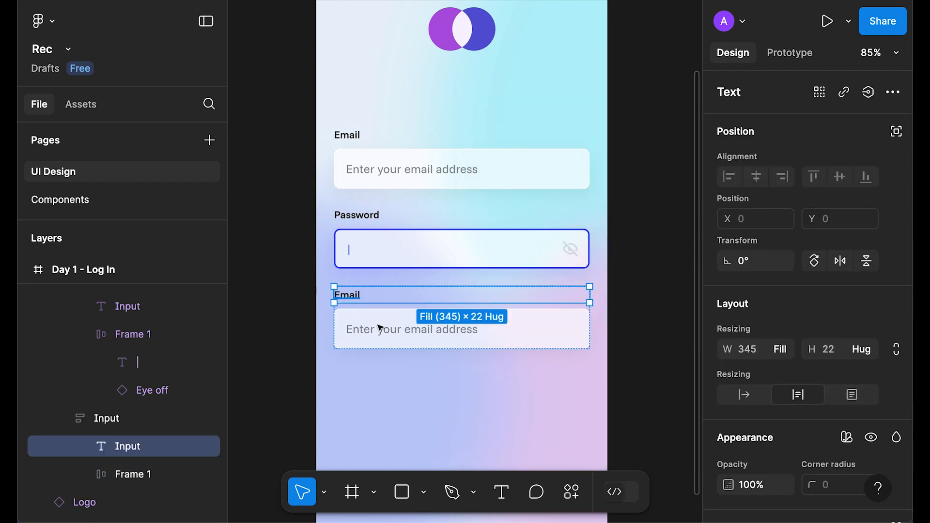
left_click(395, 336)
key("shift+Return")
key("ctrl+shift+g")
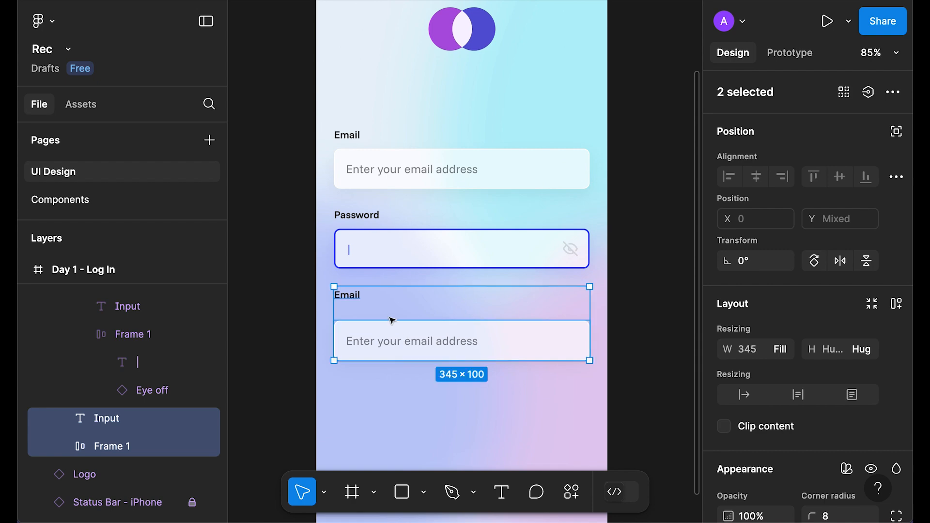
left_click(283, 306)
double_click(355, 300)
key("Delete")
- Set the remaining field frame's horizontal padding to 0 and remove its fill and stroke
double_click(355, 300)
scroll(756, 267, "down", 5)
left_click(755, 238)
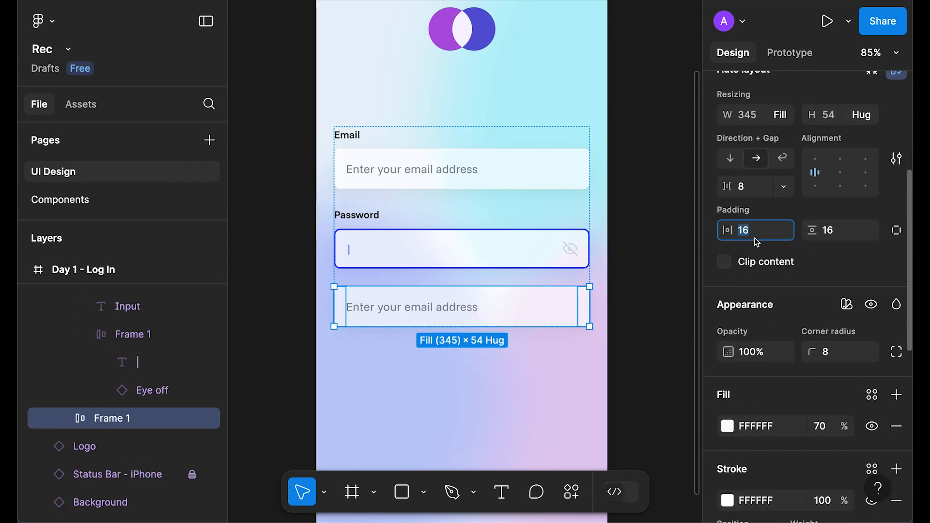
type("0")
key("Return")
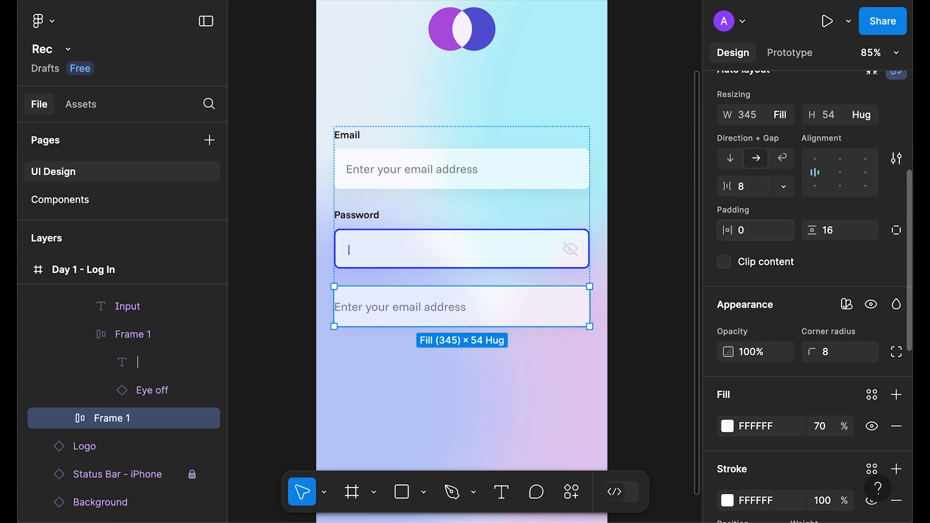
scroll(899, 276, "down", 3)
left_click(897, 273)
left_click(897, 307)
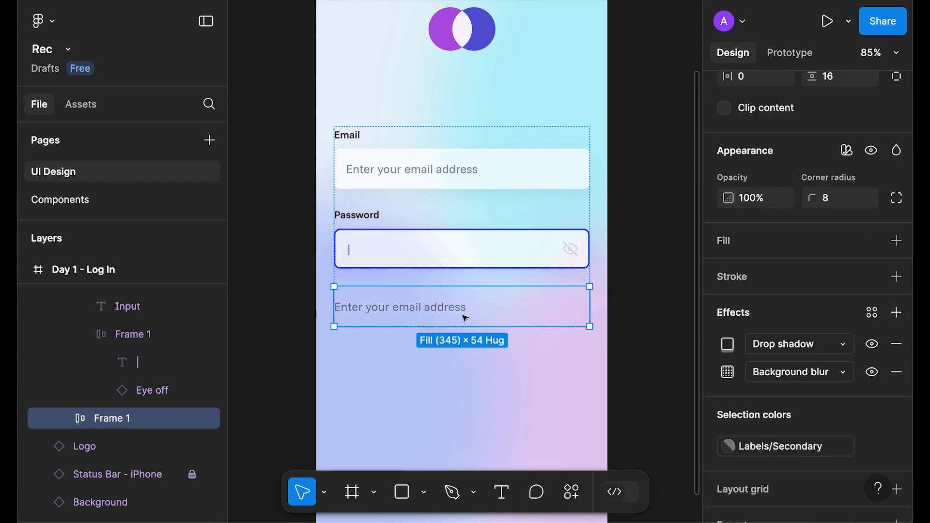
- Wrap the Password input and the plain text frame below it in an auto layout with a gap of 0
left_click(449, 255, "shift")
key("shift+a")
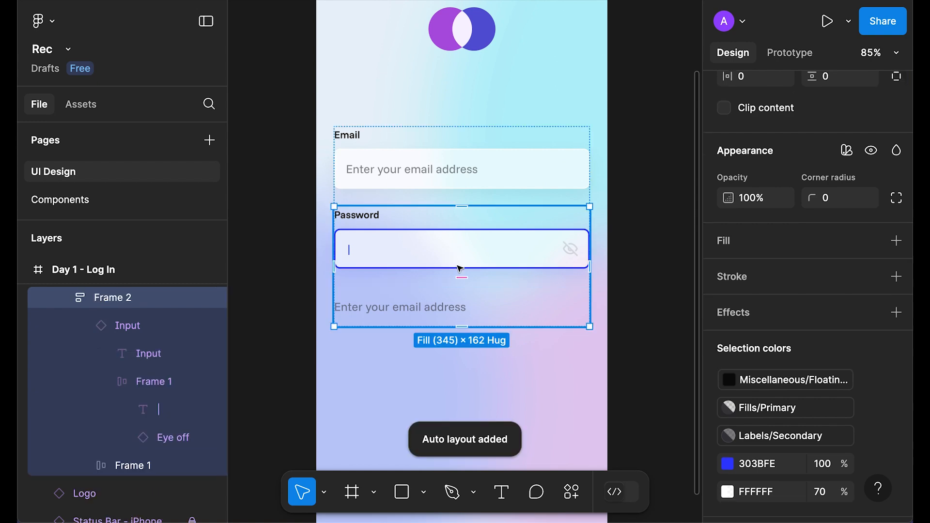
scroll(782, 264, "up", 5)
left_click(746, 363)
type("0")
key("Return")
- Set the fill of the text below the Password field to the black Floating Tab - Text Unselected library colour
left_click(405, 291, "super")
scroll(804, 338, "down", 8)
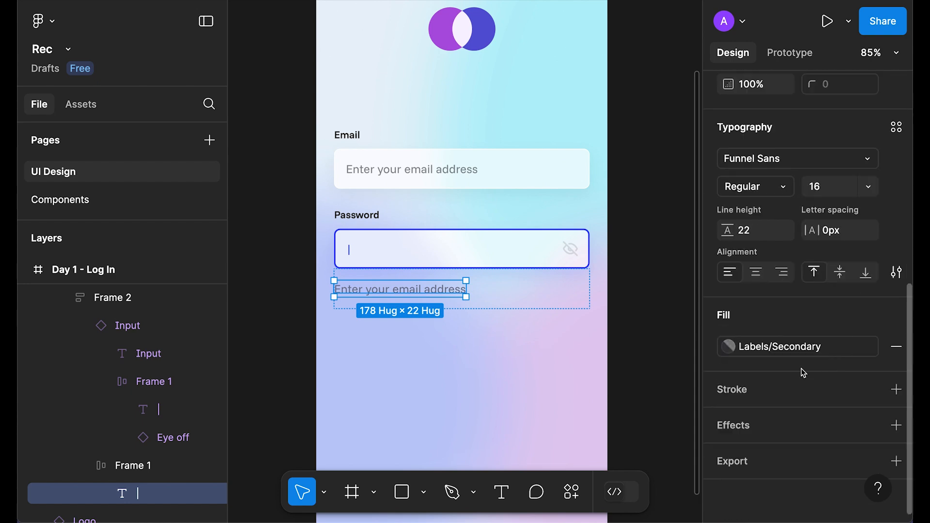
left_click(780, 348)
scroll(594, 332, "down", 10)
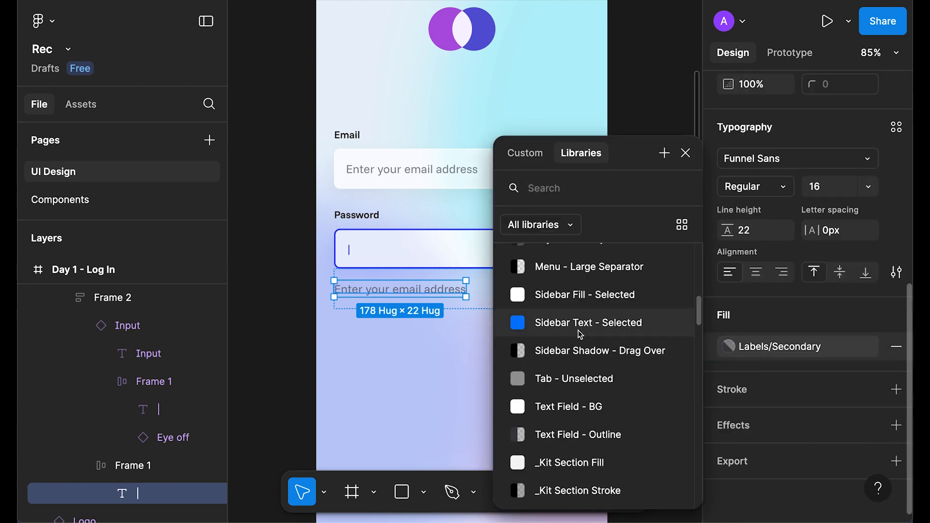
scroll(605, 337, "up", 3)
scroll(606, 336, "down", 5)
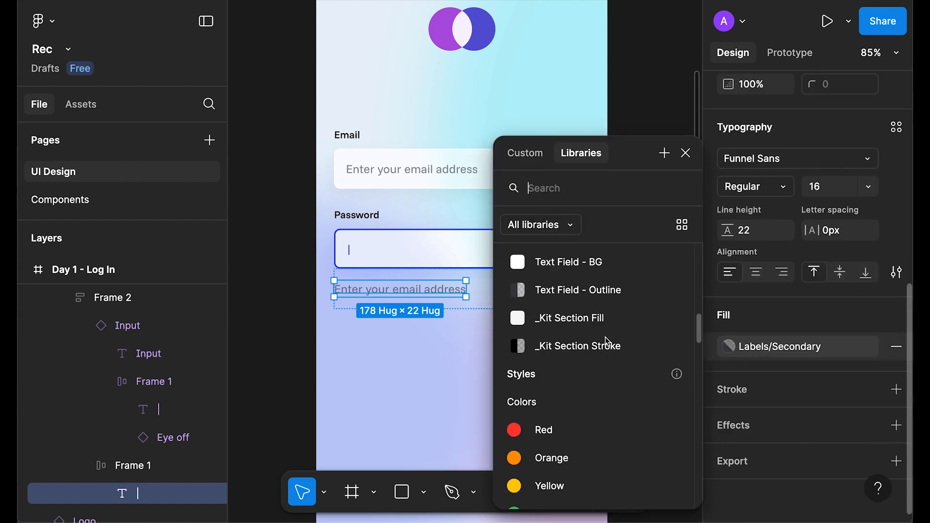
scroll(608, 339, "up", 5)
scroll(609, 342, "up", 2)
left_click(544, 359)
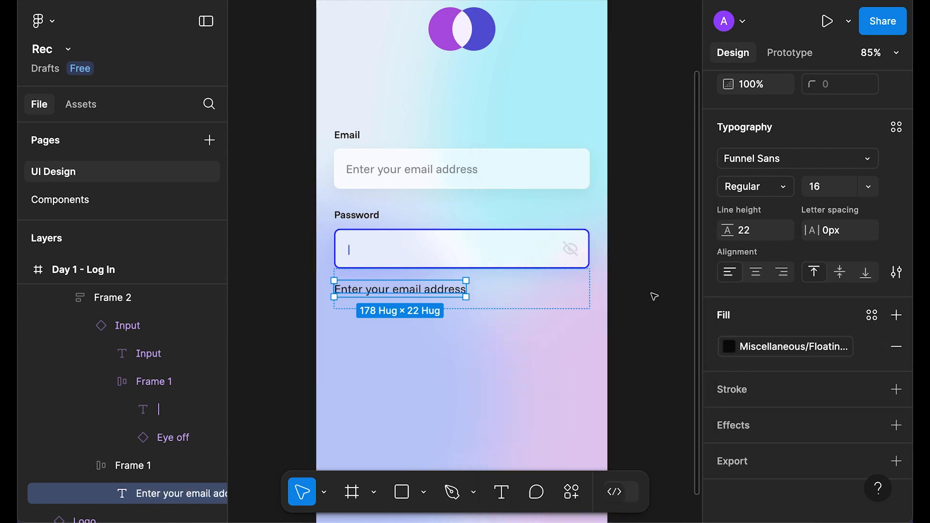
- Replace the text below the Password field with "Forgot Password?"
double_click(446, 289)
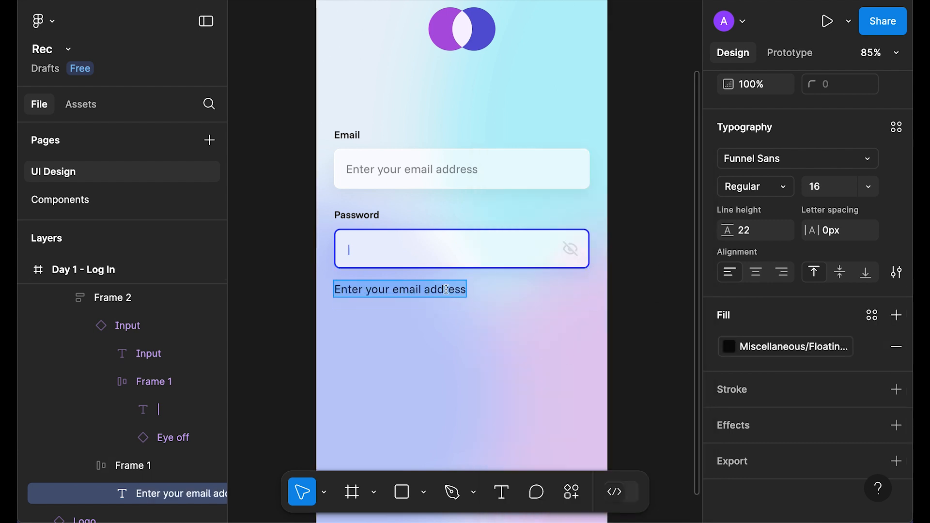
type("Forgot Password?")
key("Escape")
- Set the "Forgot Password?" text to font size 14 and give it a bolder weight
left_click(839, 194)
type("14")
key("Return")
left_click(756, 186)
left_click(790, 228)
left_click(382, 272)
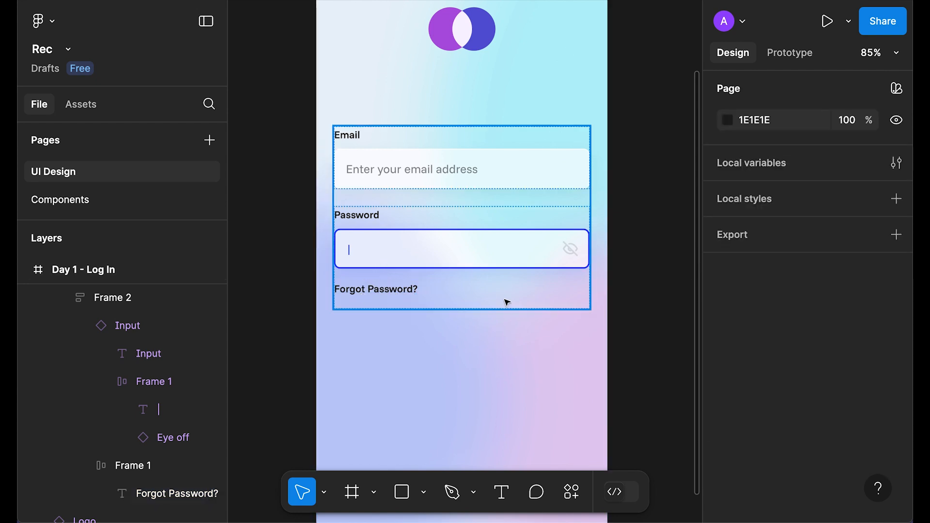
scroll(393, 307, "down", 3)
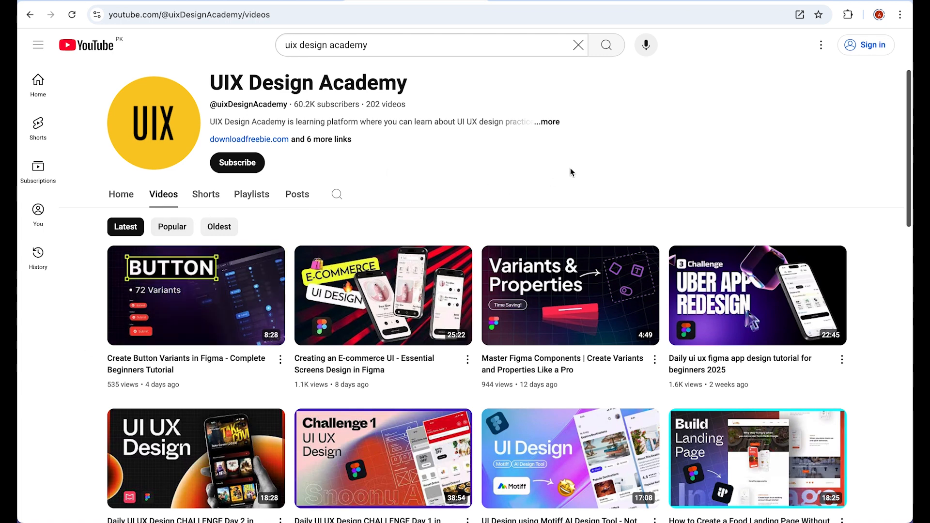
mouse_move(597, 317)
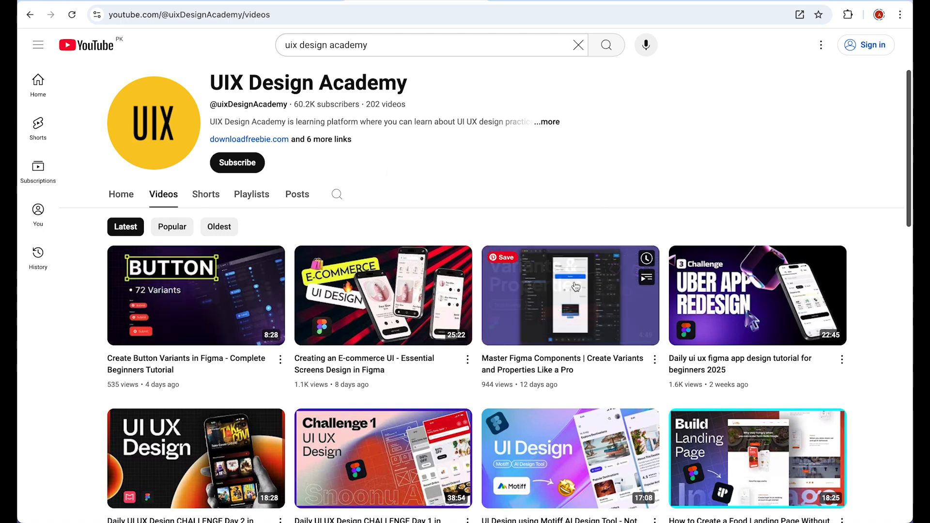
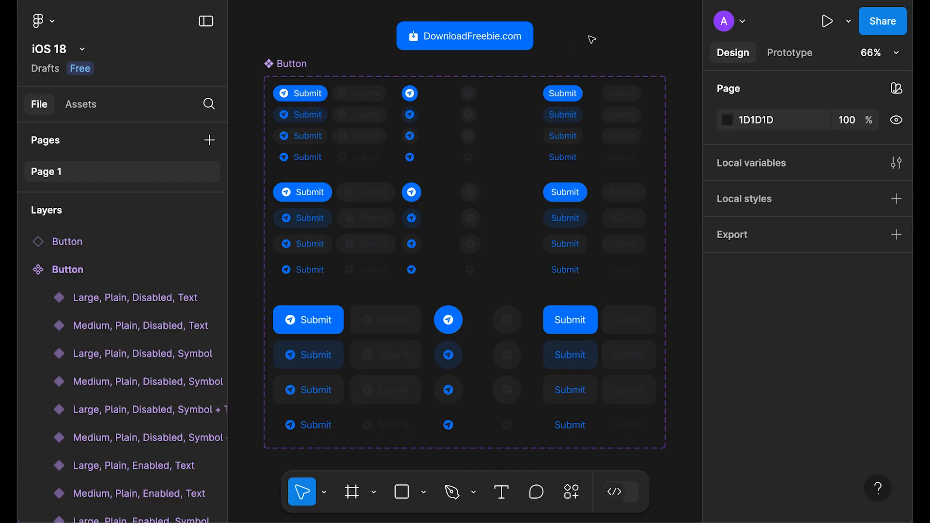
- Copy the DownloadFreebie.com button from the iOS 18 file into the input fields' frame on the Day 1 - Log In screen
left_click(467, 36)
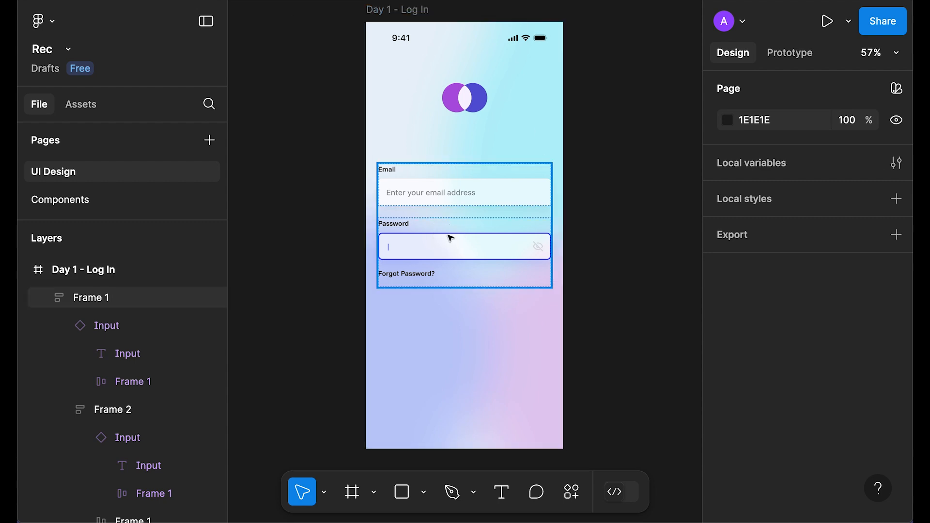
left_click(450, 238)
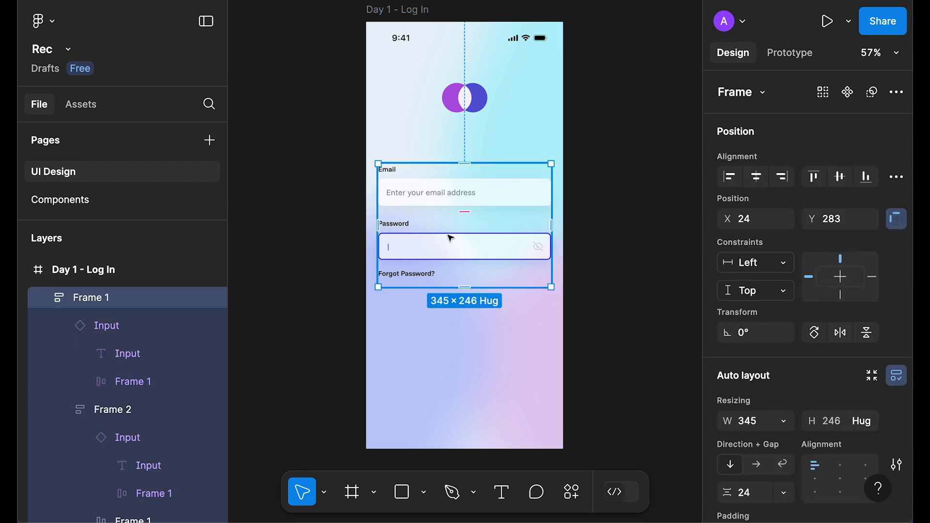
key("ctrl+v")
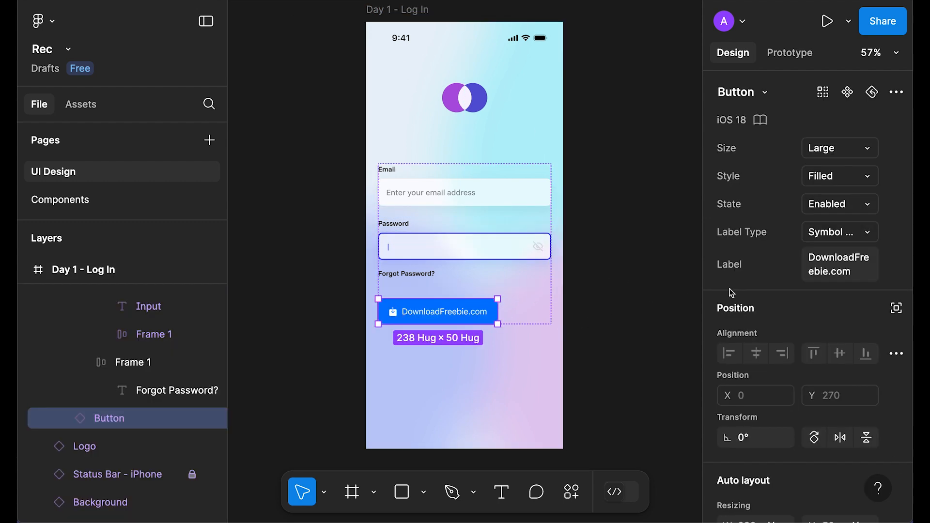
- Set the pasted button's label to "Log In" and its label type to Text
left_click(819, 263)
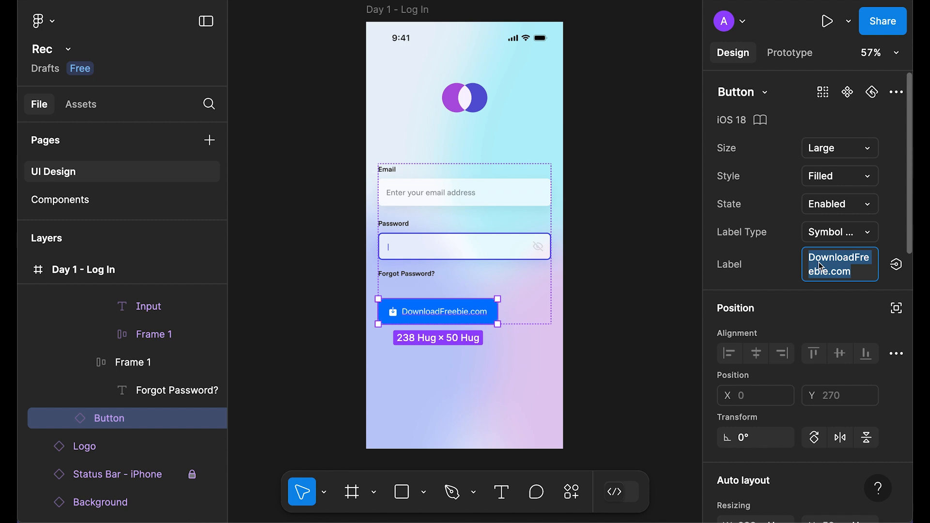
type("Log")
key("Return")
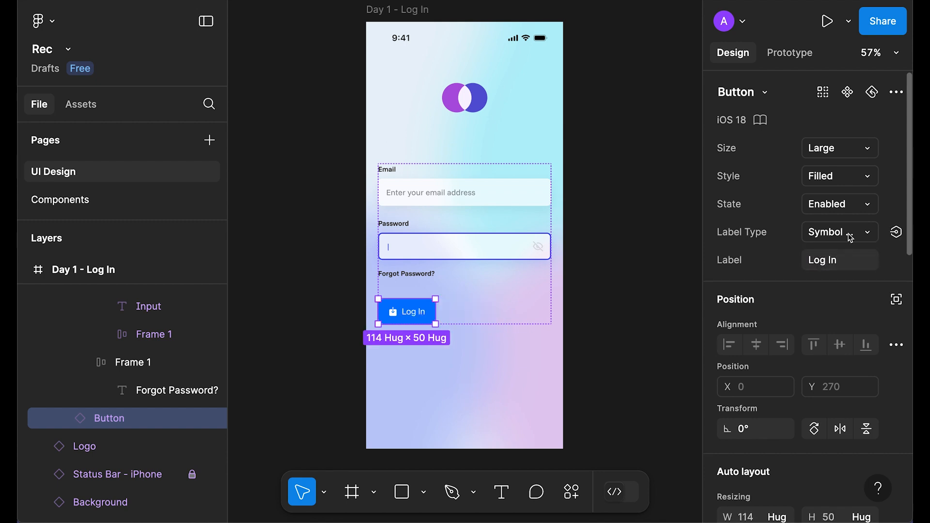
left_click(841, 232)
left_click(729, 274)
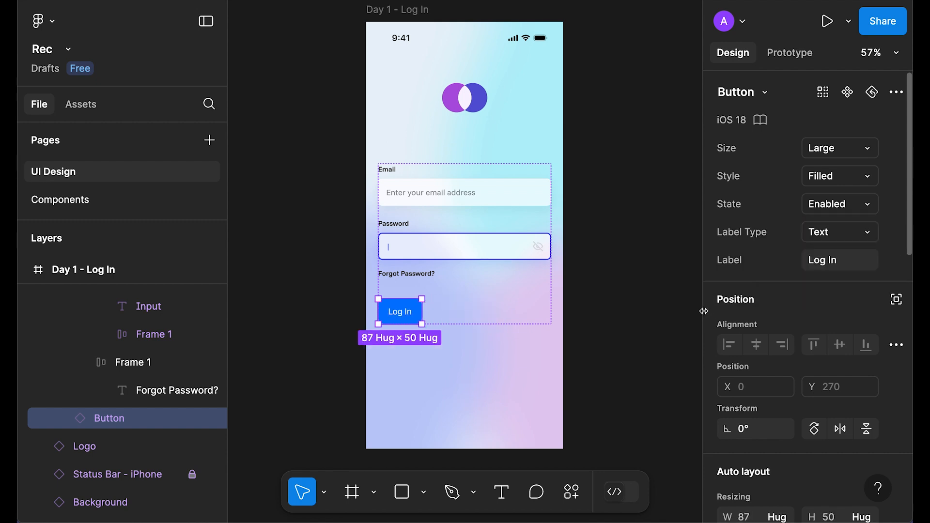
- Make the Log In button fill its container's width and set its fill colour to 303BFE
scroll(780, 332, "down", 3)
left_click(777, 408)
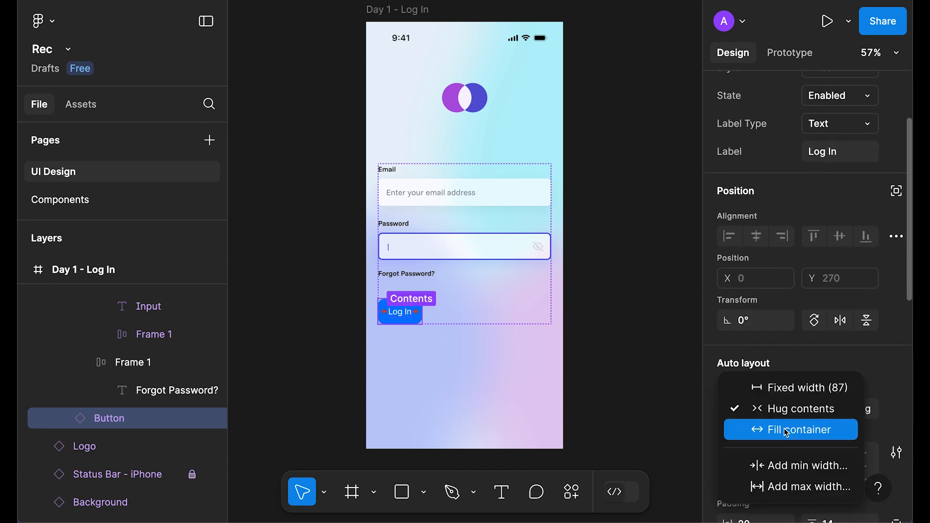
left_click(786, 431)
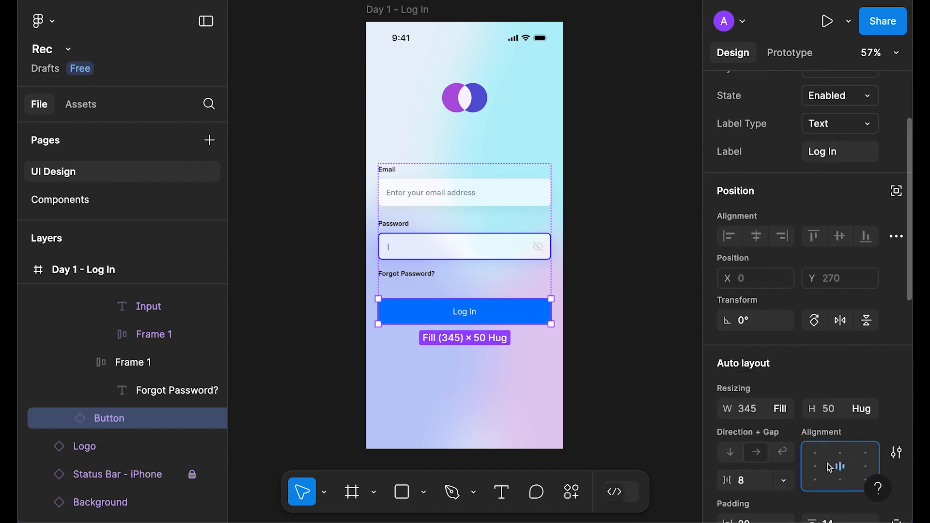
scroll(830, 467, "down", 5)
left_click(875, 458)
left_click(727, 458)
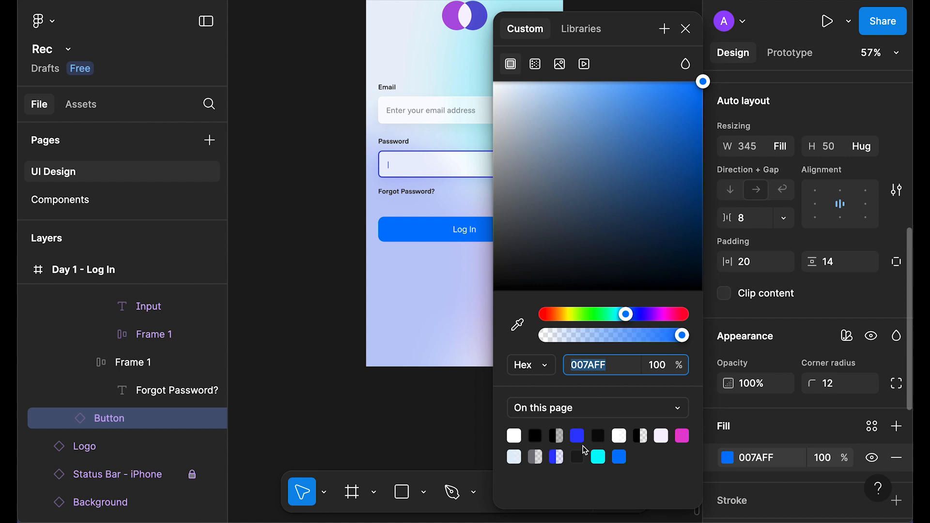
left_click(577, 435)
left_click(685, 29)
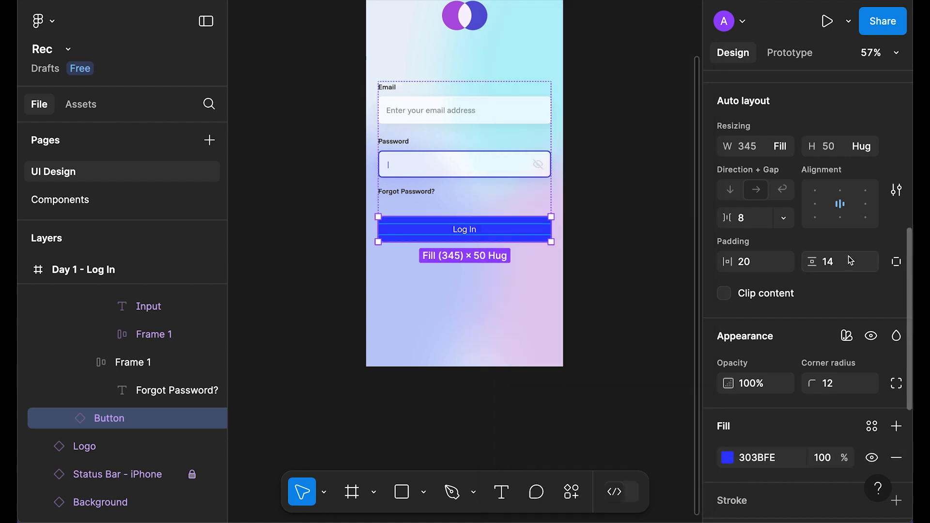
- Add a drop shadow to the Log In button and set the shadow colour to 303BFE
scroll(848, 256, "down", 5)
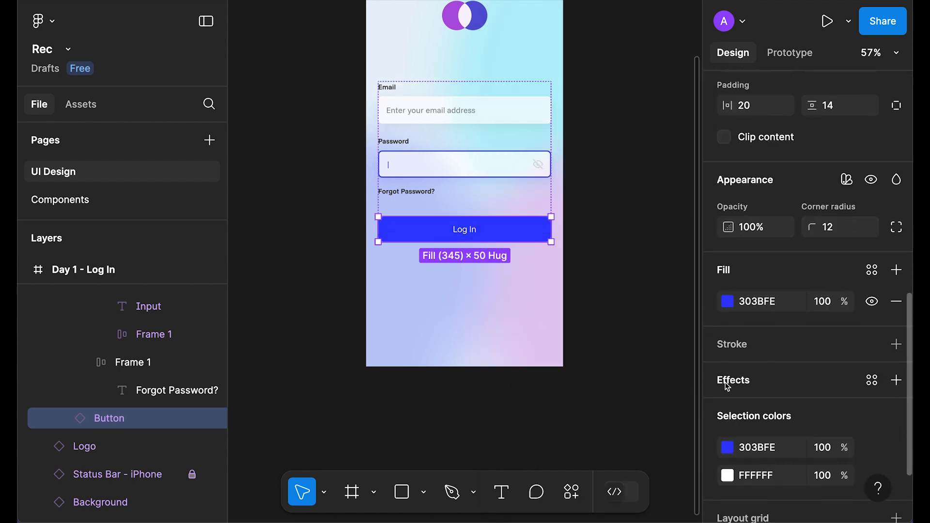
left_click(897, 380)
scroll(830, 345, "down", 1)
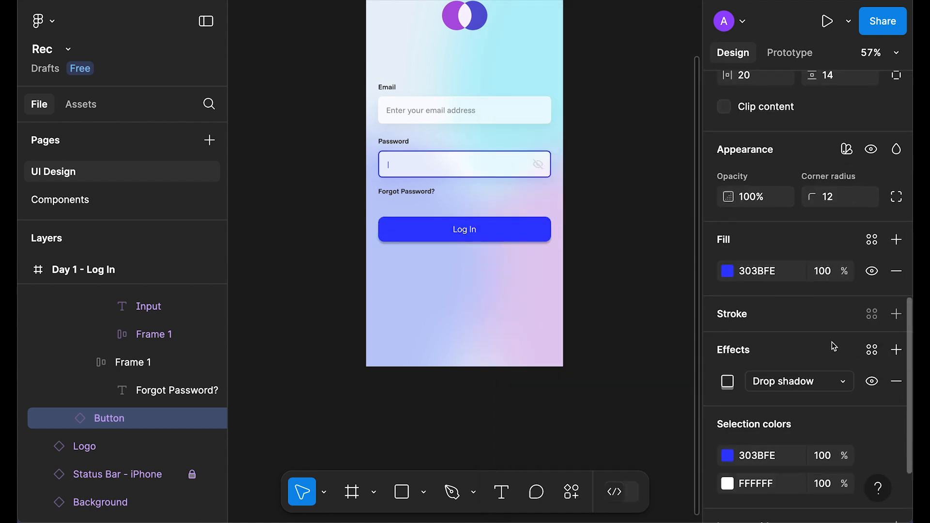
left_click(728, 382)
left_click(580, 442)
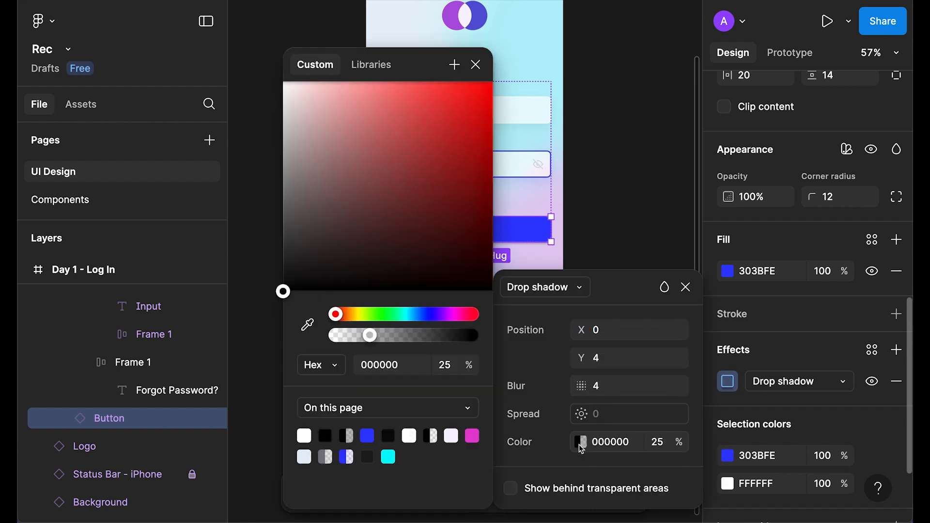
left_click(367, 435)
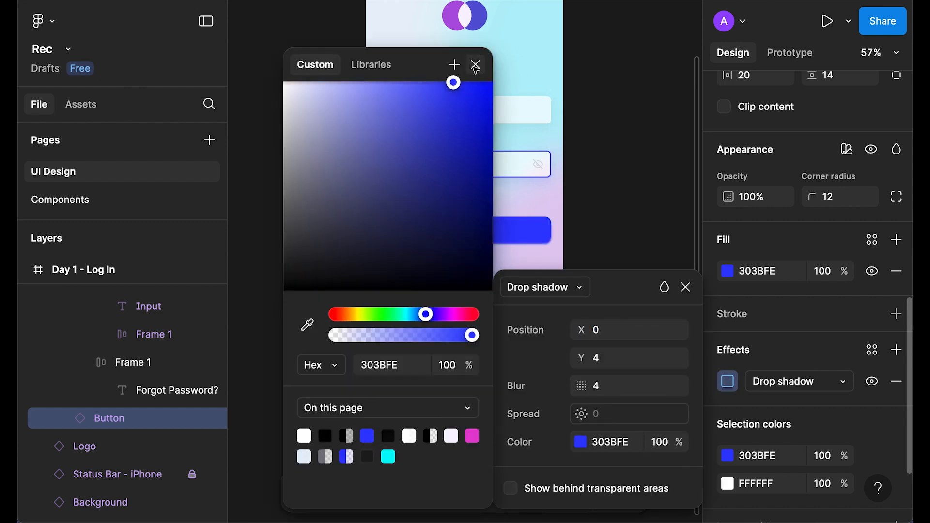
key("Escape")
- Set the Log In button's drop shadow to Y offset 10, blur 20 and colour opacity 40%
left_click(608, 360)
type("10")
key("Tab")
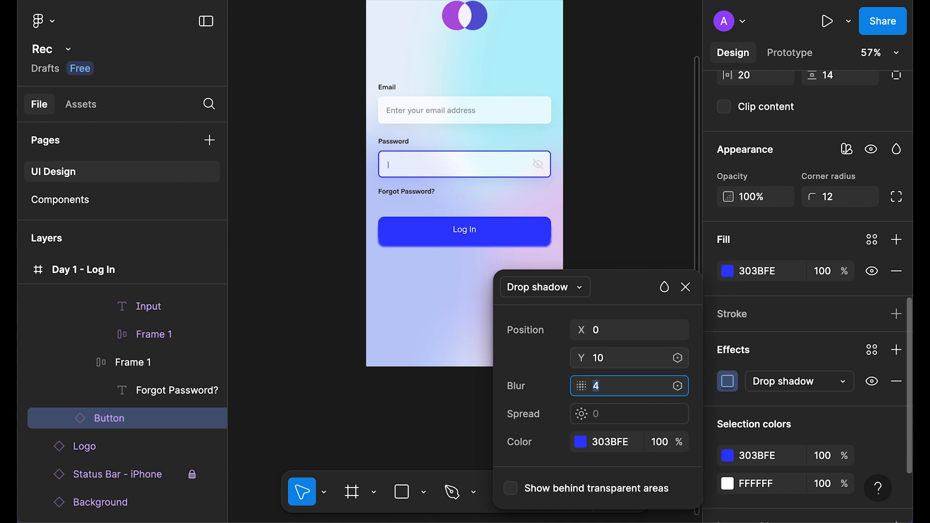
type("20")
key("Tab")
key("Tab")
key("Tab")
type("40")
key("Return")
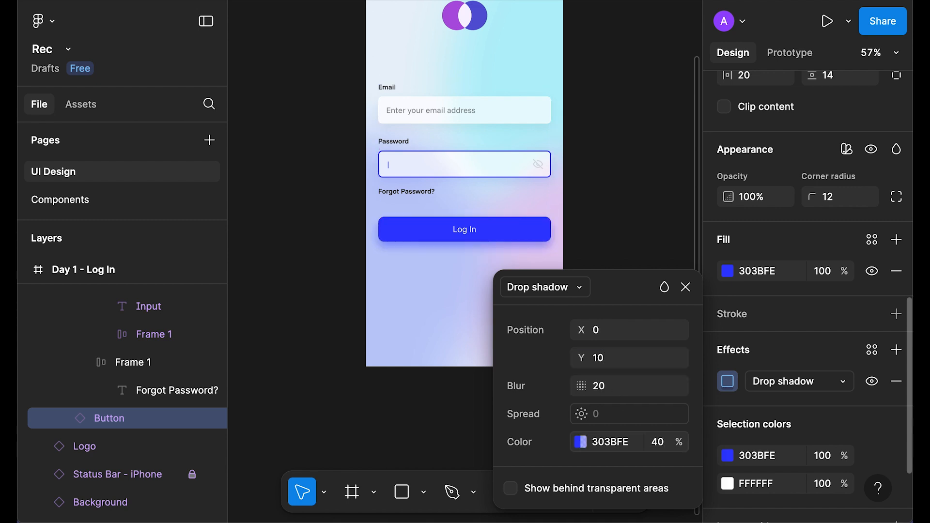
left_click(686, 287)
left_click(616, 161)
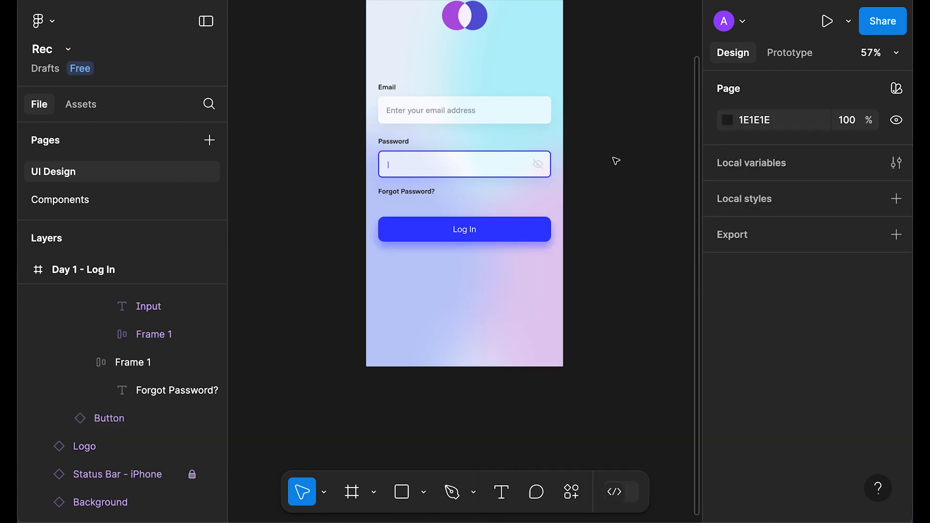
- Copy the "Email" label text into the Day 1 - Log In frame and place the copy below the Log In button
scroll(621, 192, "up", 2)
scroll(629, 197, "up", 2)
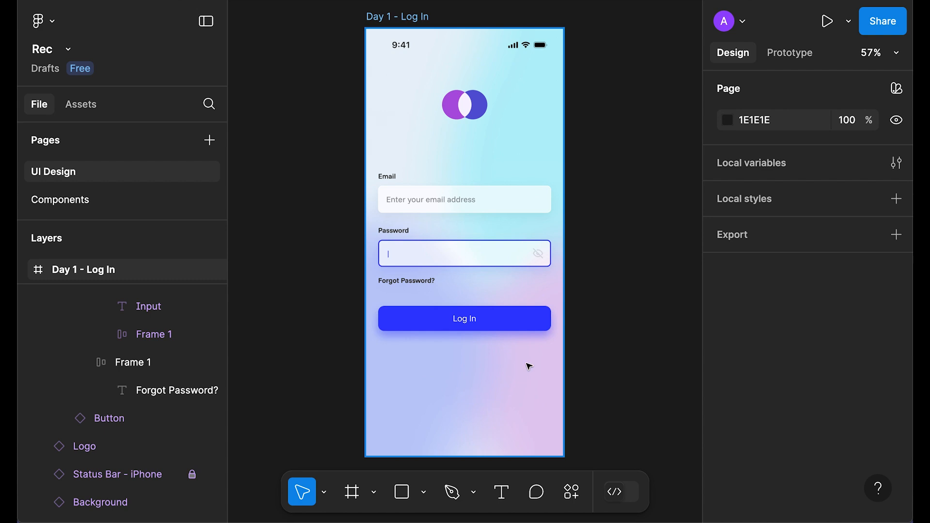
left_click(387, 177)
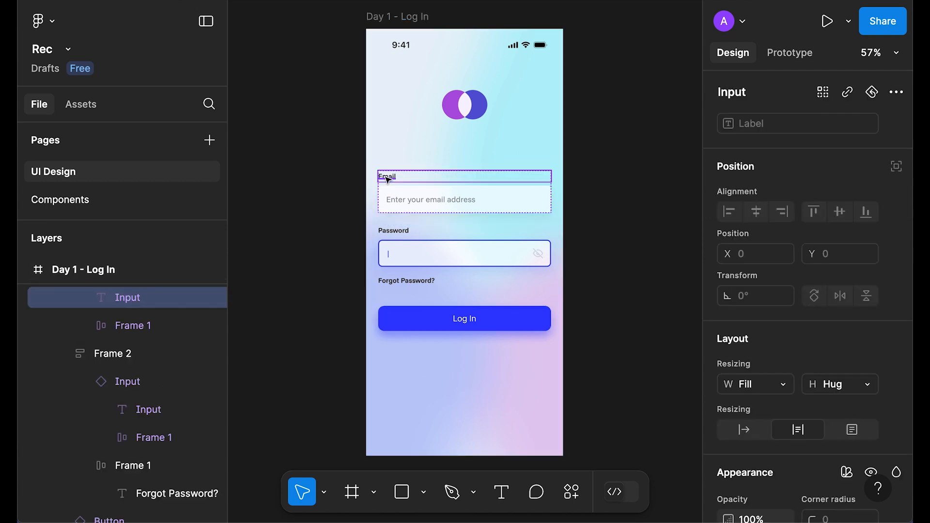
left_click(623, 224)
left_click(409, 17)
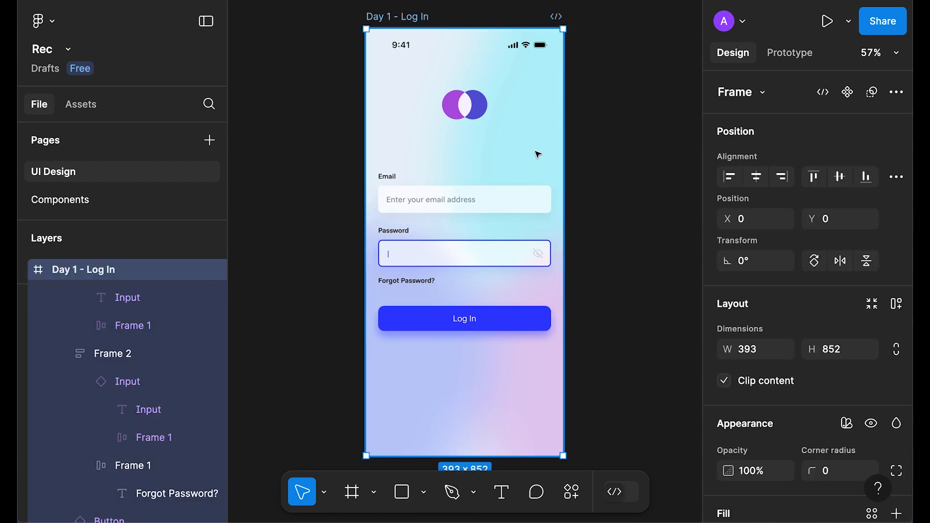
key("ctrl+v")
left_click_drag(380, 36, 461, 389)
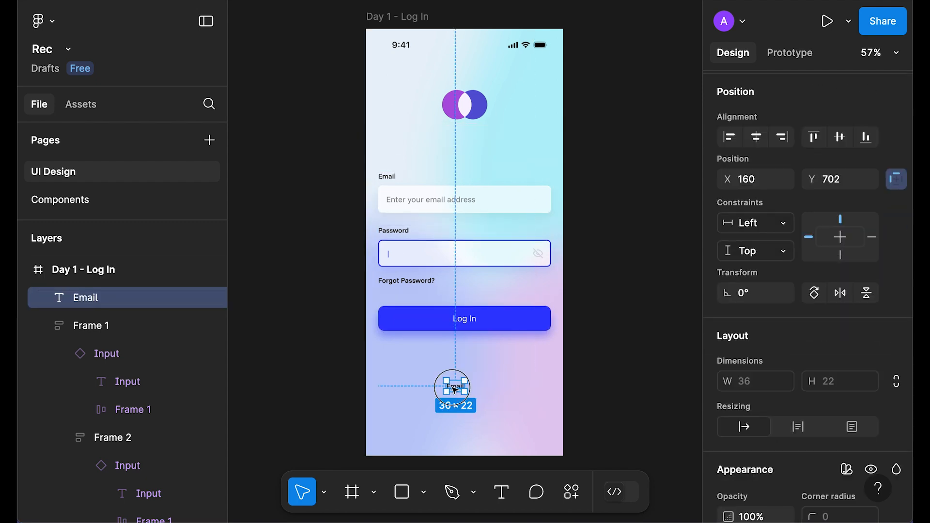
left_click_drag(453, 388, 462, 365)
- Replace the copied label text below the Log In button with "OR" and set its font size to 12
double_click(462, 366)
type("OR")
key("Escape")
scroll(804, 291, "down", 5)
left_click(824, 388)
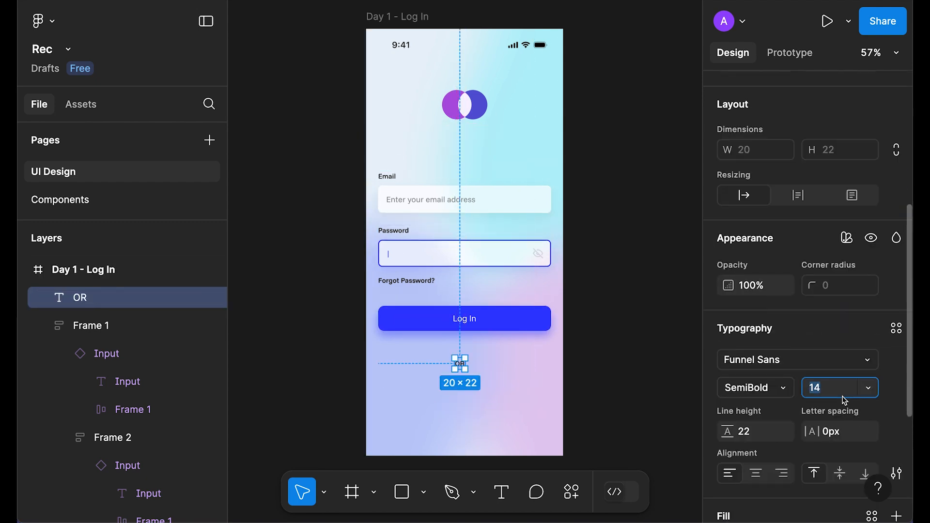
type("12")
key("Return")
- Set the fill of the "OR" text to the Labels/Secondary library colour
scroll(803, 339, "down", 3)
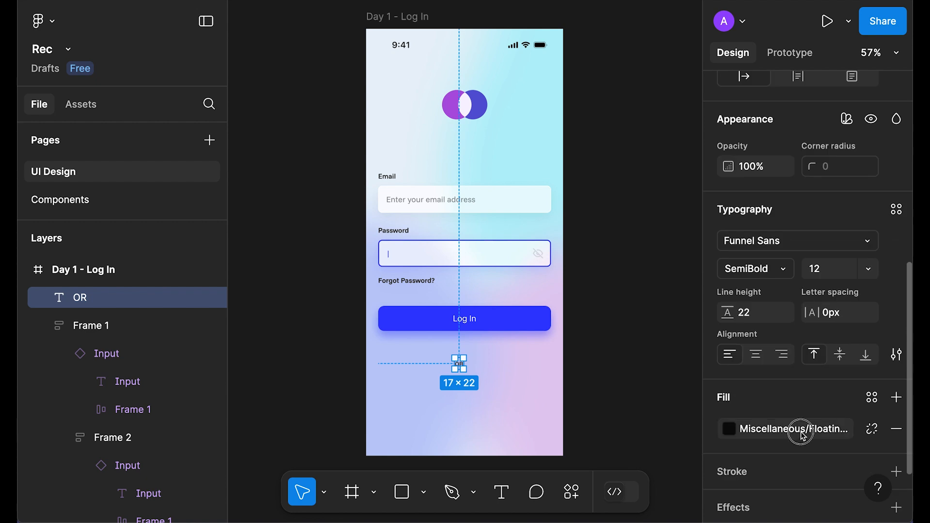
left_click(795, 428)
scroll(633, 431, "down", 3)
scroll(581, 417, "down", 5)
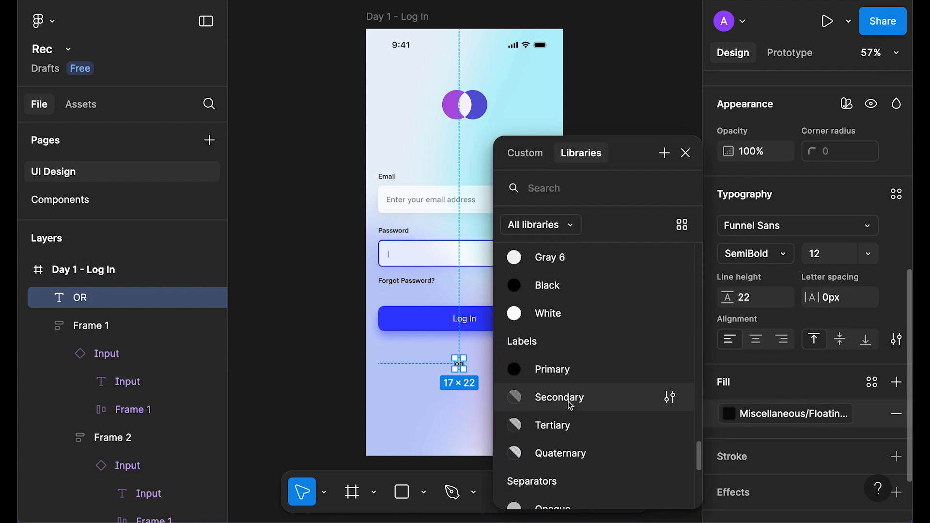
left_click(539, 401)
left_click(633, 374)
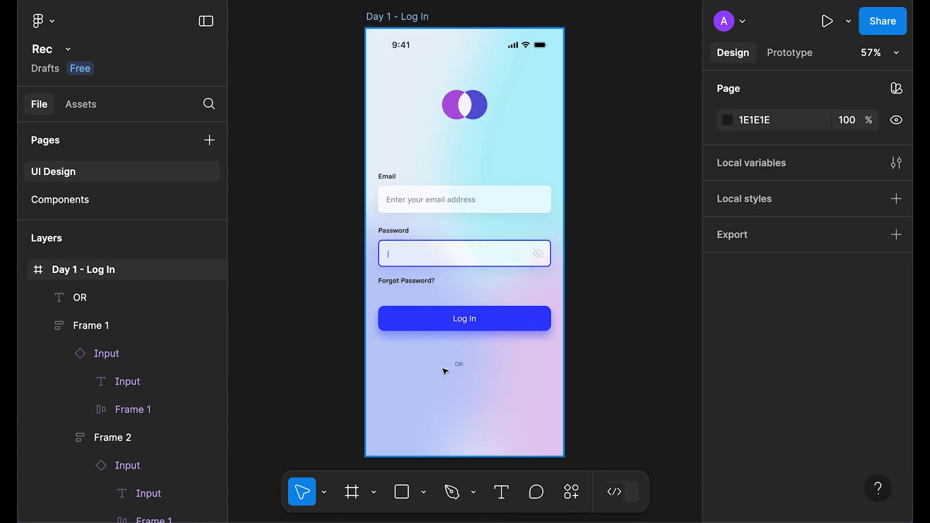
- Centre the "OR" text horizontally in the Day 1 - Log In frame
left_click(459, 364)
left_click(755, 177)
left_click(647, 374)
- Show the layout grids and draw a horizontal line about 153 wide from just right of "OR" to the Log In button's right edge
scroll(498, 380, "up", 5)
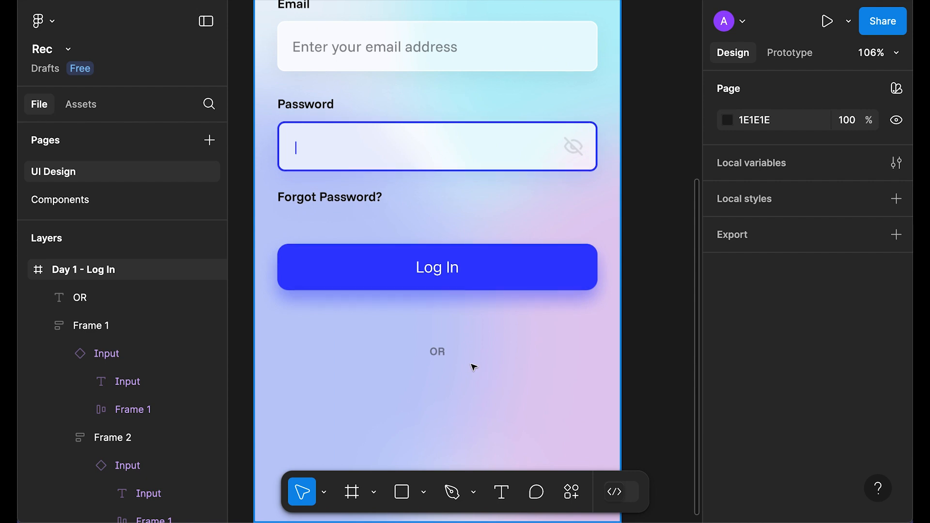
key("l")
key("ctrl+g")
left_click_drag(456, 350, 597, 351)
- Set the line's stroke to the Labels/Quaternary library colour and hide the layout grids
scroll(860, 393, "down", 5)
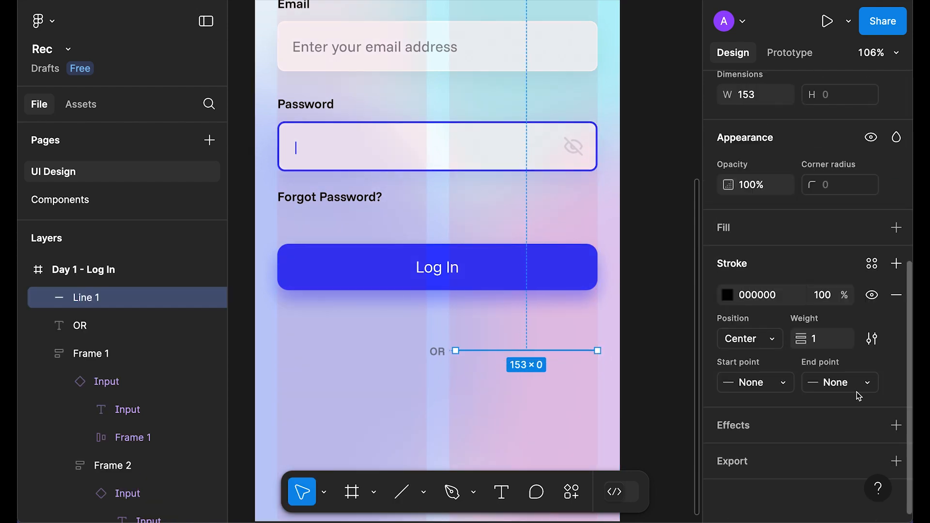
left_click(872, 263)
type("label")
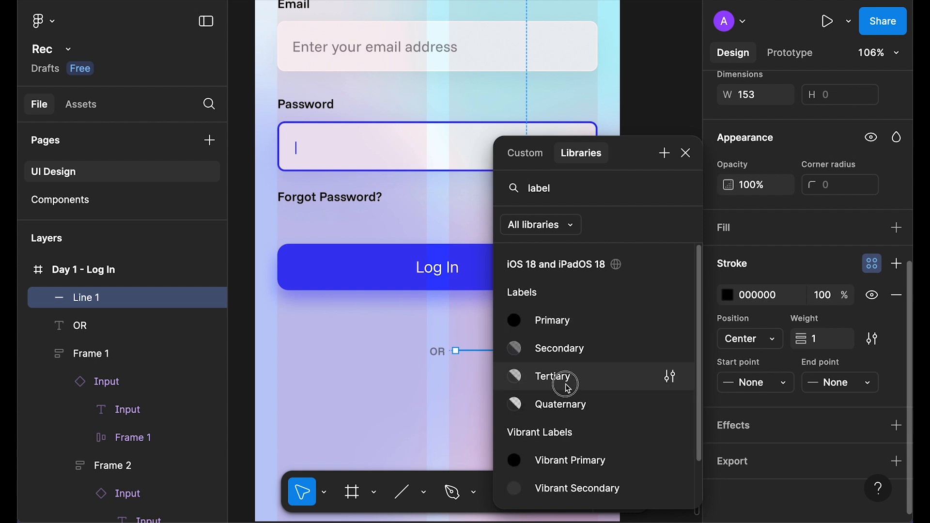
left_click(566, 385)
left_click(561, 424)
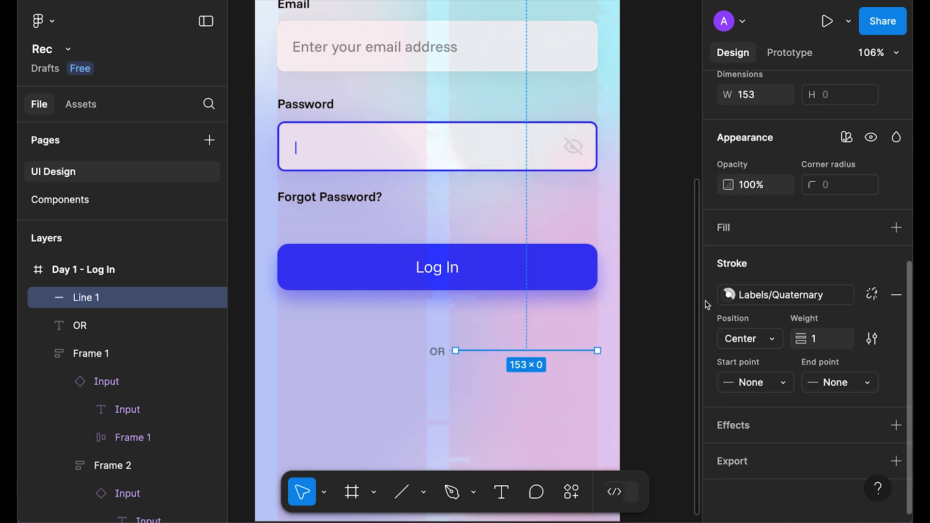
left_click(639, 328)
key("ctrl+shift+4")
- Wrap the "OR" text and the line beside it in a horizontal auto layout
left_click(514, 354)
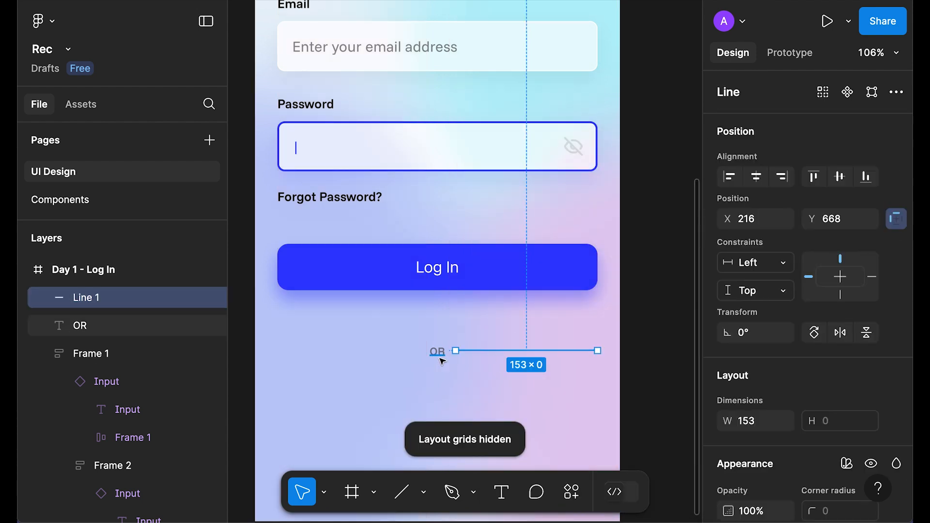
left_click(438, 353, "shift")
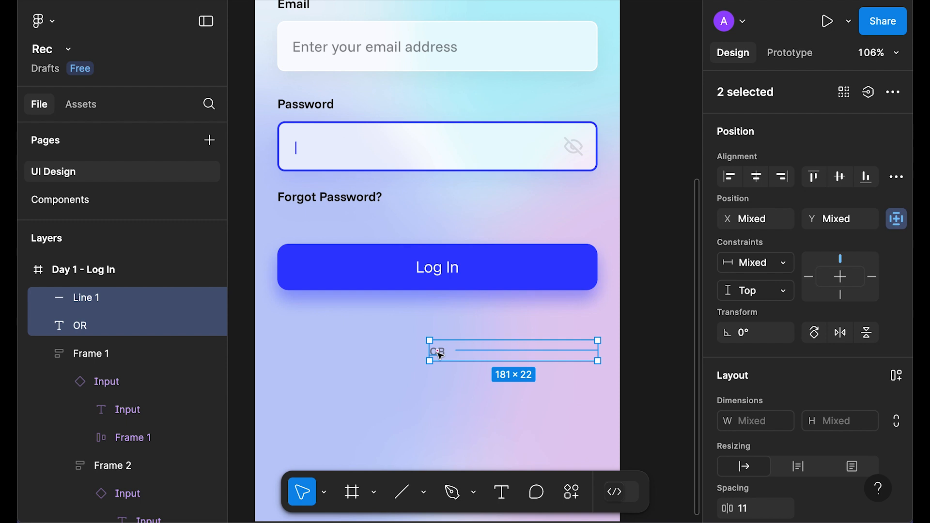
key("shift+a")
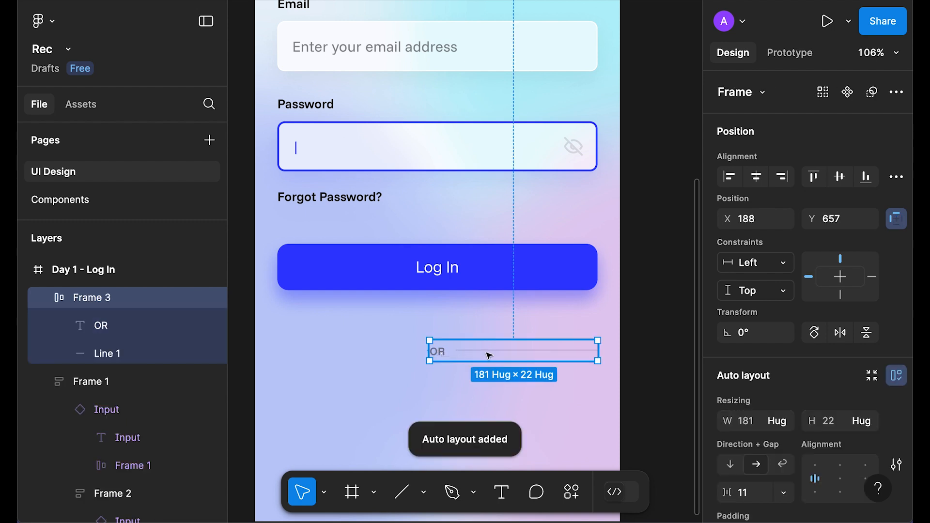
scroll(794, 172, "down", 8)
scroll(794, 172, "up", 2)
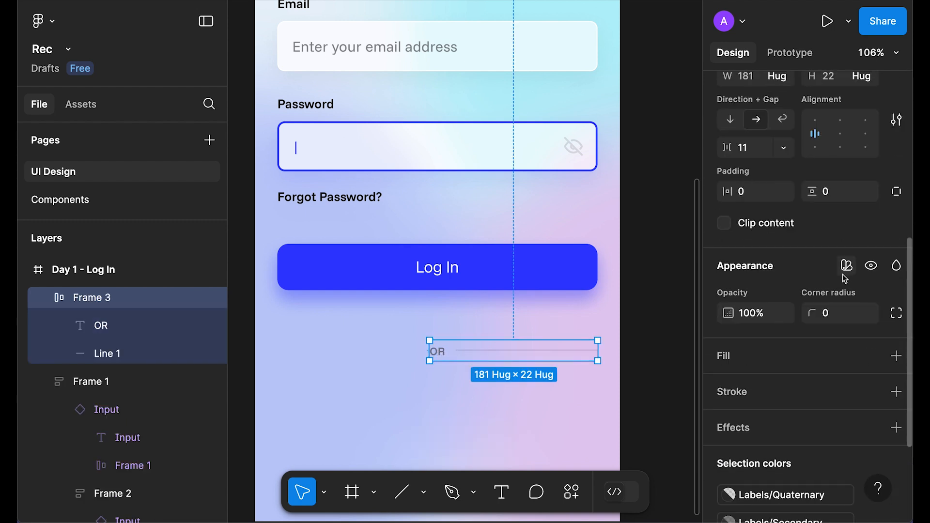
- Set the divider line's width to fill its auto layout container
double_click(540, 352)
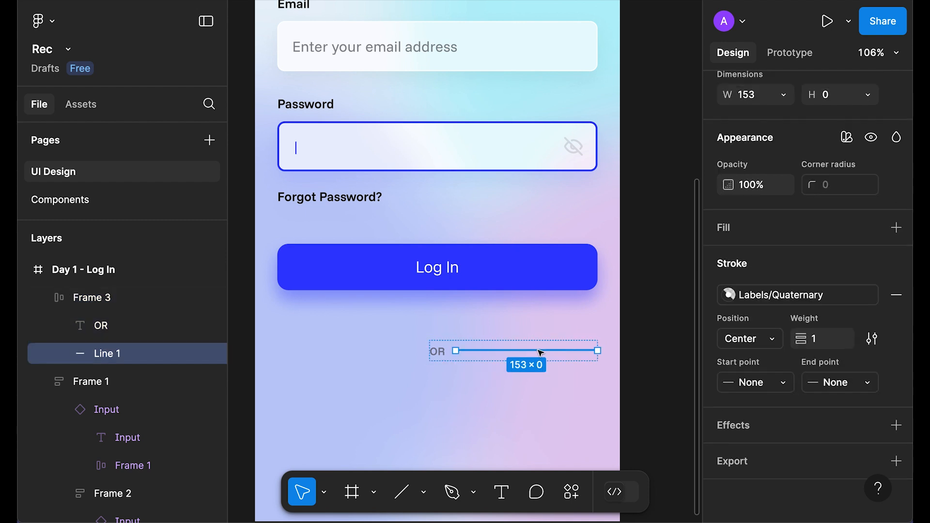
left_click(781, 160)
left_click(778, 188)
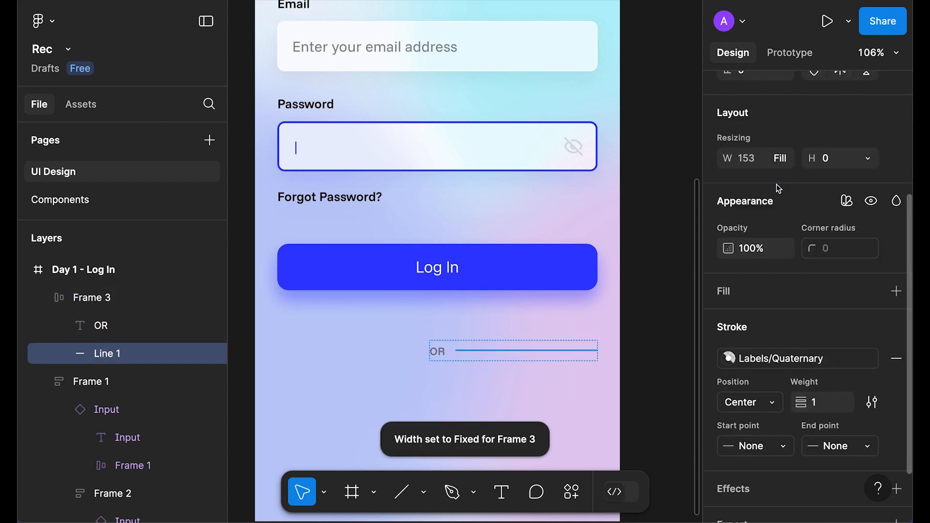
- Duplicate the divider line and reorder the "OR" text so it sits between the two lines
double_click(553, 353)
left_click(440, 353)
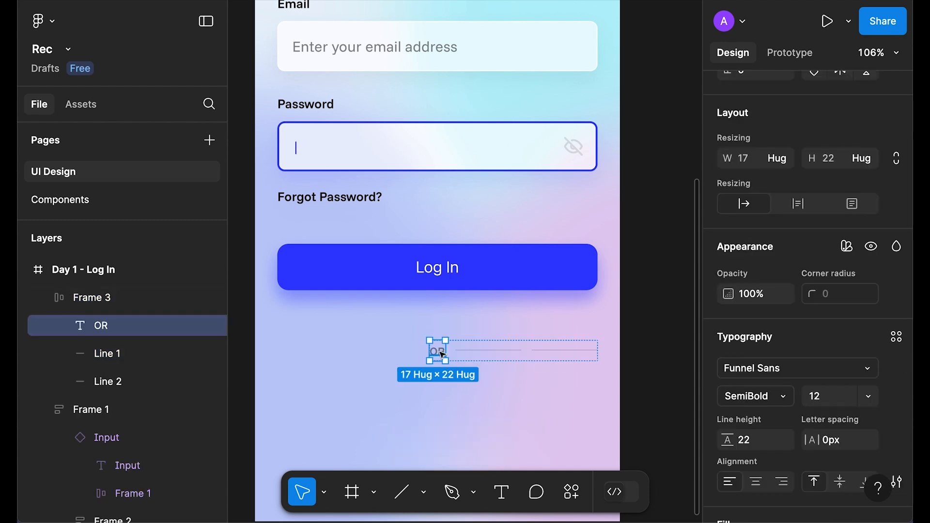
key("Right")
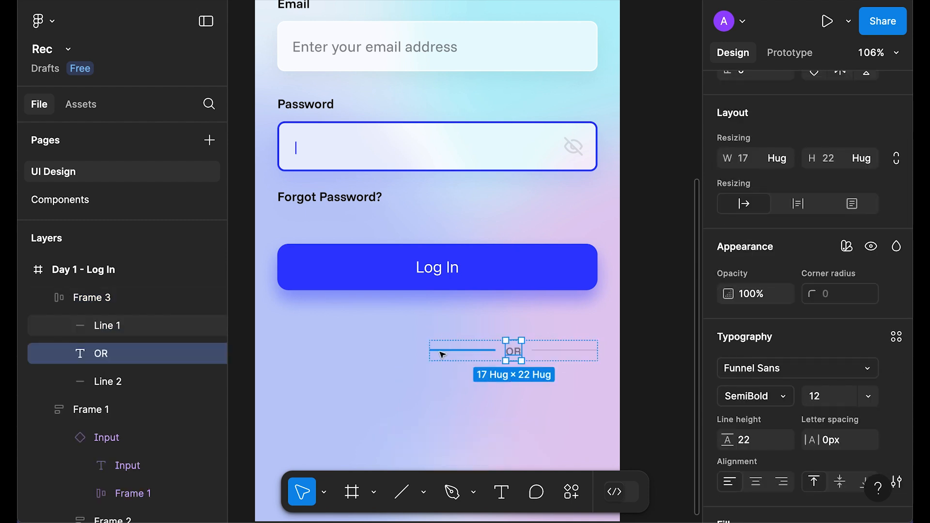
- Widen the "OR" divider to the form's full width of 345 and move it into the form's auto layout below the Log In button
left_click_drag(429, 352, 278, 351)
left_click(358, 374)
left_click(468, 357)
key("Delete")
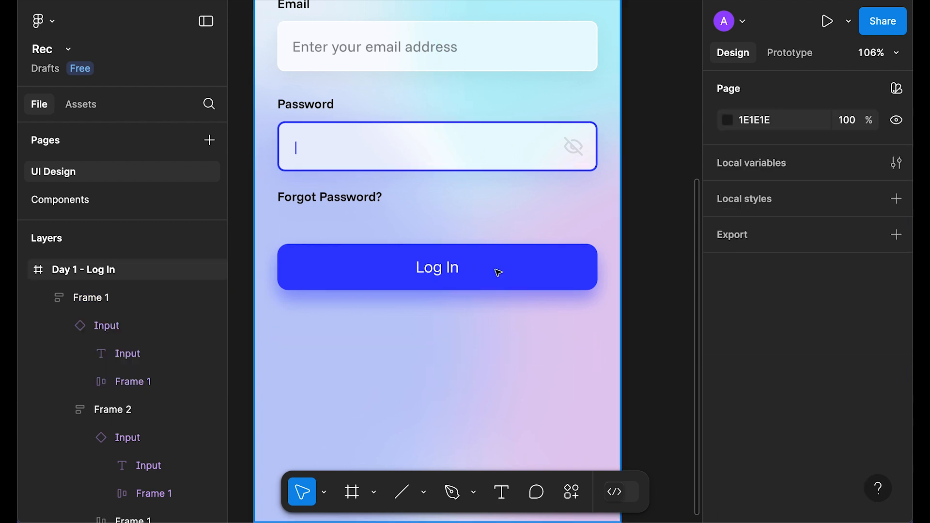
left_click(497, 260)
key("ctrl+z")
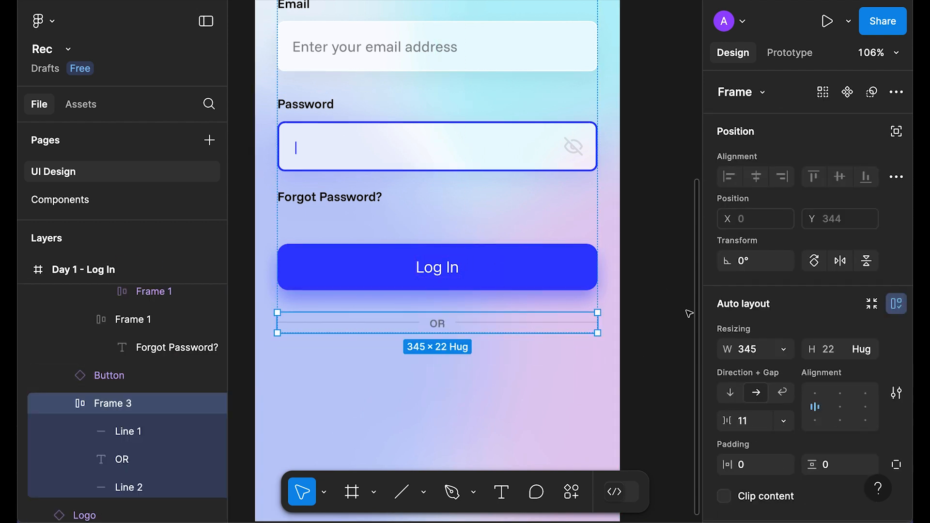
left_click(674, 291)
- Duplicate the Log In button and move the copy below the "OR" divider
scroll(673, 292, "down", 5)
left_click_drag(651, 311, 581, 359)
left_click(636, 288)
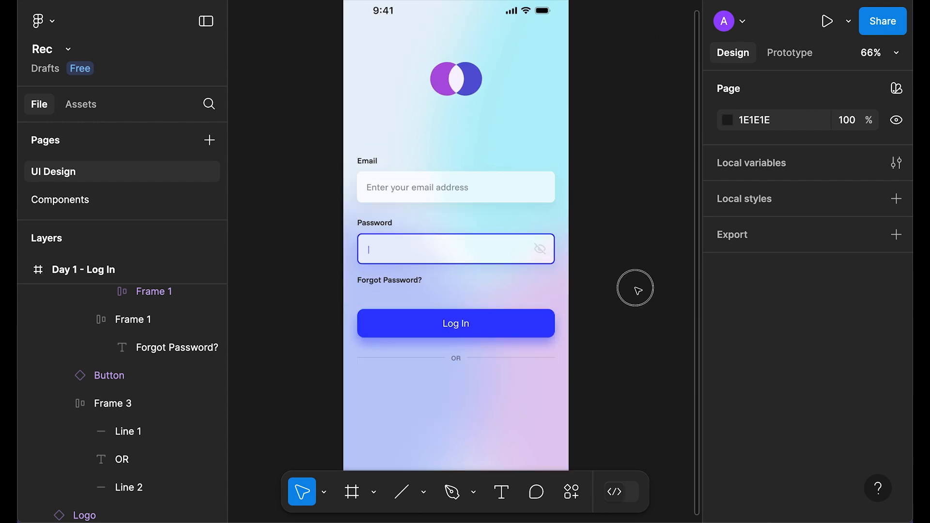
scroll(614, 297, "down", 2)
scroll(612, 297, "up", 4)
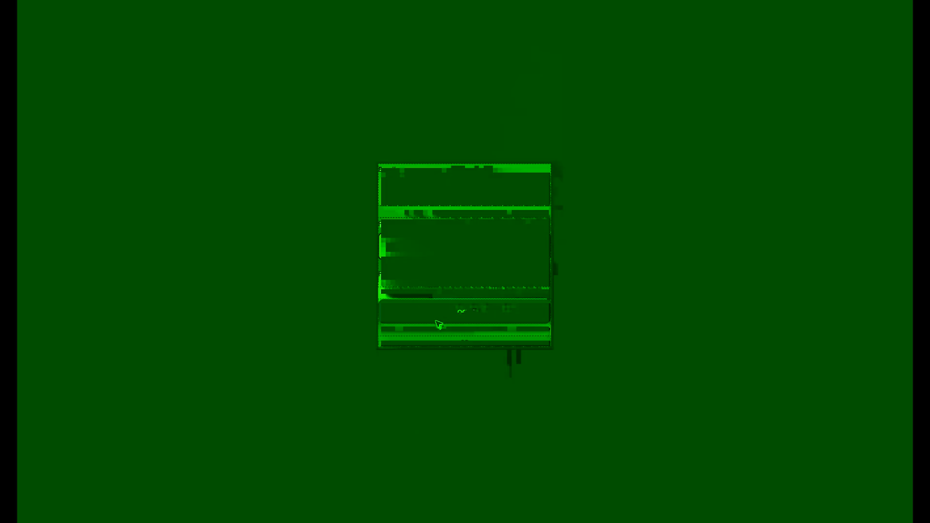
left_click(439, 323)
left_click(439, 323)
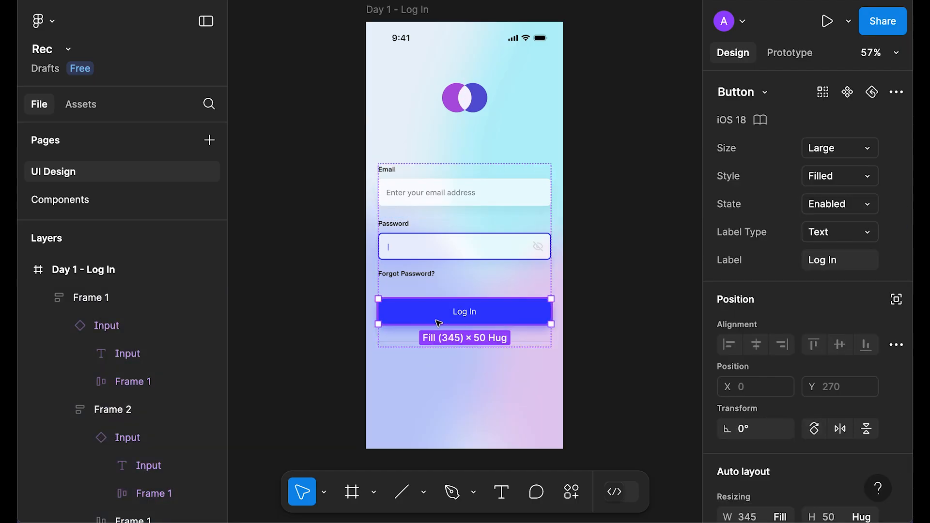
key("ctrl+d")
key("Down")
- Set the lower button's label type to Symbol and duplicate that button
scroll(439, 324, "down", 2)
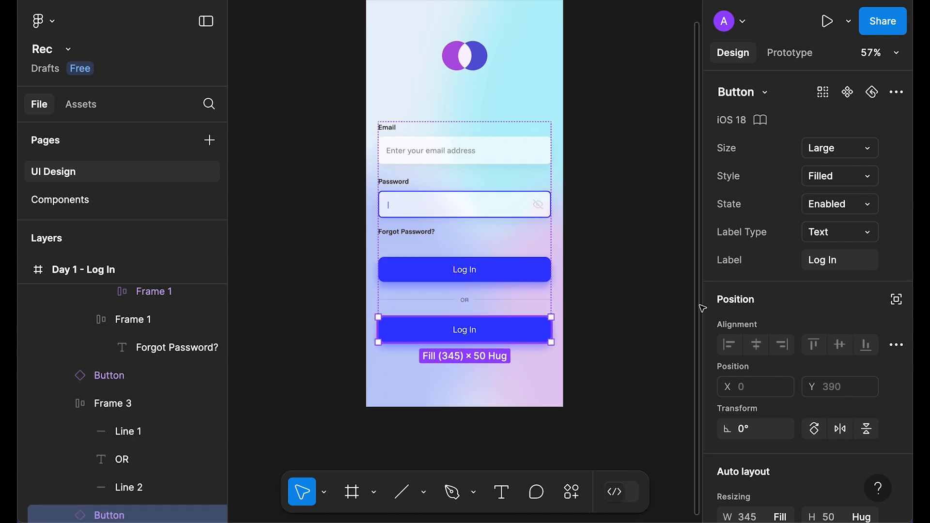
left_click(867, 231)
left_click(745, 215)
scroll(594, 307, "up", 3)
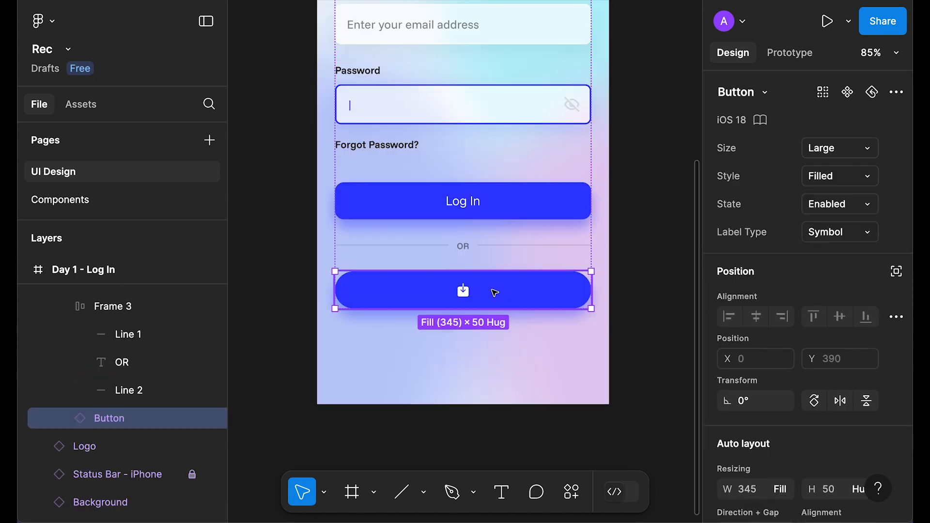
key("ctrl+d")
- Wrap the two symbol buttons in an auto layout and arrange them horizontally
left_click(514, 292, "shift")
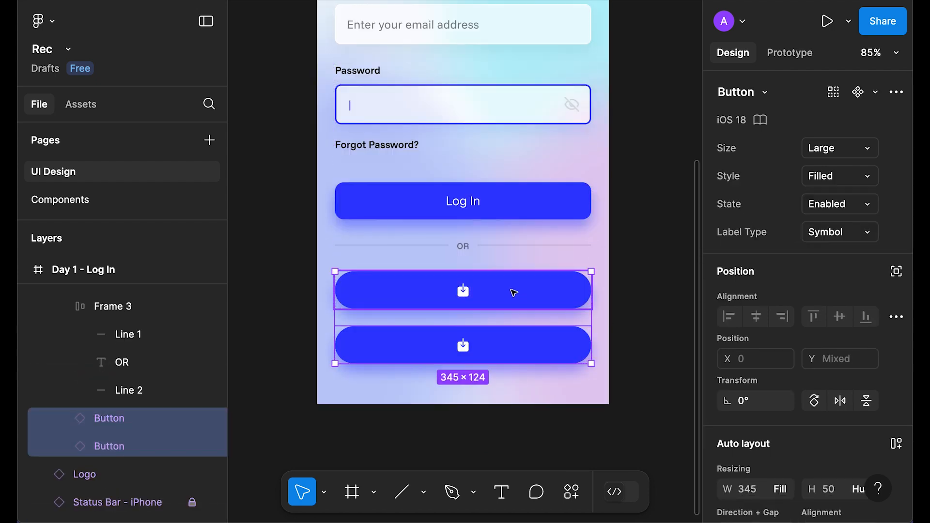
key("shift+a")
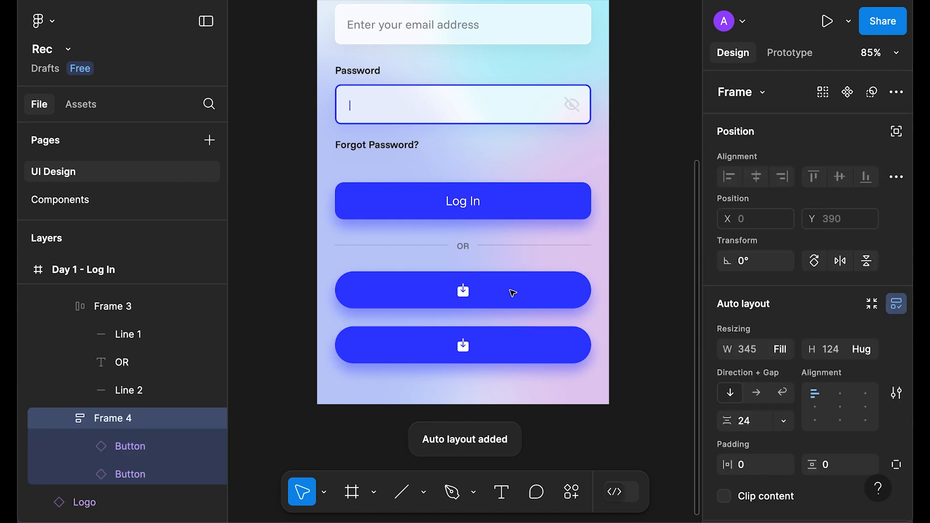
left_click(757, 396)
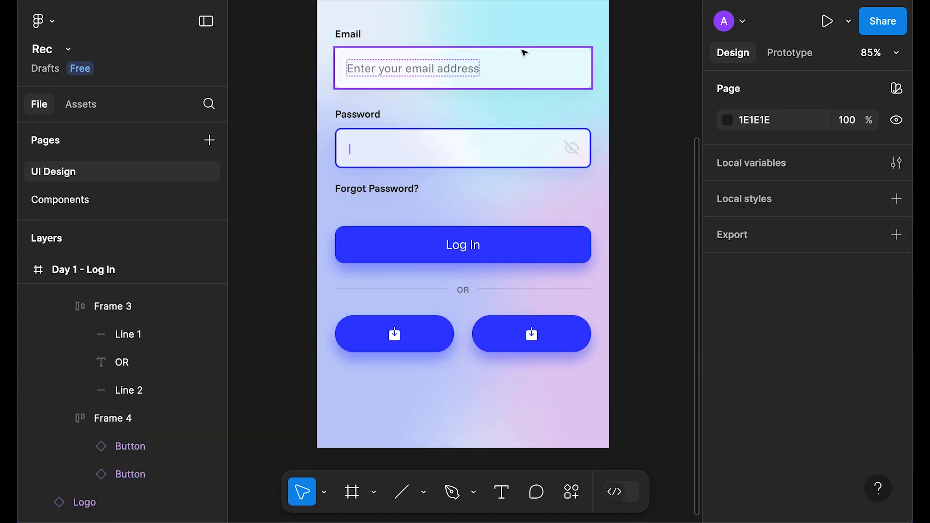
- Apply the Email input box's properties to both symbol buttons and centre their contents
left_click(523, 53, "ctrl")
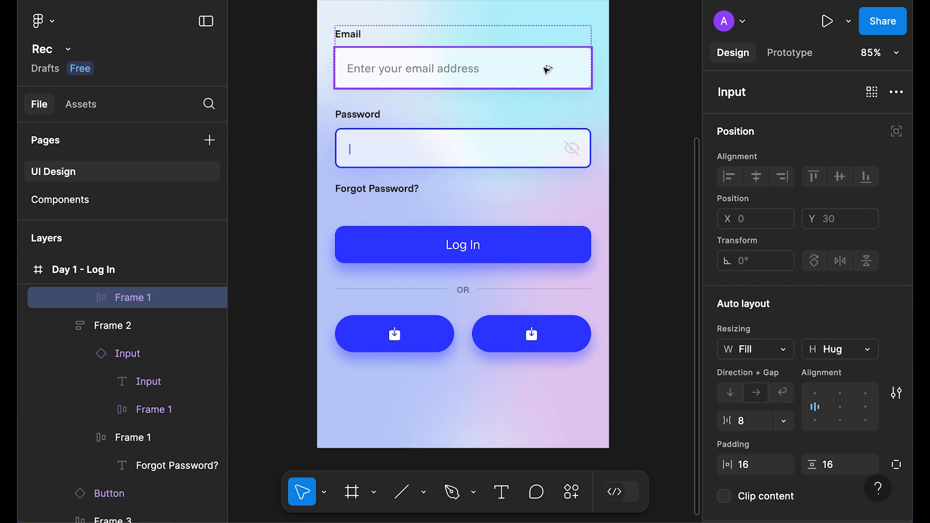
left_click(582, 333)
left_click(428, 342, "shift")
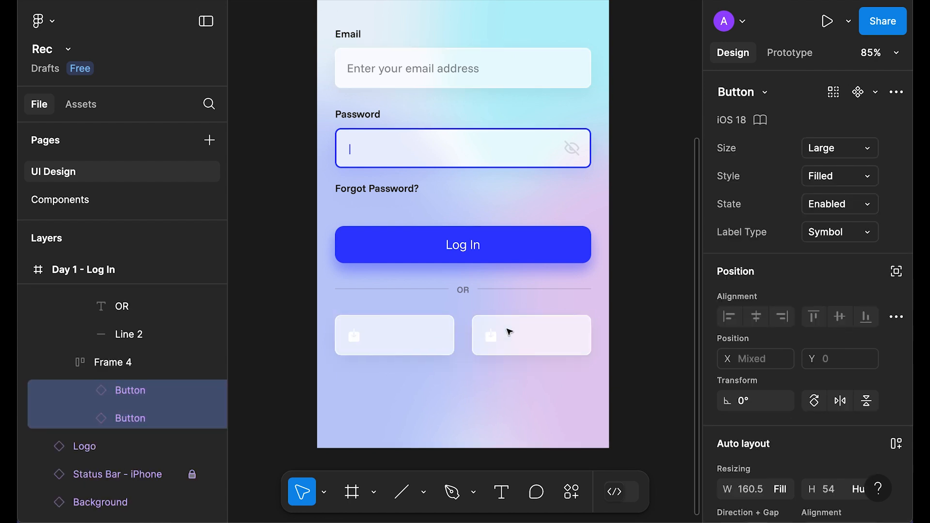
scroll(833, 326, "down", 4)
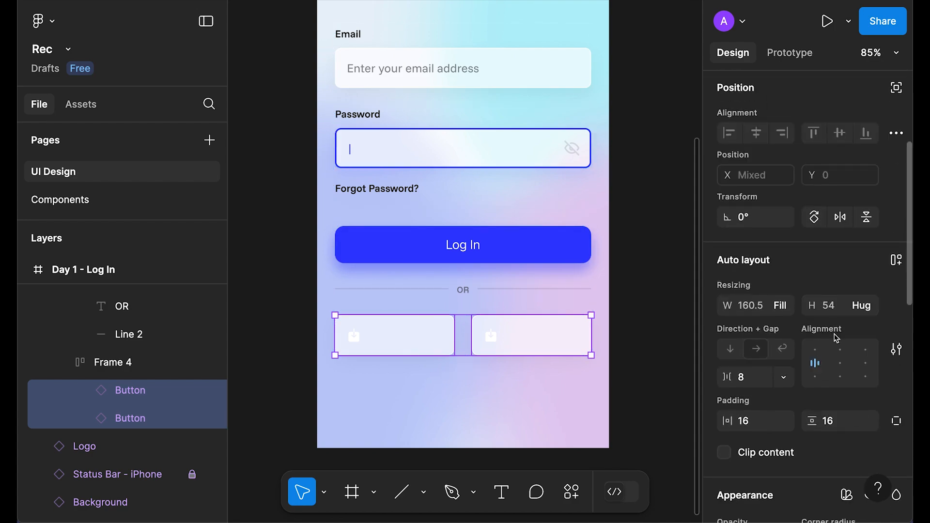
left_click(840, 377)
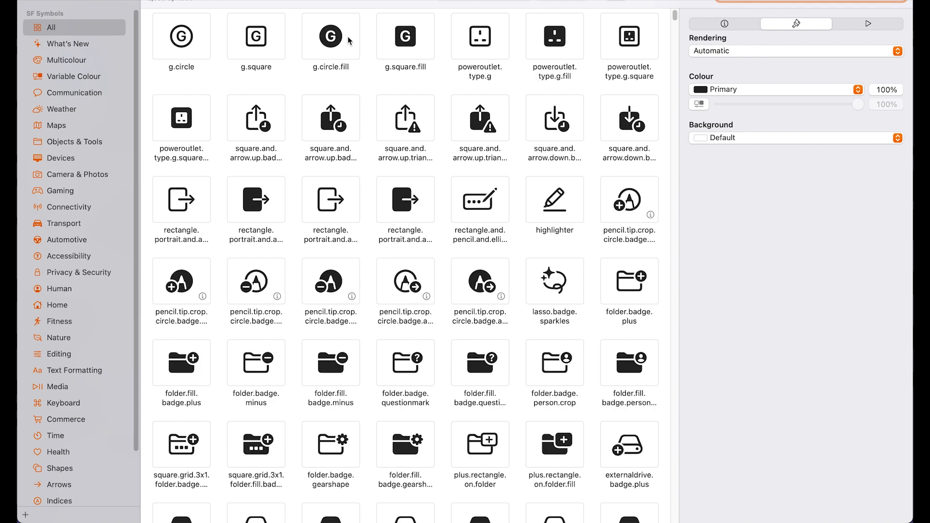
- Copy the g.circle.fill and apple.logo glyphs from SF Symbols into the first and second symbol buttons in Figma
right_click(326, 40)
left_click(324, 40)
left_click(323, 38)
right_click(322, 37)
left_click(338, 43)
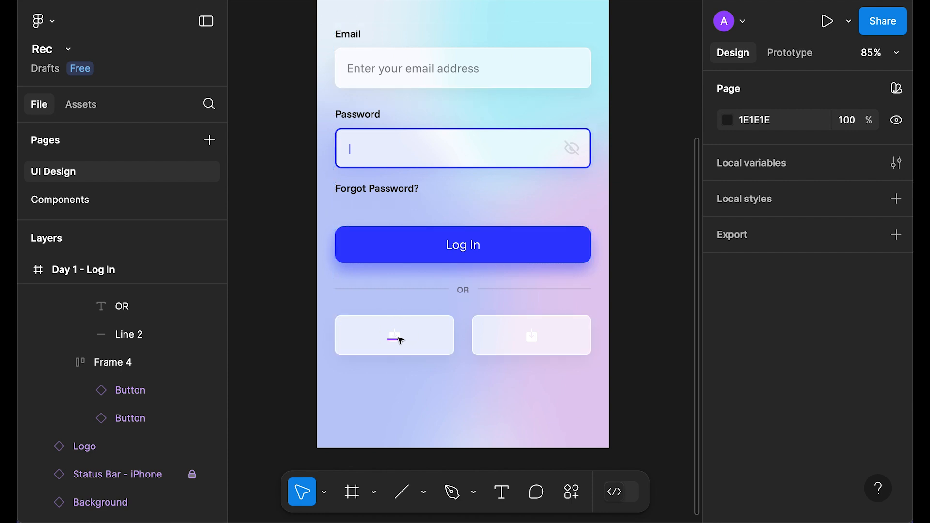
double_click(396, 335)
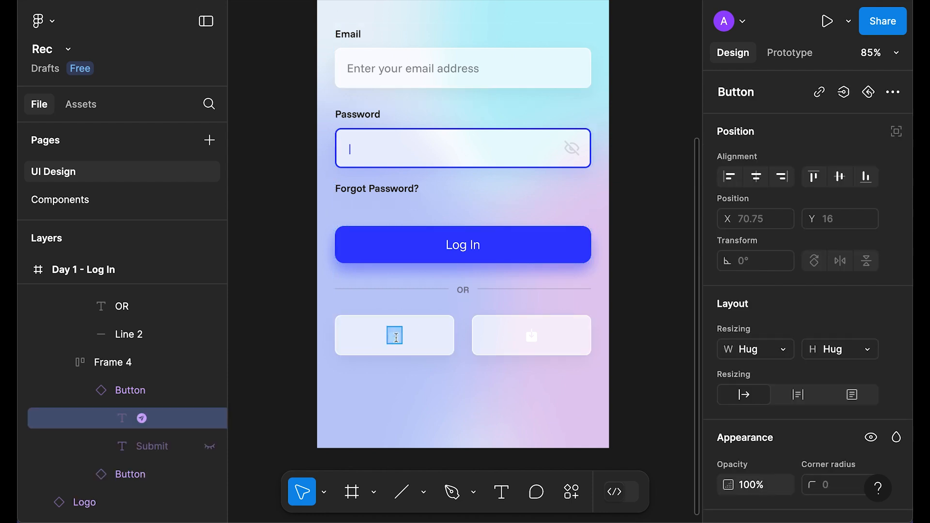
key("super+v")
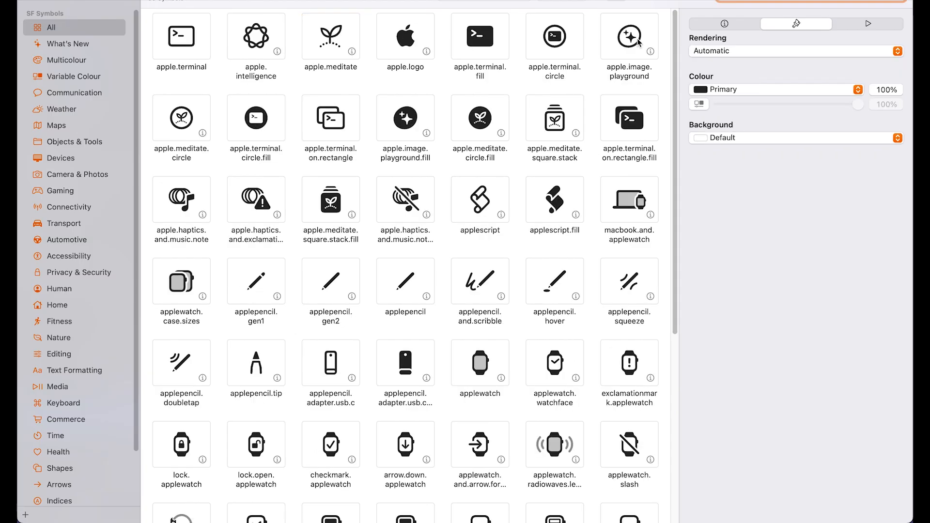
left_click(393, 29)
right_click(408, 35)
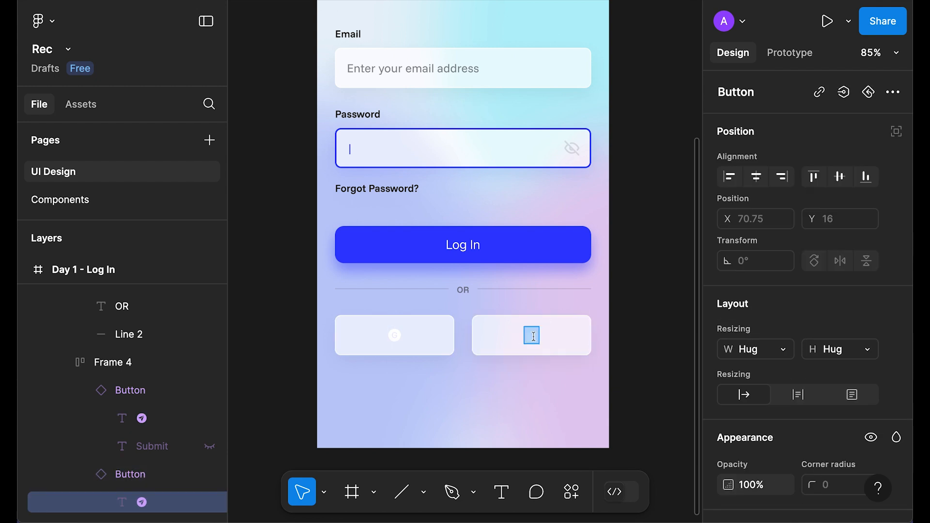
- Set the fill of the G and Apple symbols to the Grays/Gray library colour
left_click(394, 334)
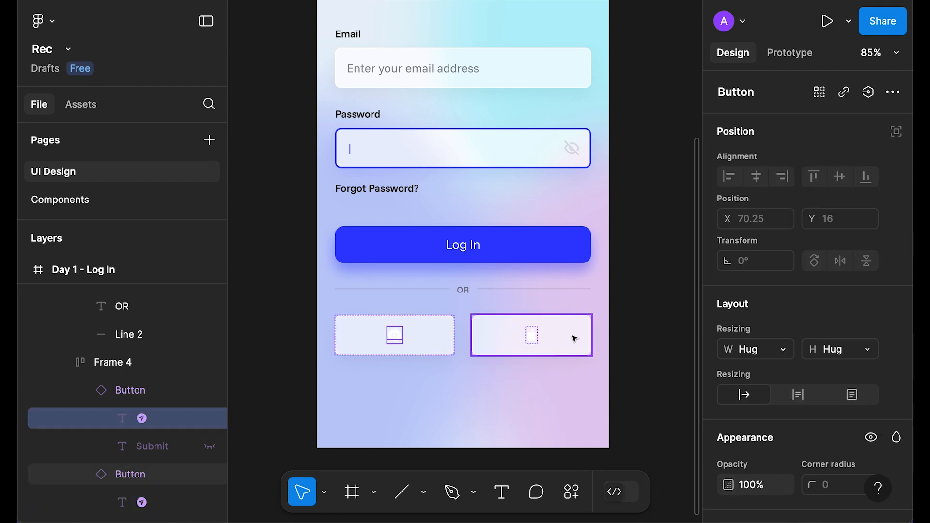
left_click(531, 335, "shift")
scroll(800, 368, "down", 5)
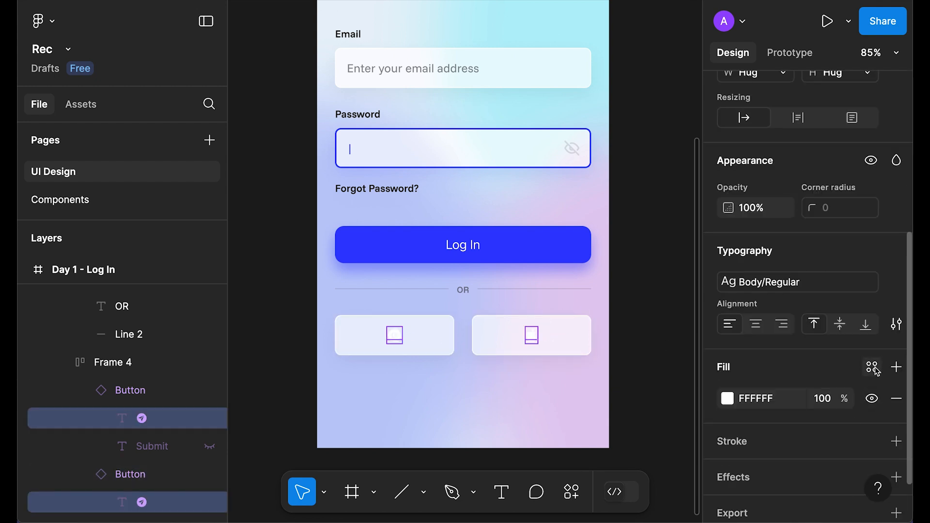
left_click(875, 369)
scroll(619, 368, "down", 2)
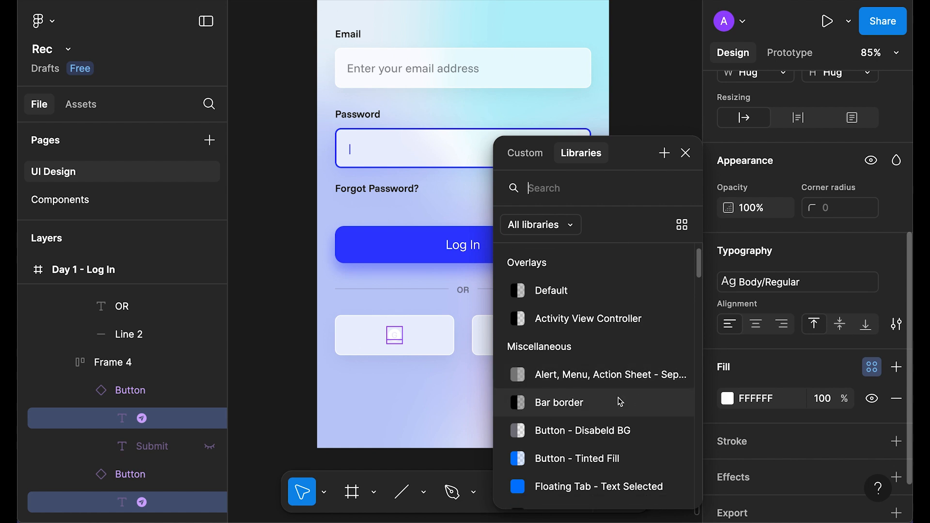
scroll(621, 402, "down", 3)
left_click(615, 381)
type("gray")
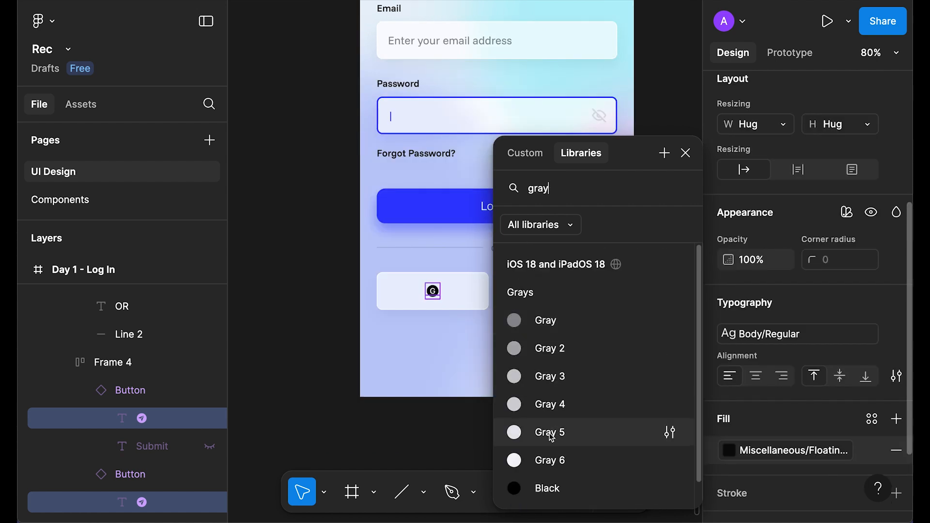
left_click(552, 323)
left_click(674, 277)
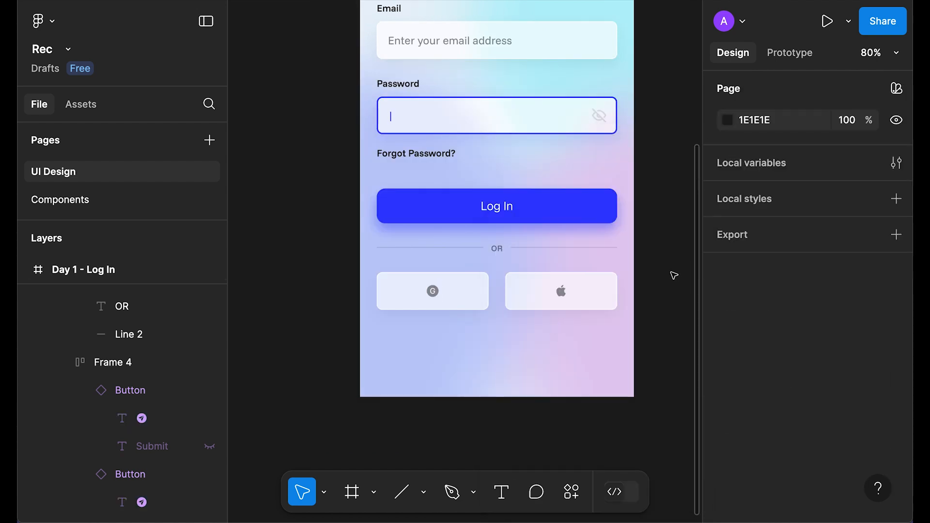
- Apply the Title3 Emphasized 20/25 text style to the G and Apple symbols
scroll(673, 275, "down", 4)
left_click_drag(673, 218, 633, 270)
key("shift+2")
left_click(418, 372, "super")
left_click(511, 372, "shift+super")
scroll(855, 388, "down", 4)
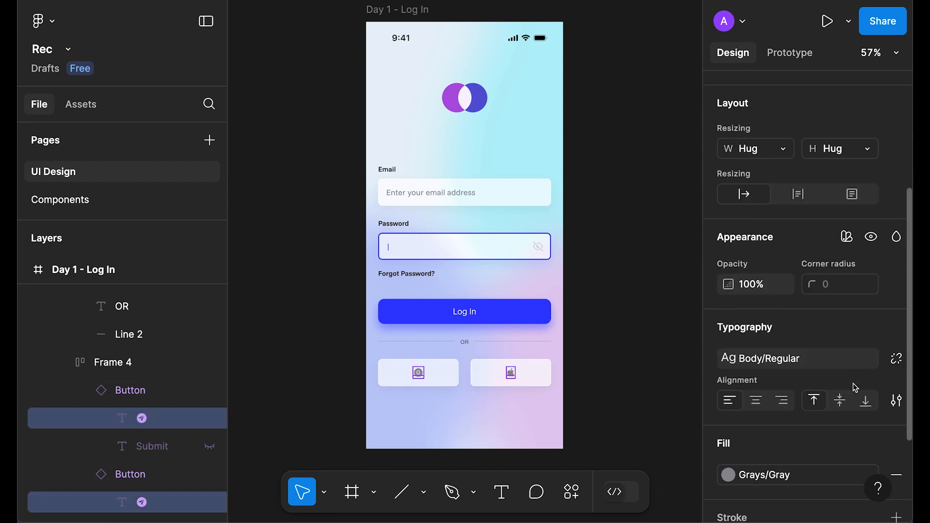
left_click(814, 347)
scroll(841, 371, "up", 2)
left_click(804, 277)
left_click(799, 345)
scroll(810, 380, "up", 3)
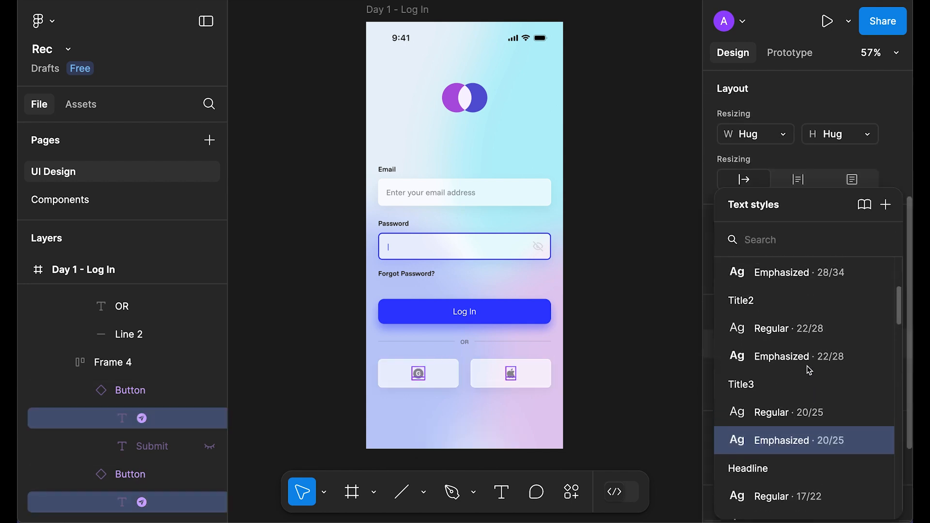
left_click(620, 411)
left_click(636, 399)
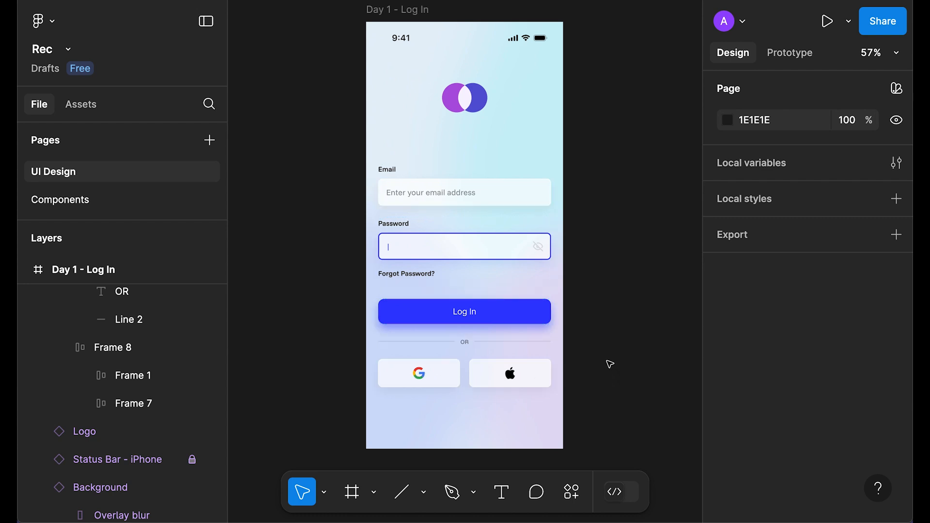
- Place a copy of the "Forgot Password?" text near the frame's bottom at X 24, Y 800, reading "Don't have an account? Sign Up"
left_click_drag(406, 274, 430, 429)
type("Don't have an account? Sign Up")
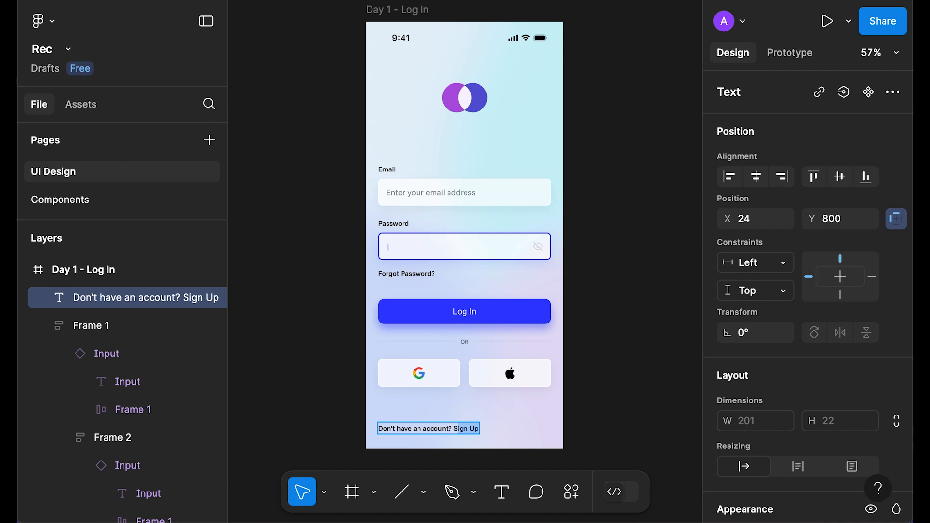
- Colour "Sign Up" 303BFE and "Don't have an account?" 707078 in the text at the frame's bottom
scroll(818, 388, "down", 8)
left_click(728, 416)
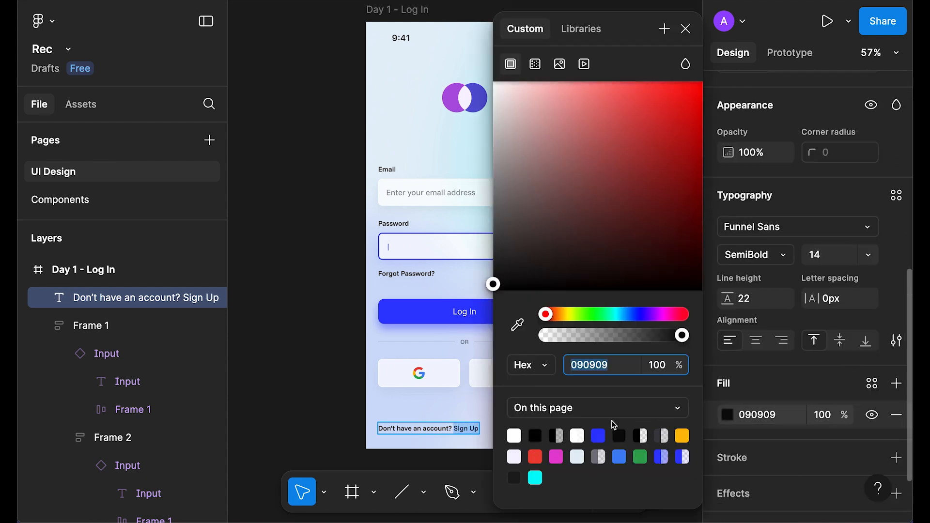
left_click(598, 436)
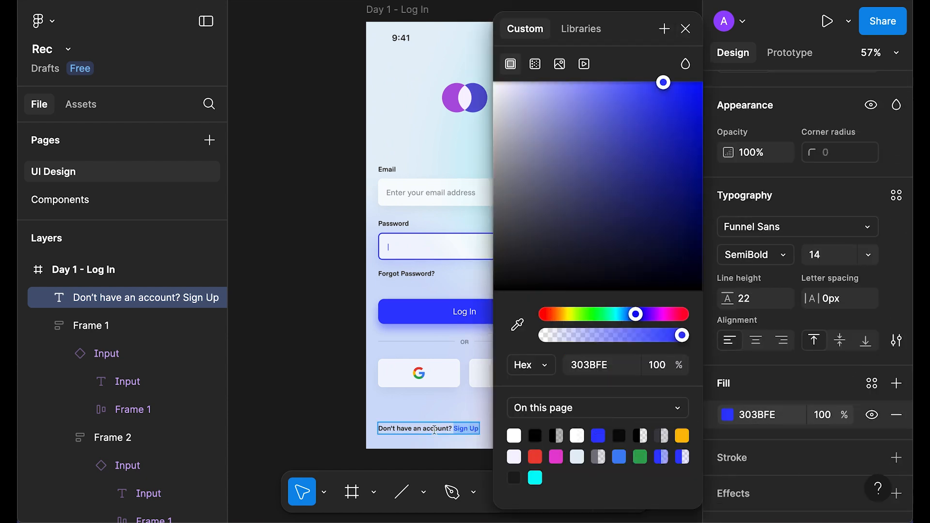
key("ctrl+z")
left_click_drag(503, 186, 508, 193)
left_click(688, 29)
left_click(610, 376)
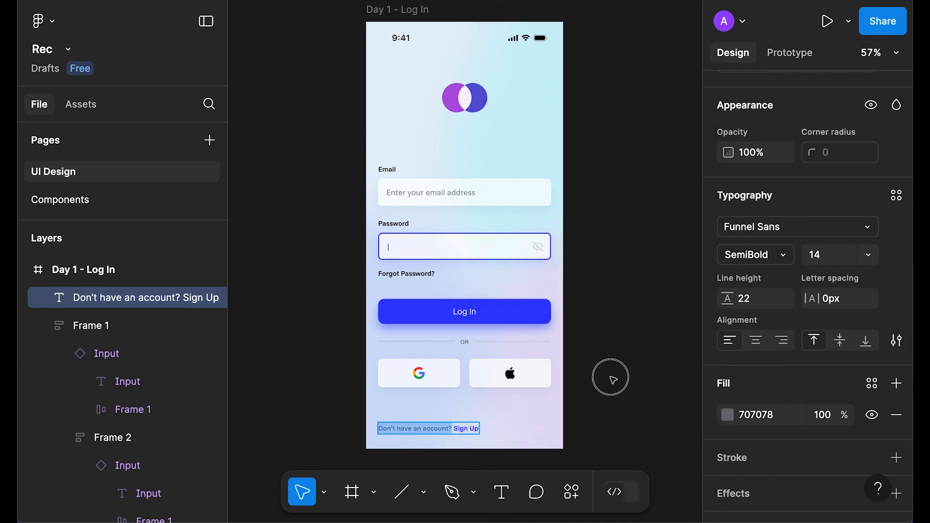
- Centre the "Don't have an account? Sign Up" text horizontally within the log-in frame
left_click(426, 429)
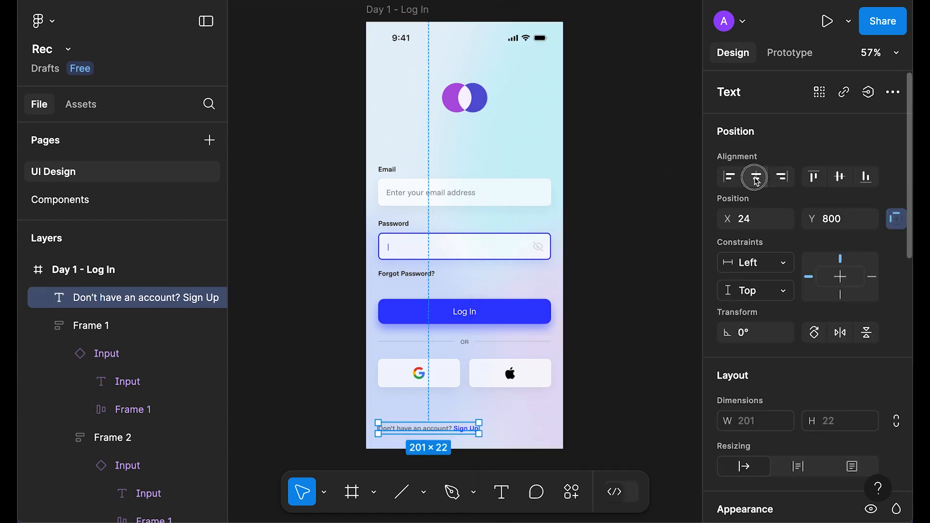
left_click(757, 178)
left_click(647, 331)
scroll(507, 141, "down", 1)
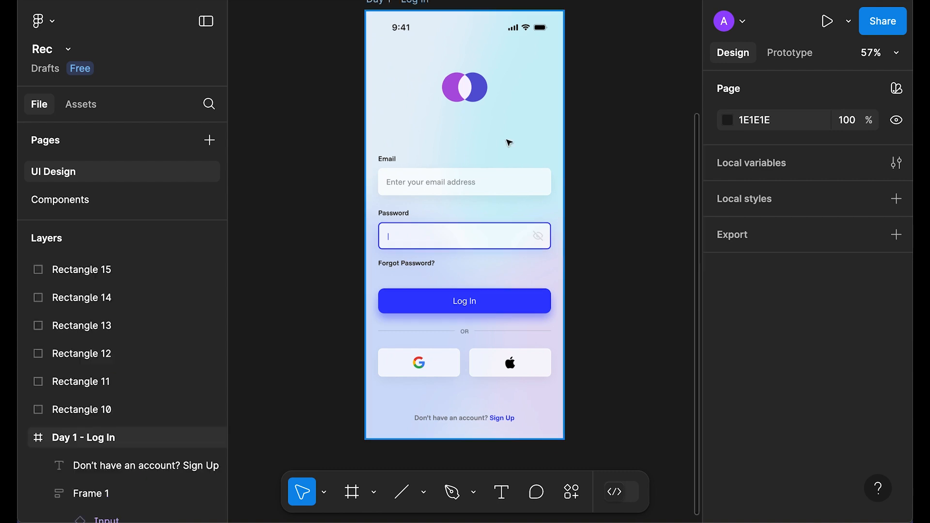
- Wrap the logo, the form frame and the sign-up text in a vertical auto layout with a gap of 96
left_click(460, 95)
left_click(452, 189, "shift")
left_click(468, 419, "shift")
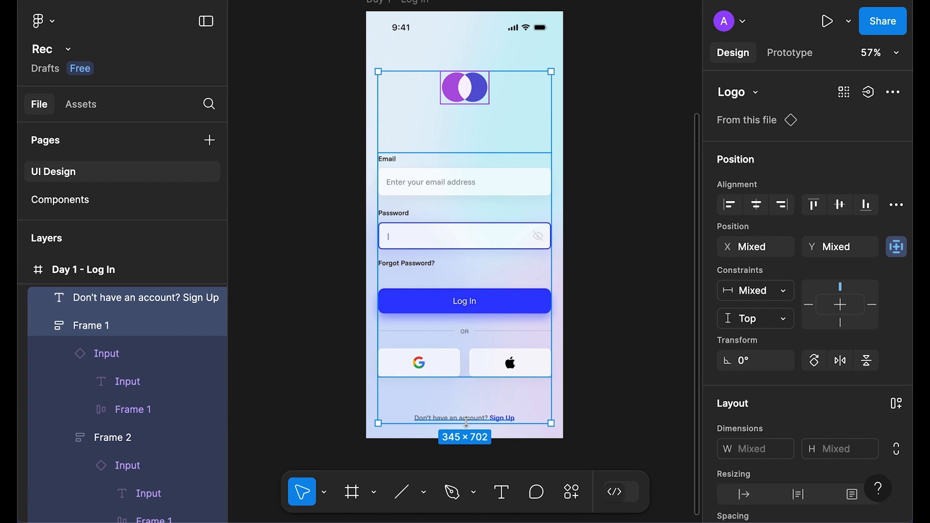
key("shift+a")
scroll(775, 364, "down", 1)
left_click(765, 444)
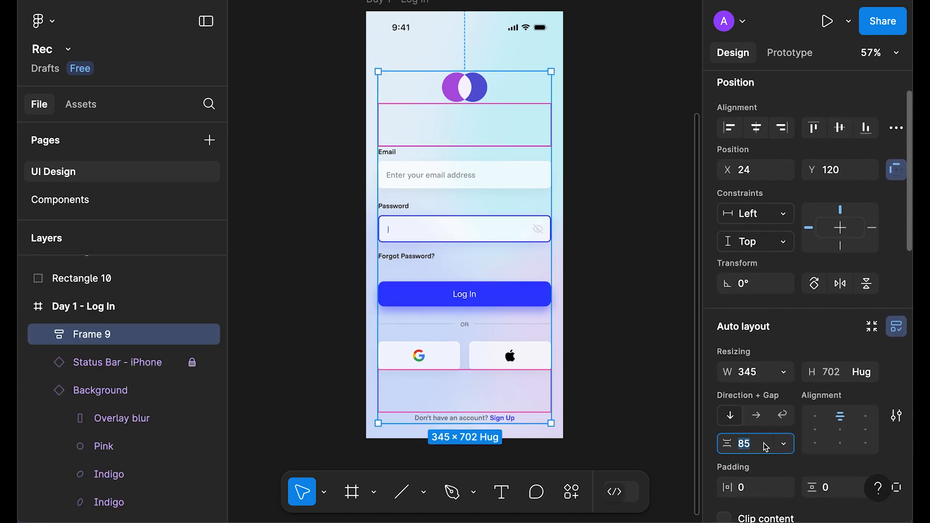
type("96")
key("Return")
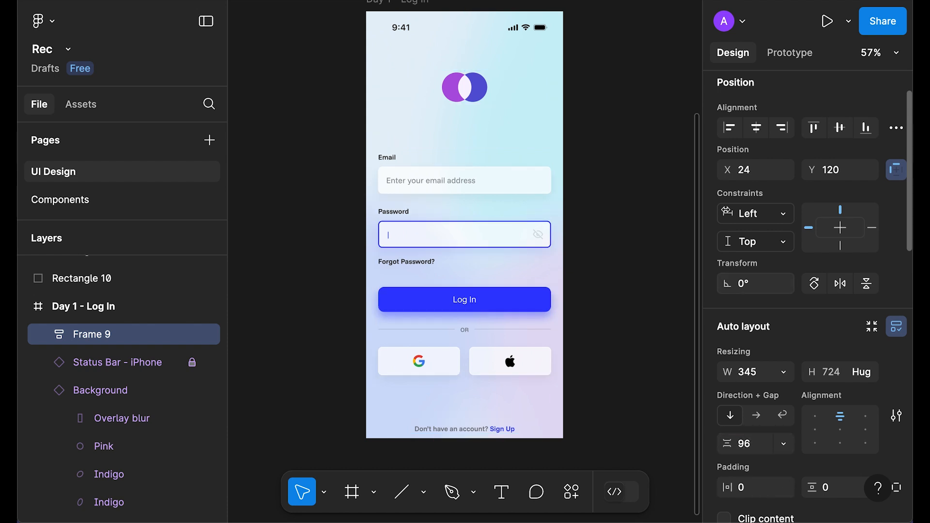
- Centre the new auto layout frame horizontally in the log-in frame and position it at Y 104
left_click(756, 128)
left_click(839, 128)
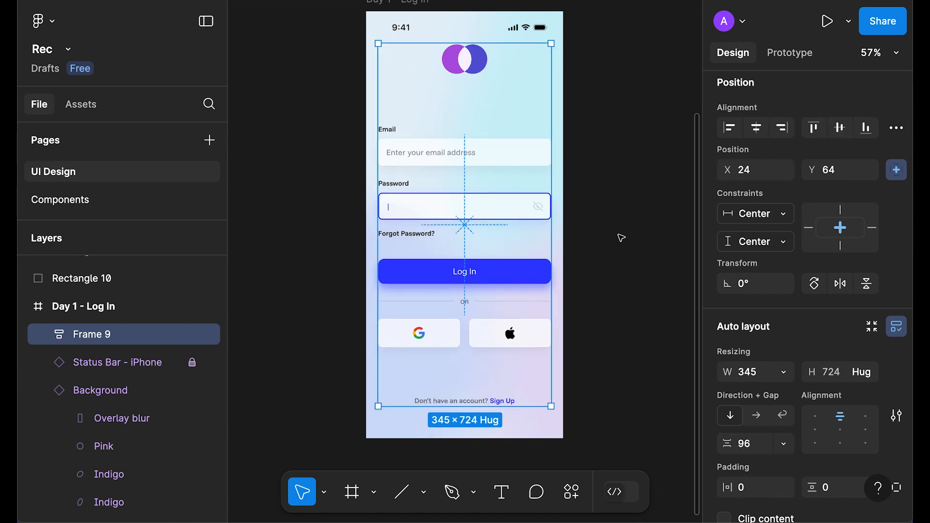
left_click(632, 223)
left_click_drag(488, 276, 491, 299)
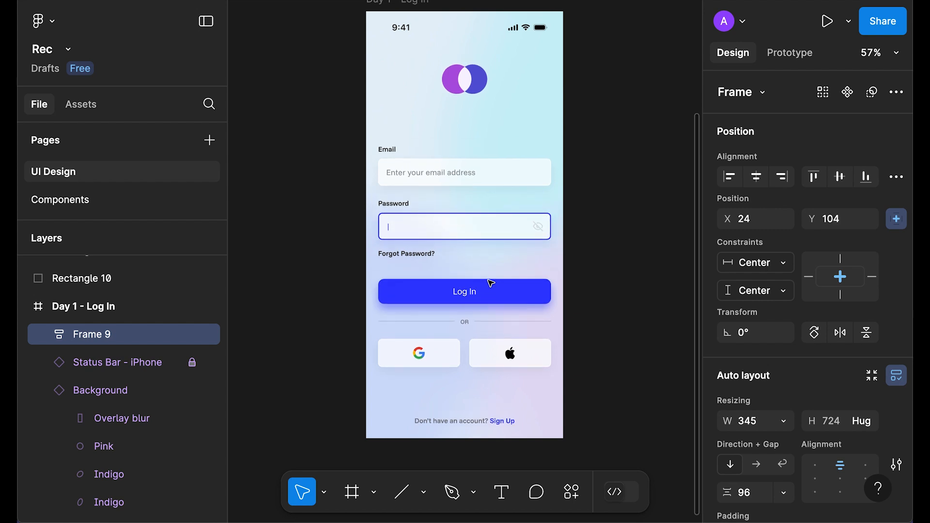
key("alt")
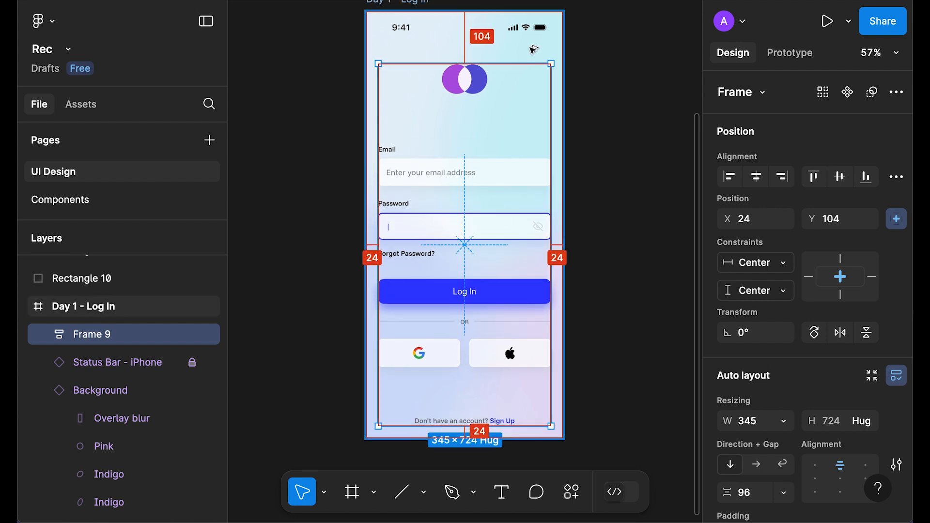
left_click(670, 206)
- Copy the blue-to-cyan swatch gradient to the logo's left circle and the blue-to-magenta gradient to its right circle
scroll(624, 200, "up", 2)
scroll(623, 201, "up", 2)
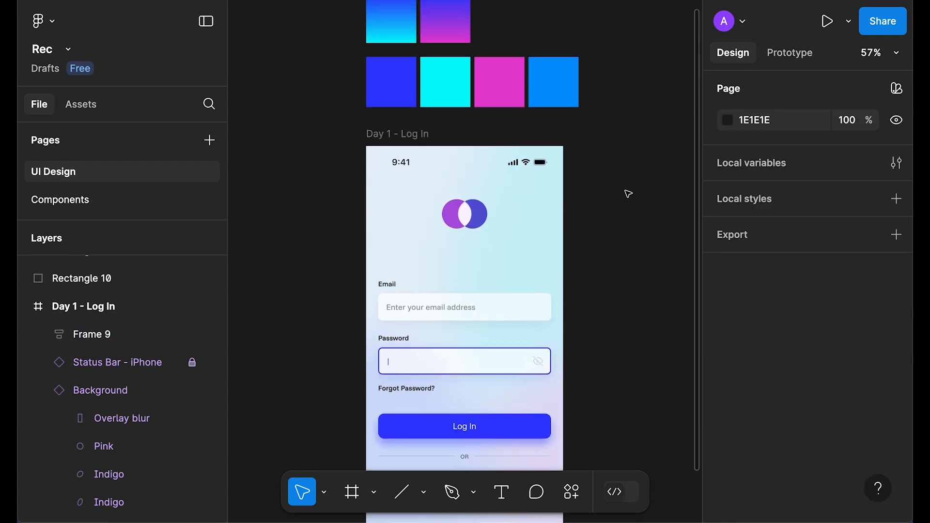
scroll(586, 151, "up", 2)
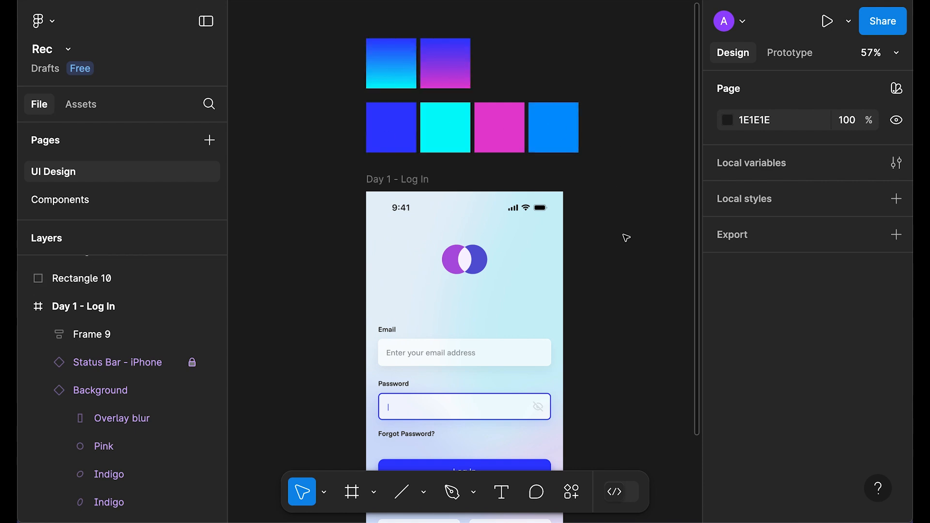
scroll(625, 237, "down", 1)
scroll(630, 236, "up", 1)
scroll(631, 237, "down", 1)
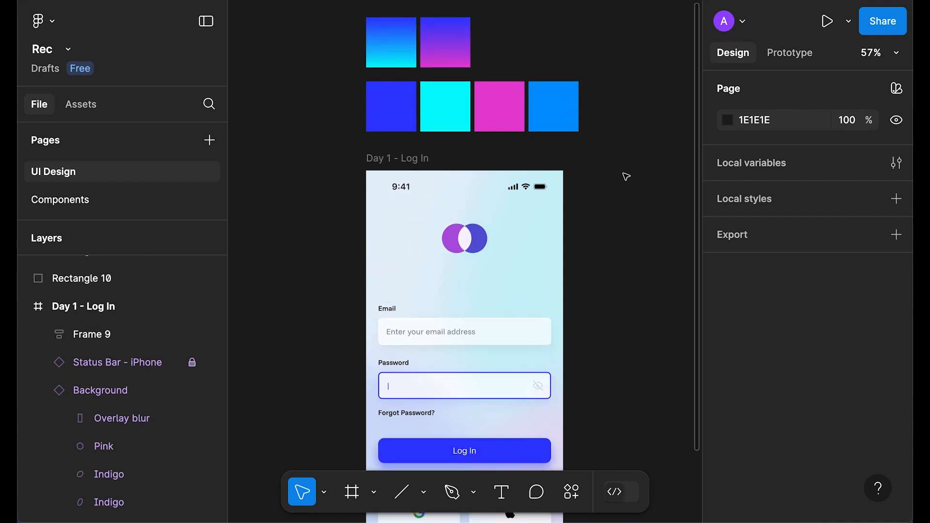
left_click(388, 42)
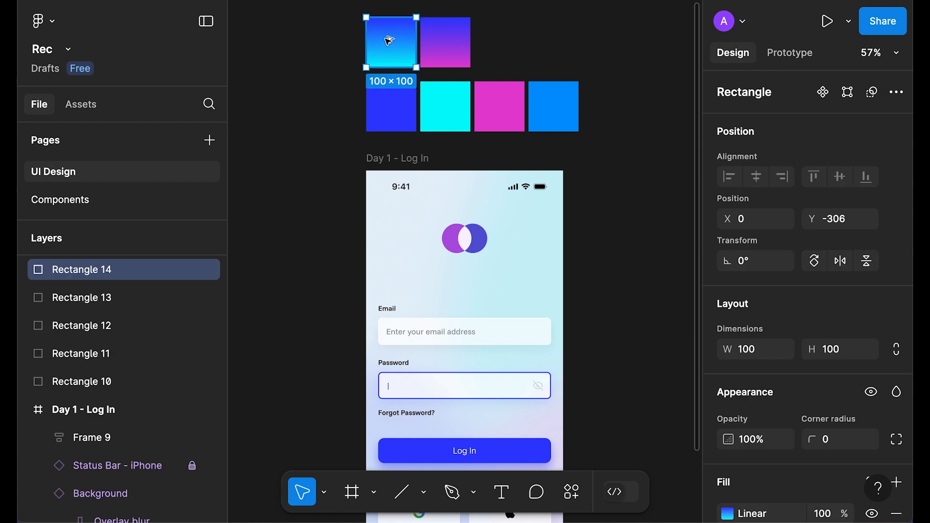
left_click(451, 242, "ctrl")
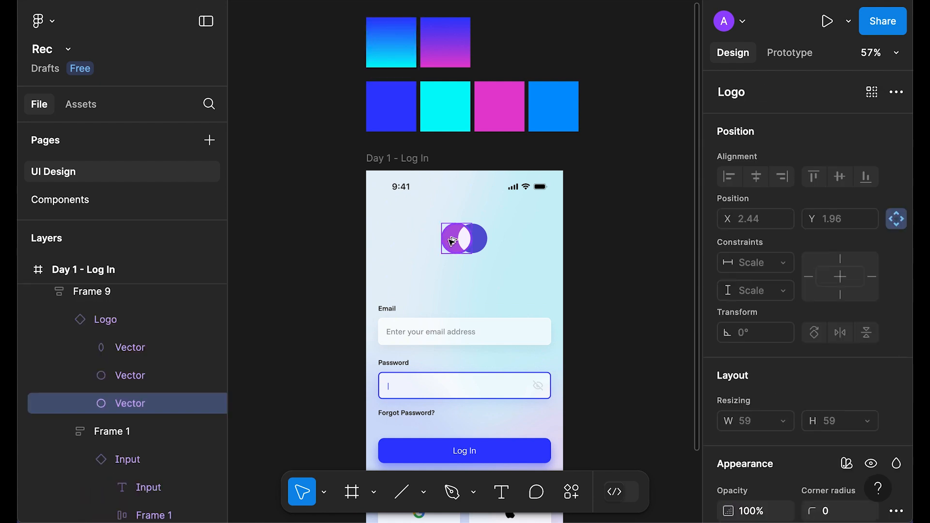
left_click(451, 24)
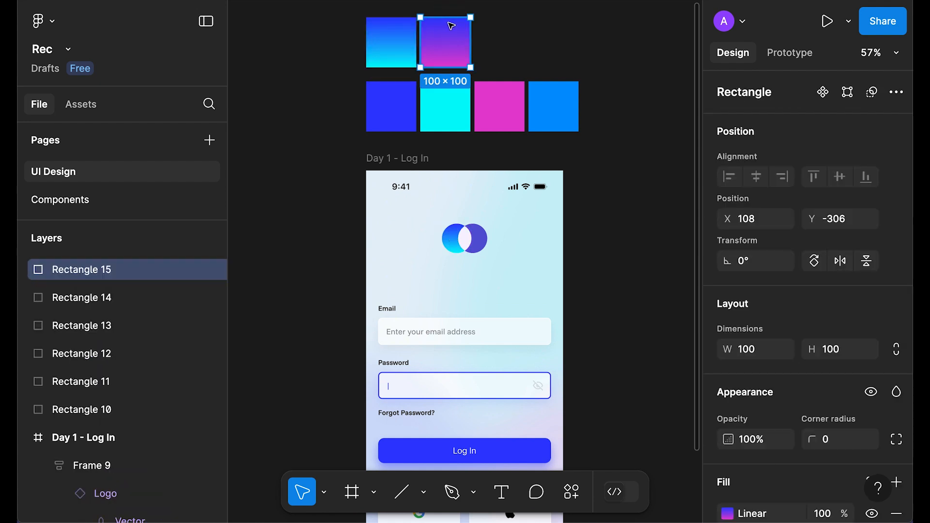
left_click(479, 244, "ctrl")
left_click(657, 123)
scroll(657, 124, "down", 2)
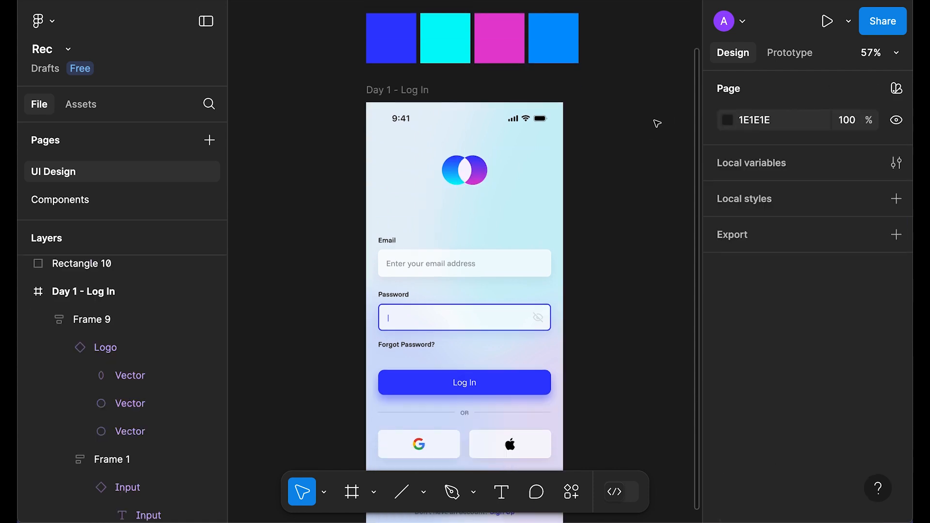
- Apply the Body Emphasized 17/22 text style to the Log In button's label
scroll(672, 206, "down", 2)
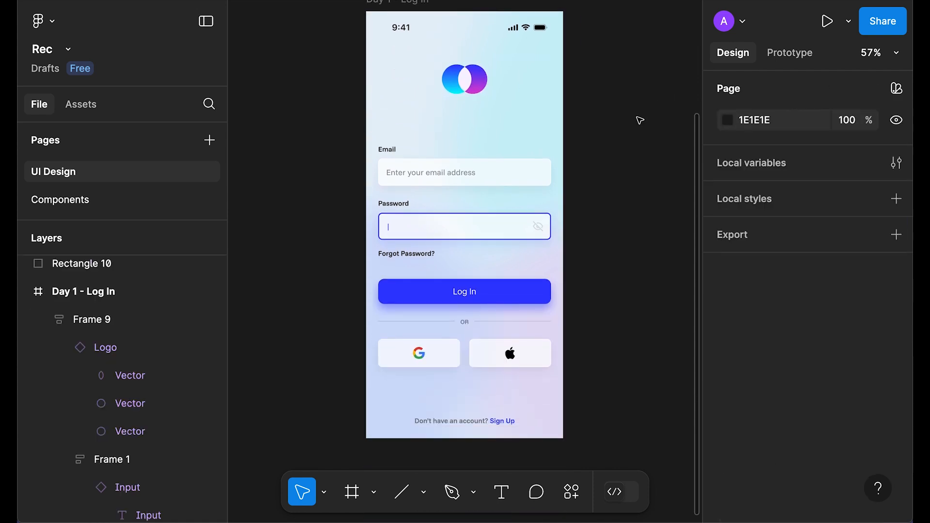
scroll(639, 120, "up", 1)
scroll(650, 172, "down", 1)
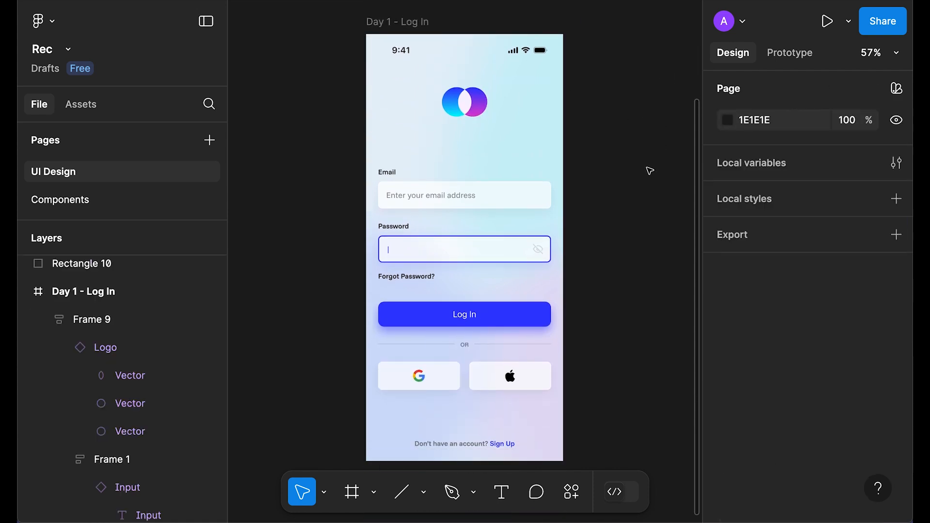
scroll(630, 233, "down", 1)
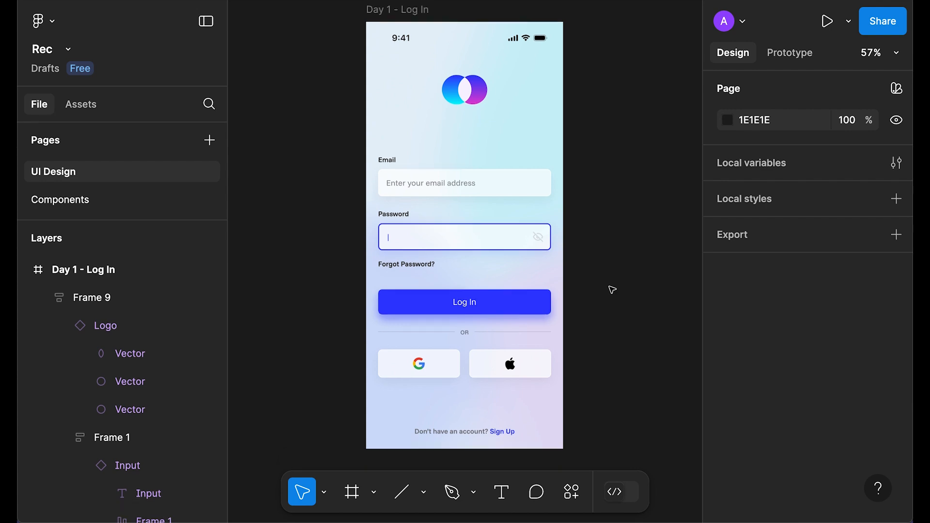
left_click(469, 306, "ctrl")
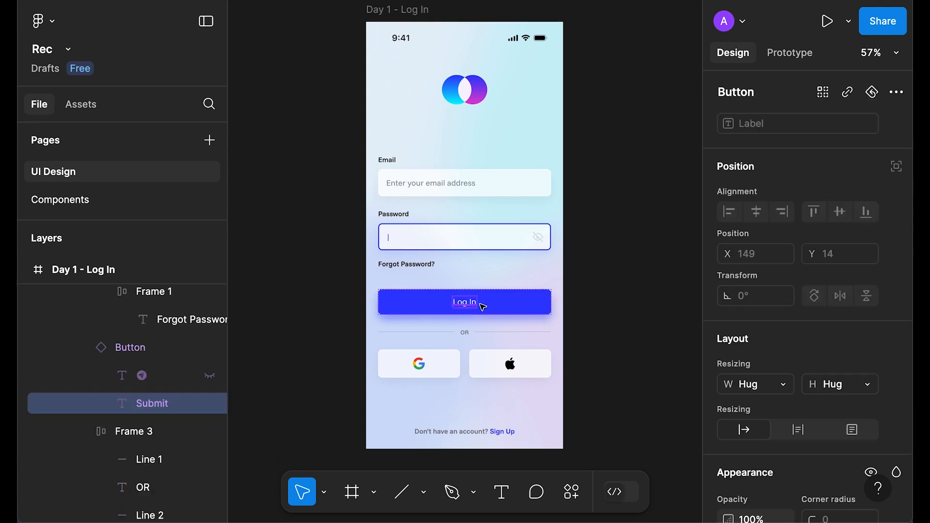
scroll(775, 332, "down", 5)
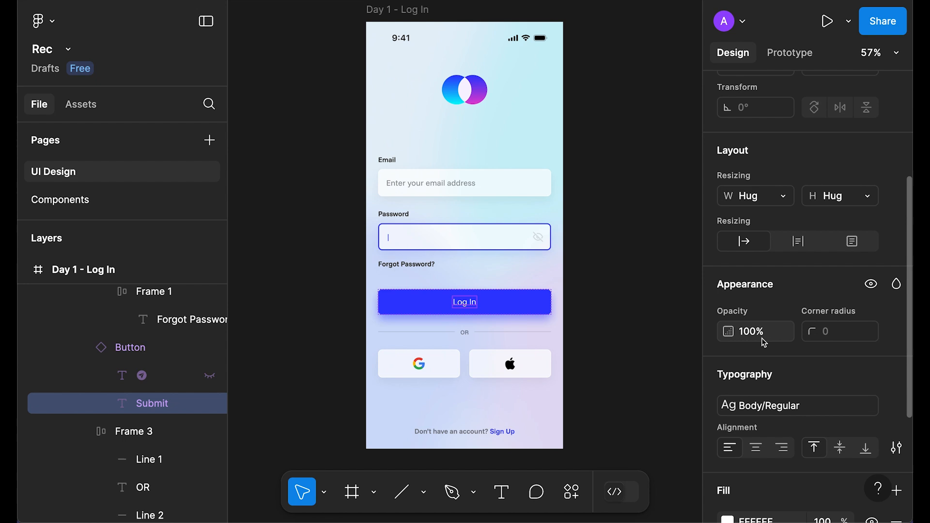
left_click(778, 387)
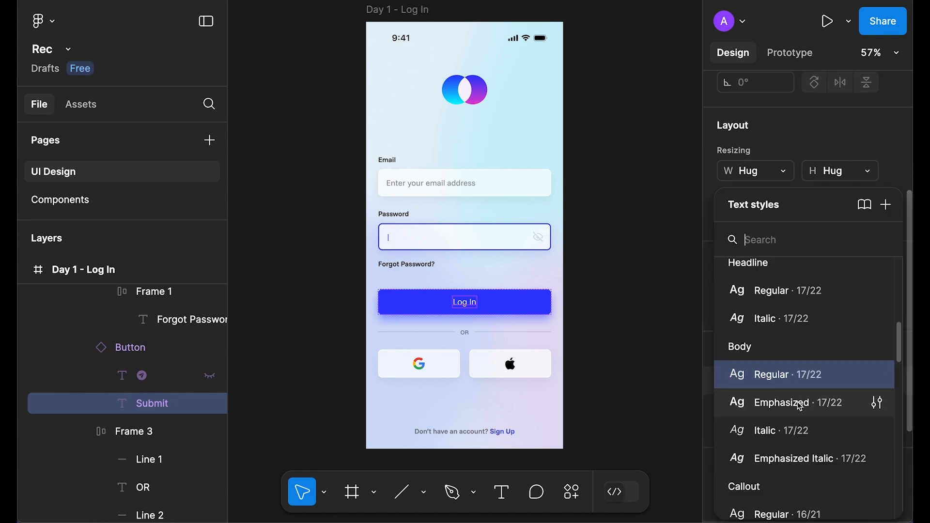
left_click(800, 405)
left_click(603, 253)
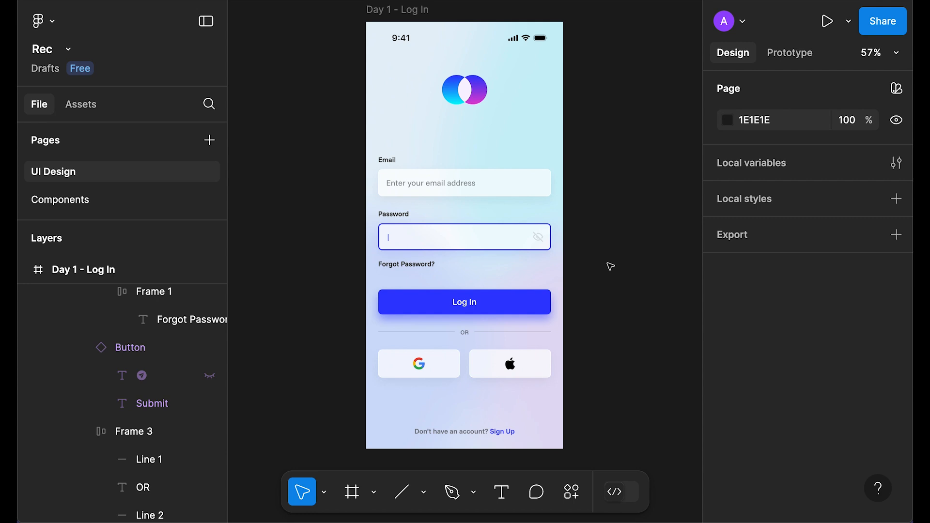
- Duplicate the log-in frame and rename the two frames "Day 1 - Log In - Light Mode" and "Day 1 - Log In - Dark Mode"
scroll(609, 266, "up", 2)
left_click(403, 32)
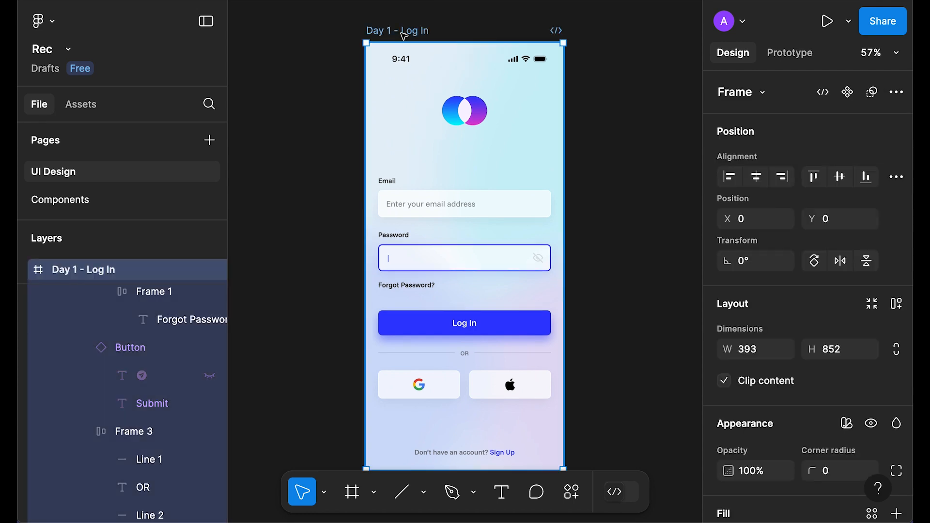
key("ctrl+d")
left_click(315, 30)
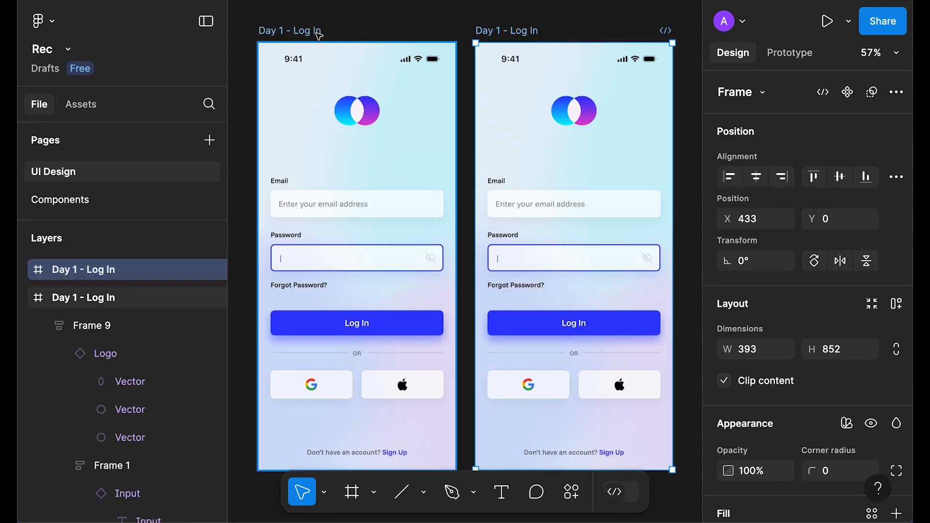
double_click(317, 31)
key("Right")
type("-")
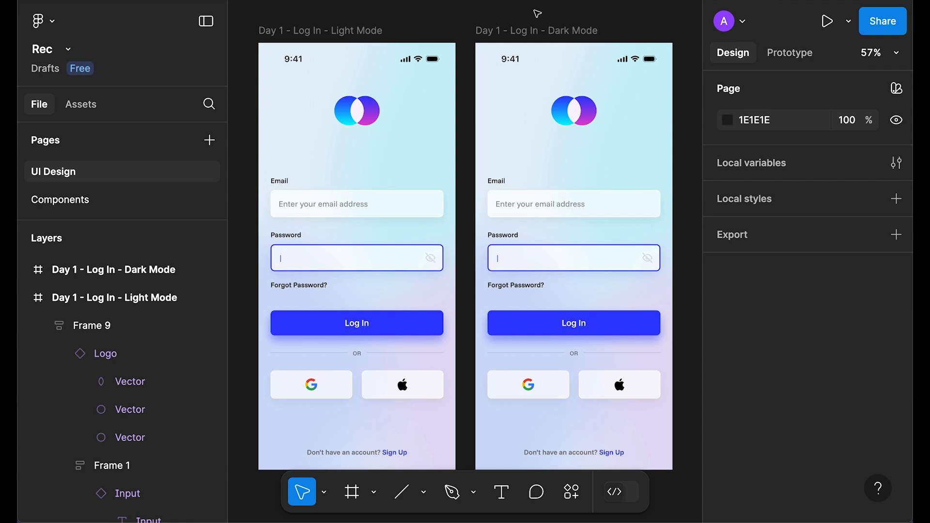
- Go to the main component of the Background instance used in the Dark Mode frame
scroll(462, 24, "right", 5)
scroll(463, 25, "down", 1)
left_click(462, 25)
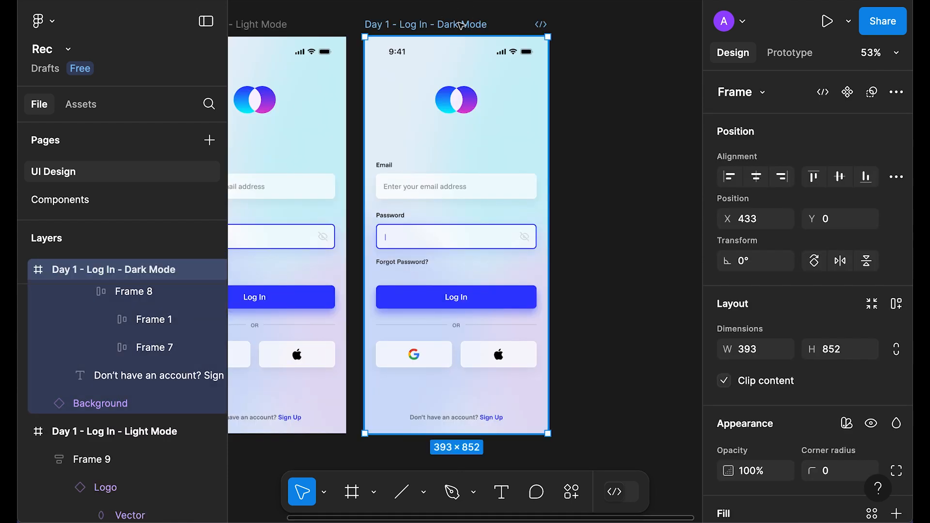
key("shift+0")
scroll(546, 58, "up", 5)
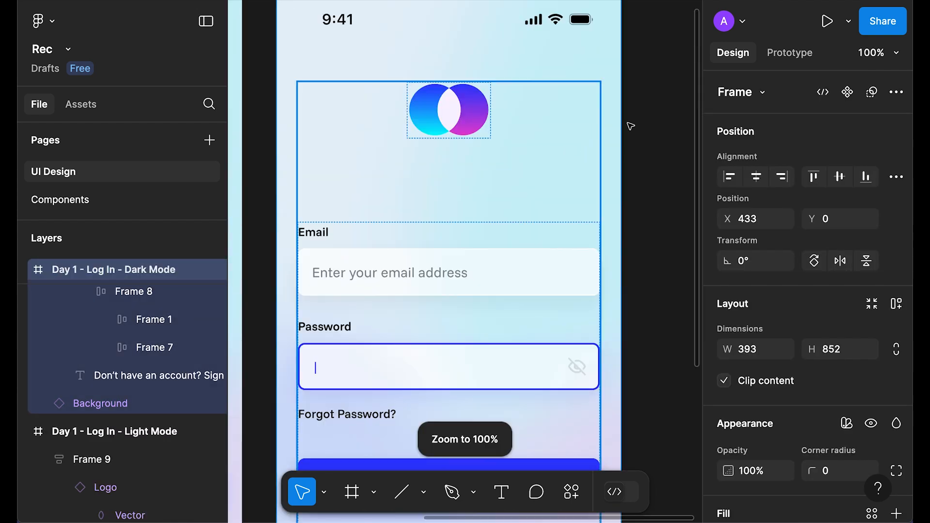
left_click(636, 119)
scroll(636, 119, "up", 1)
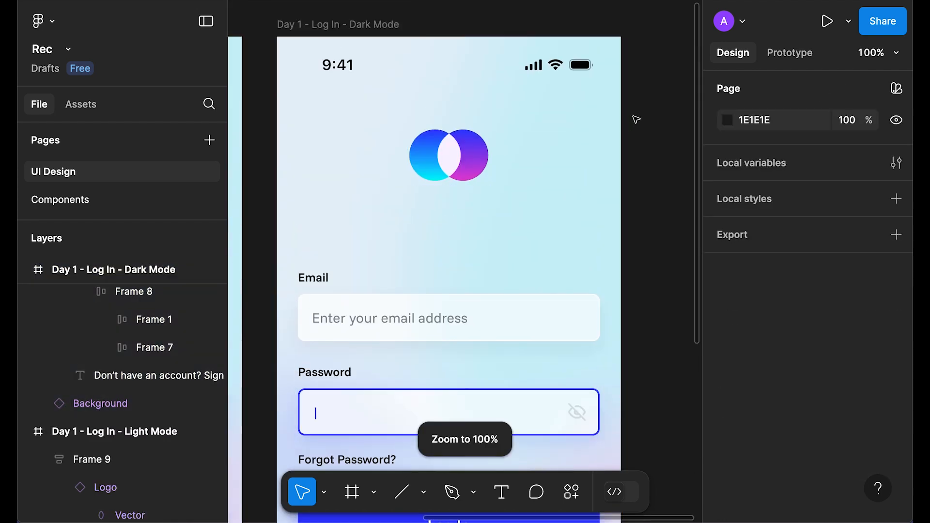
left_click(580, 113)
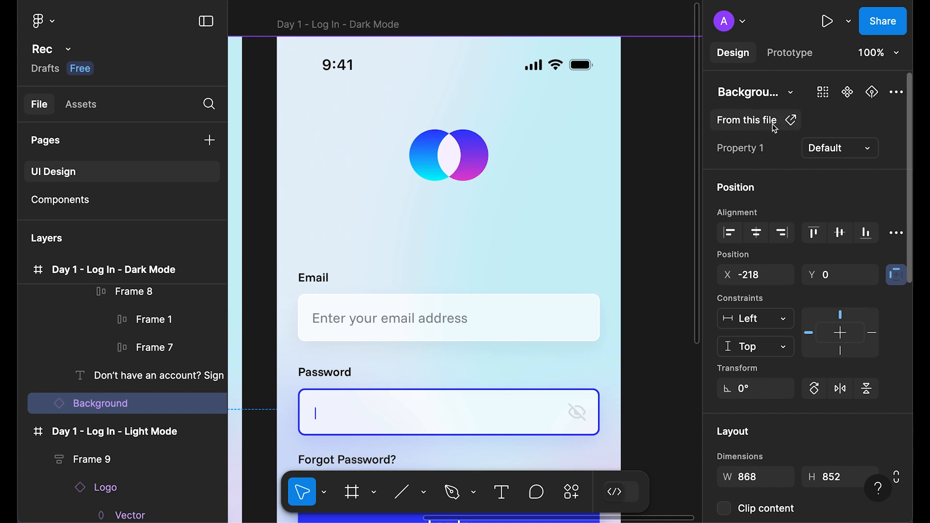
left_click(793, 121)
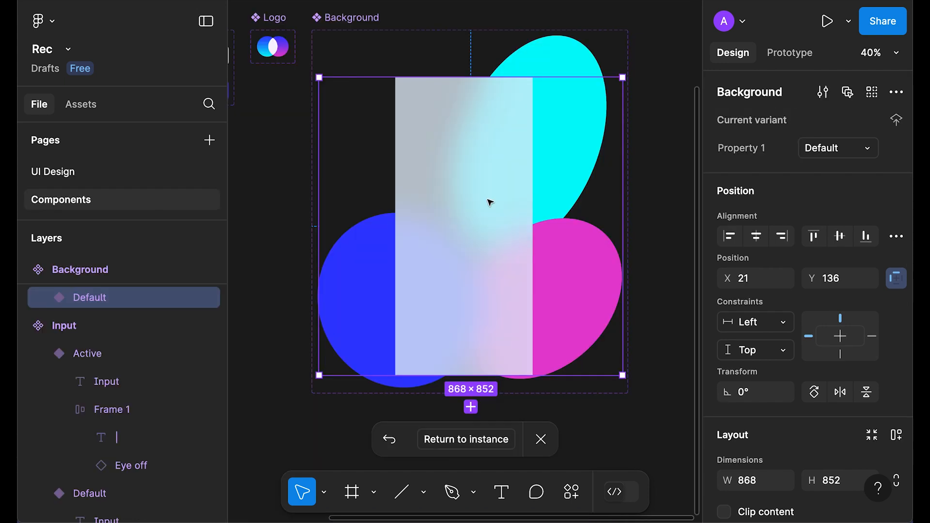
- Add a second variant to the Background component set and name it Dark
left_click(370, 26)
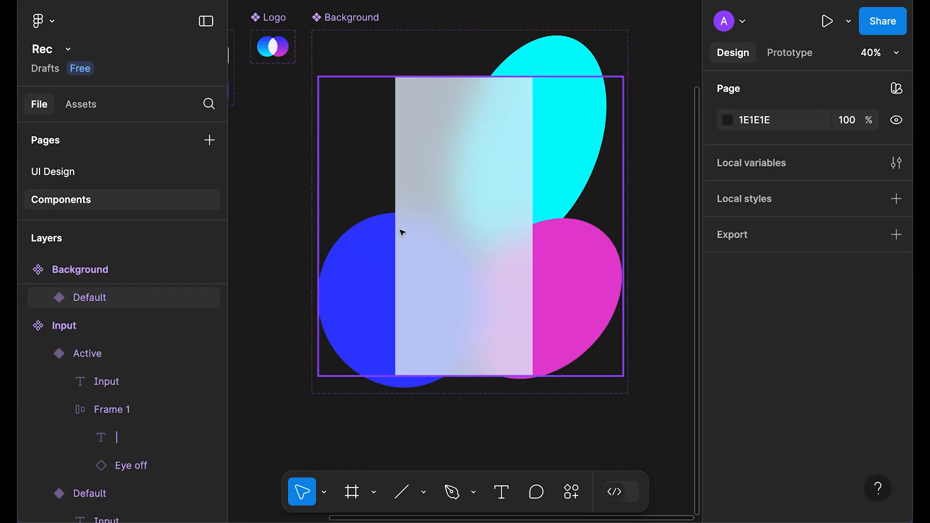
left_click(412, 75)
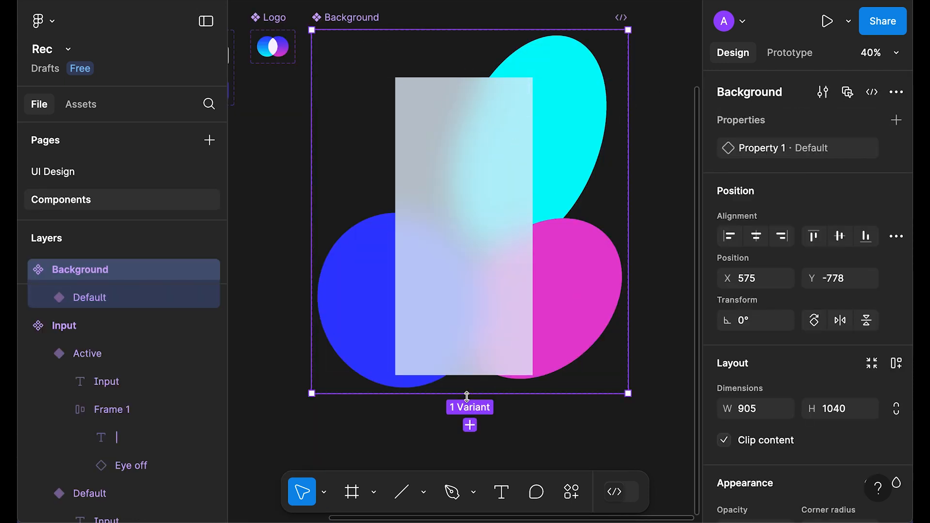
left_click(470, 425)
scroll(569, 292, "down", 3)
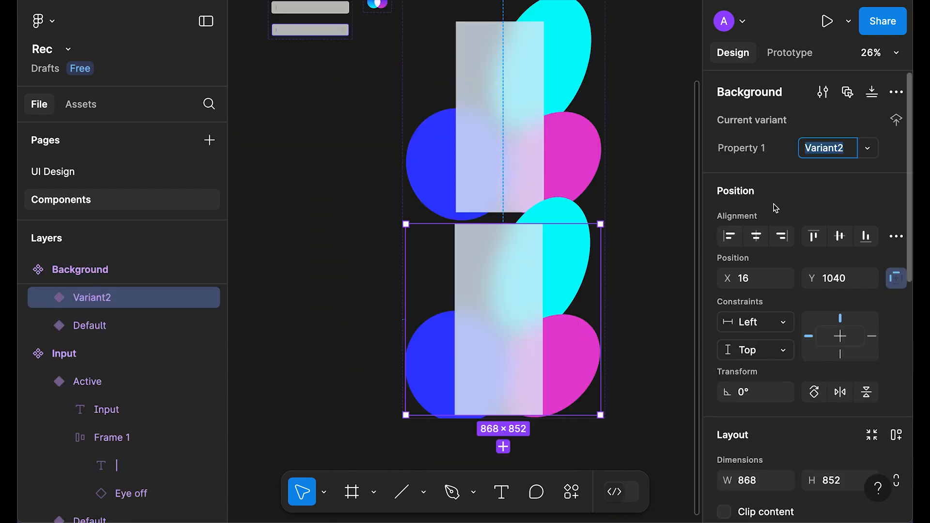
key("Return")
- Rename the Background variant property to Mode and set the original variant's value to Light
double_click(752, 151)
type("Tode")
key("Return")
left_click(557, 162)
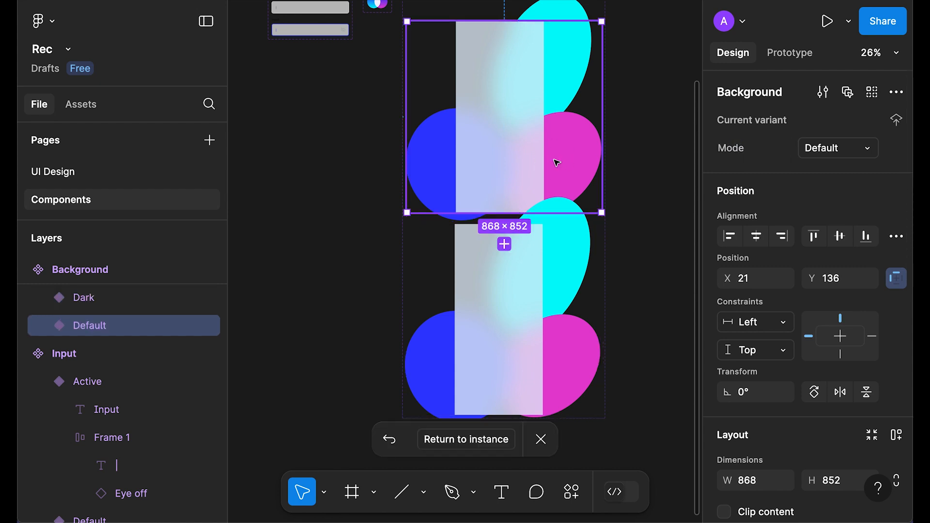
left_click(848, 153)
key("Return")
left_click(541, 306)
left_click(517, 189)
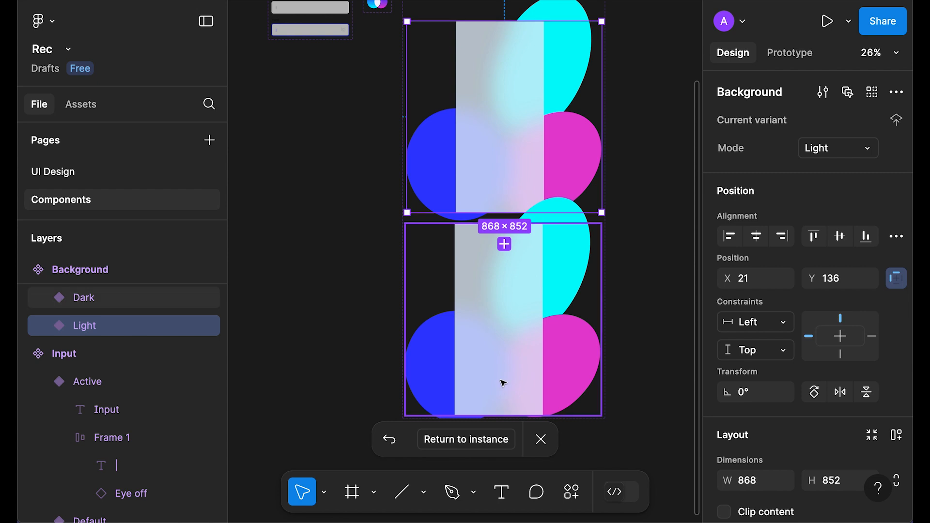
- Change the Overlay blur rectangle's fill in the Dark variant of the Background component to near-black
left_click(515, 317)
left_click(515, 317)
scroll(732, 336, "down", 5)
left_click(727, 308)
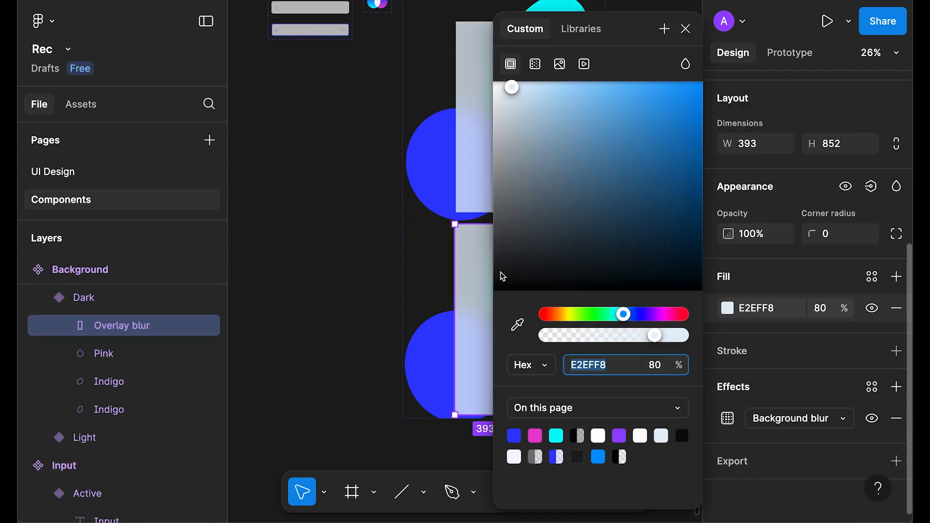
left_click(515, 280)
left_click_drag(514, 281, 519, 284)
left_click(686, 30)
left_click(645, 301)
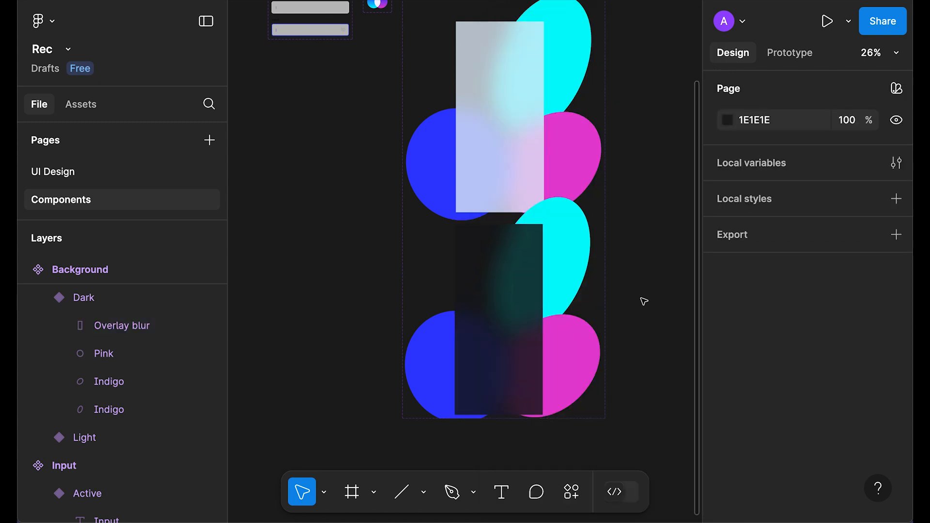
- Return to the Background instance in the Dark Mode frame and switch its Mode to Dark
left_click(506, 137)
left_click(443, 441)
left_click(822, 148)
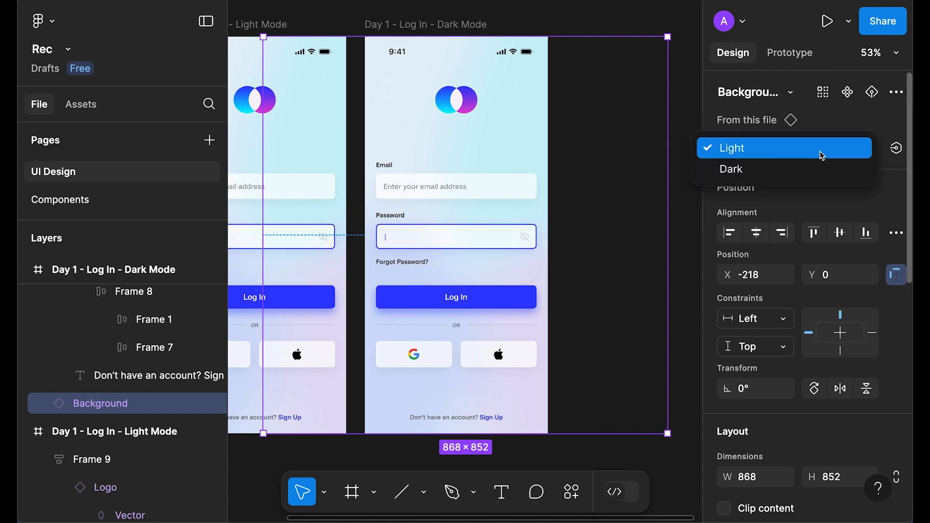
left_click(782, 170)
left_click(646, 205)
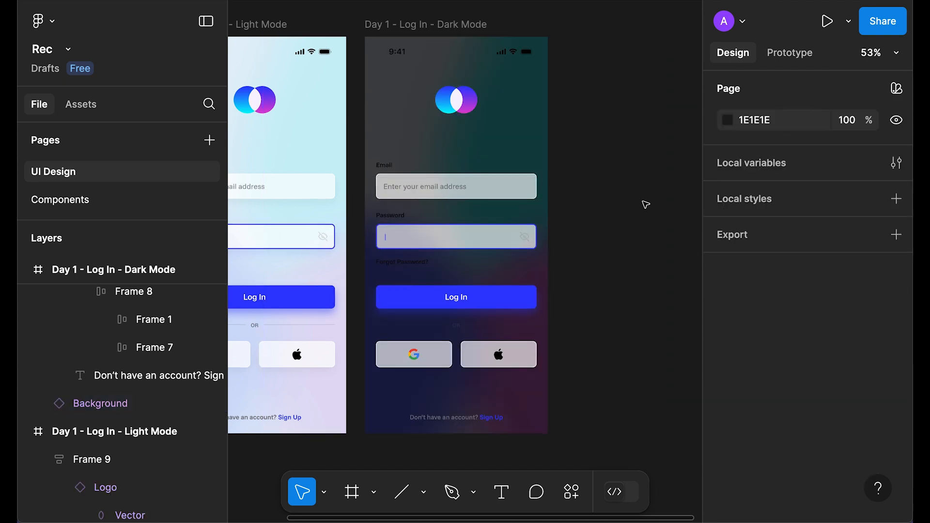
- Change the Dark Mode frame's status bar colour from Labels/Primary to the Grays White library colour
left_click_drag(618, 117, 675, 125)
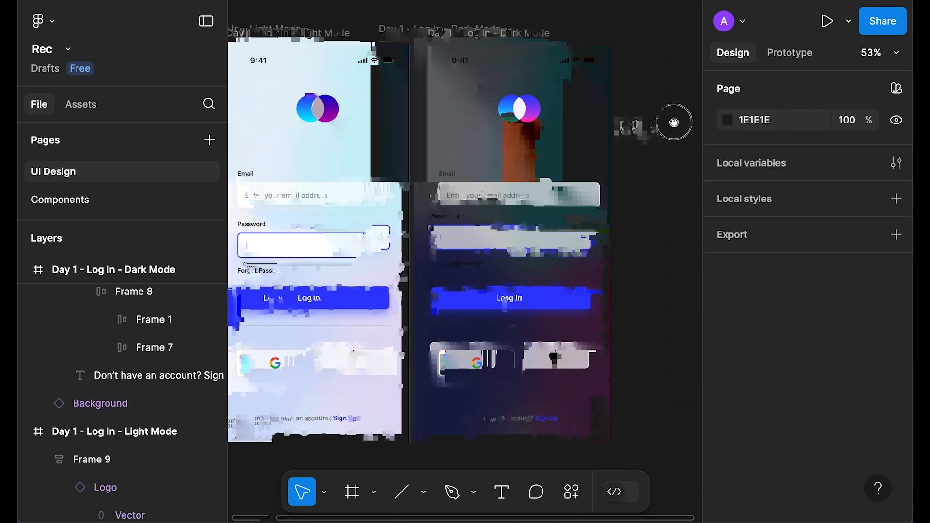
left_click(596, 66)
scroll(774, 460, "down", 5)
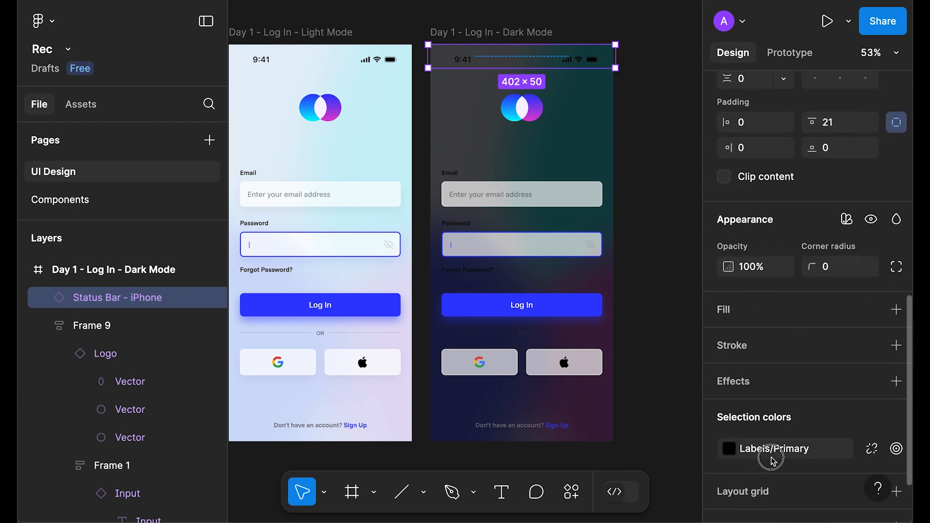
left_click(774, 458)
type("white")
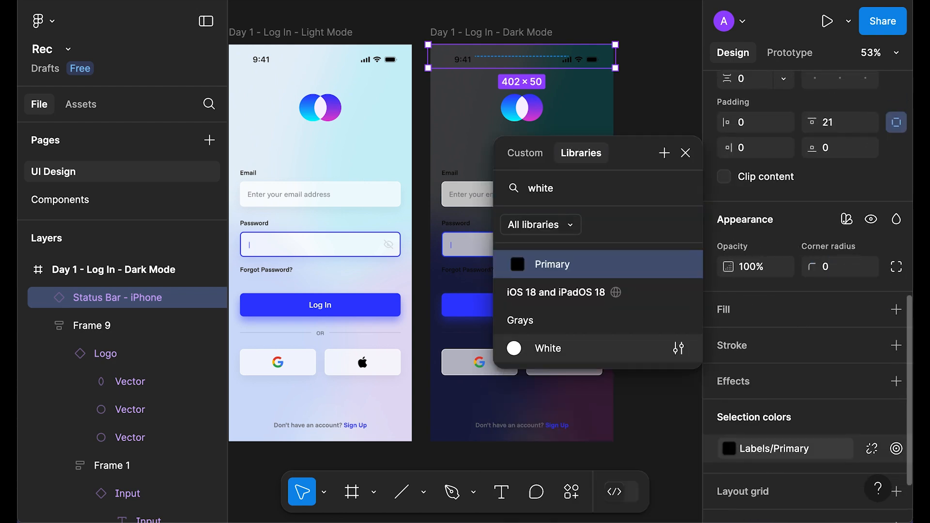
left_click(548, 348)
left_click(649, 170)
- Go to the Logo instance's main component and add a second variant named Dark to its set
left_click(536, 111)
left_click(539, 118)
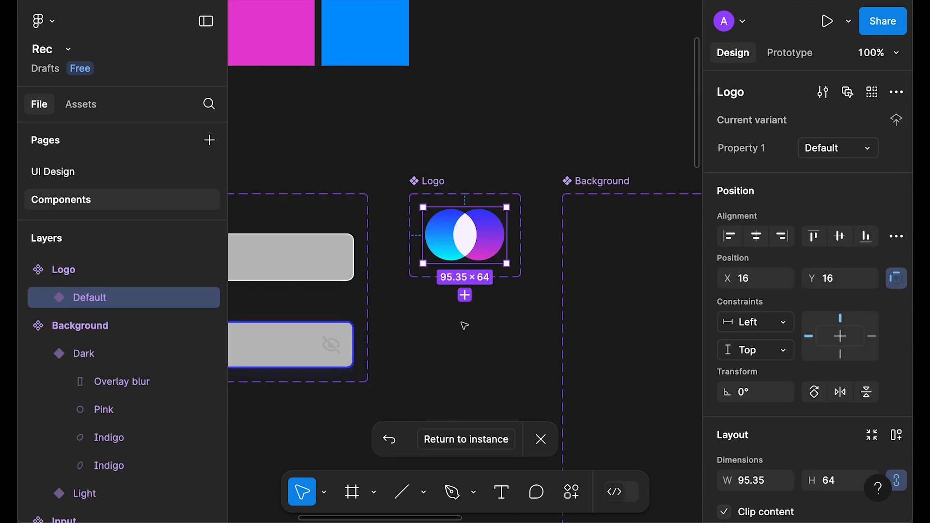
left_click(464, 326)
left_click(435, 183)
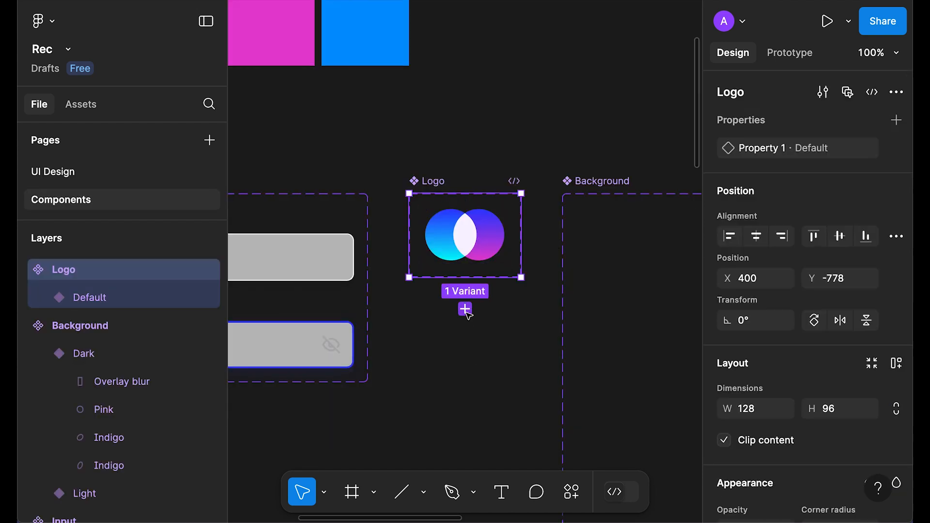
left_click(465, 310)
key("Return")
- Set the original logo variant's value to Light and rename the variant property to Logo
left_click(435, 236)
type("Light")
key("Return")
double_click(741, 153)
type("L")
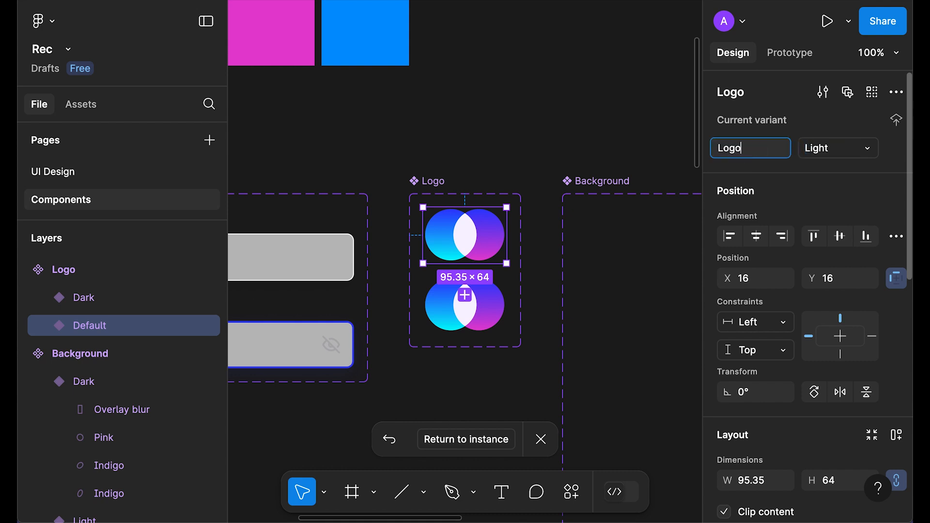
type("ogo")
key("Return")
- Recolour the overlapping centre shape of the Dark logo variant to 1B1A1D
left_click(466, 312)
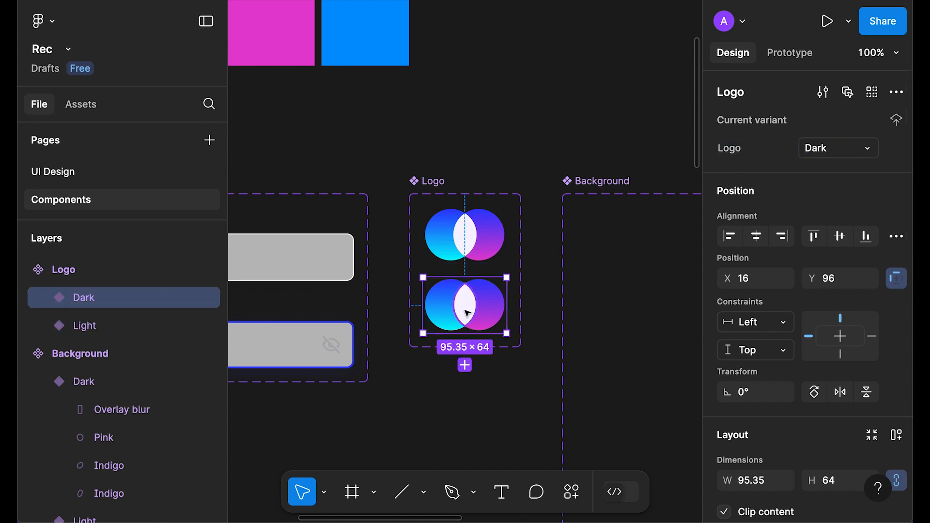
double_click(466, 313)
scroll(781, 349, "down", 5)
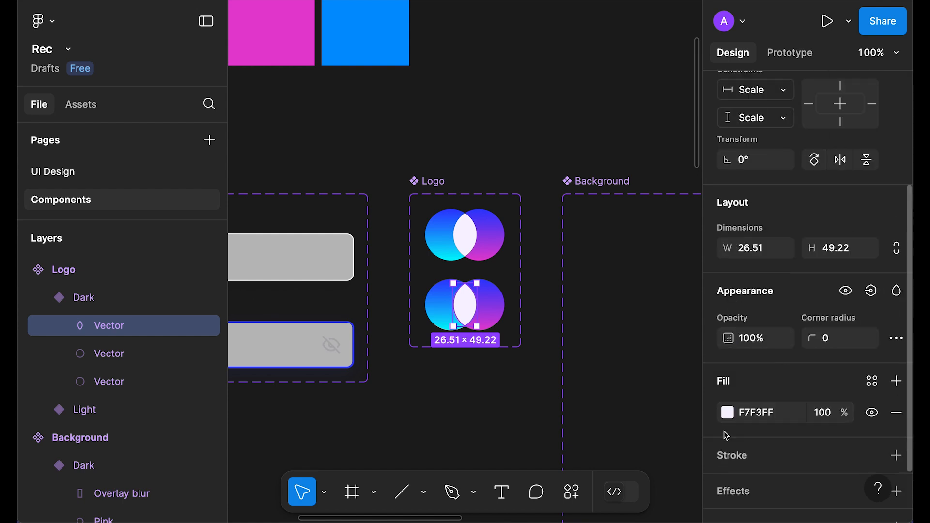
left_click(727, 412)
left_click_drag(513, 261, 512, 267)
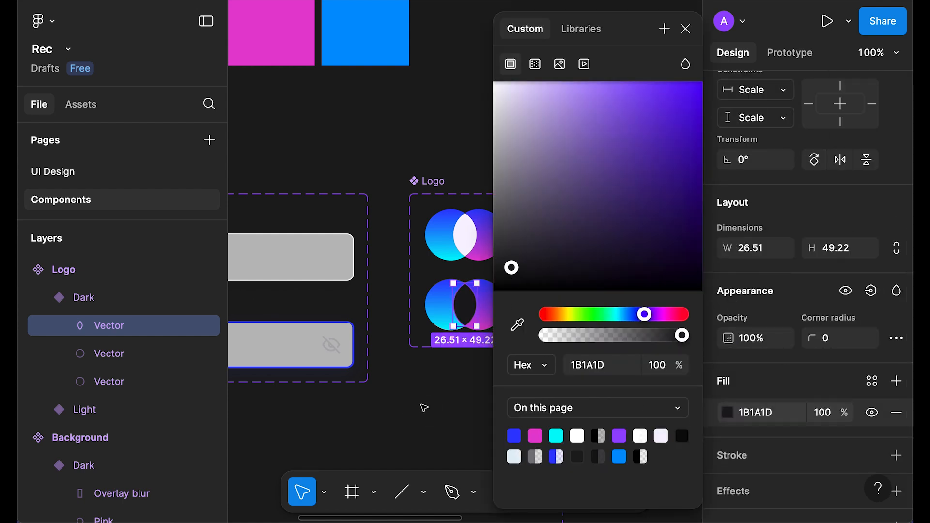
left_click(424, 408)
- Return to the logo instance in the Dark Mode frame and switch it to the Dark variant
left_click(501, 248)
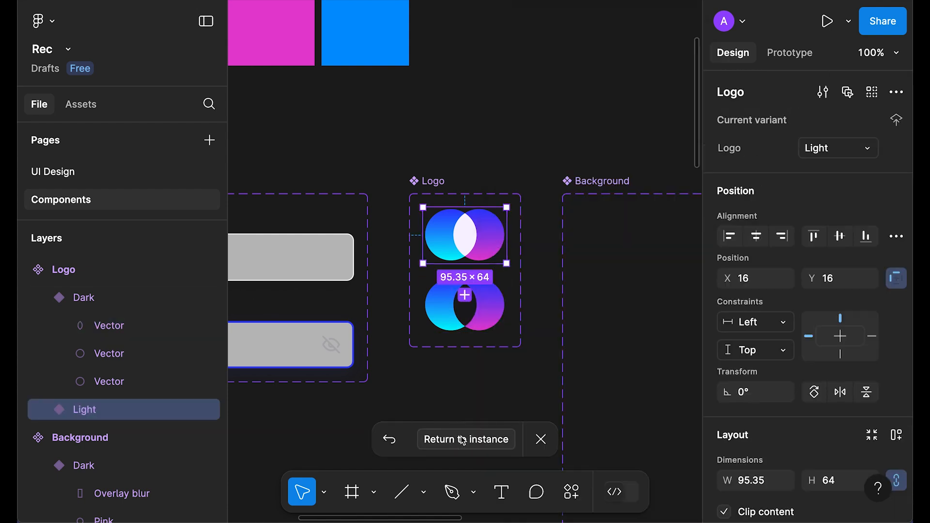
left_click(461, 440)
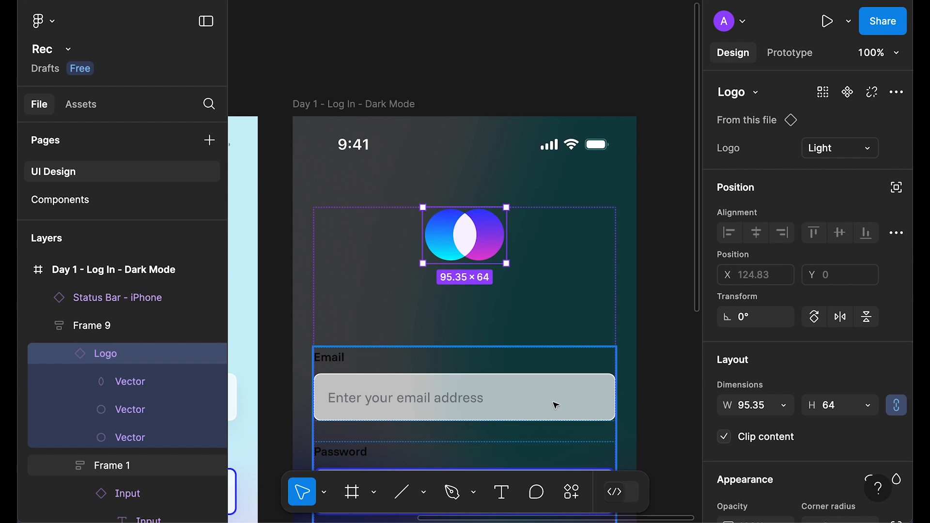
left_click(857, 147)
left_click(829, 171)
left_click(561, 56)
scroll(560, 56, "down", 2)
left_click_drag(637, 291, 619, 265)
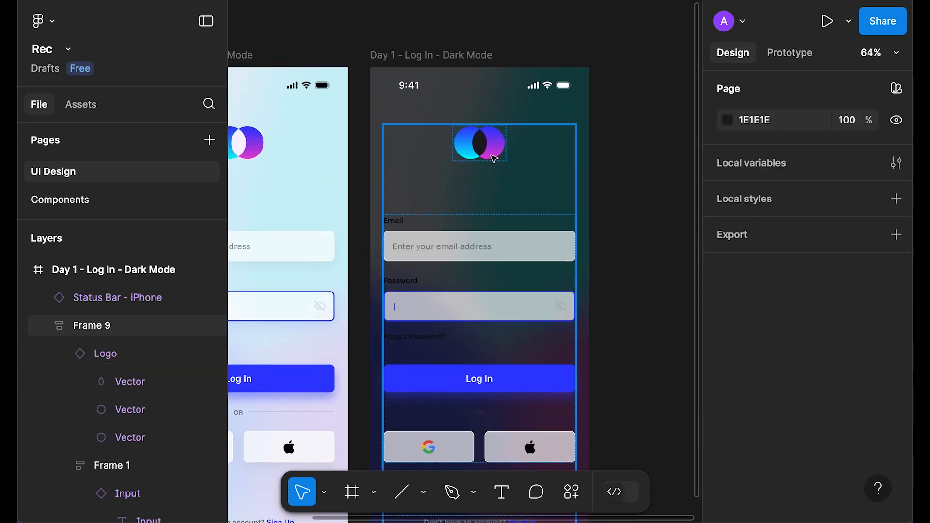
- Try to recolour the Dark Mode logo's centre shape with a colour sampled from the background above it
scroll(493, 158, "up", 3)
left_click(481, 145, "ctrl")
key("i")
left_click(482, 95)
scroll(668, 190, "down", 3)
key("ctrl+z")
scroll(669, 190, "up", 4)
left_click(671, 192)
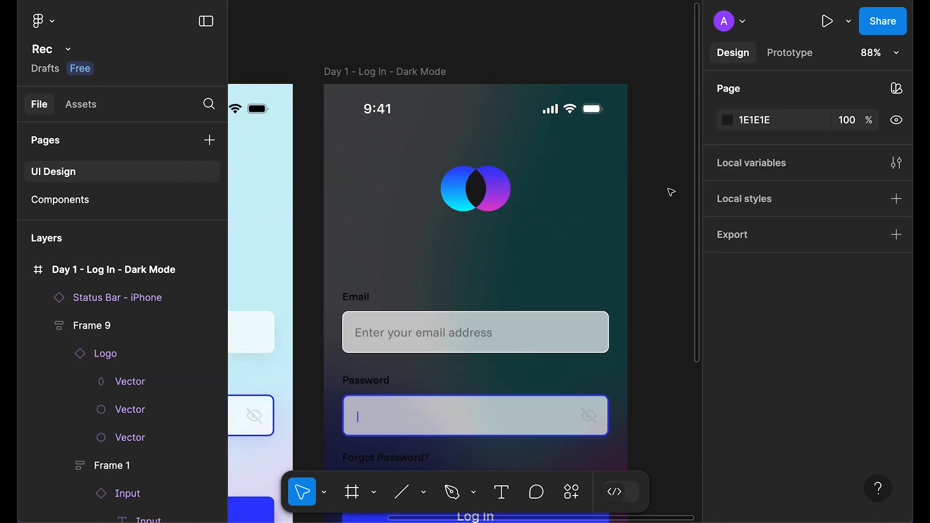
- Go to the main component of the Email input and select the whole Input component set
scroll(647, 211, "down", 2)
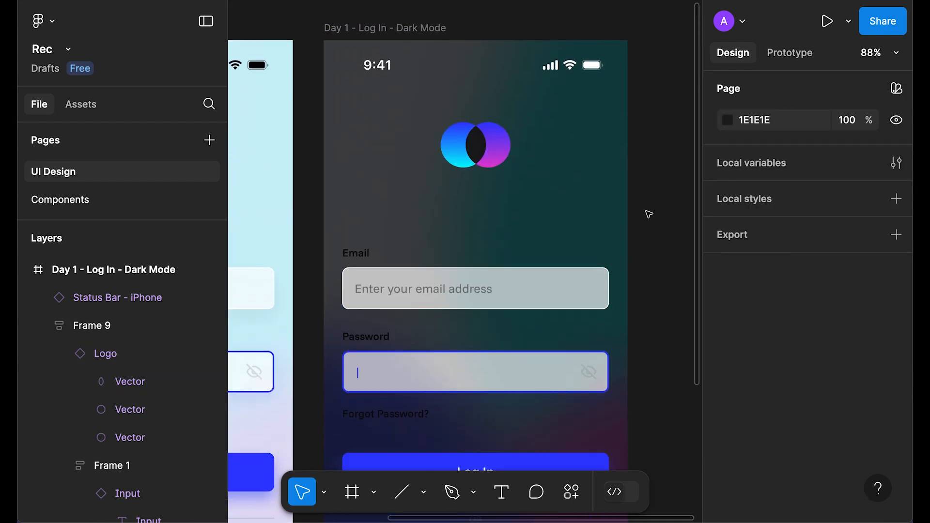
scroll(647, 211, "down", 1)
left_click(478, 218)
left_click(479, 217)
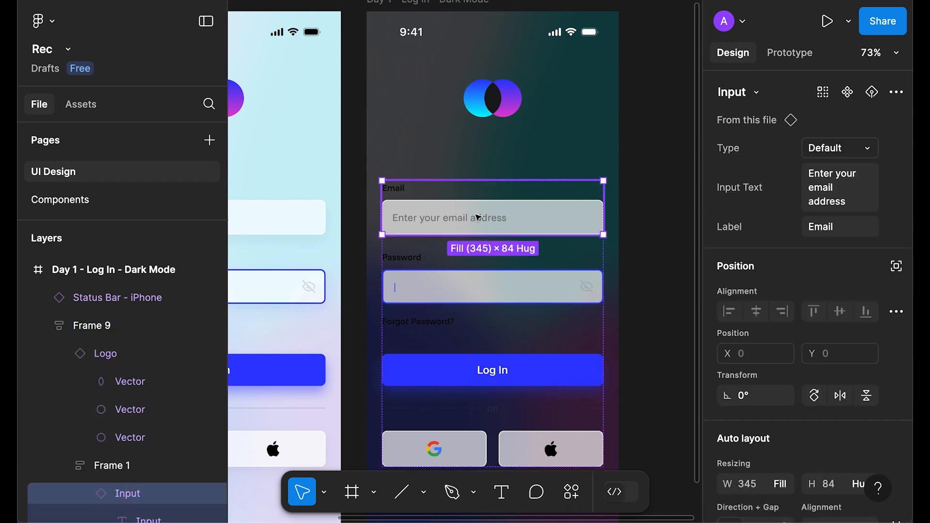
left_click(791, 121)
left_click(630, 417)
scroll(637, 396, "down", 2)
left_click(499, 95)
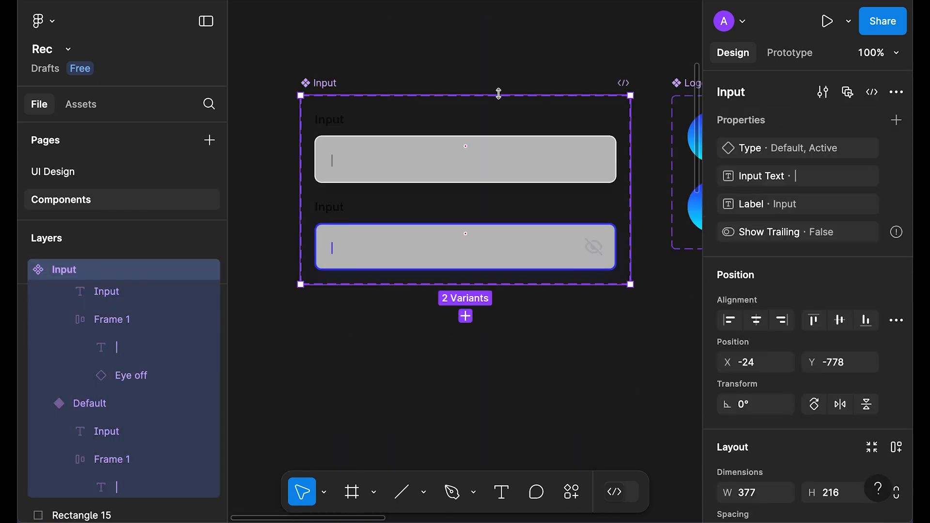
- Create a variant property named Mode with the value Light on the Input component set
left_click(897, 120)
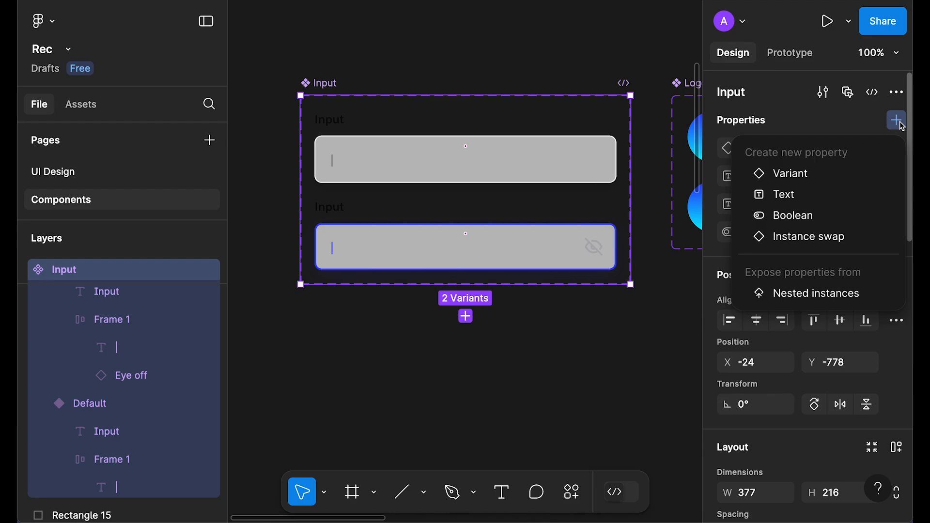
left_click(792, 175)
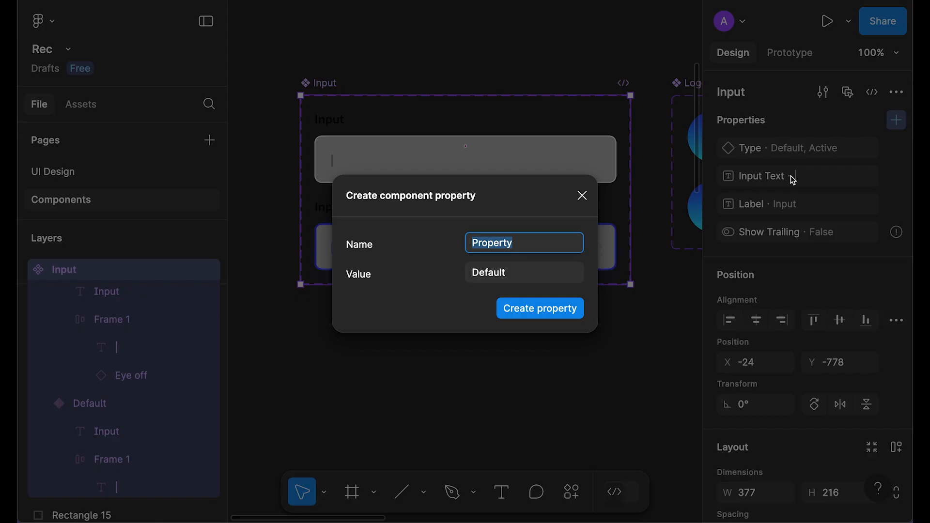
type("Mode")
key("Tab")
type("Light")
key("Return")
- Add Dark mode variants of both the Default and the Active input to the component set
left_click(465, 316)
type("Dark")
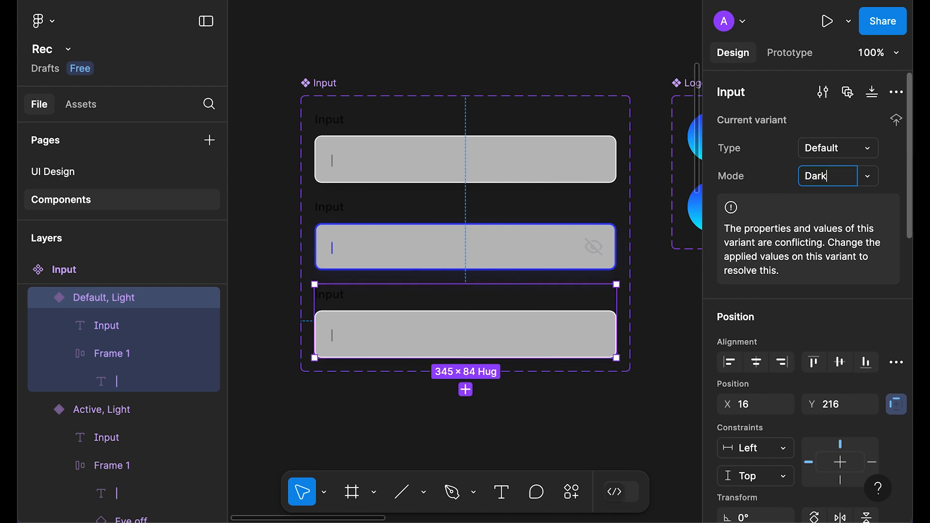
key("Return")
left_click(452, 237)
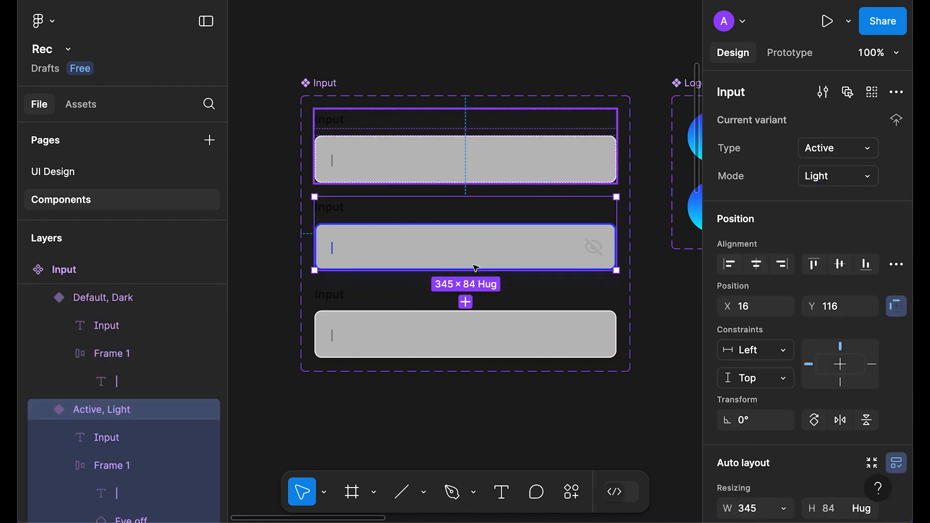
left_click(465, 303)
key("Return")
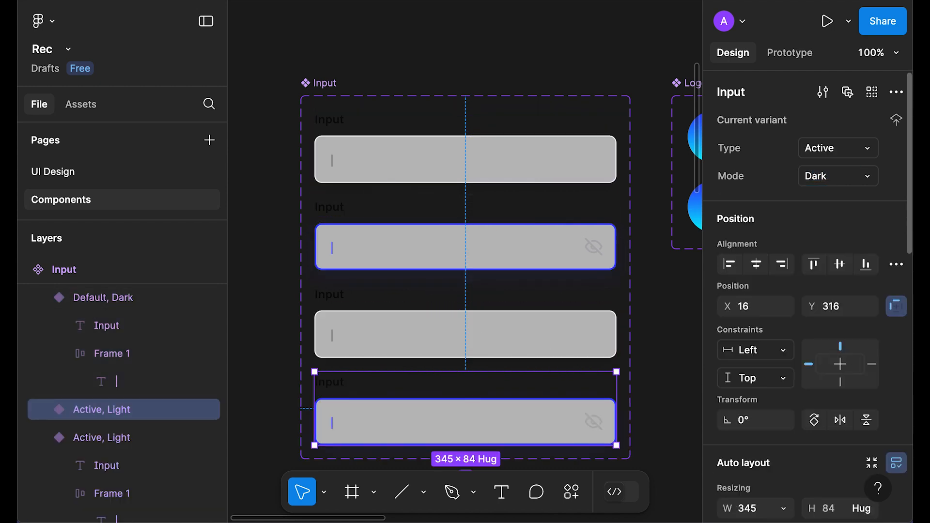
- Change the label text fill of both Dark input variants to the White library colour
scroll(557, 211, "down", 3)
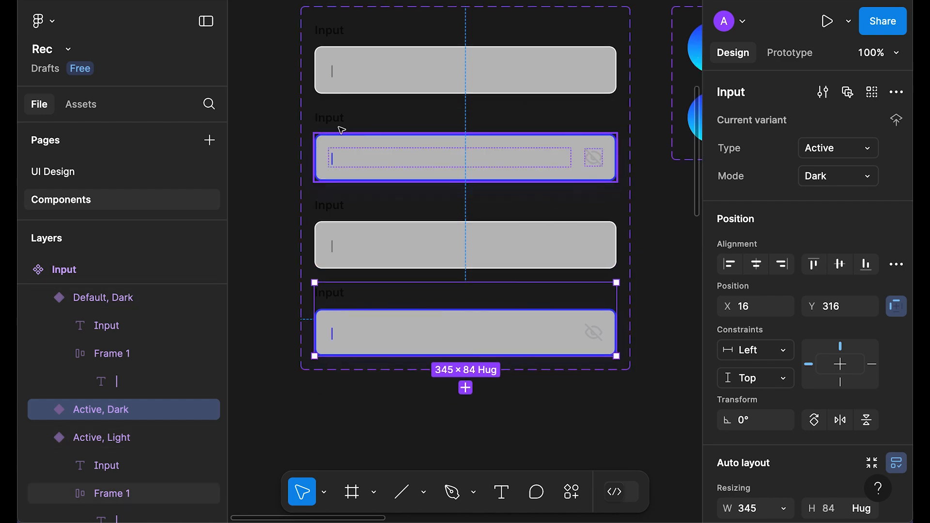
left_click(333, 208)
left_click(432, 242)
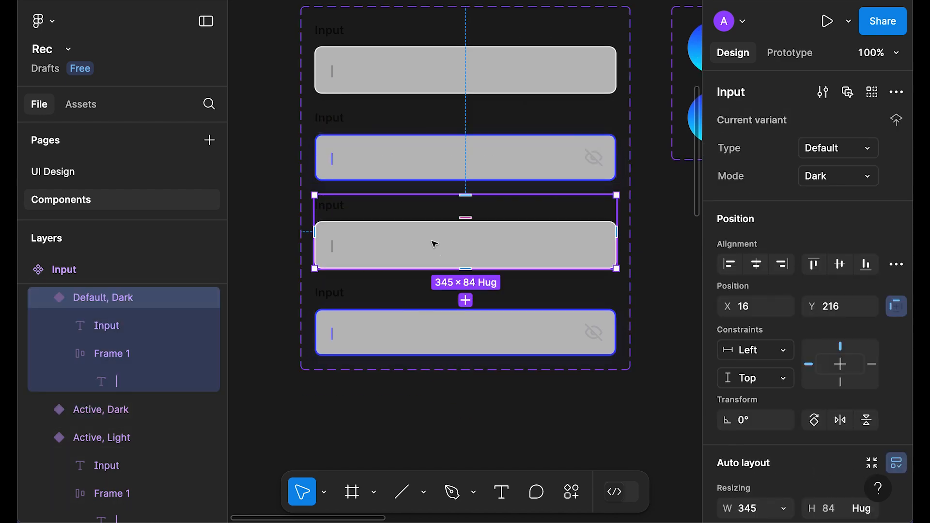
left_click(338, 206, "super")
left_click(336, 292, "shift+super")
scroll(778, 308, "down", 6)
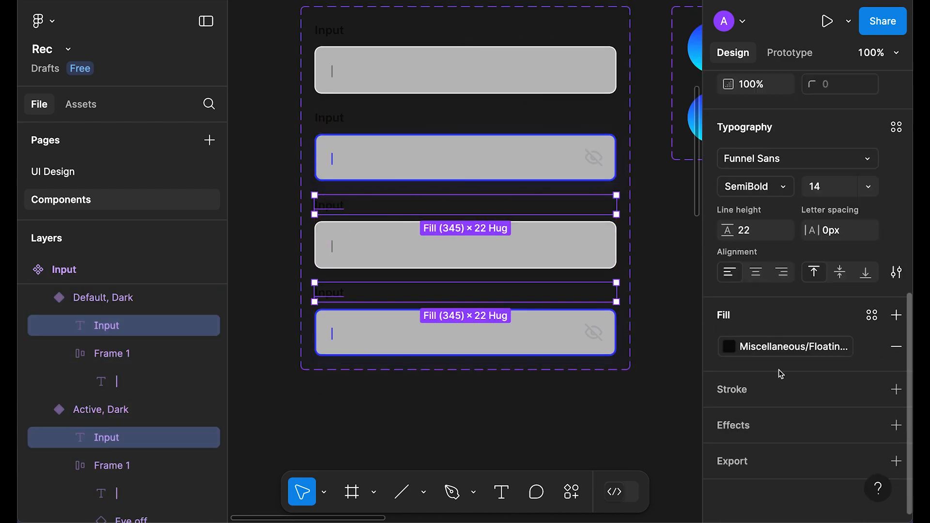
left_click(785, 346)
type("whi")
left_click(544, 319)
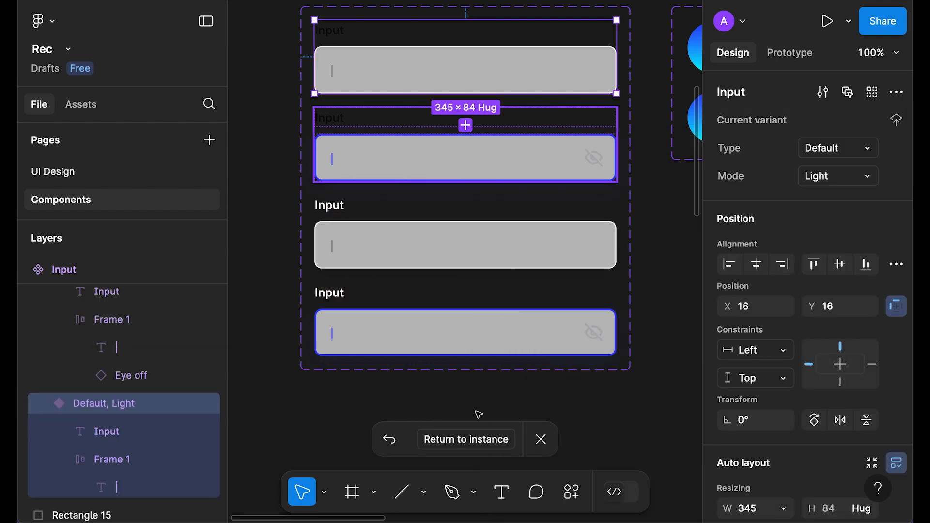
- Return to the Dark Mode frame and switch the Email and Password inputs to Dark mode
left_click(465, 439)
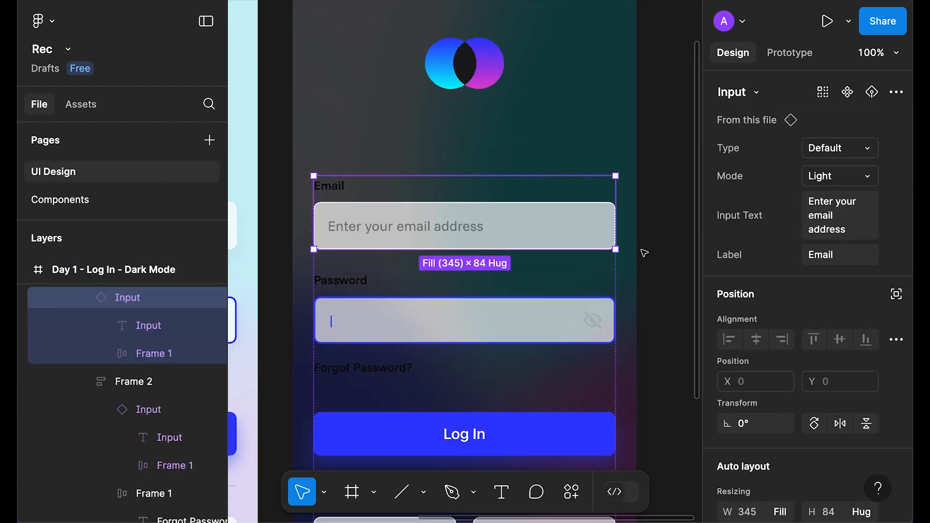
scroll(501, 177, "down", 2)
left_click(851, 180)
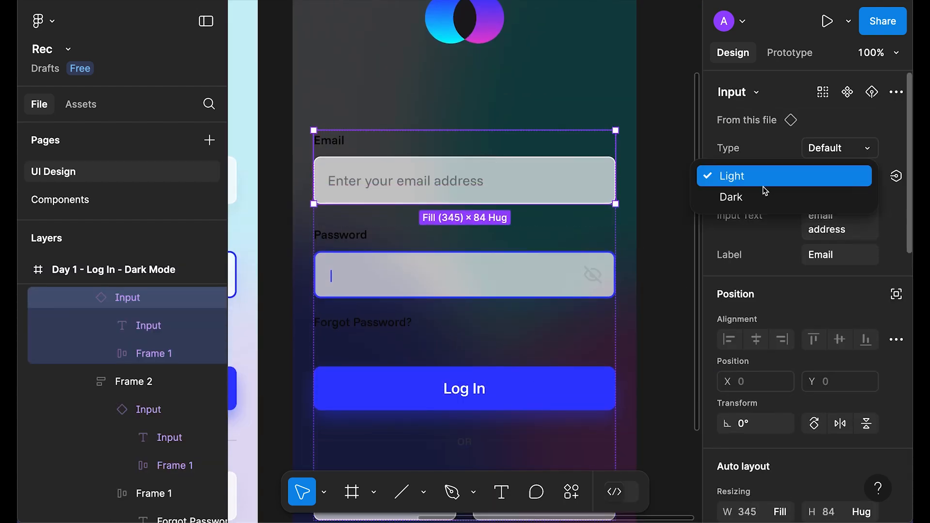
left_click(762, 196)
double_click(519, 277)
left_click(857, 180)
left_click(764, 196)
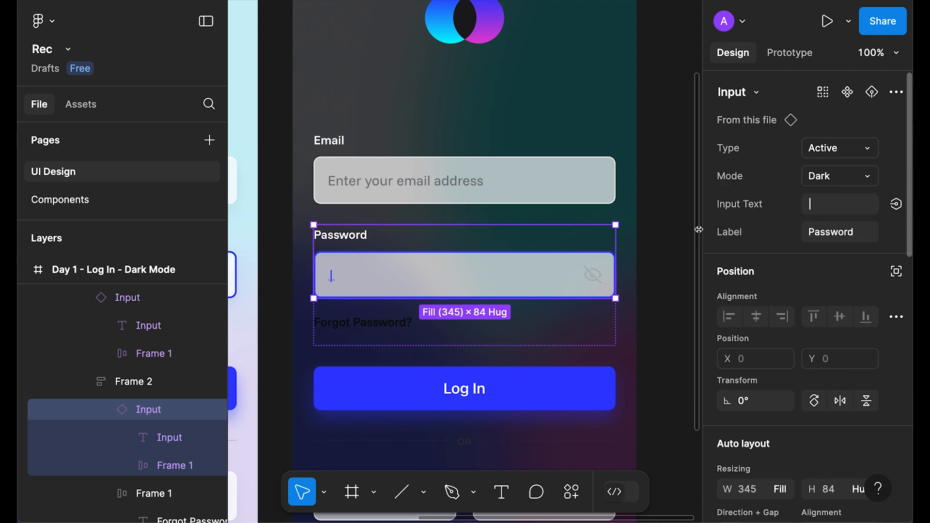
- Set the fill of the "Forgot Password?" text in the Dark Mode frame to white
left_click(392, 323)
left_click(393, 323)
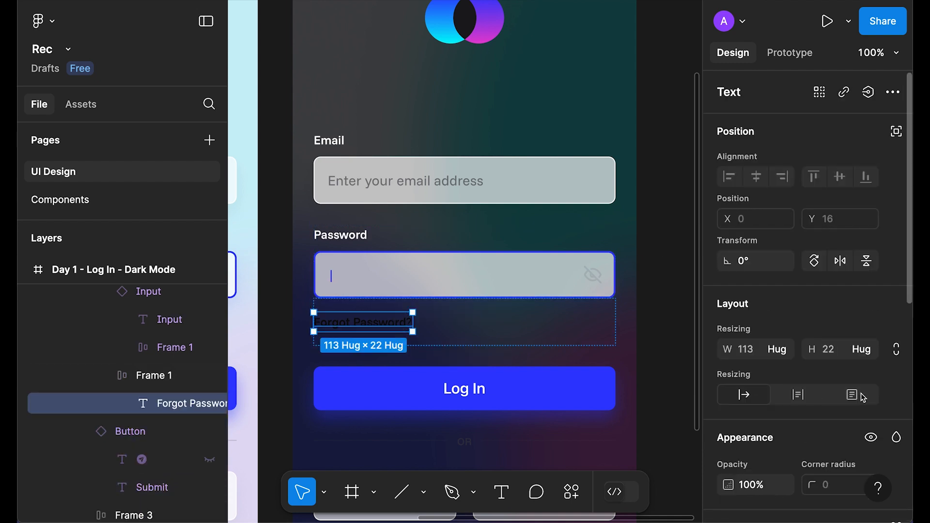
scroll(775, 388, "down", 5)
left_click(753, 488)
type("white")
scroll(837, 415, "down", 3)
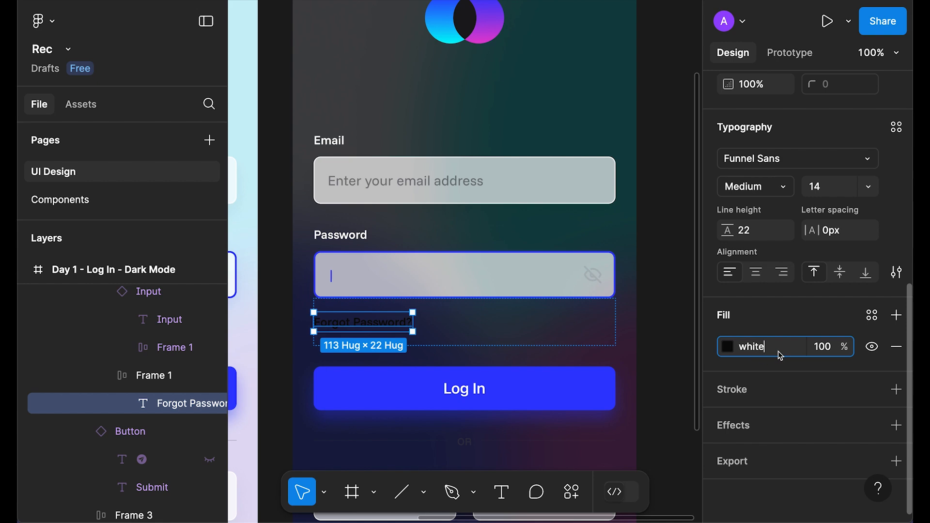
key("Return")
left_click(648, 233)
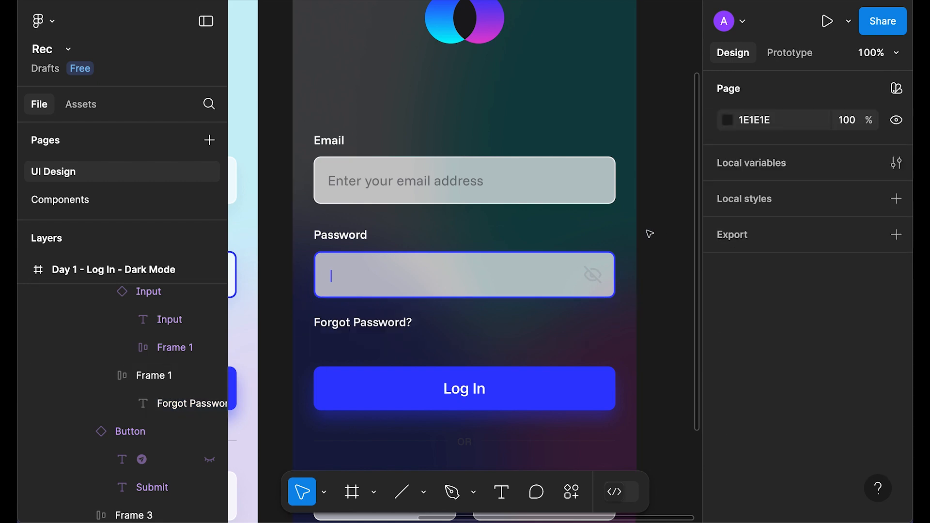
- Change the OR divider's line and text colours in the Dark Mode frame to the Grays/White library colour
scroll(660, 288, "down", 3)
scroll(630, 274, "up", 1)
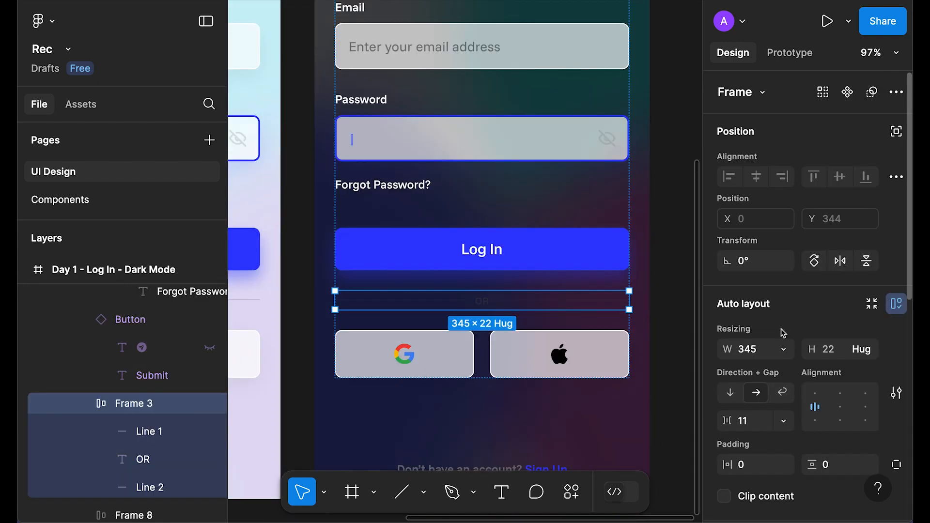
scroll(780, 333, "down", 6)
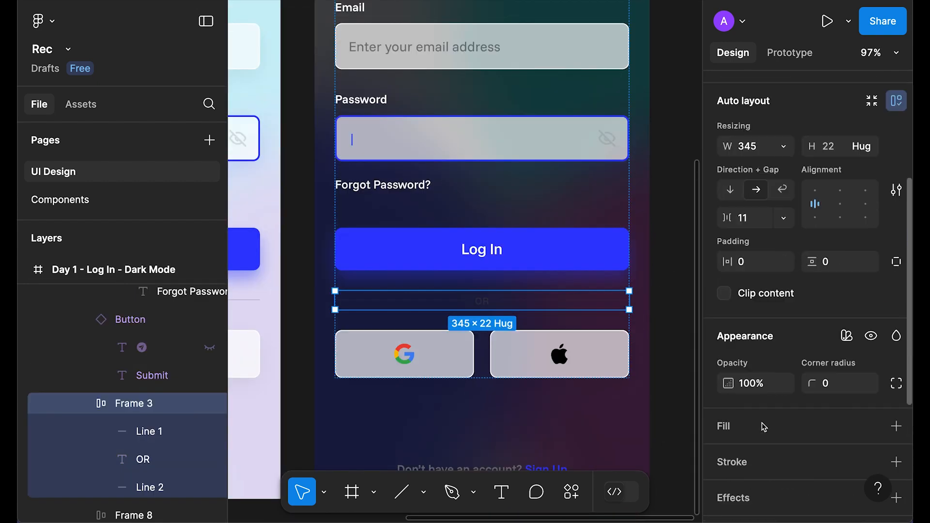
left_click(785, 378)
type("white")
left_click(546, 320)
left_click(801, 406)
type("white")
left_click(547, 320)
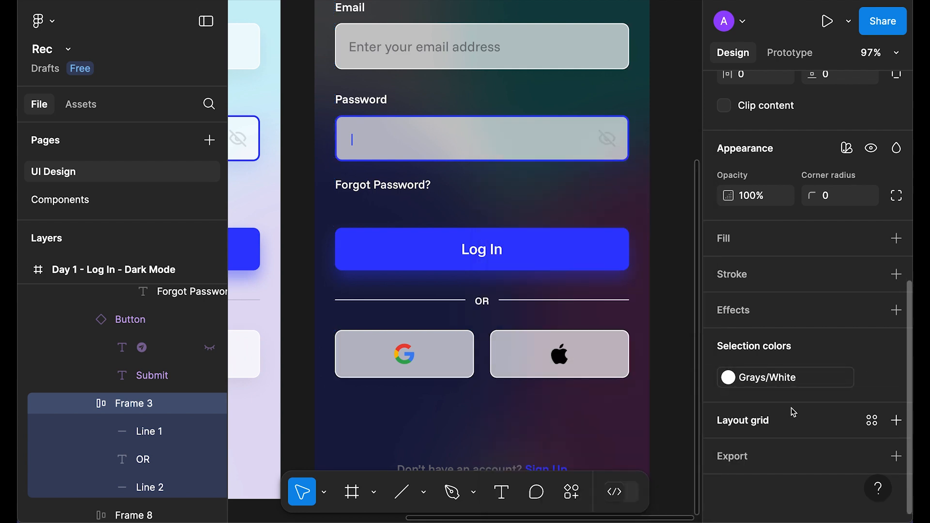
left_click(667, 311)
- Set the opacity of the two divider lines to 20% and of the OR text to 50%
left_click(550, 302)
left_click(443, 302, "shift")
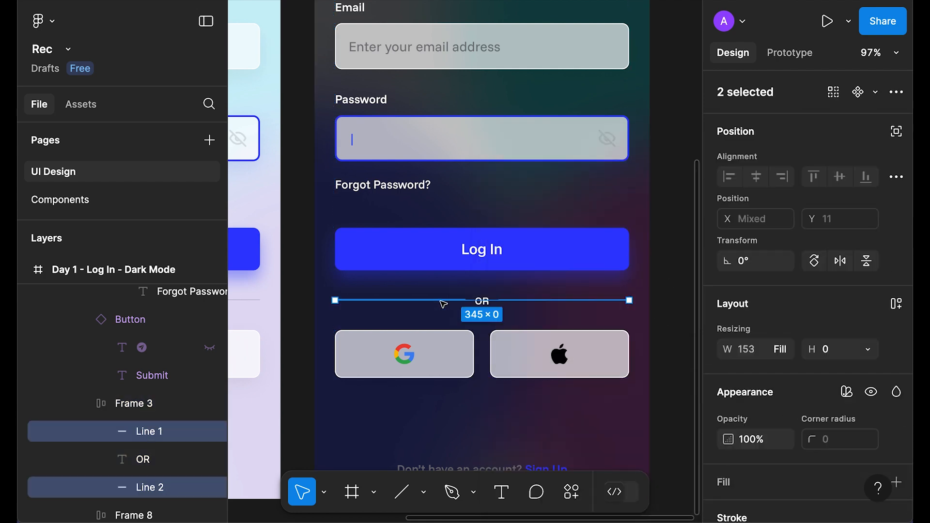
key("2")
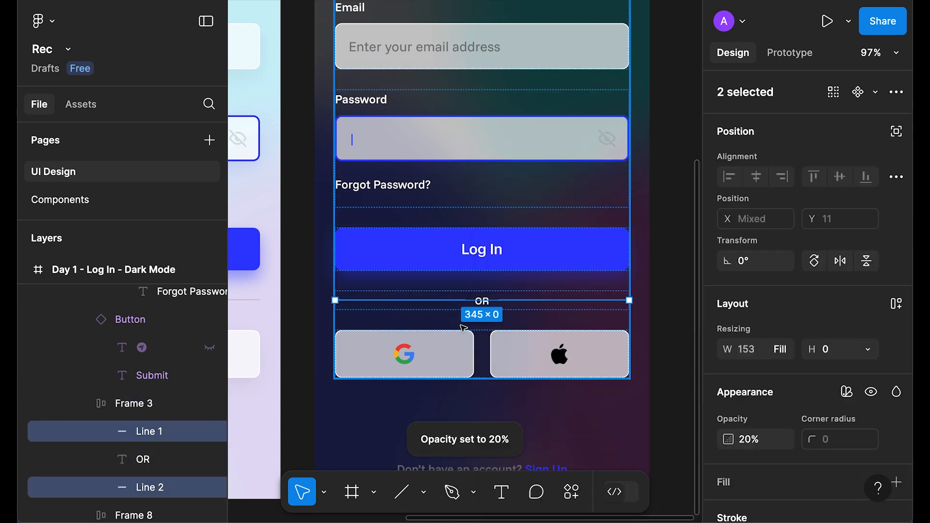
left_click(486, 303)
key("5")
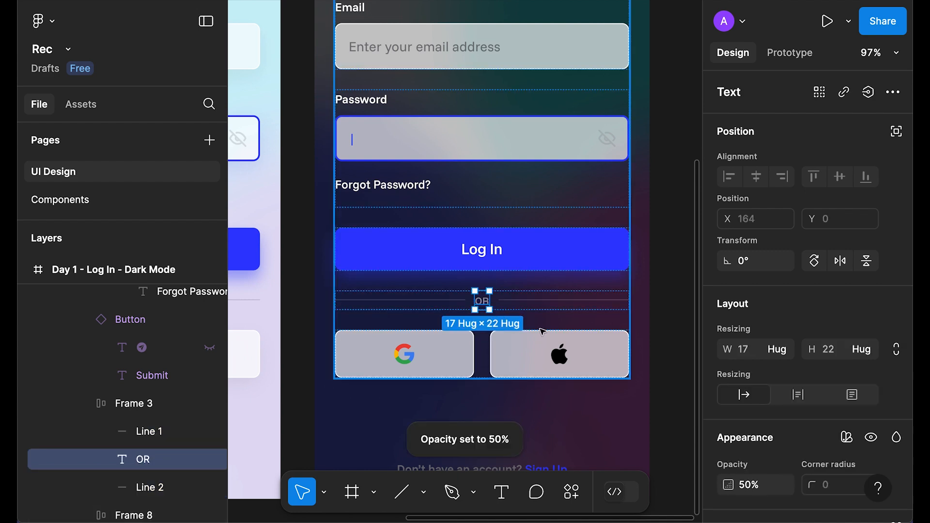
left_click(669, 283)
- Replace the grey 707078 colour in the Dark Mode frame's "Don't have an account?" text with FFFFFF
scroll(670, 283, "down", 5)
scroll(585, 308, "up", 4)
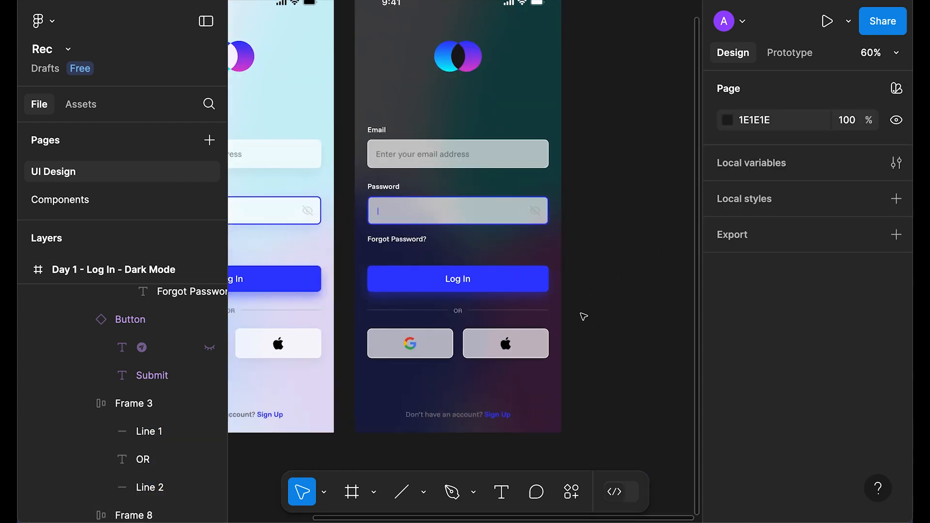
scroll(567, 354, "up", 1)
left_click(461, 442)
scroll(763, 435, "down", 5)
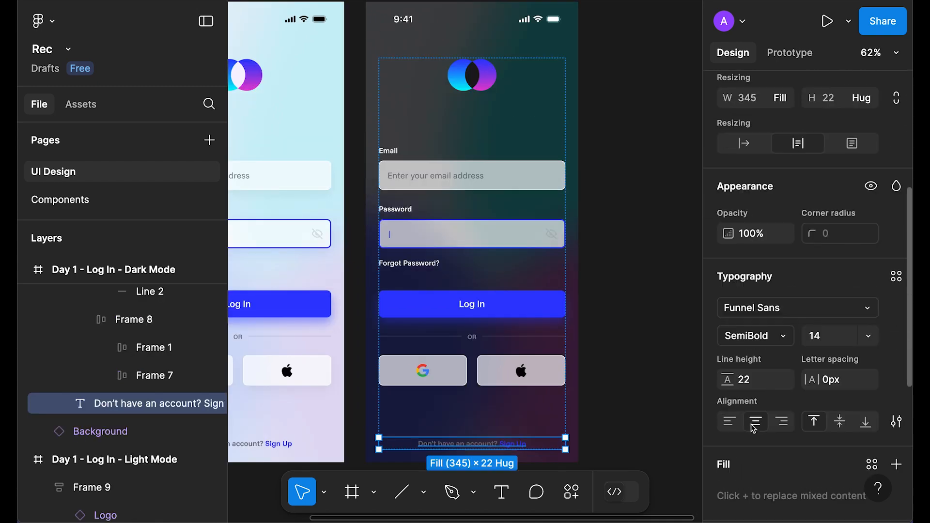
left_click(743, 490)
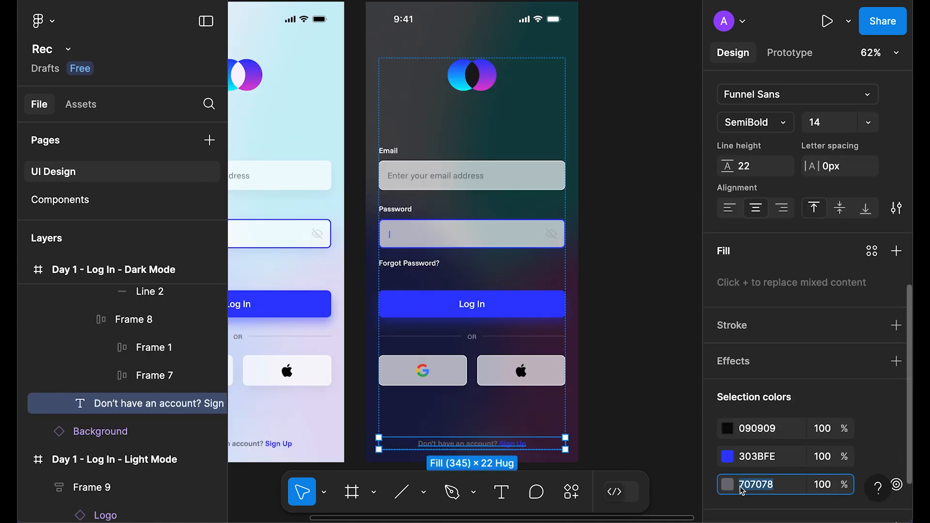
type("FFFFFF")
key("Return")
left_click(606, 259)
- Set the fill opacity of the Overlay blur layer in the Dark Mode background to 95%
mouse_move(622, 249)
left_mouse_down()
mouse_move(621, 226)
mouse_move(635, 249)
left_mouse_up()
left_click(565, 124)
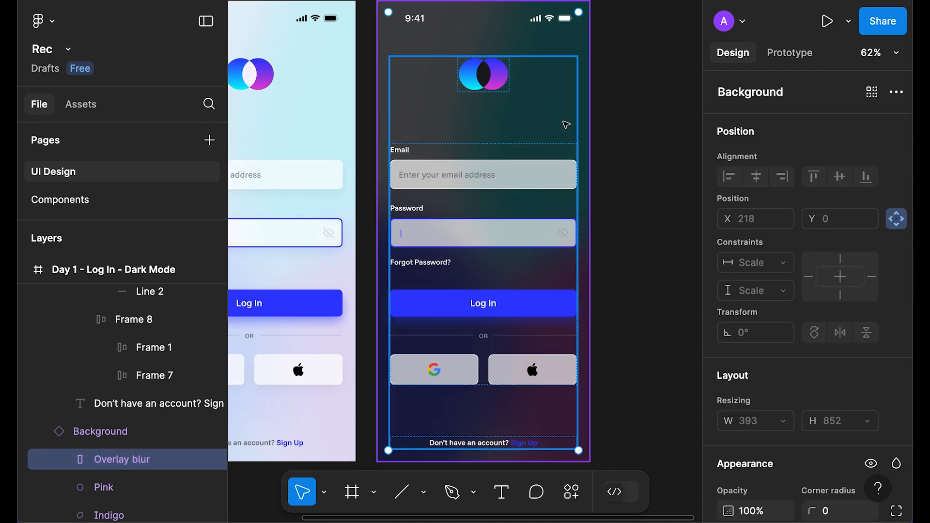
scroll(790, 248, "down", 1)
scroll(853, 268, "down", 5)
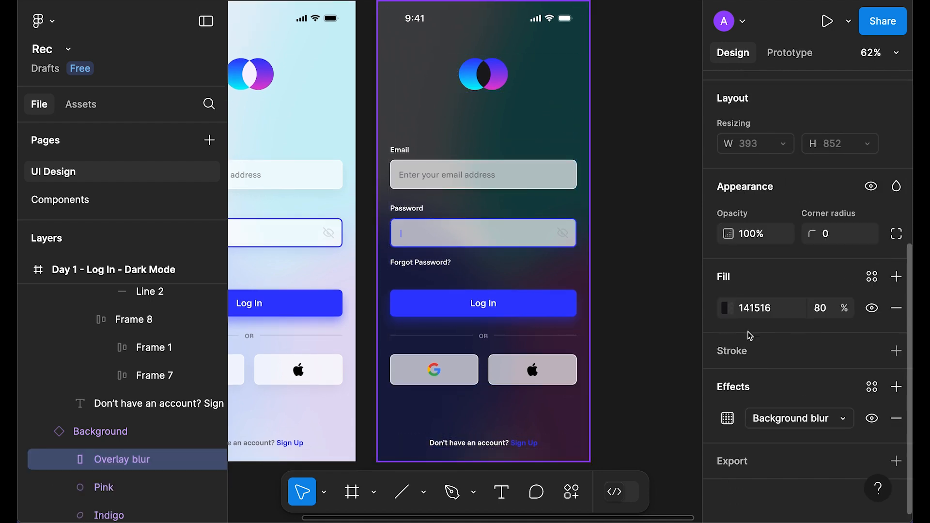
left_click(820, 308)
type("95")
key("Return")
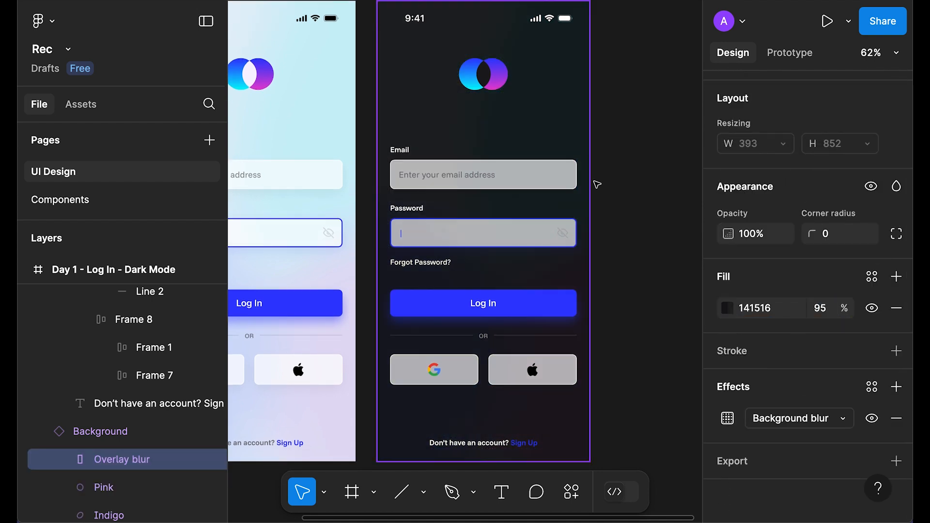
left_click(651, 85)
- Set the fill and stroke opacity of the Dark Mode Email field box to 20%
double_click(552, 177)
scroll(814, 291, "down", 5)
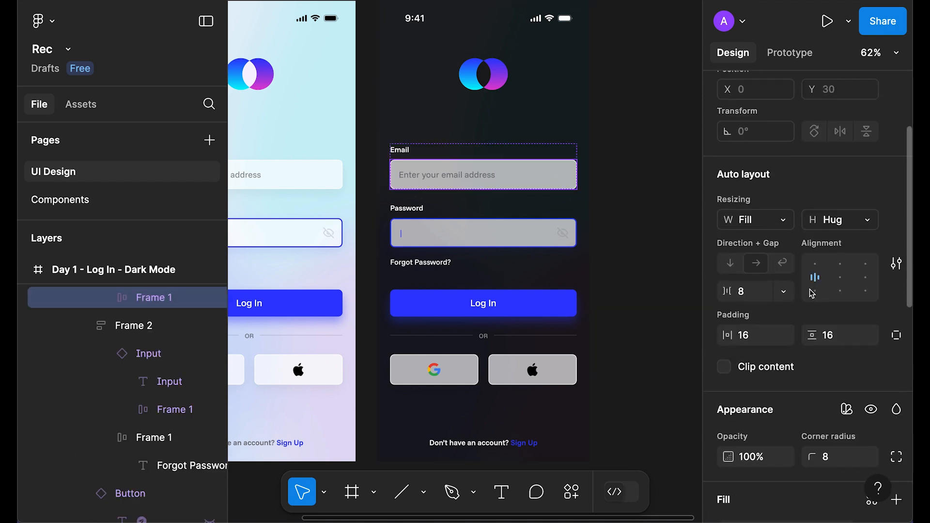
left_click(820, 364)
key("Return")
left_click(831, 438)
type("20")
key("Return")
- Give the Email field's placeholder text the Grays/White fill and 50% opacity
left_click(465, 179, "super")
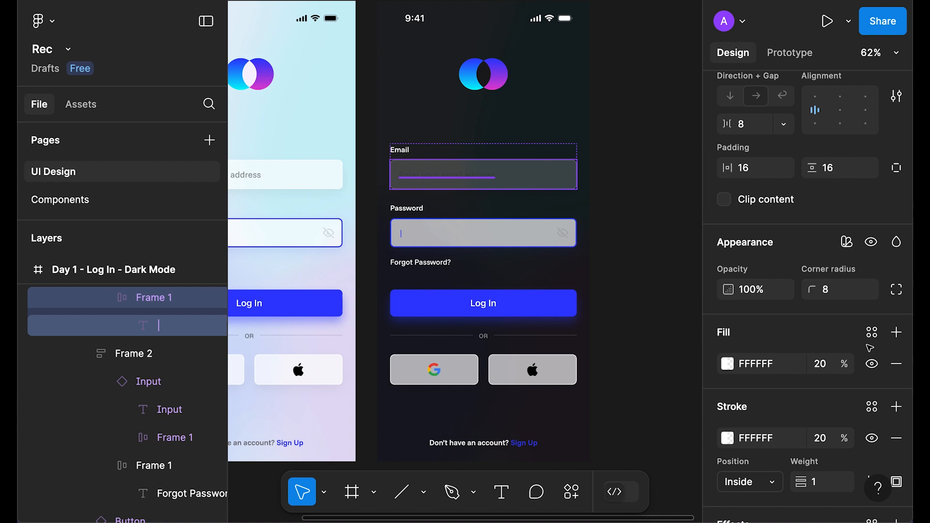
scroll(818, 385, "down", 2)
left_click(788, 426)
type("white")
left_click(547, 320)
key("5")
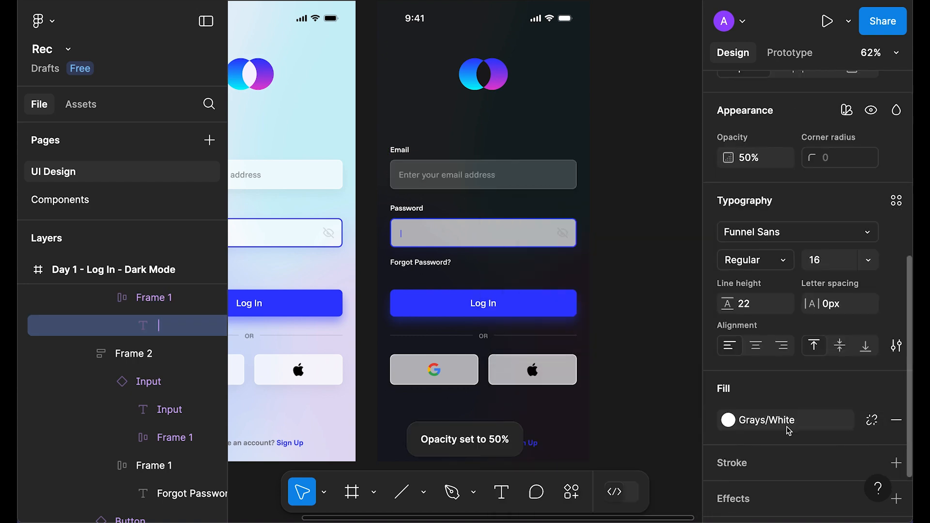
left_click(643, 295)
- Set the Dark Mode Password field's fill opacity to 20% and make its stroke white
left_click(502, 237, "super")
scroll(793, 334, "down", 8)
left_click(823, 268)
type("20")
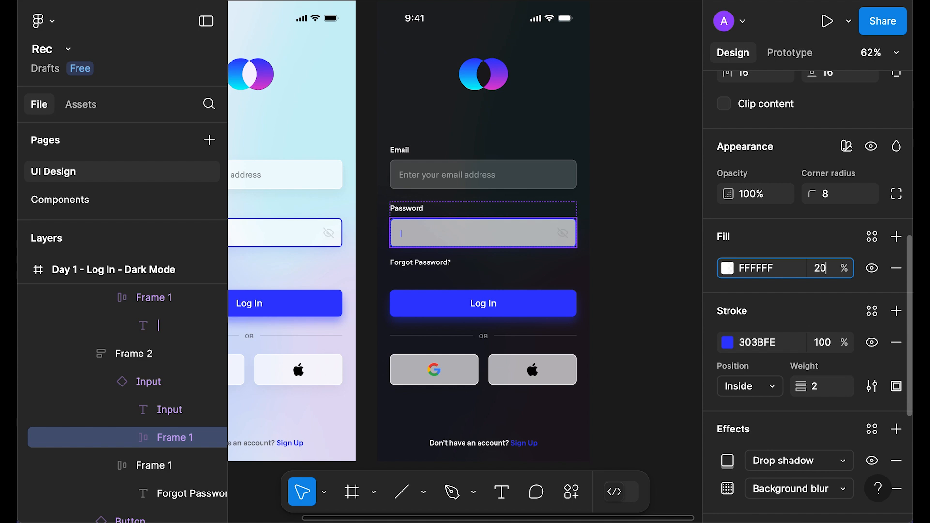
key("Return")
left_click(755, 344)
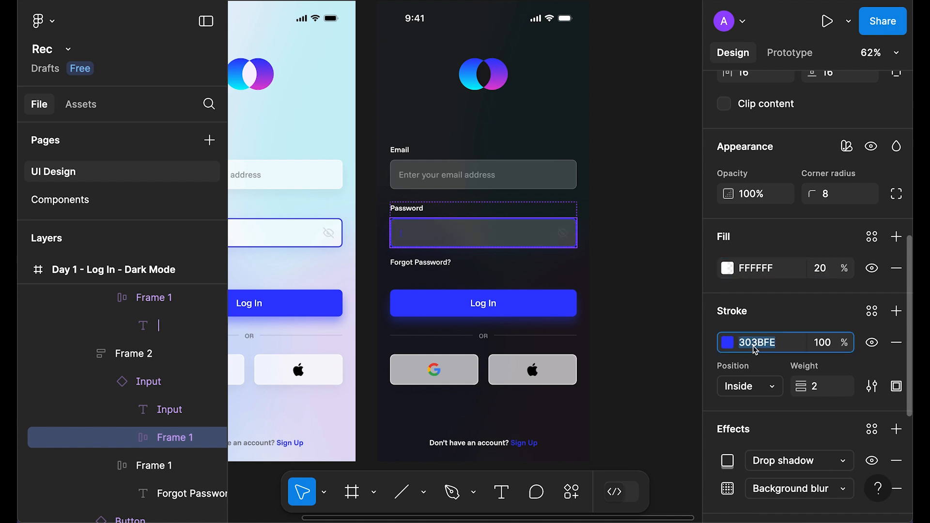
key("Return")
- Change the text cursor inside the Dark Mode Password field to white
left_click(402, 236, "super")
left_click(756, 354)
type("white")
key("Return")
left_click(640, 315)
- Set the opacity of the Dark Mode "Forgot Password?" text to 50%
left_click(442, 265, "super")
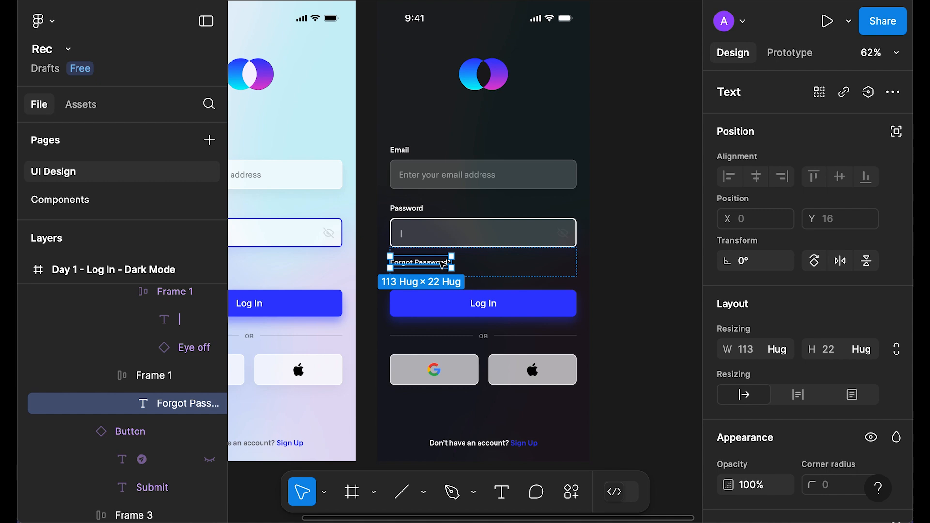
key("5")
key("Escape")
- Change the colour of the eye-off icon in the Dark Mode Password field to FFFFFF
left_click(565, 237)
double_click(565, 237)
double_click(566, 237)
scroll(797, 266, "down", 1)
scroll(797, 266, "down", 8)
left_click(782, 383)
left_click(877, 396)
left_click(872, 383)
left_click(785, 386)
key("Tab")
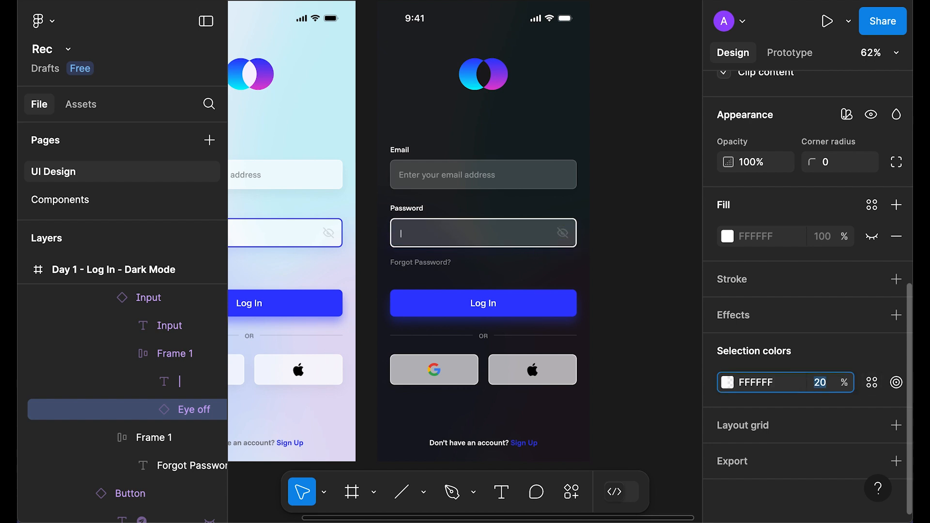
left_click(659, 213)
- Reduce the opacity of the Email and Password labels in the Dark Mode frame to 70%
mouse_move(634, 301)
left_mouse_down()
mouse_move(650, 315)
mouse_move(648, 297)
left_mouse_up()
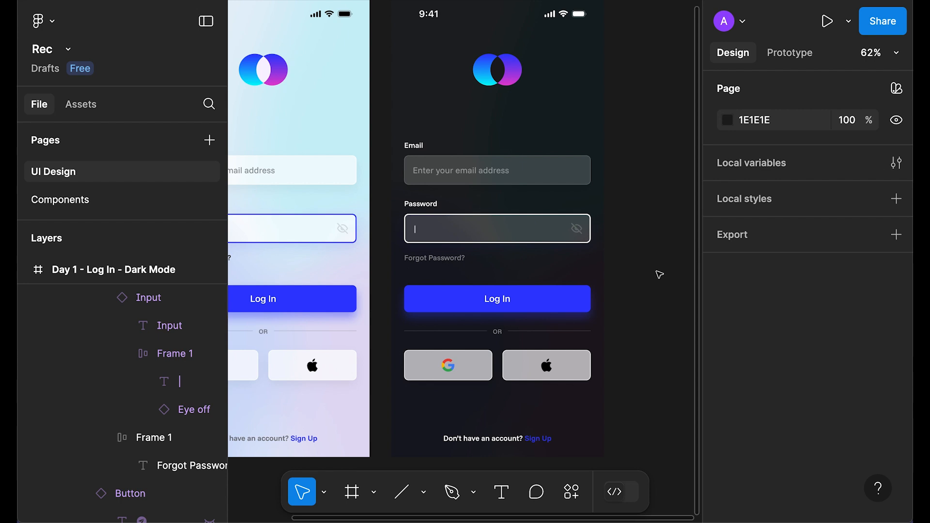
left_click(416, 145)
left_click(421, 203, "shift")
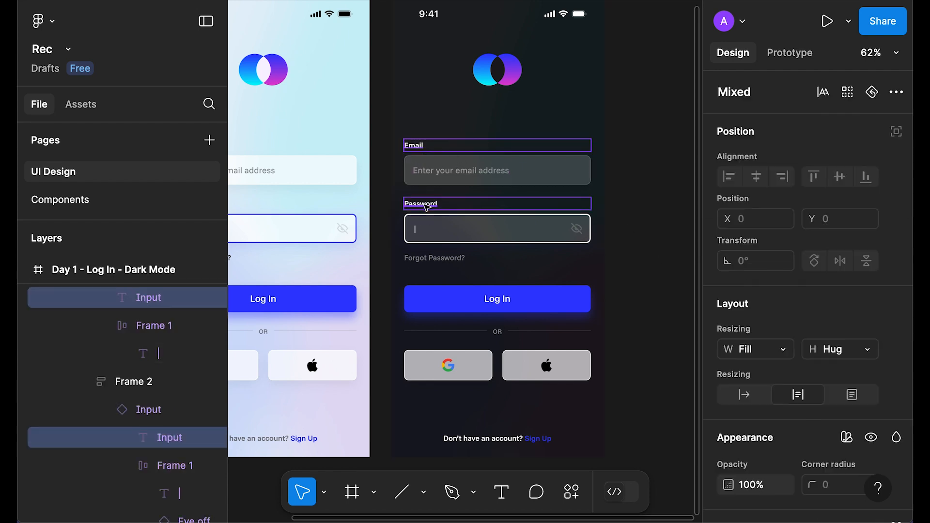
key("6")
key("7")
left_click(652, 277)
- Copy the Dark Mode Email field's styling onto the Google and Apple buttons and centre the buttons' content
scroll(625, 269, "down", 2)
scroll(624, 266, "up", 2)
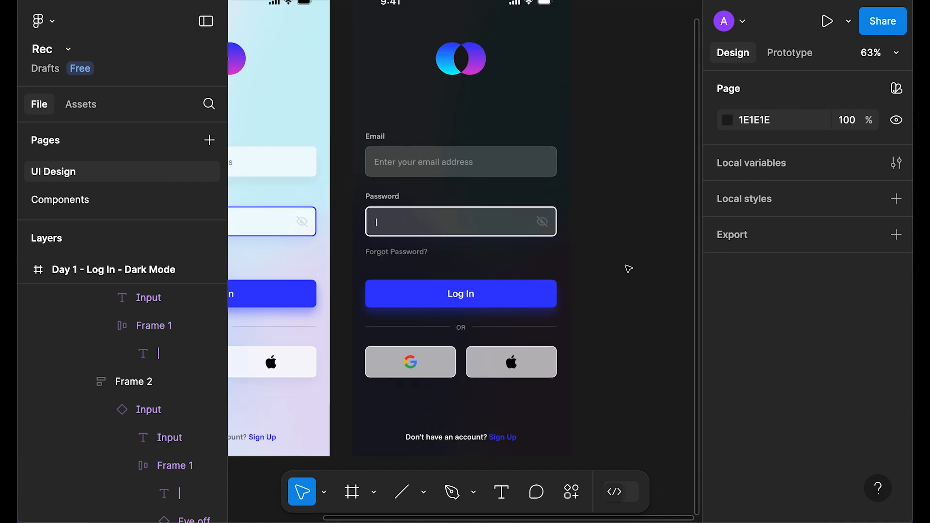
scroll(626, 268, "down", 2)
left_click(526, 150)
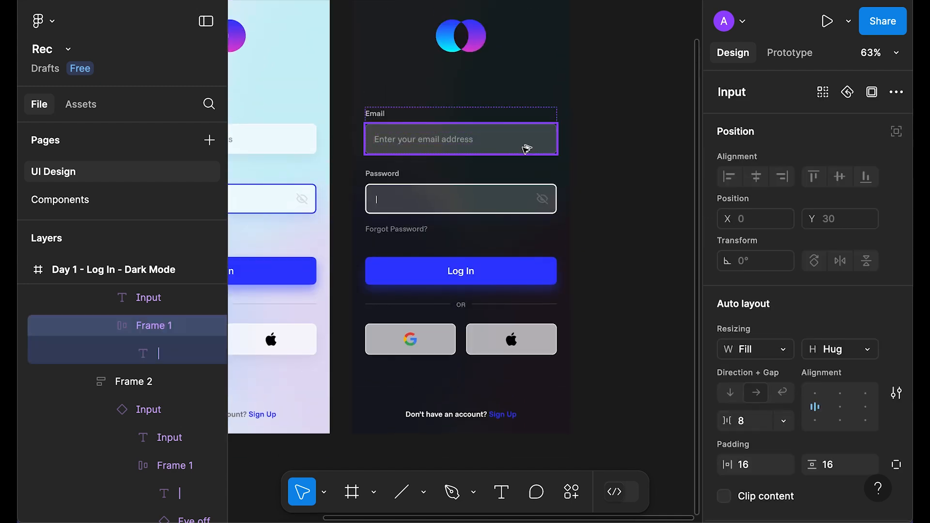
left_click(543, 347)
left_click(440, 339)
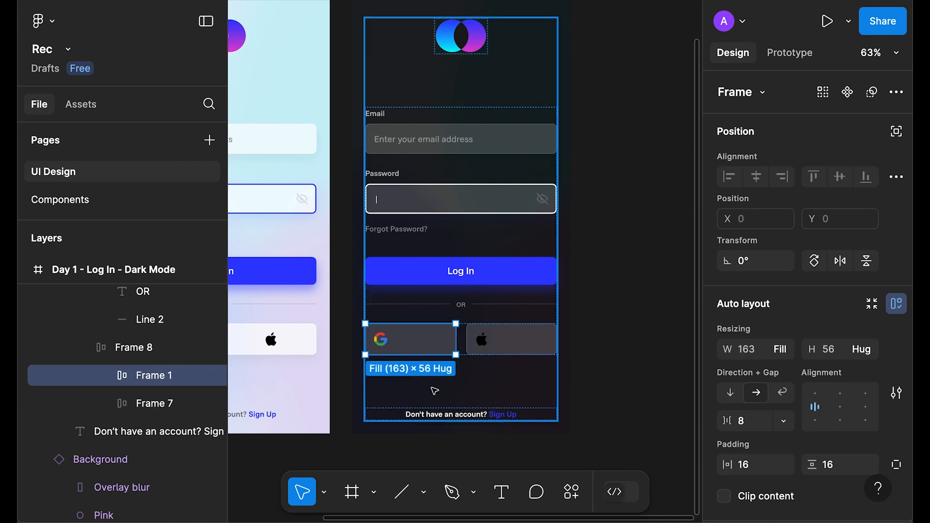
left_click(510, 349, "shift")
left_click(840, 407)
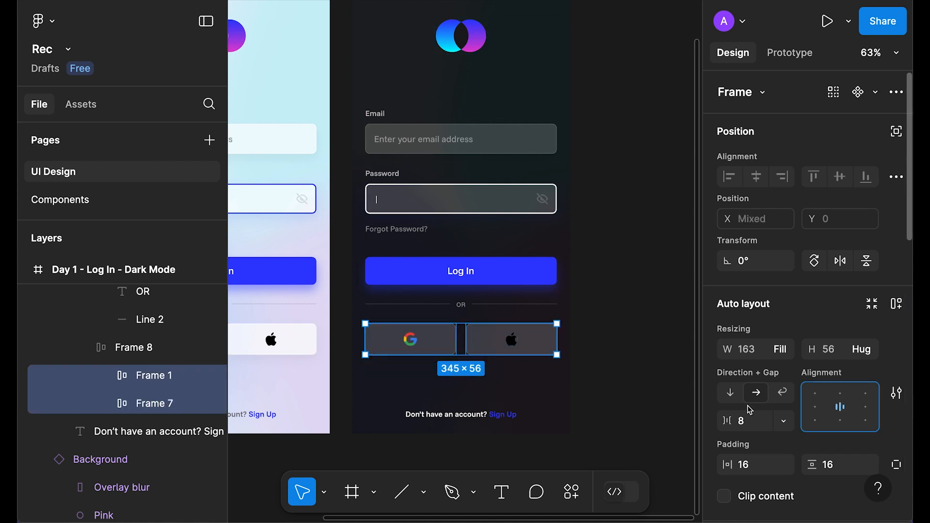
- Recolour the Apple logo in the Dark Mode frame to FFFFFF and set its opacity to 70%
double_click(512, 341)
scroll(775, 339, "down", 5)
left_click(756, 383)
type("ffffff")
key("Return")
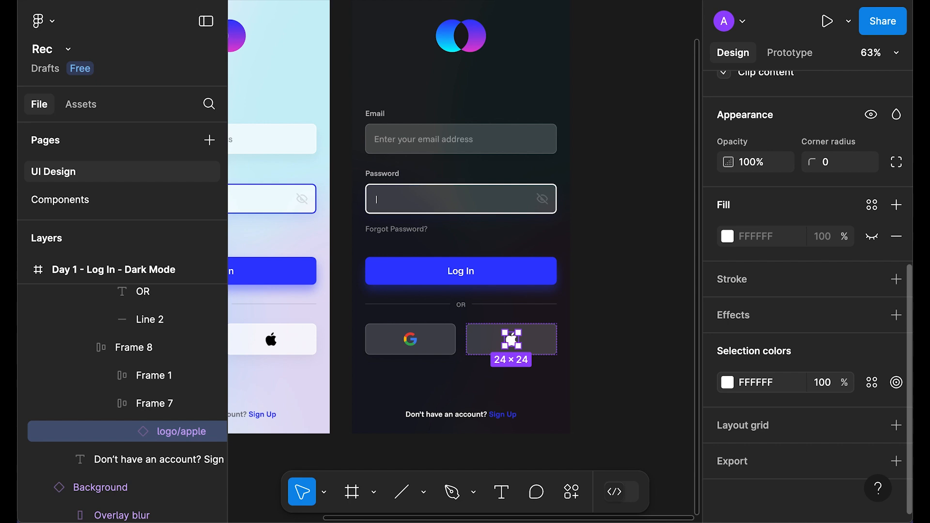
key("7")
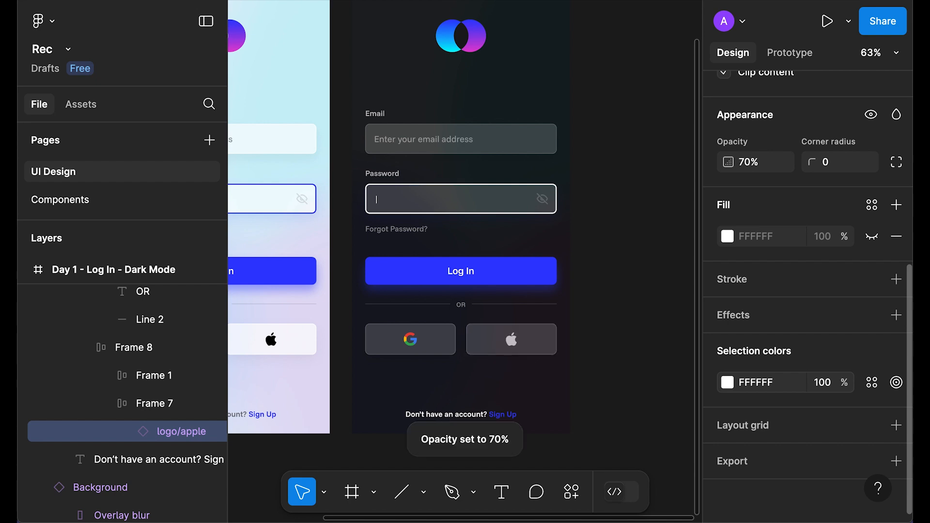
left_click(642, 359)
- Set the fill opacity of the Overlay blur layer in the Dark Mode background to 90%
scroll(642, 358, "down", 3)
left_click_drag(641, 291, 637, 313)
left_click(553, 167, "super")
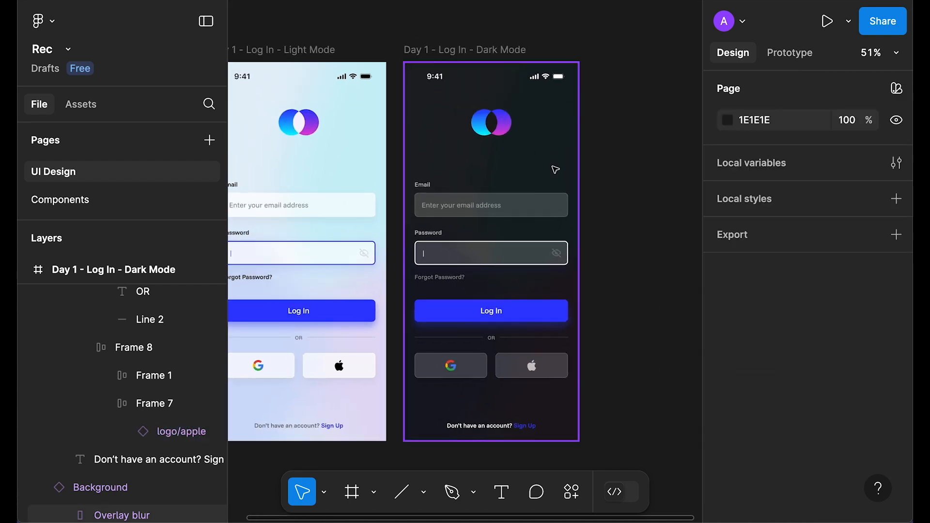
scroll(833, 312, "down", 5)
left_click(837, 312)
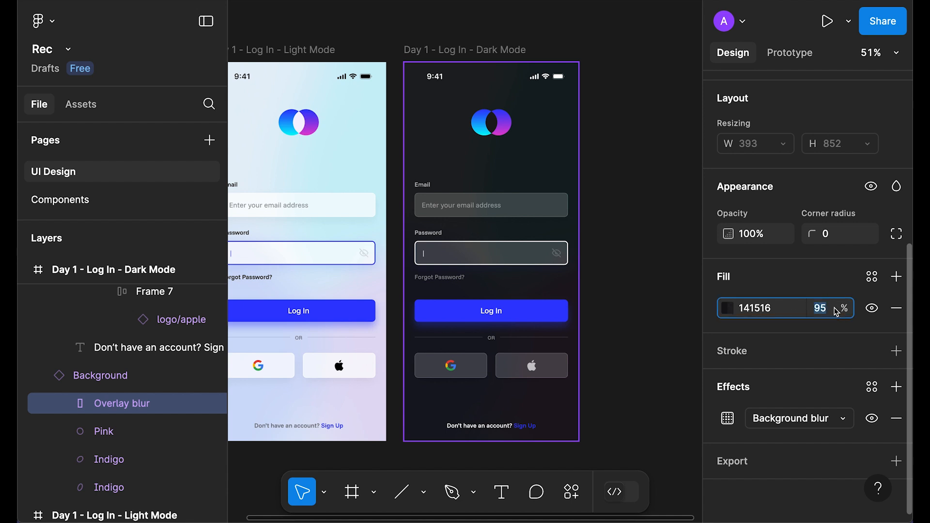
type("90")
key("Return")
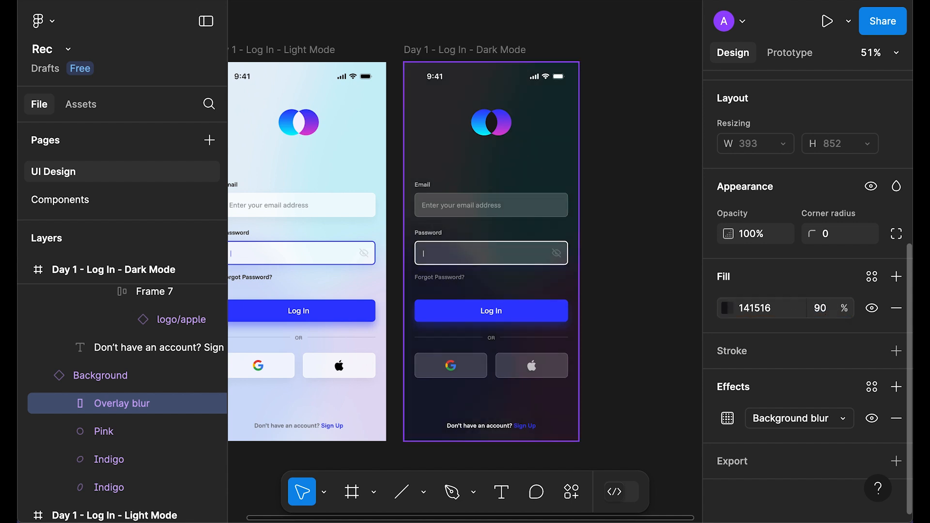
left_click(649, 251)
- Push the Dark Mode logo instance's changes to its main component
scroll(650, 251, "left", 3)
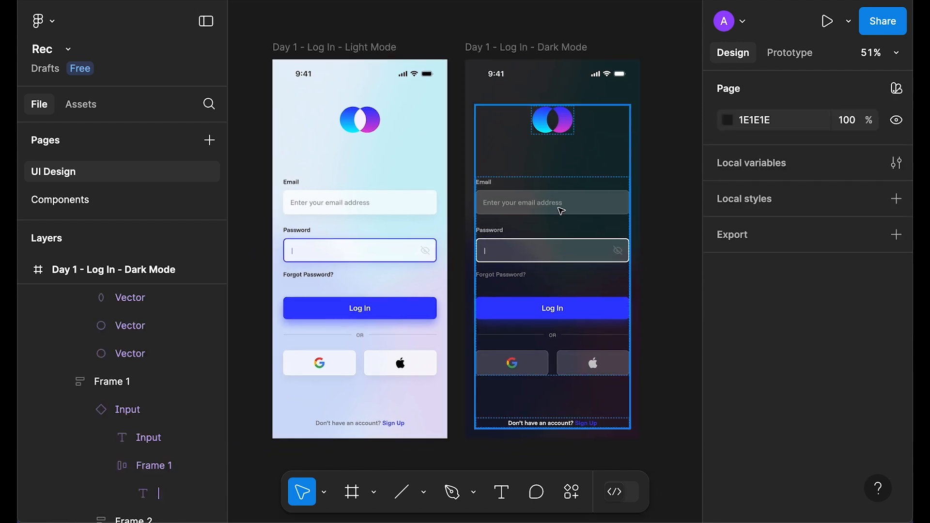
left_click(560, 209)
left_click(560, 210)
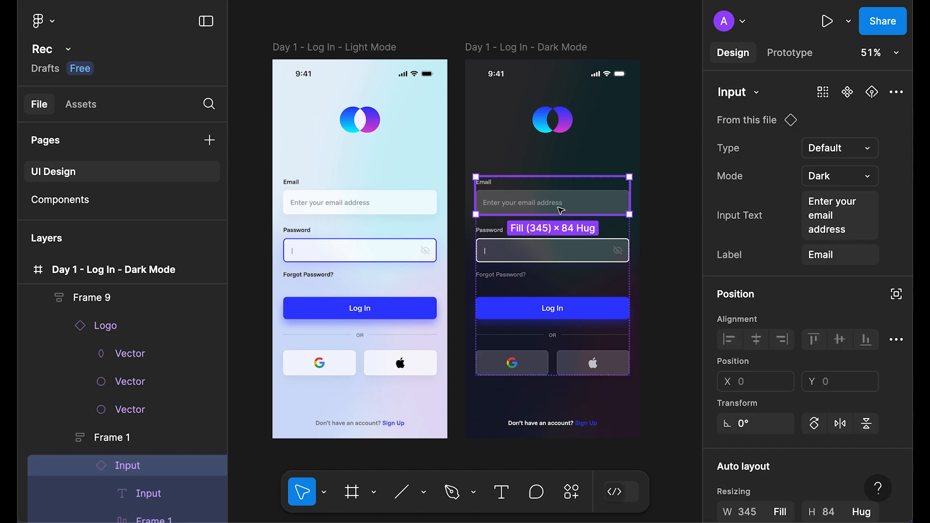
left_click(570, 129)
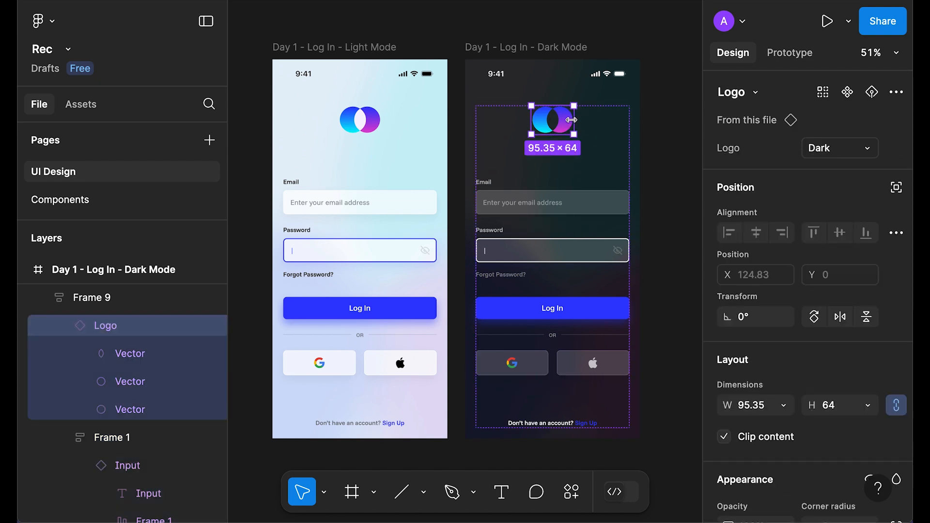
right_click(568, 122)
scroll(659, 370, "down", 3)
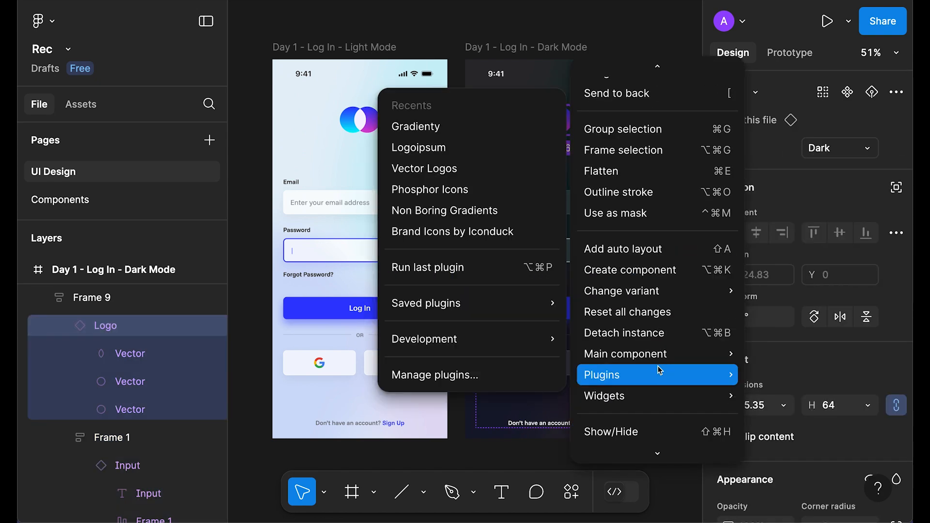
mouse_move(662, 359)
left_click(468, 376)
left_click(572, 201)
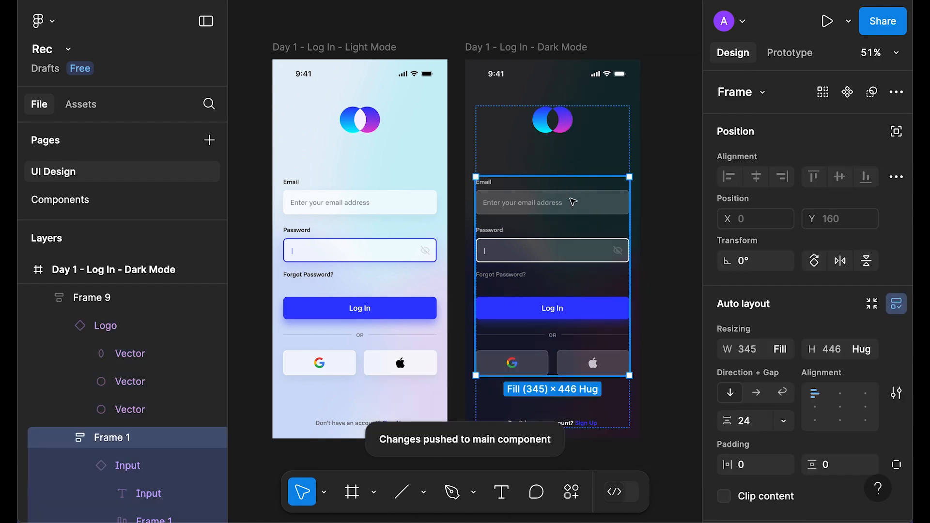
- Push the changes of the Dark Mode frame's Email input instance to its main component
left_click(573, 201)
right_click(573, 201)
scroll(687, 271, "down", 3)
mouse_move(690, 296)
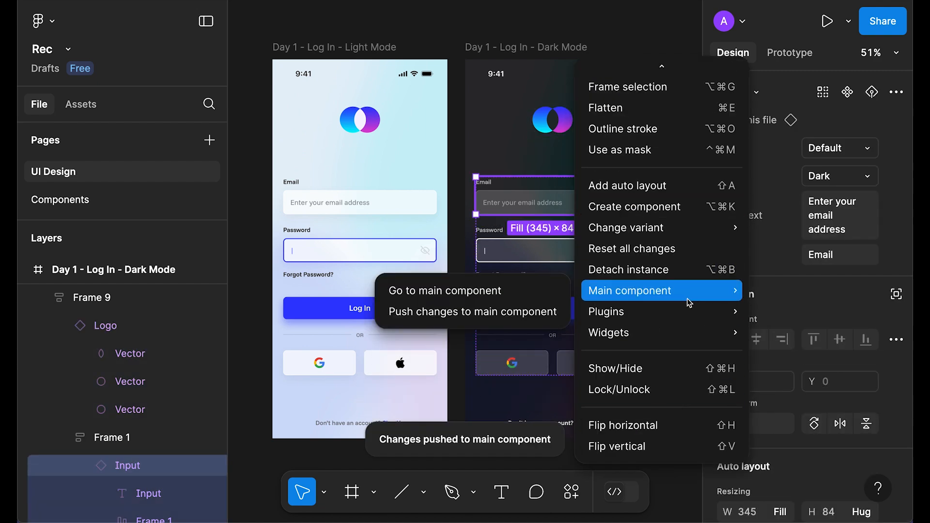
left_click(504, 314)
- Push the changes of the Dark Mode frame's active Password input instance to its main component
left_click(547, 252)
right_click(557, 251)
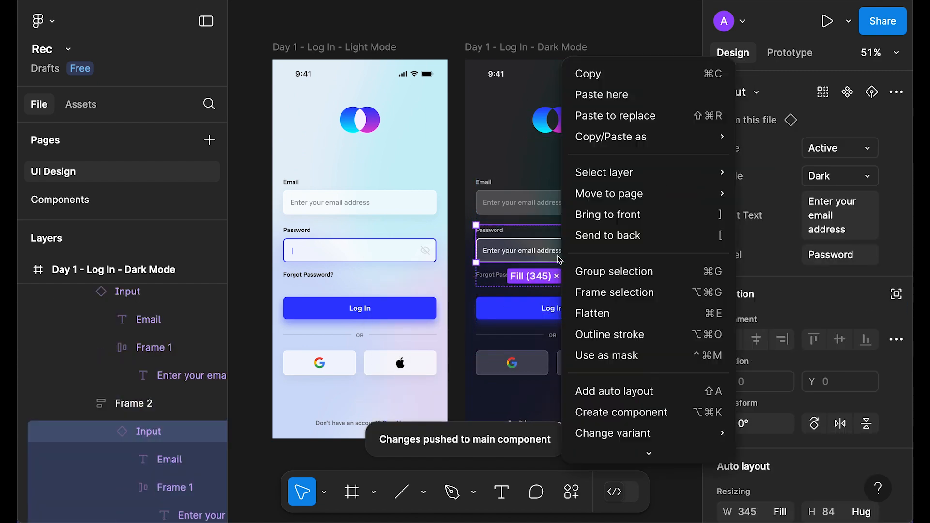
scroll(633, 397, "down", 3)
mouse_move(656, 340)
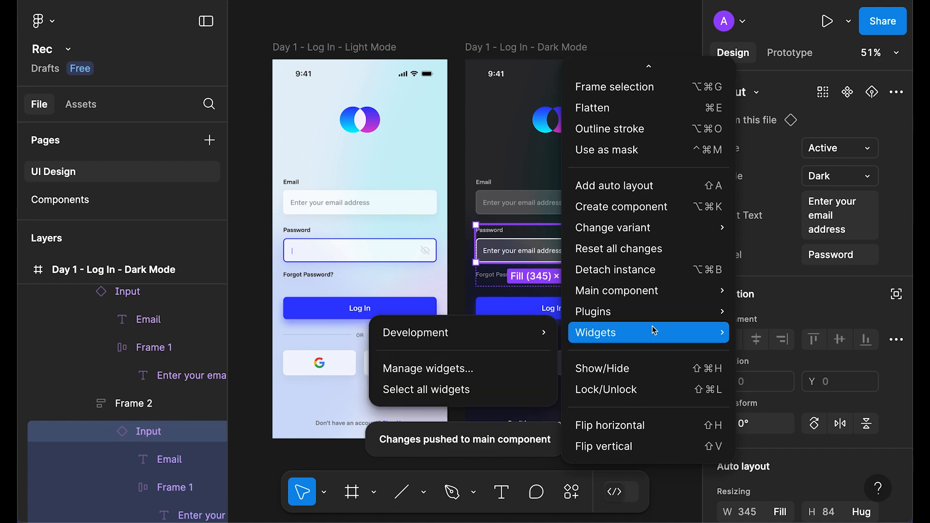
mouse_move(642, 296)
left_click(480, 311)
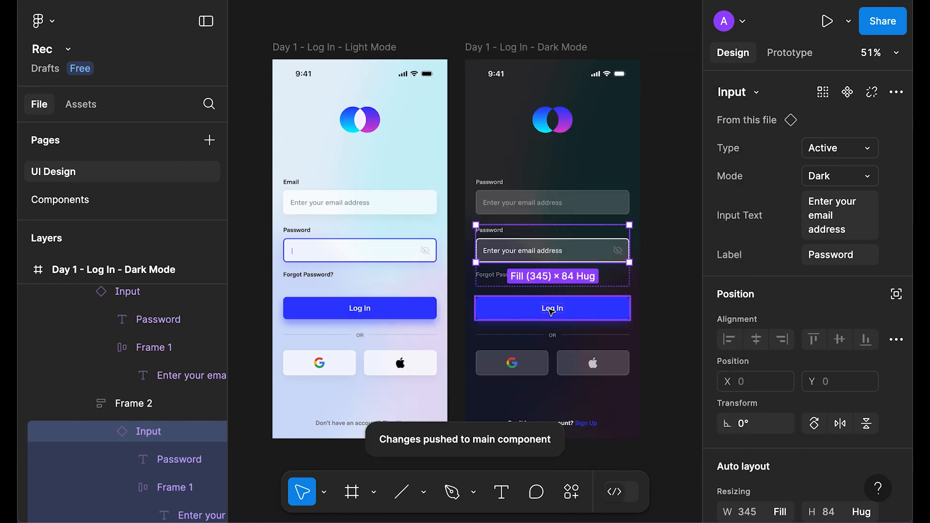
left_click(512, 362)
left_click(685, 306)
scroll(684, 313, "down", 2)
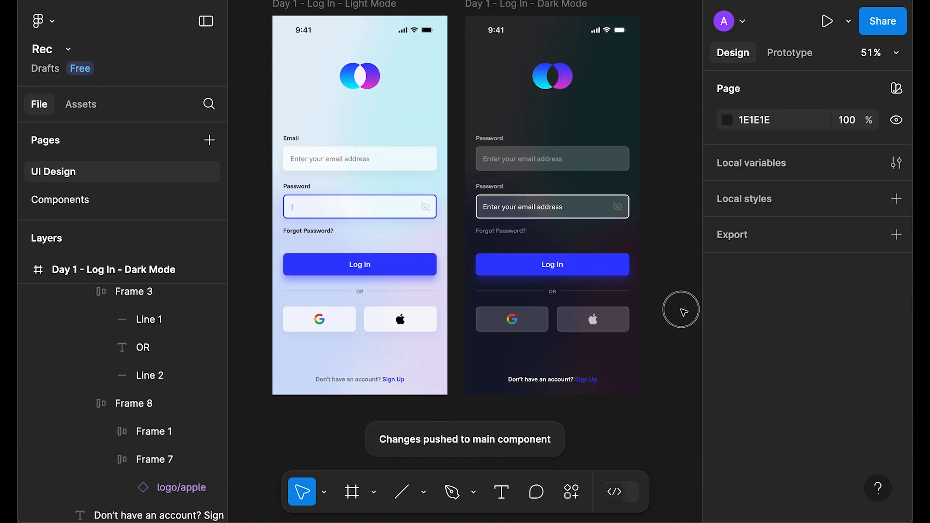
- Set the colour opacity of the white "Don't have an account?" text in the Dark Mode frame to 50%
left_click(561, 378)
scroll(818, 396, "down", 4)
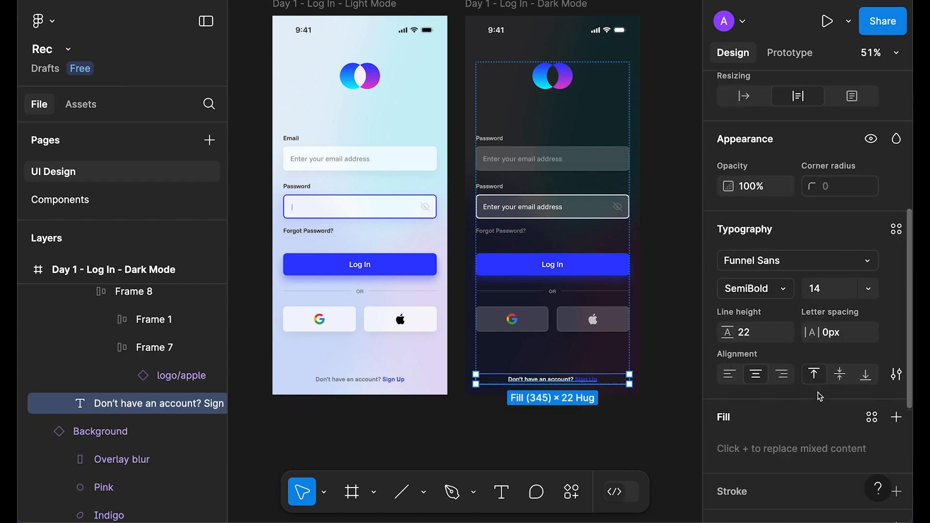
scroll(820, 396, "down", 3)
left_click(823, 491)
type("50")
key("Return")
left_click(647, 417)
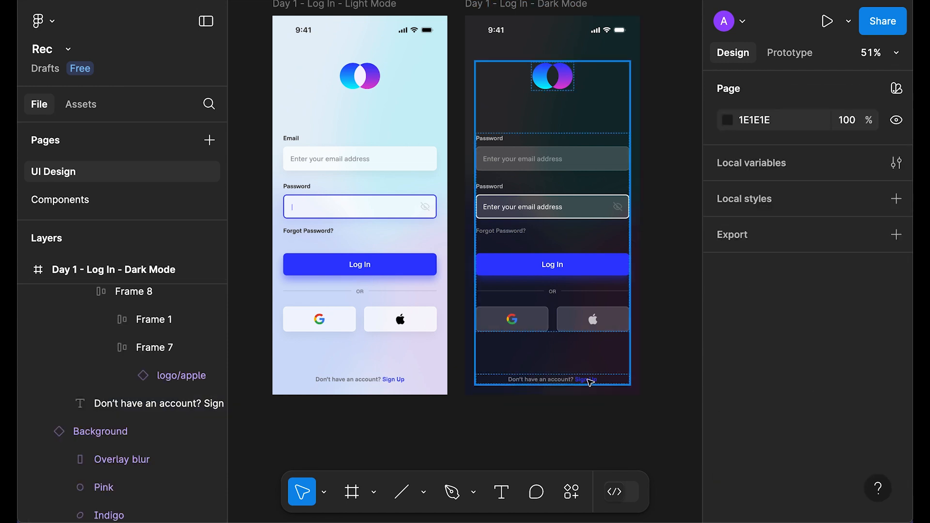
- Try applying the Colors/Indigo library colour to the fill of both Log In buttons in the Light and Dark Mode frames
scroll(679, 301, "up", 2)
left_click(489, 314)
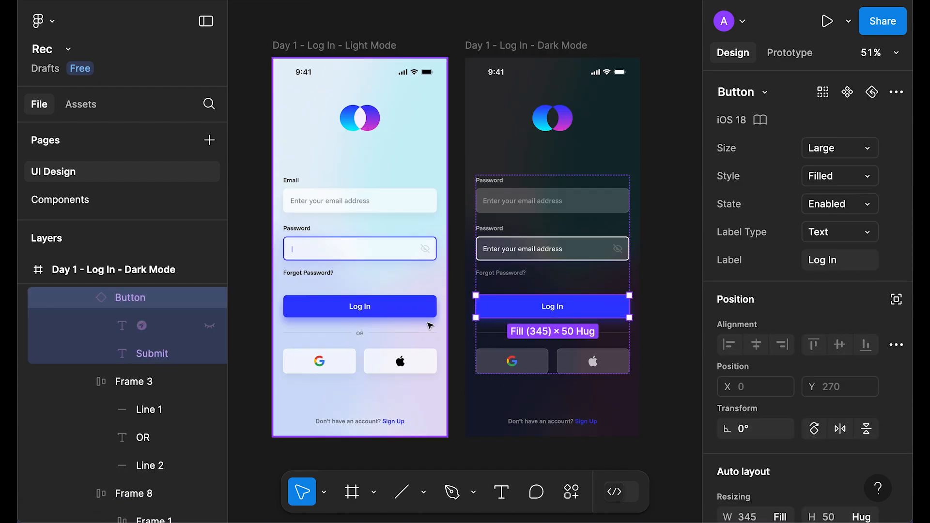
left_click(408, 309, "shift")
scroll(814, 396, "down", 5)
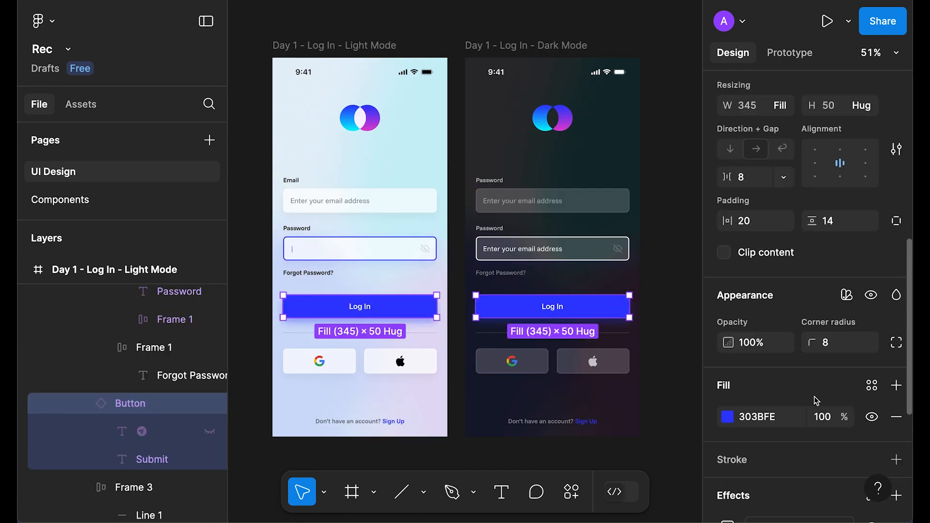
left_click(872, 386)
scroll(625, 402, "down", 5)
left_click(682, 225)
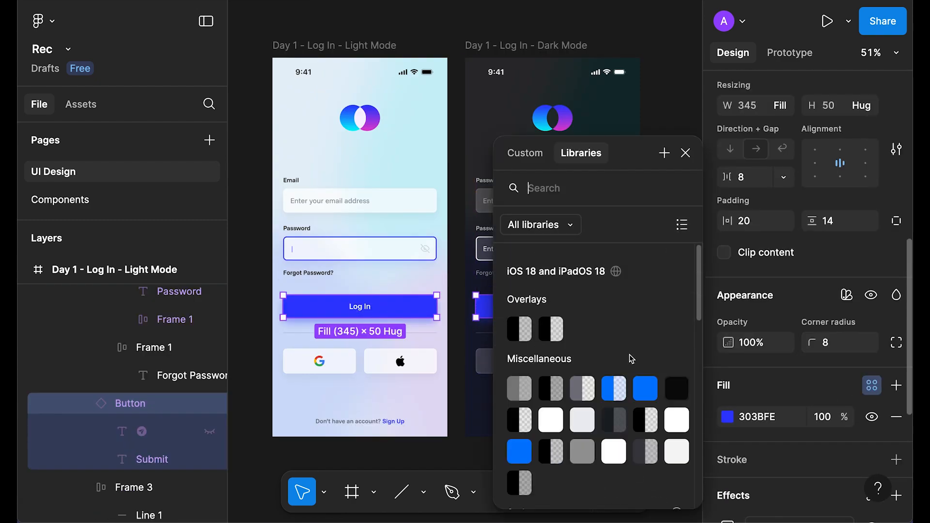
scroll(631, 357, "down", 3)
left_click(584, 433)
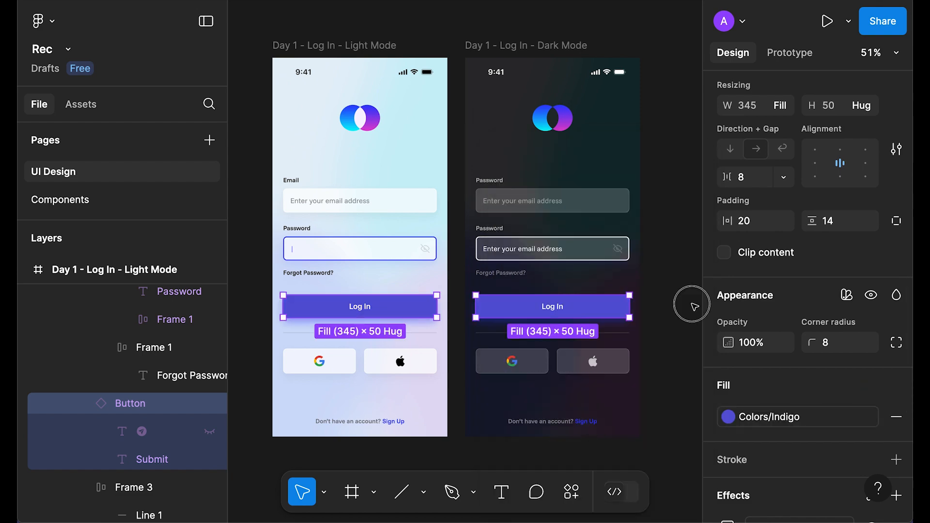
left_click(695, 307)
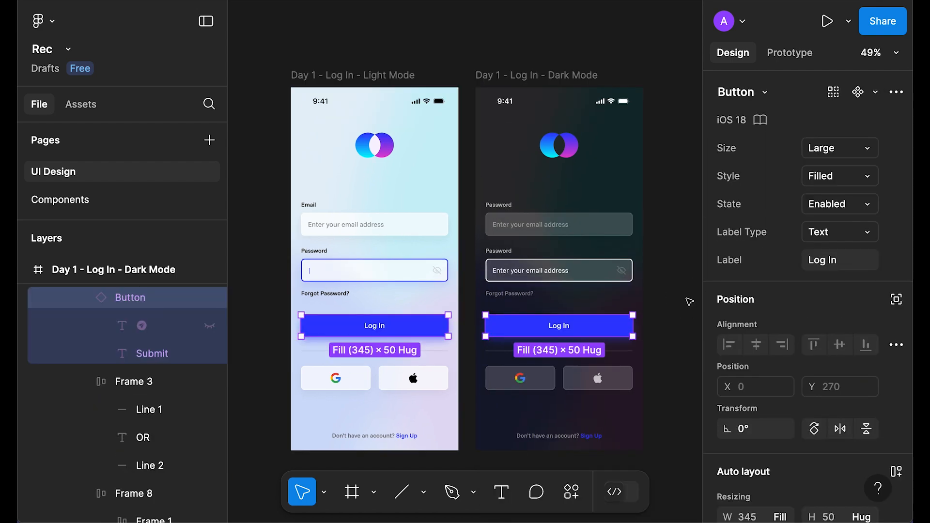
left_click(690, 302)
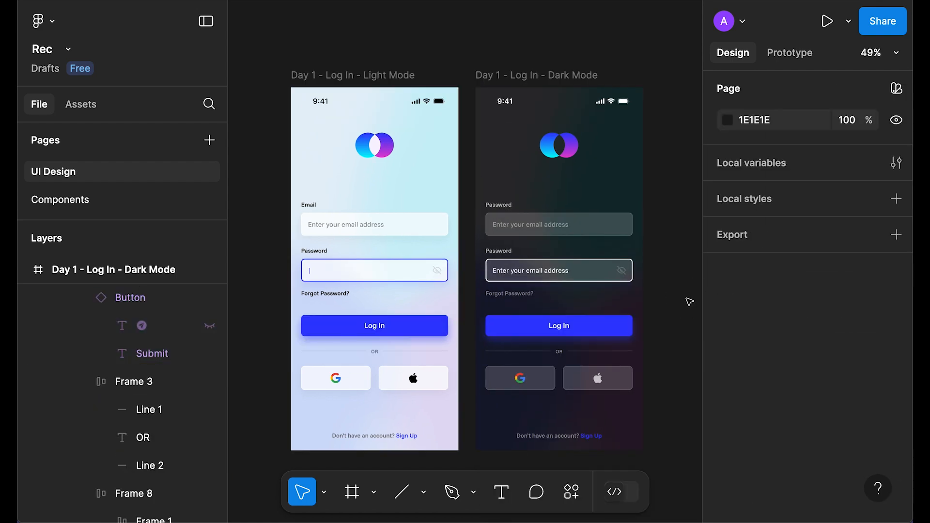
- Flip the Dark Mode frame's background vertically
left_click(639, 183)
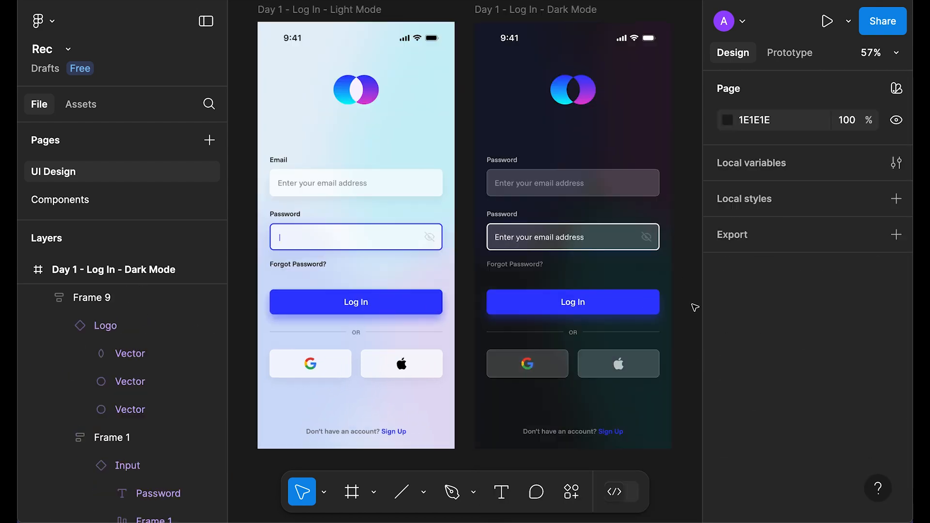